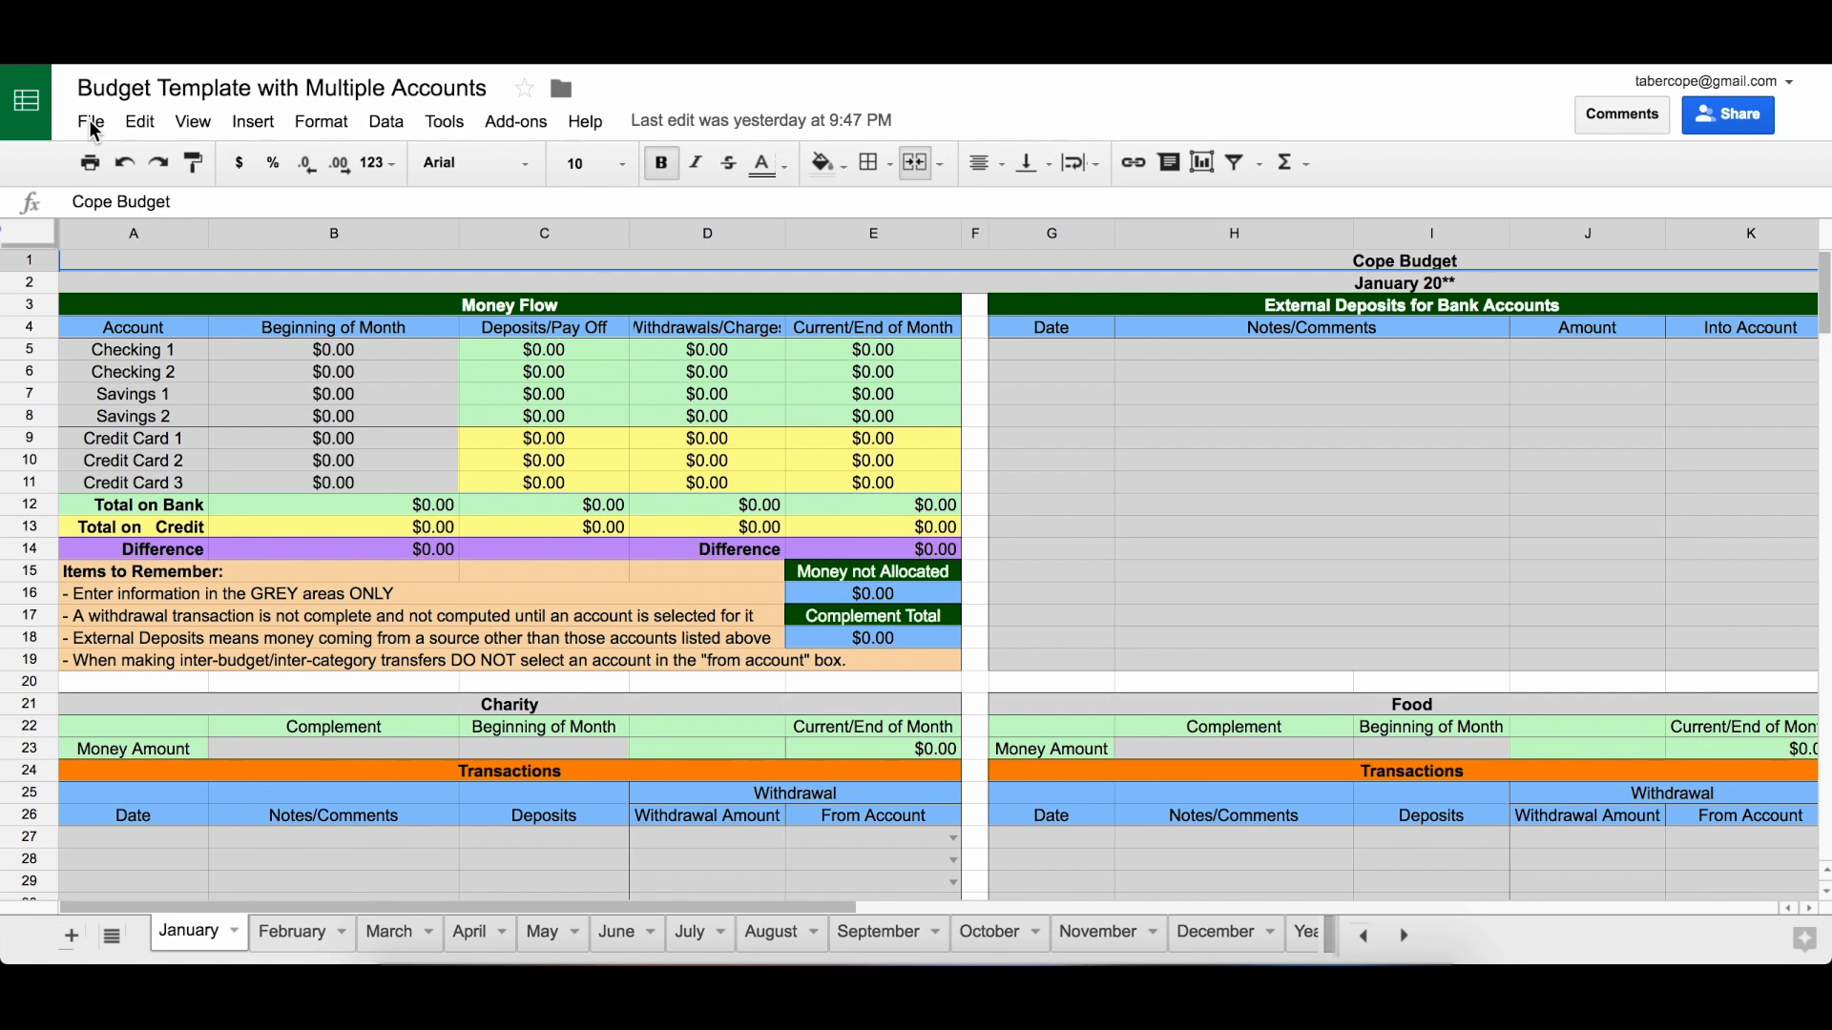
- Make a copy of the budget template spreadsheet named "Video Example"
left_click(92, 125)
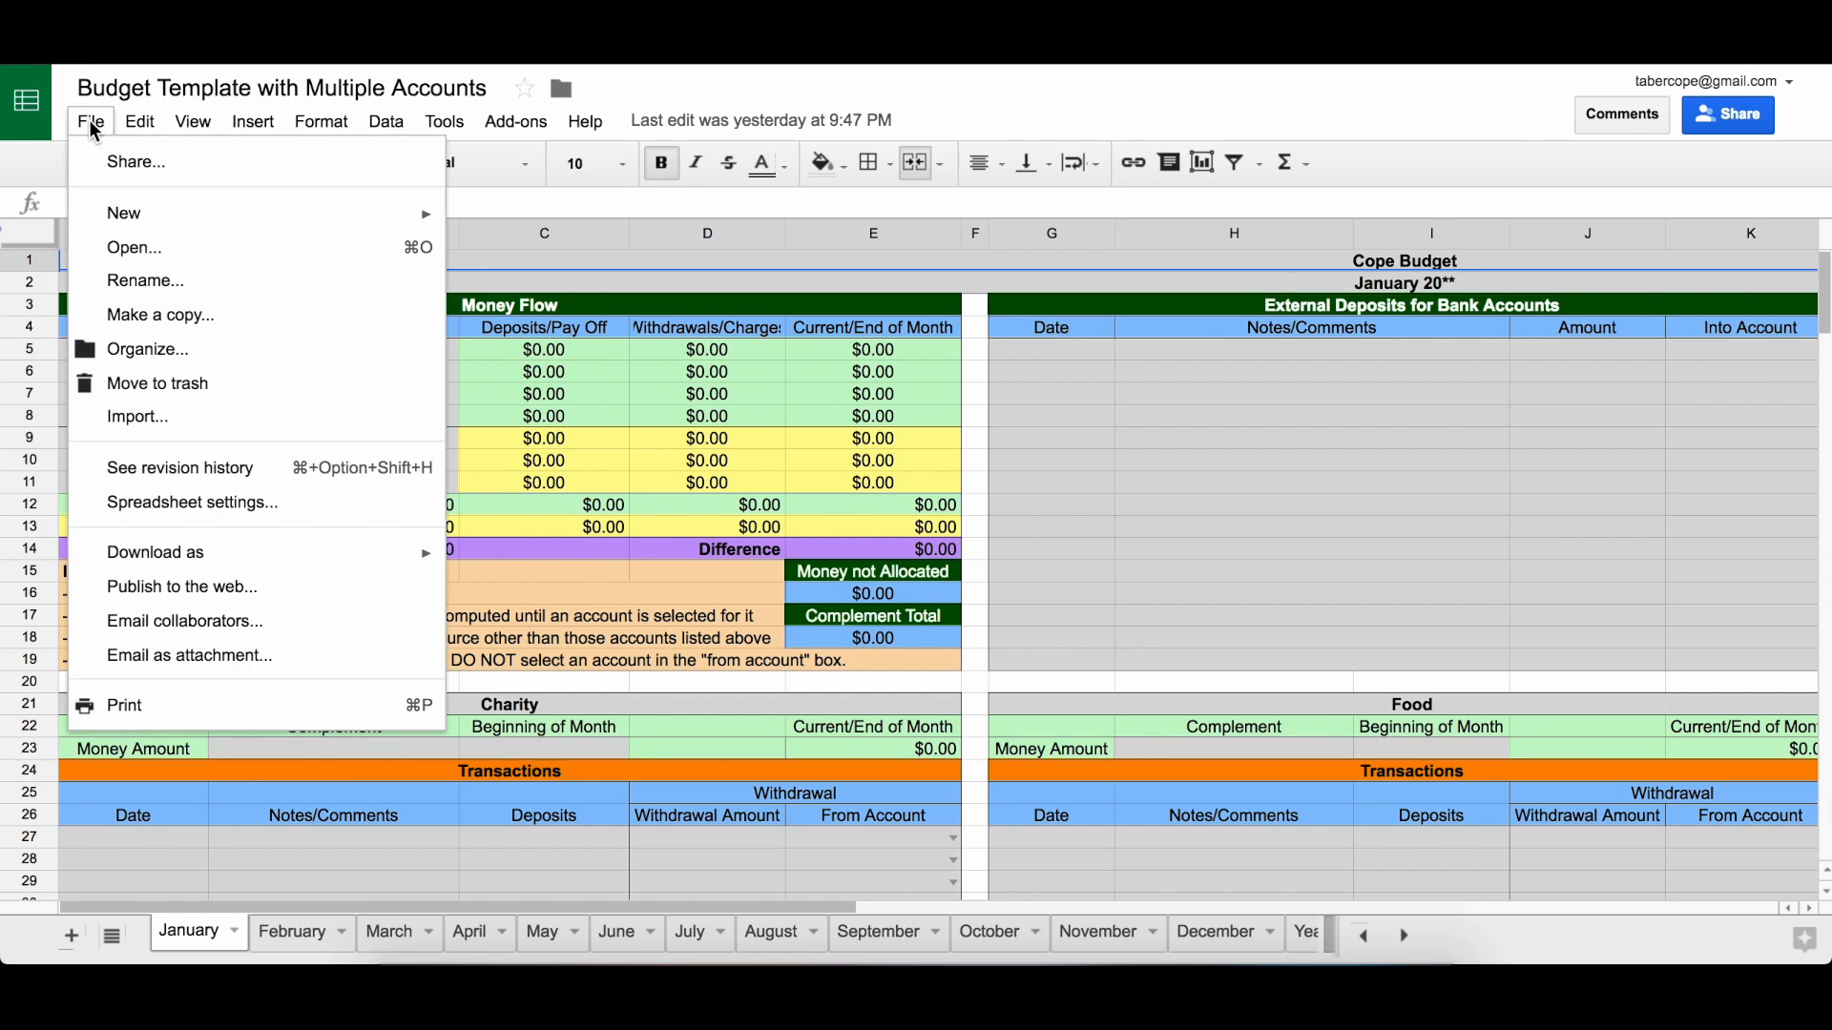
left_click(201, 317)
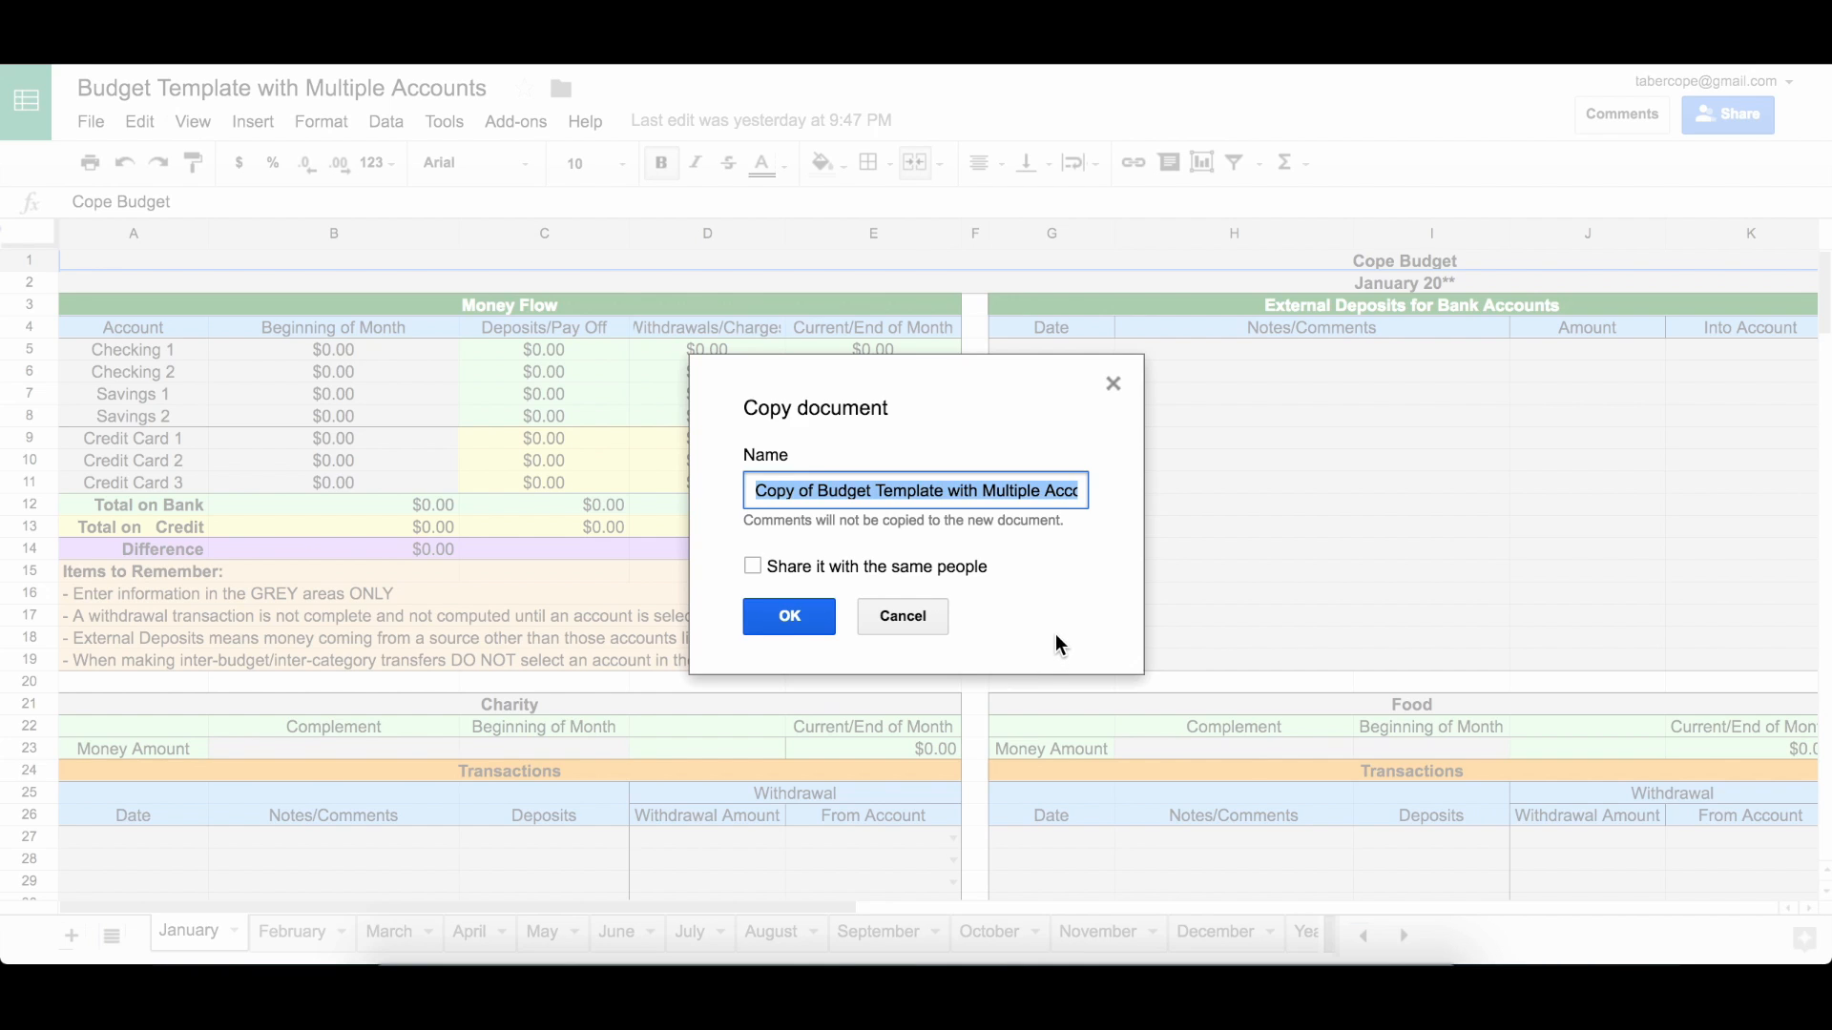
type("Videp")
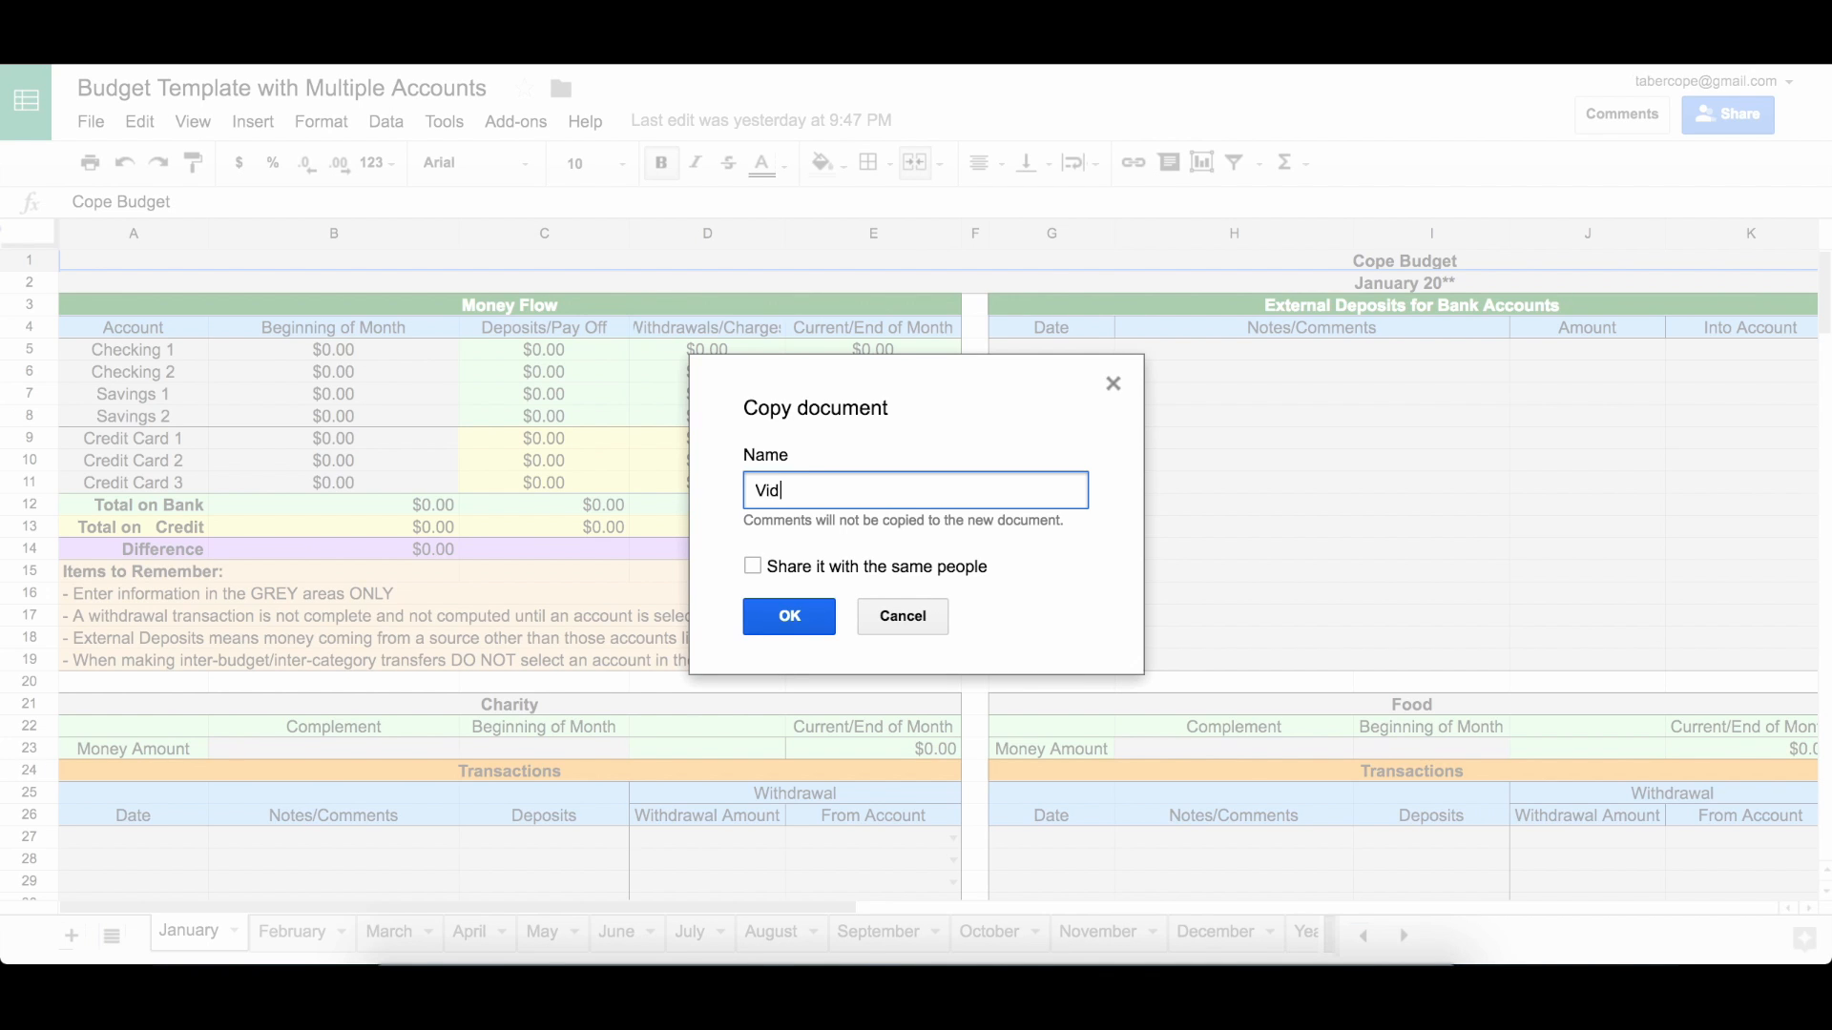
key("BackSpace")
key("BackSpace")
type("o Example")
left_click(803, 626)
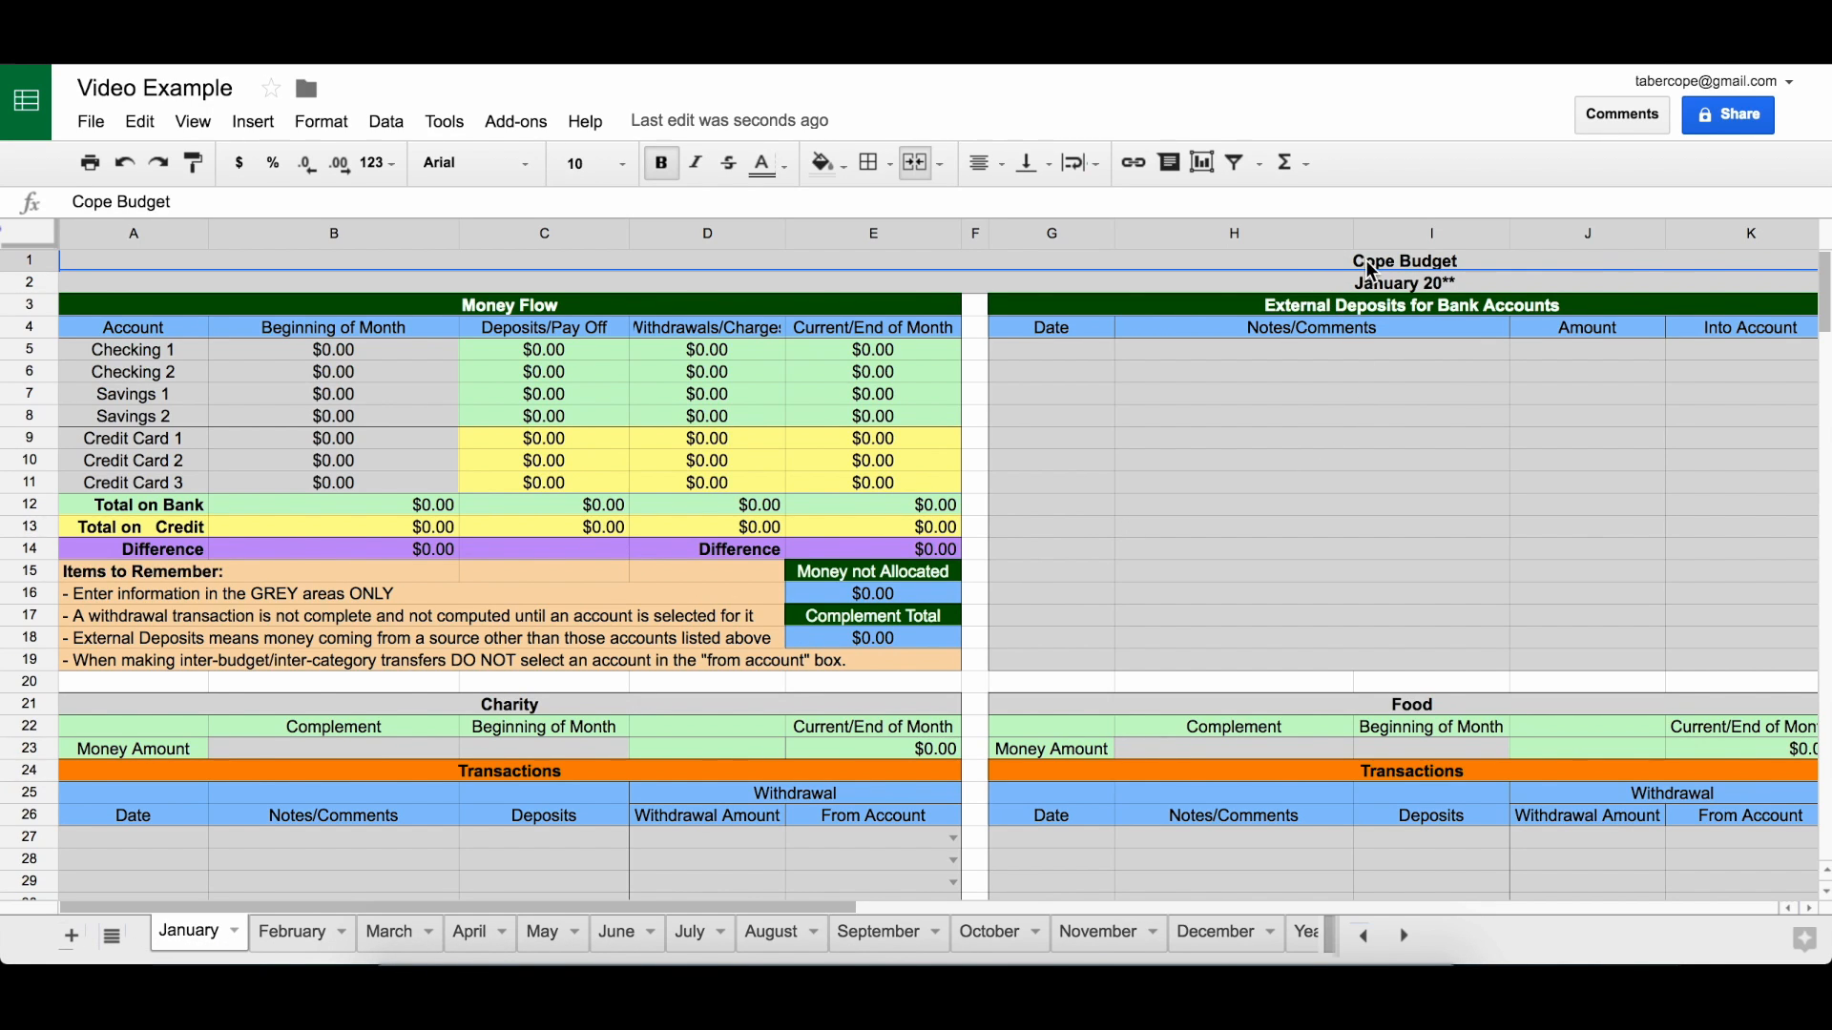
- Rename the Checking 1 account to "W F Checking" and Checking 2 to "B of A Checking" in January's Money Flow table
left_click(1396, 284)
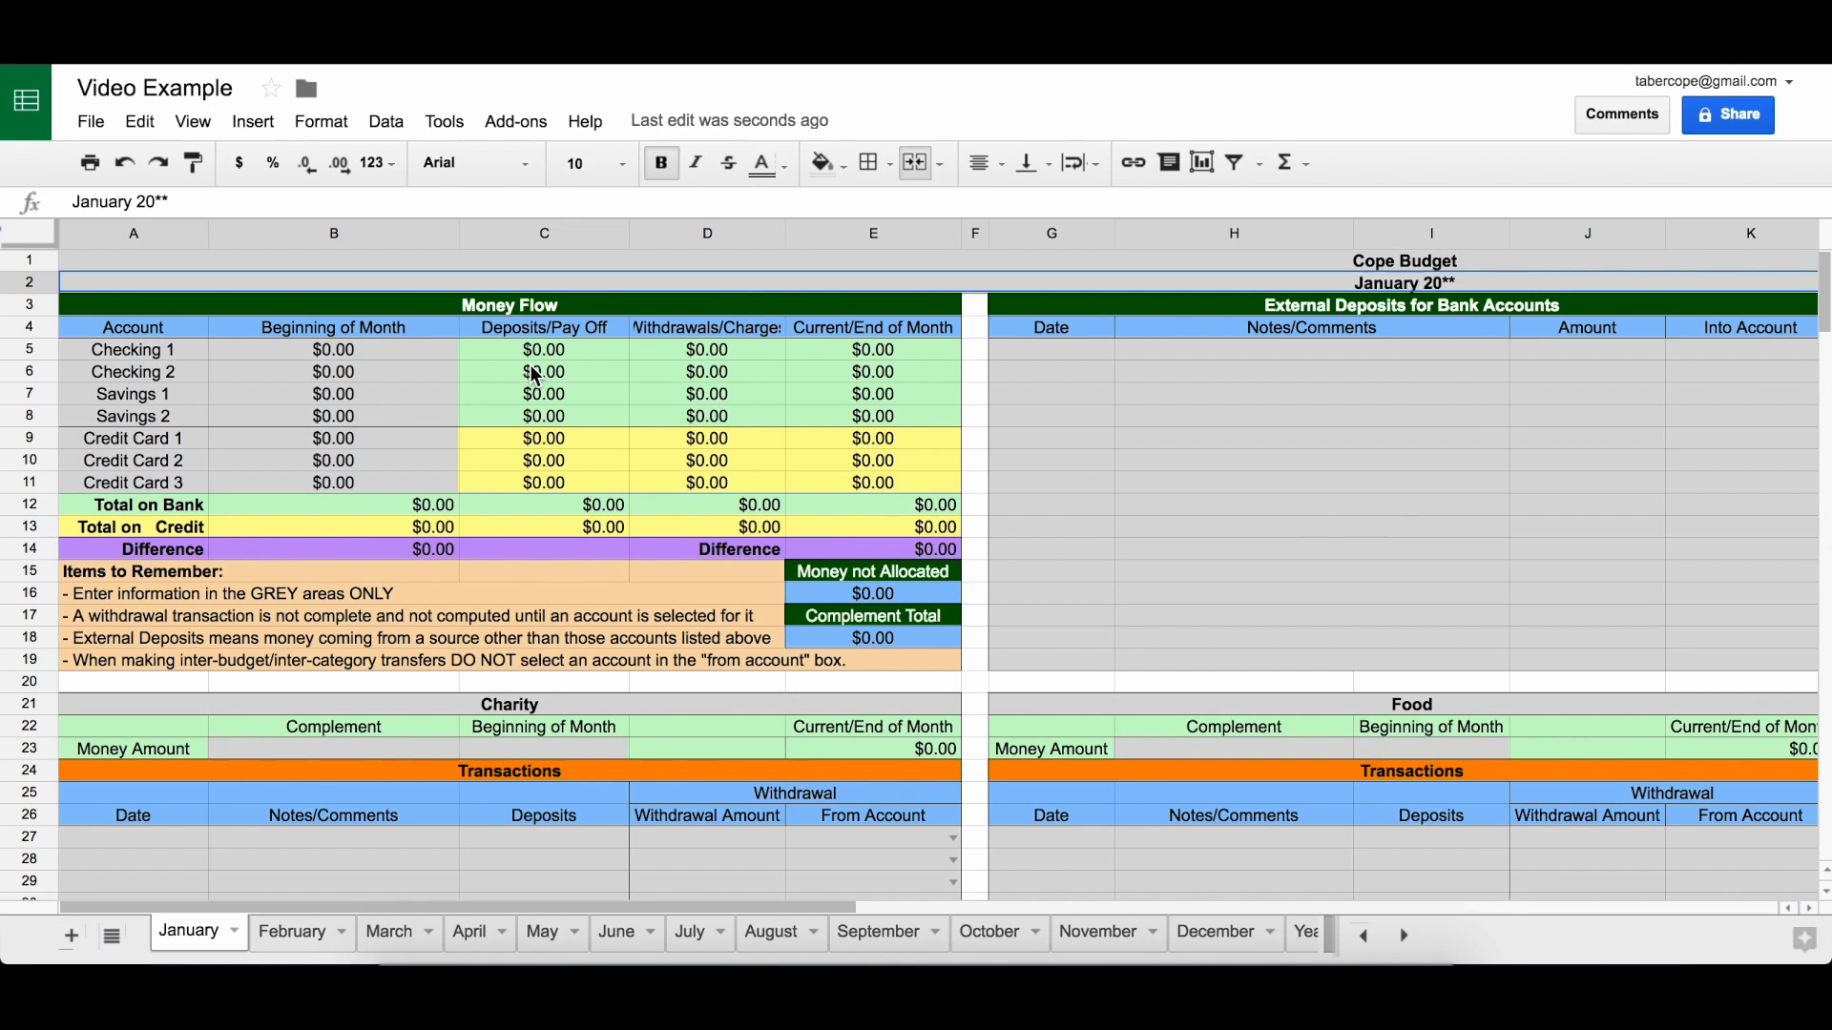
left_click(182, 351)
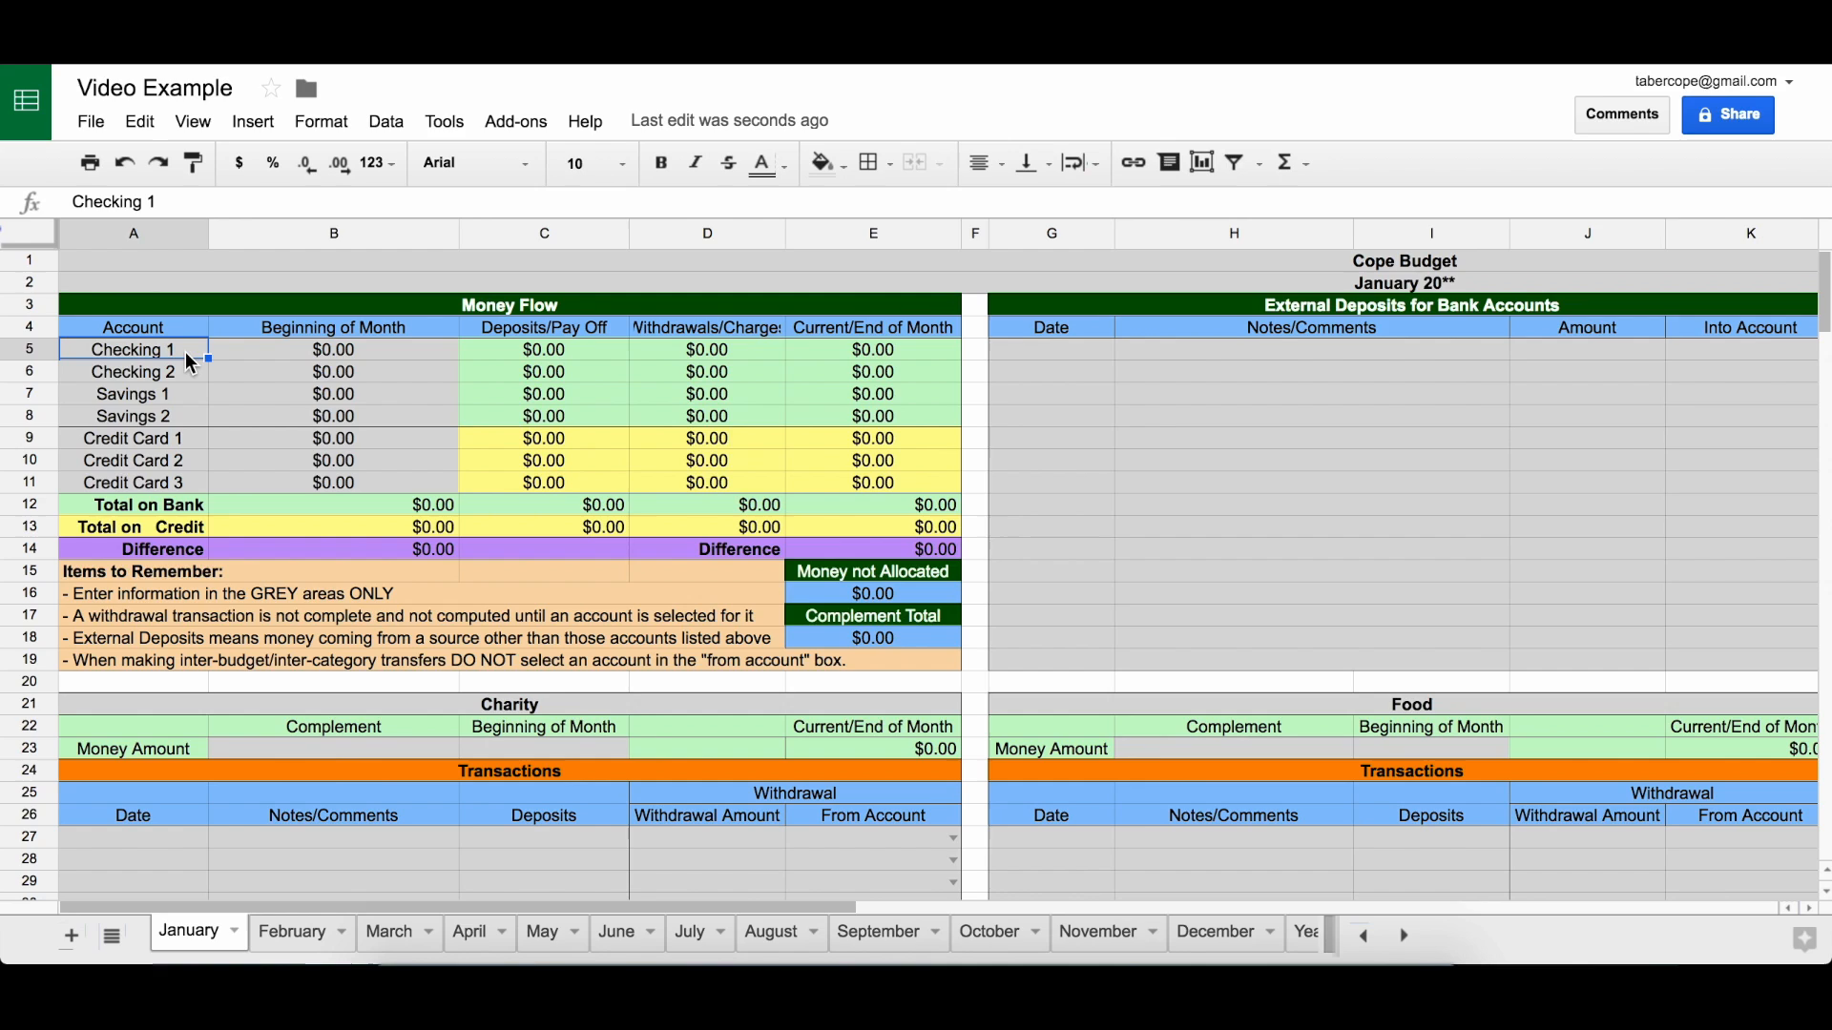
type("W")
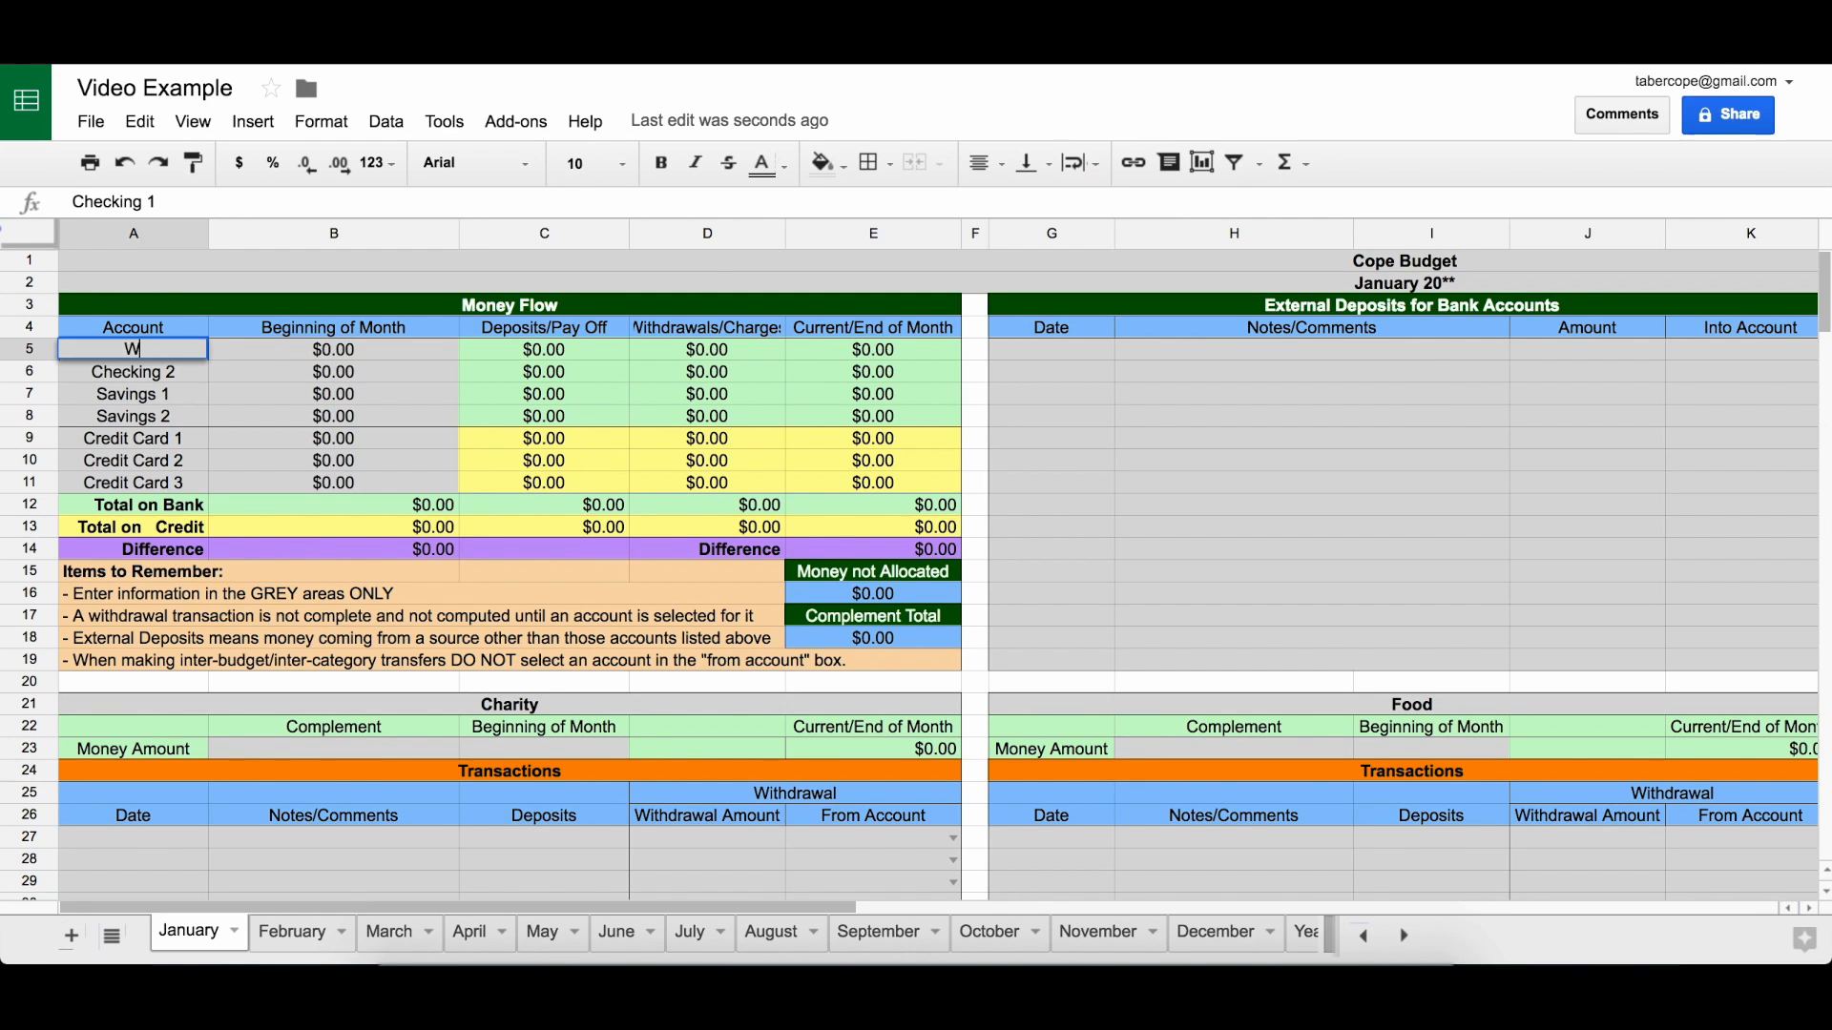
type(" F Checking")
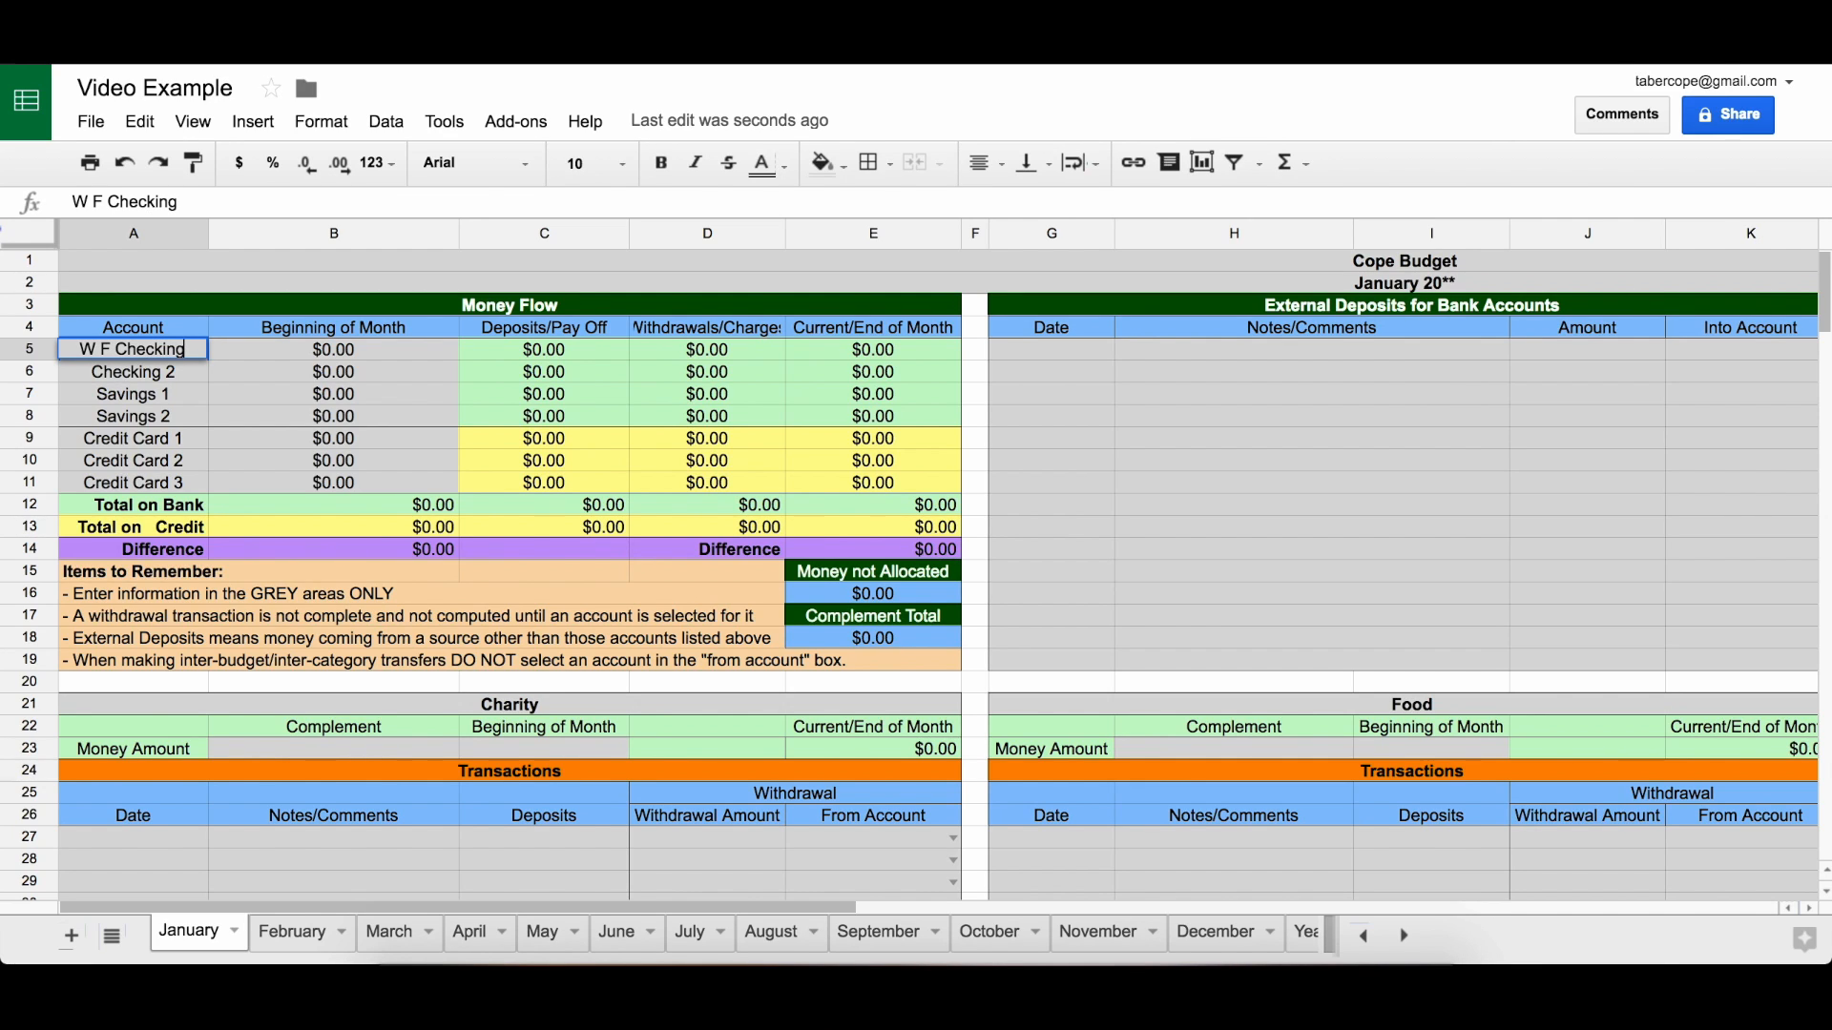
key("Return")
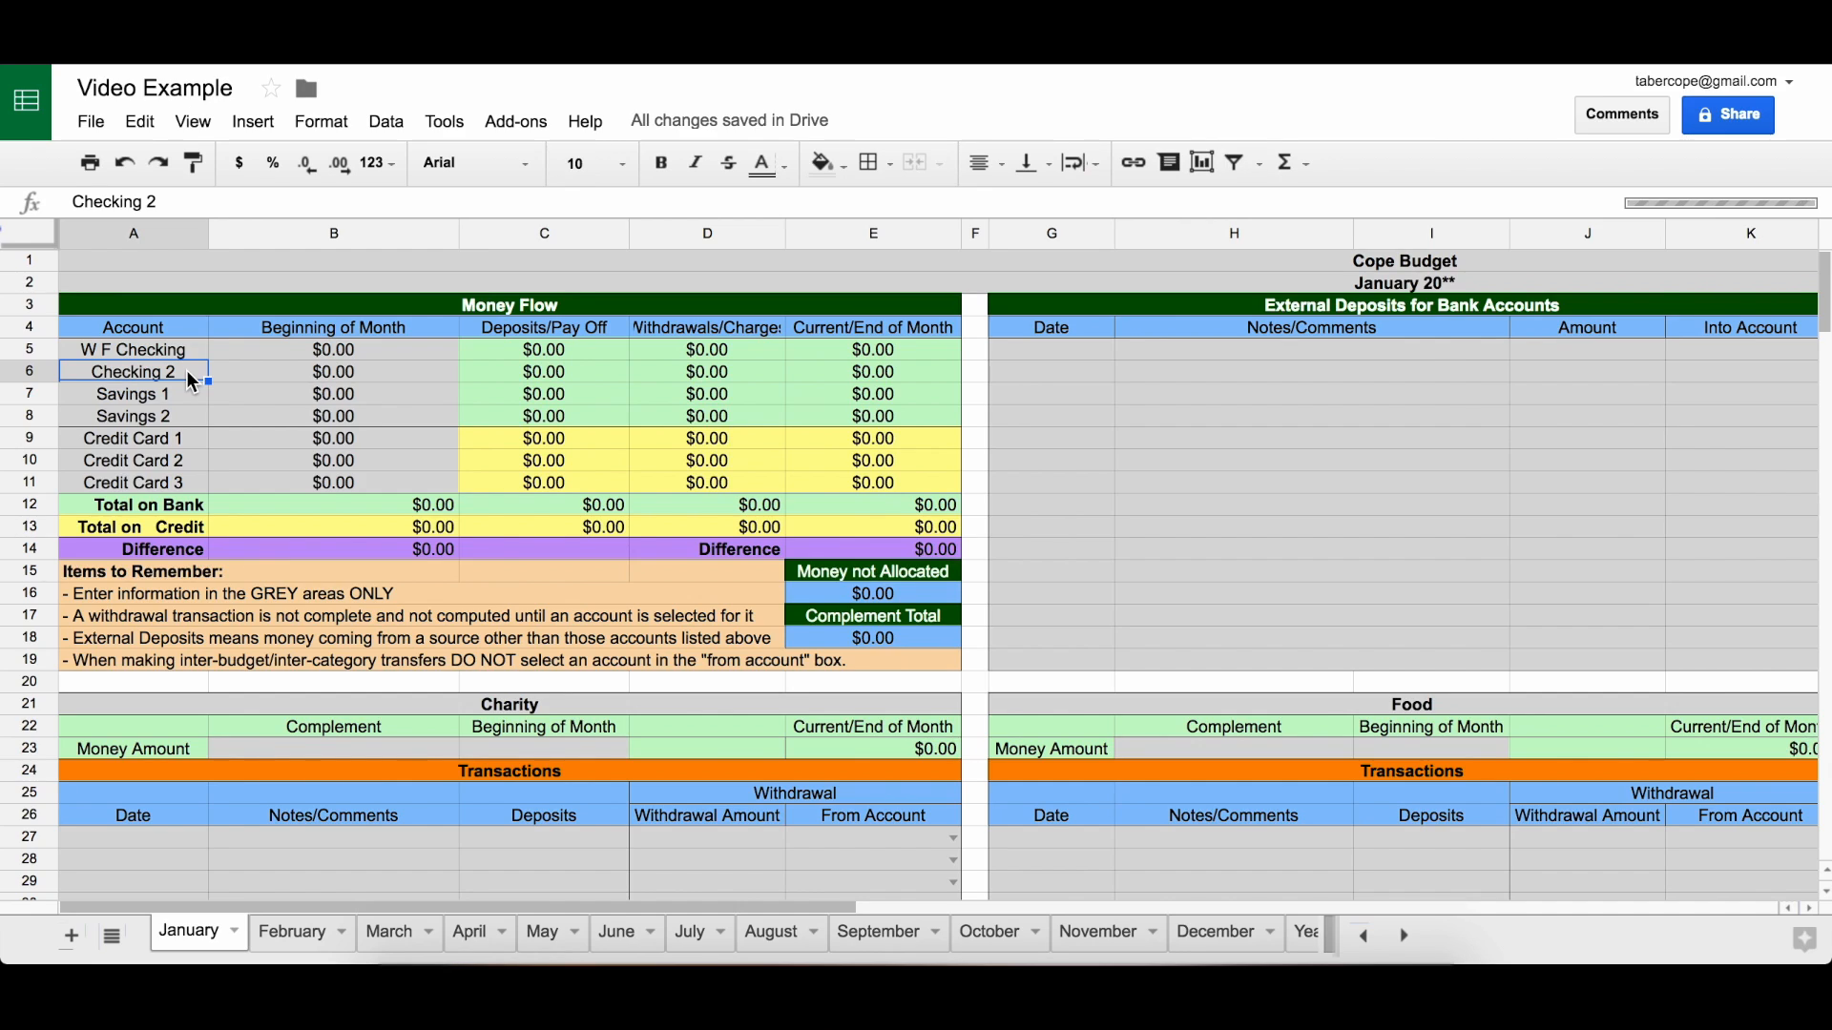
type("B o")
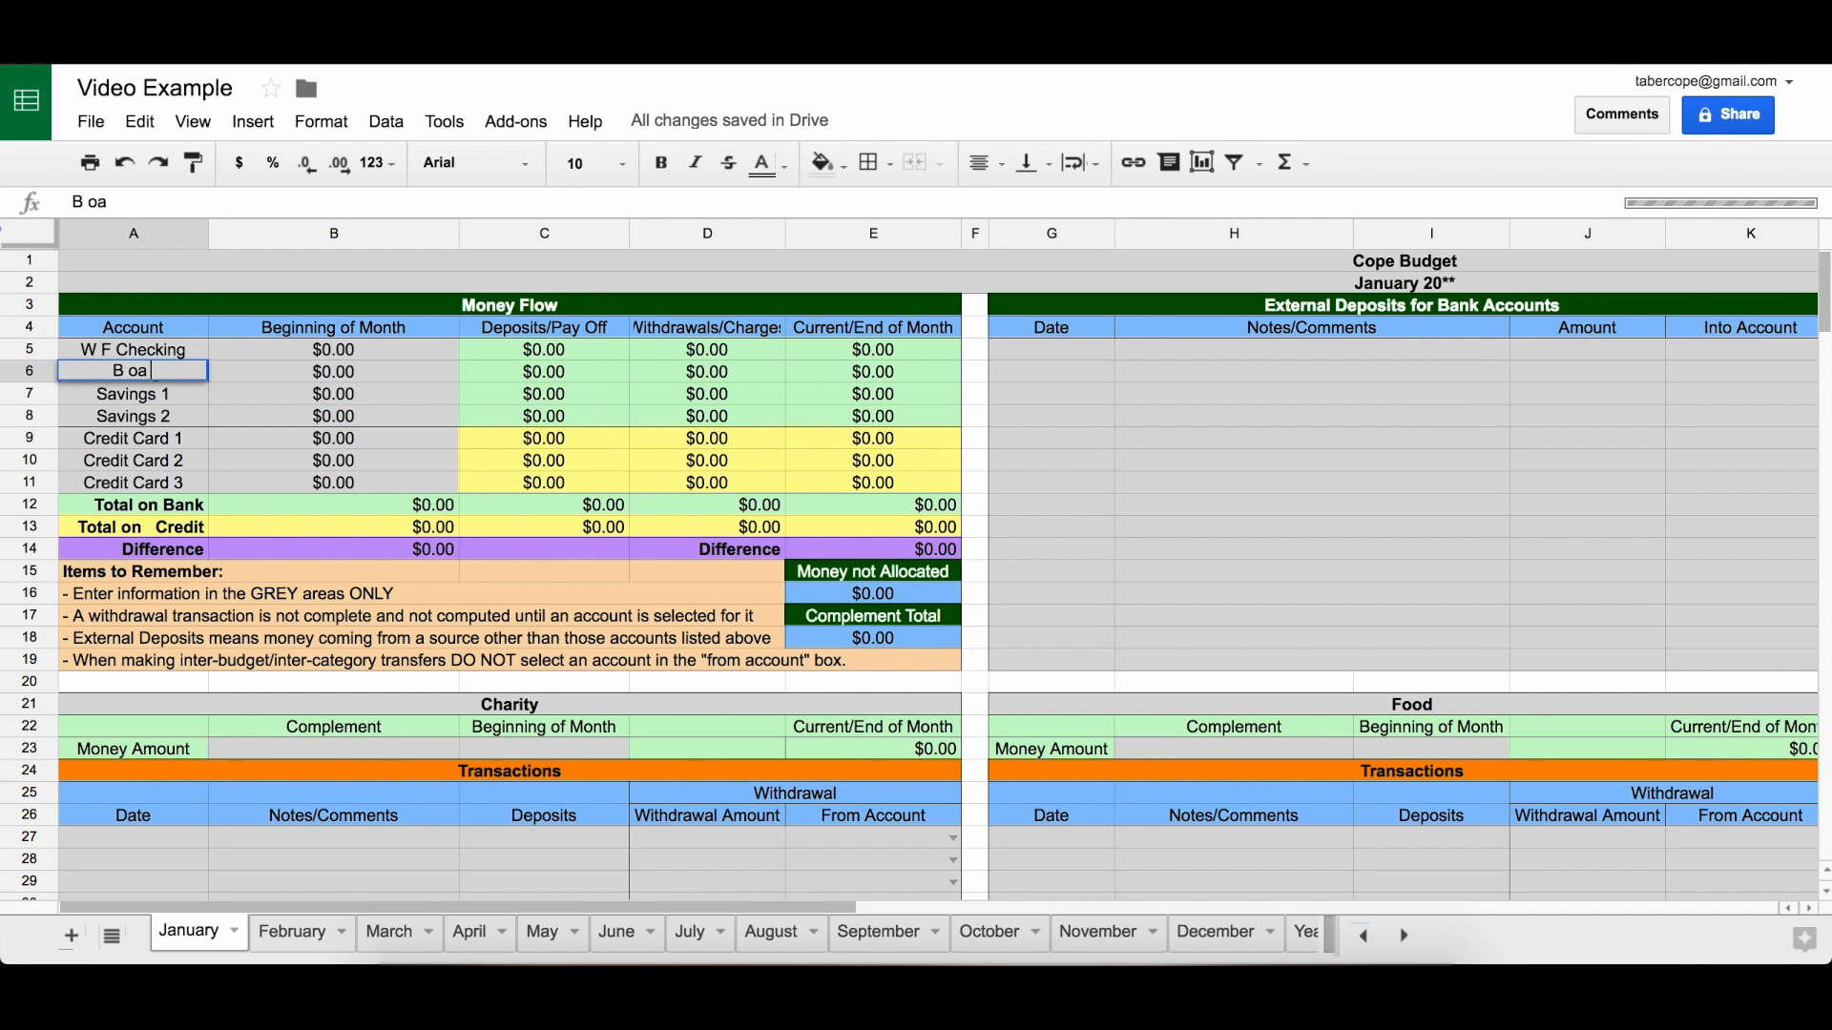
type("f A Checking")
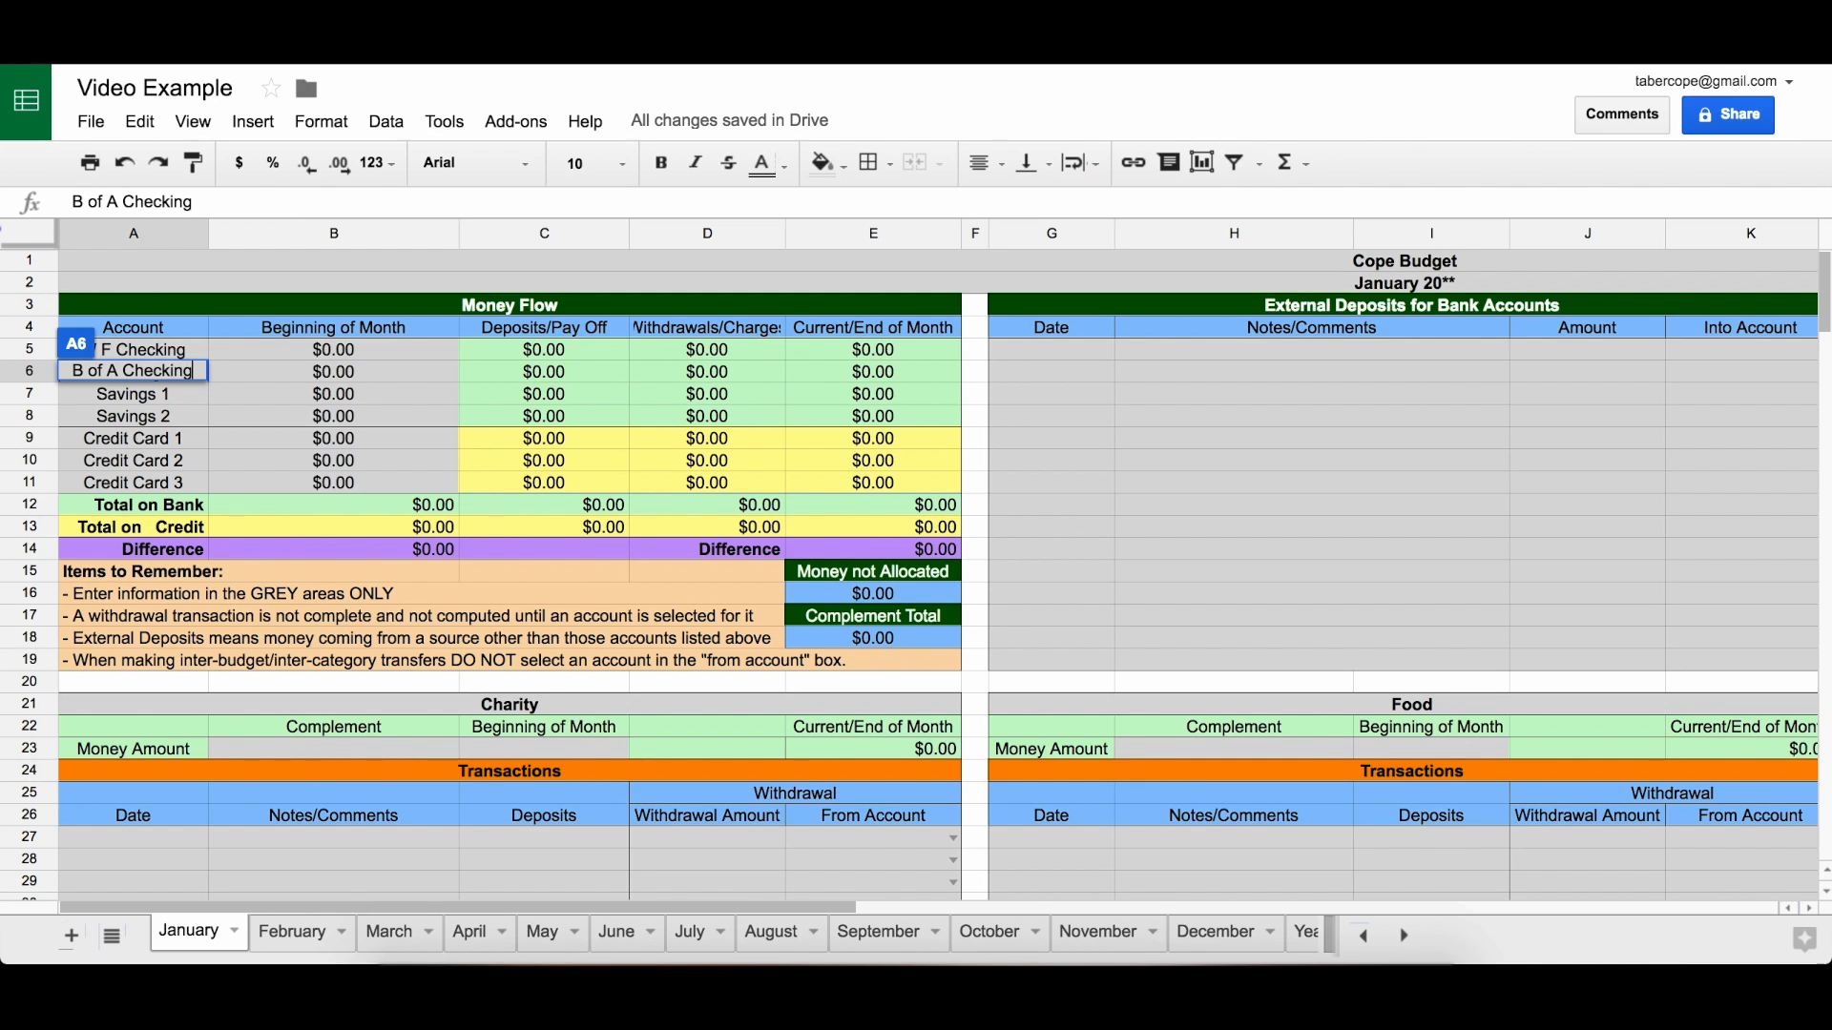
key("Return")
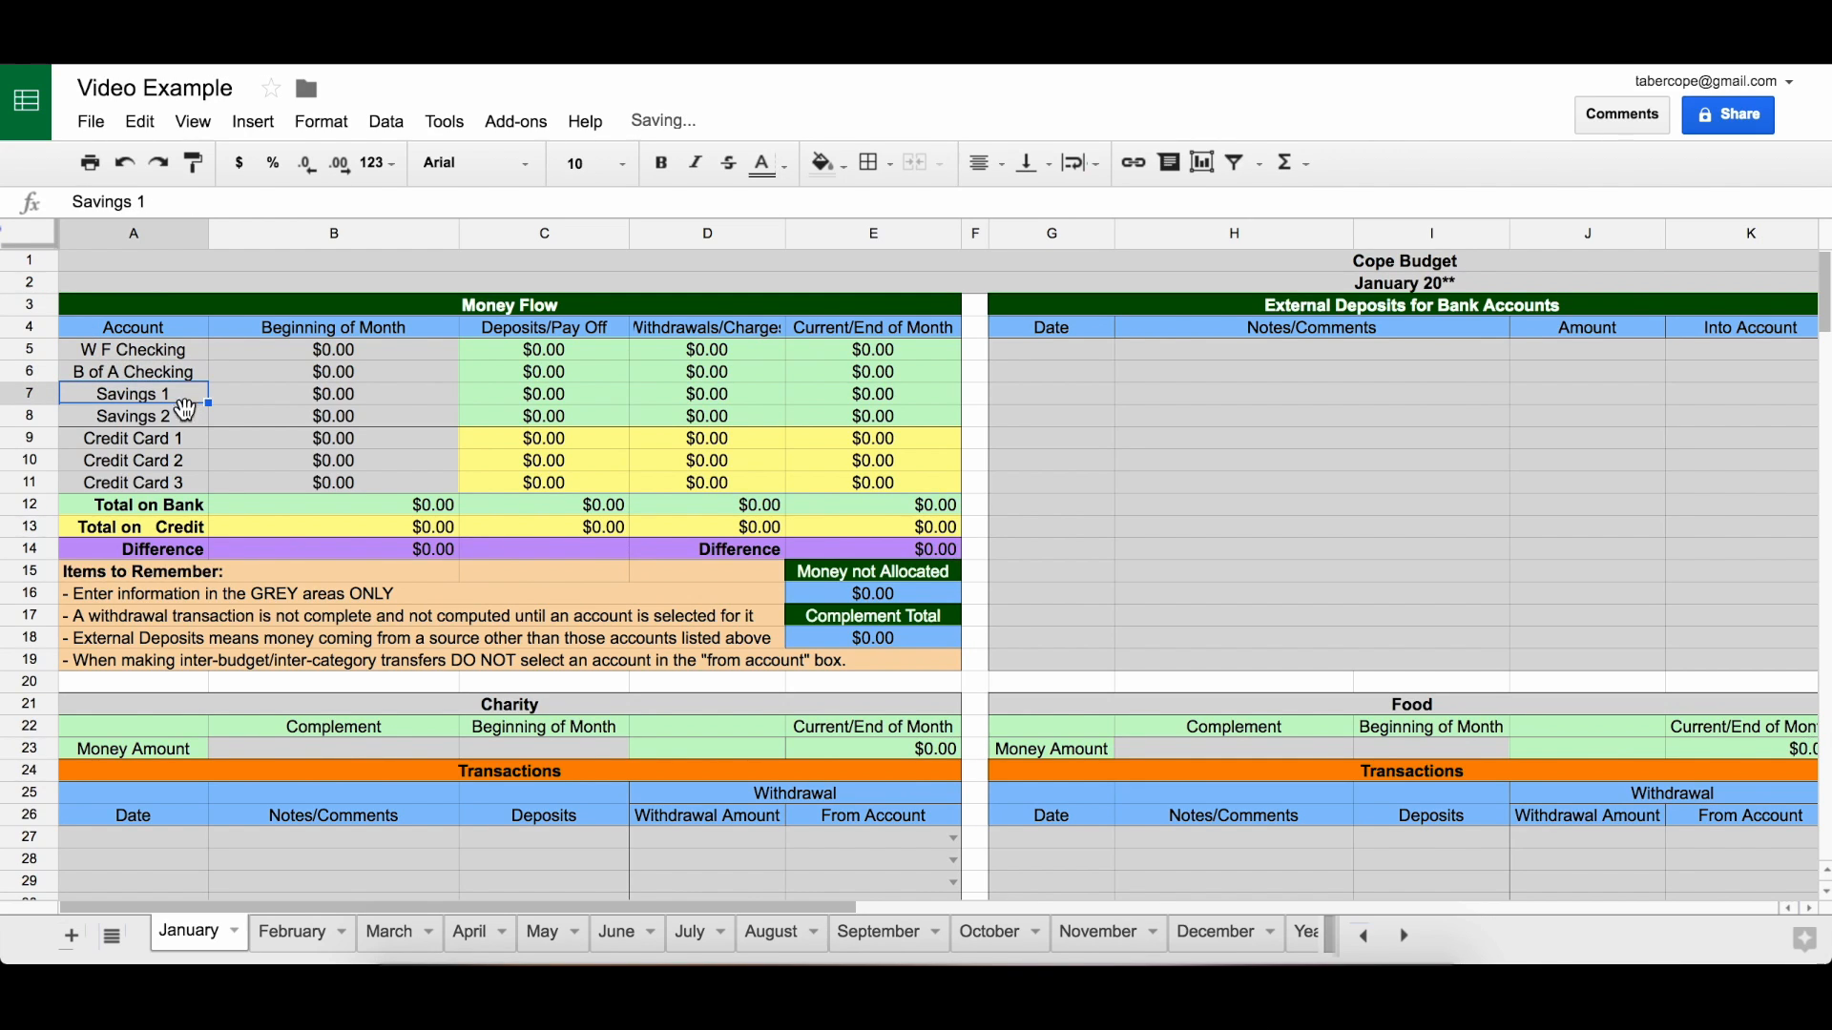
- Rename the Credit Card 1 account to "Am. Ex." in January's Money Flow table
left_click(162, 445)
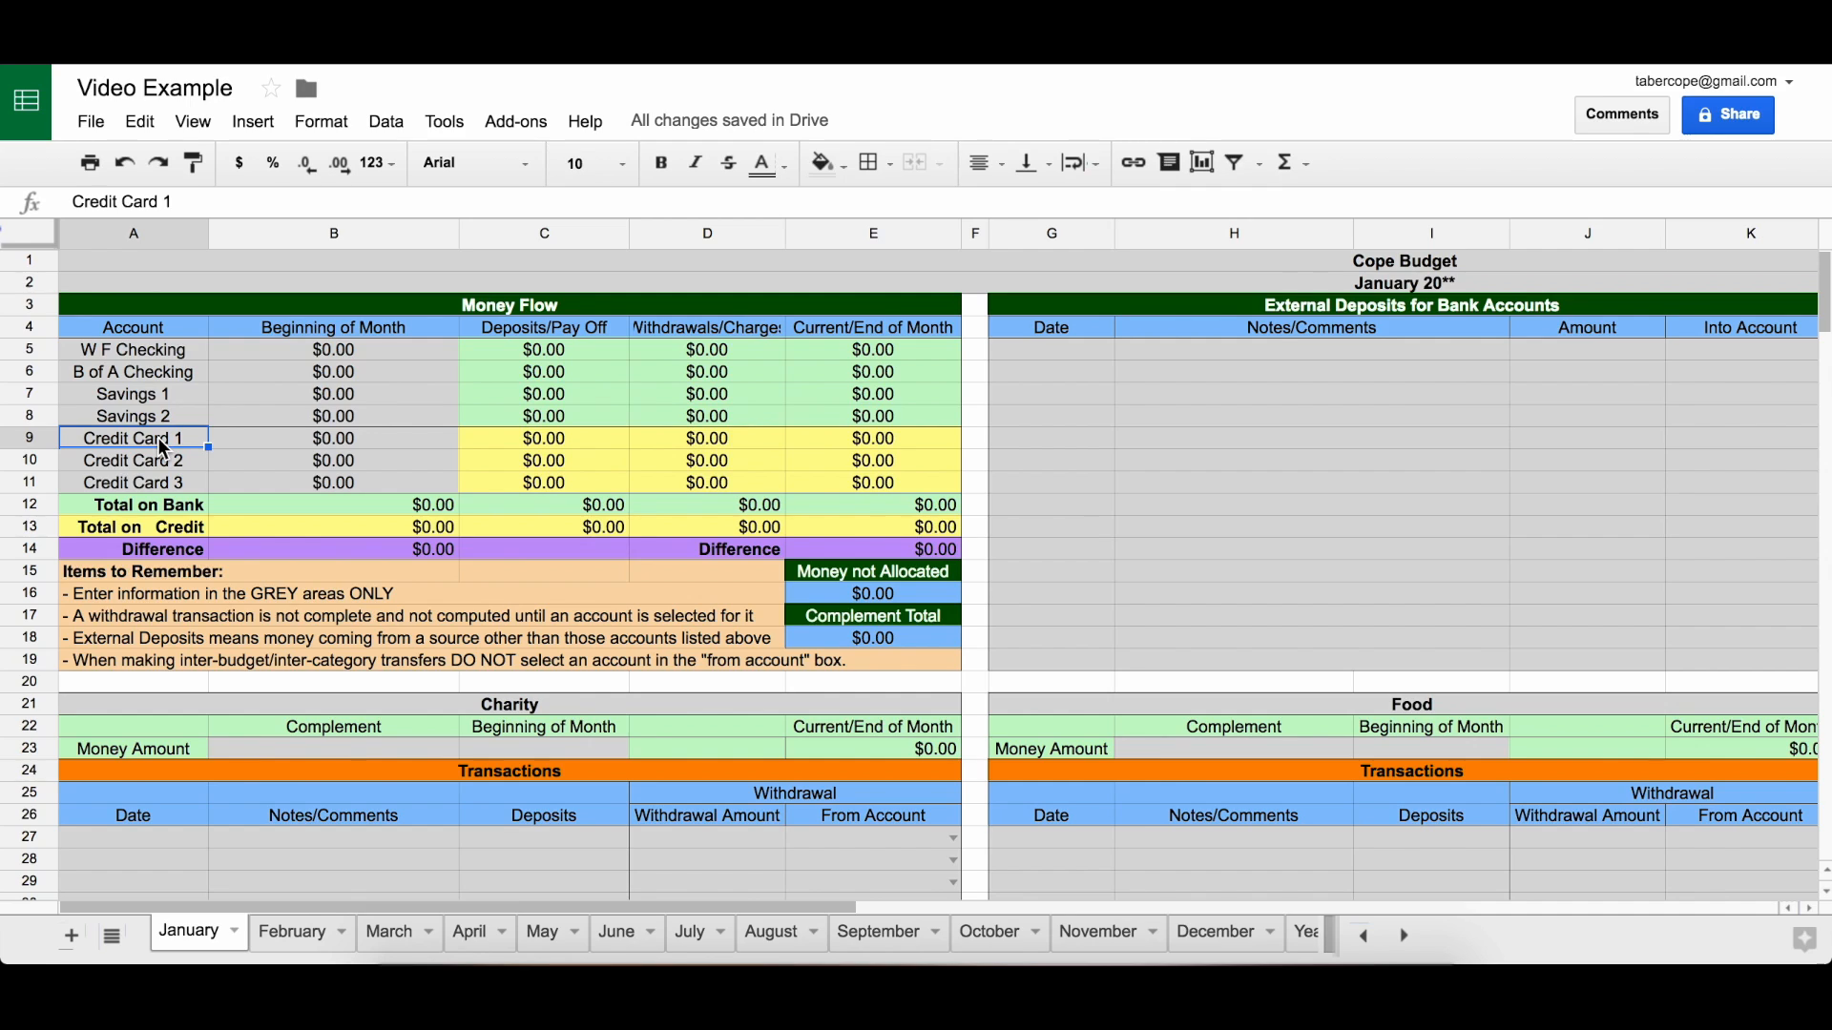
type("Am.")
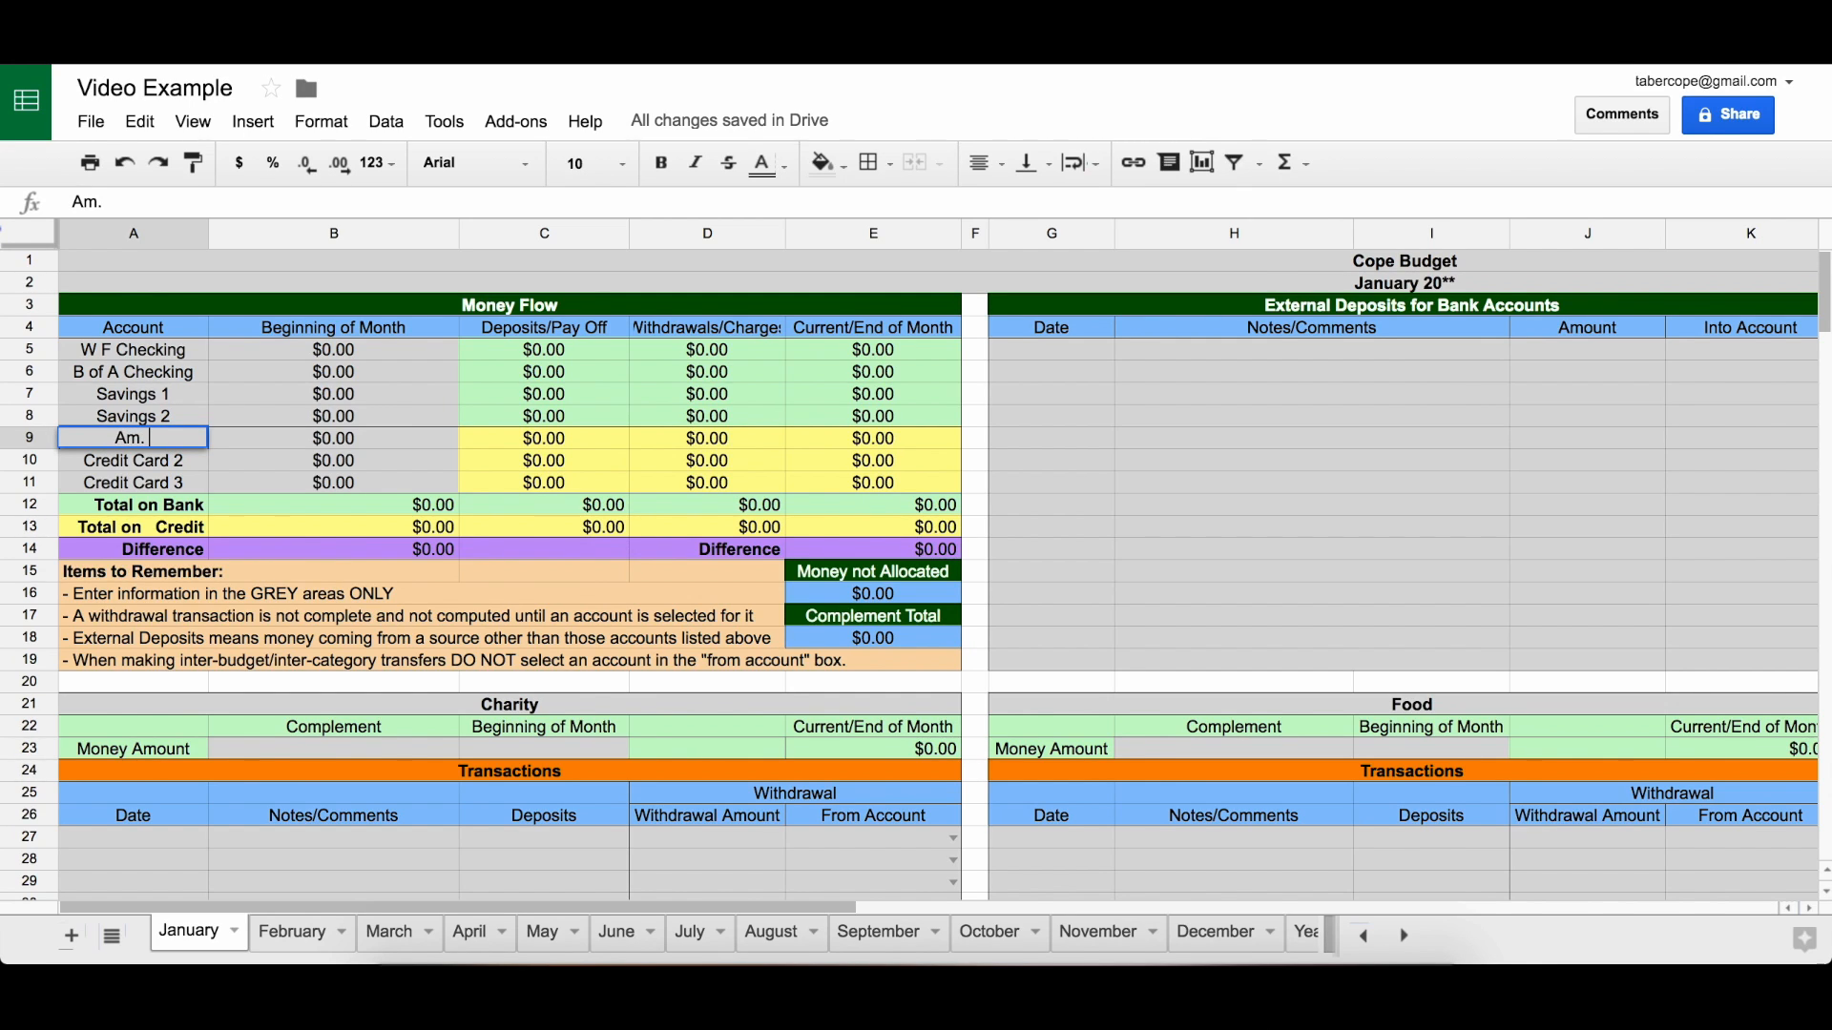
type(" Ex.")
key("Return")
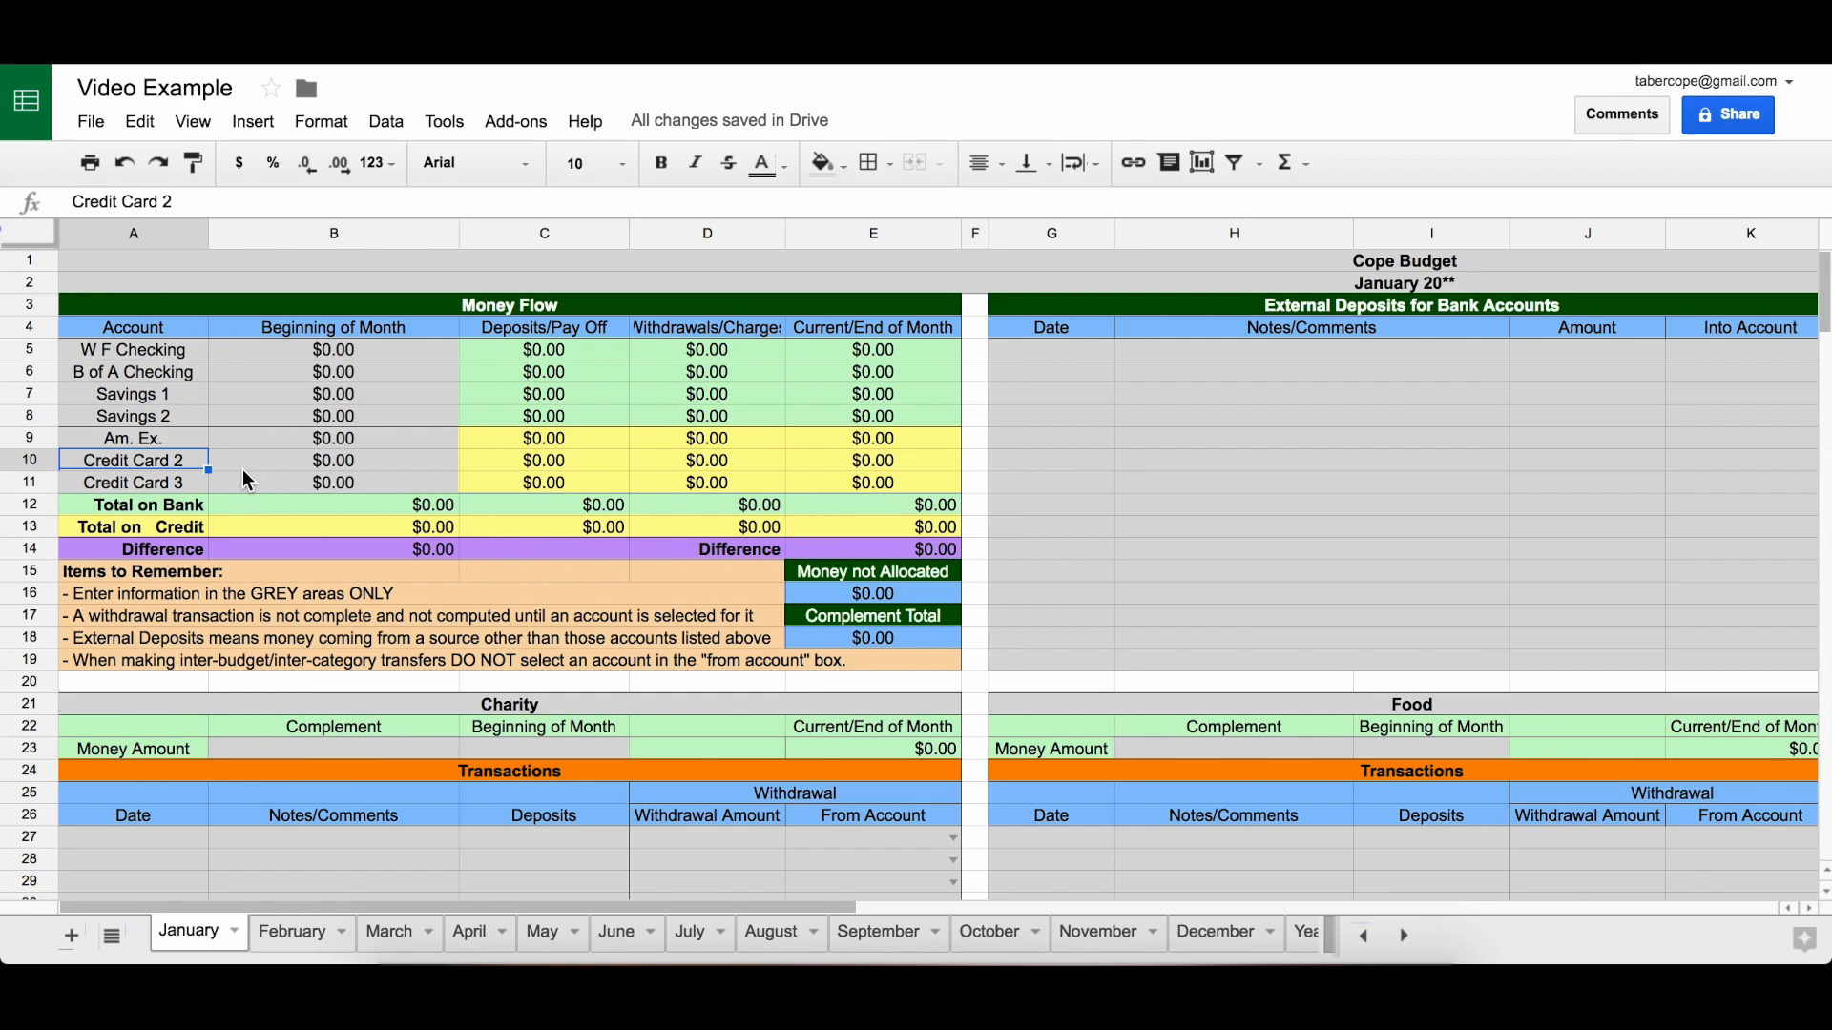
- Check the account names on the February sheet and in the From Account choices of January's Charity category
left_click(312, 943)
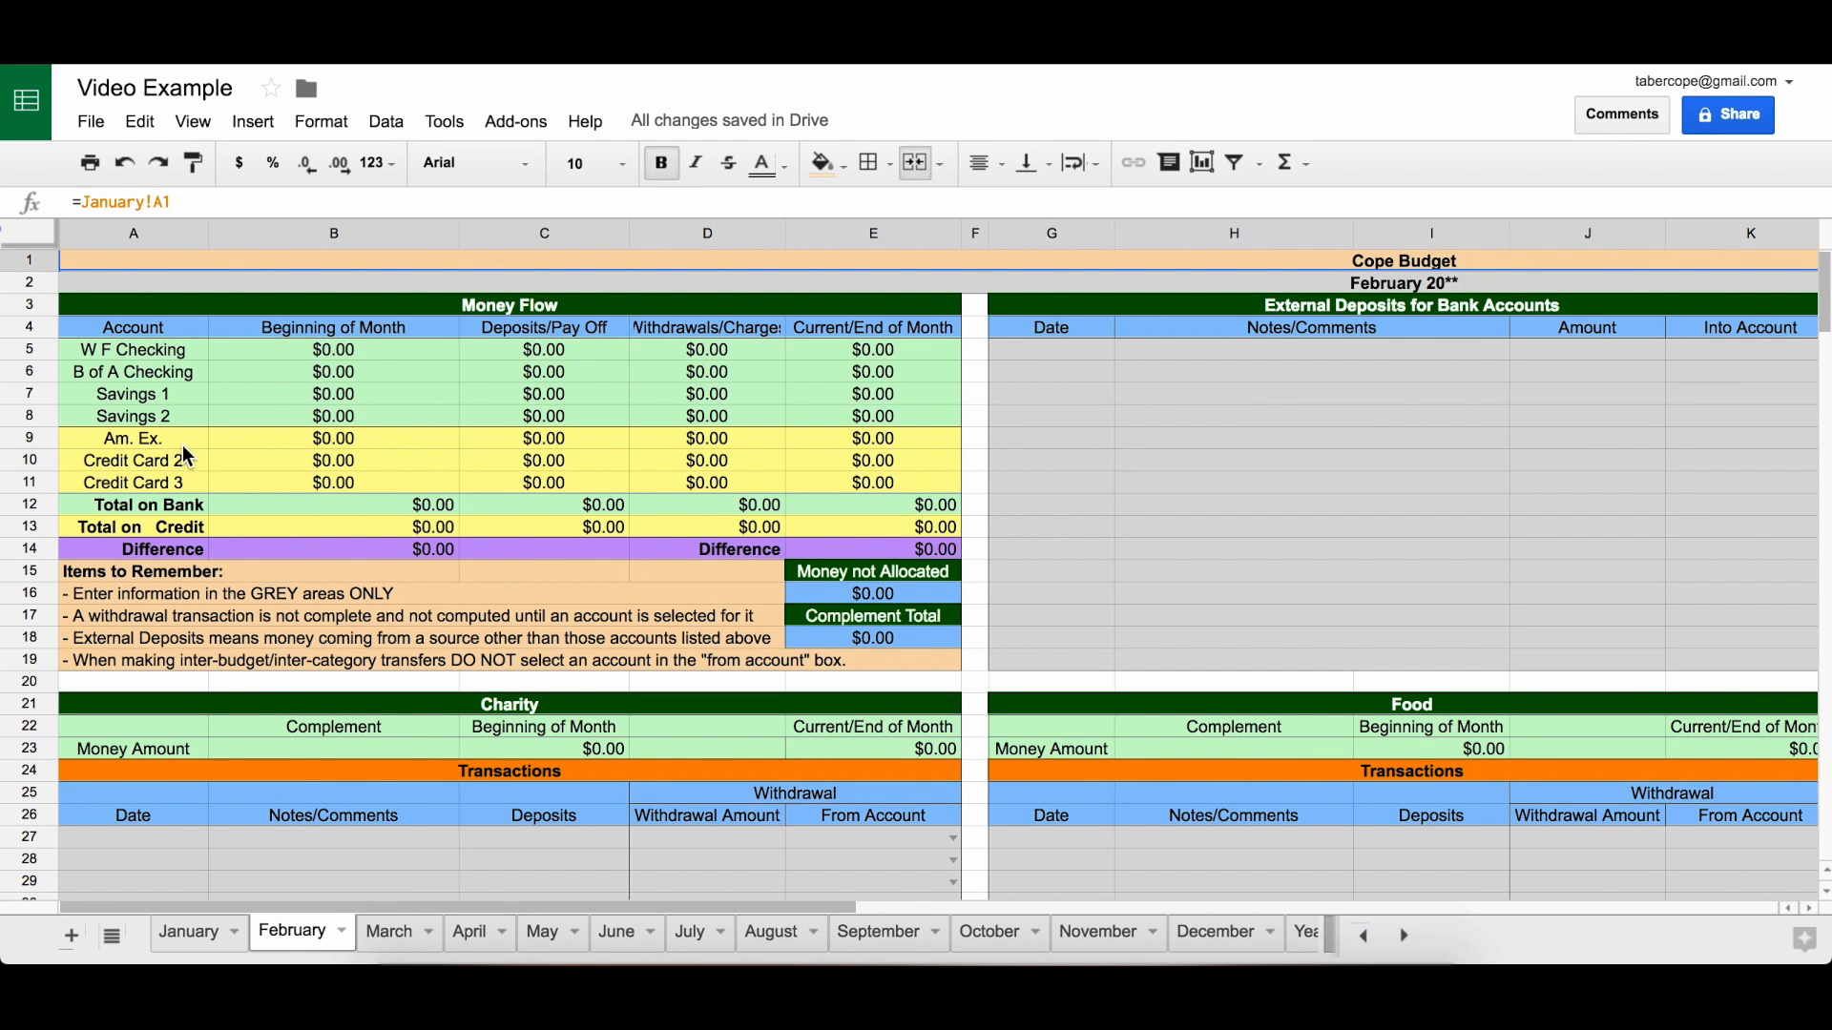
left_click(220, 940)
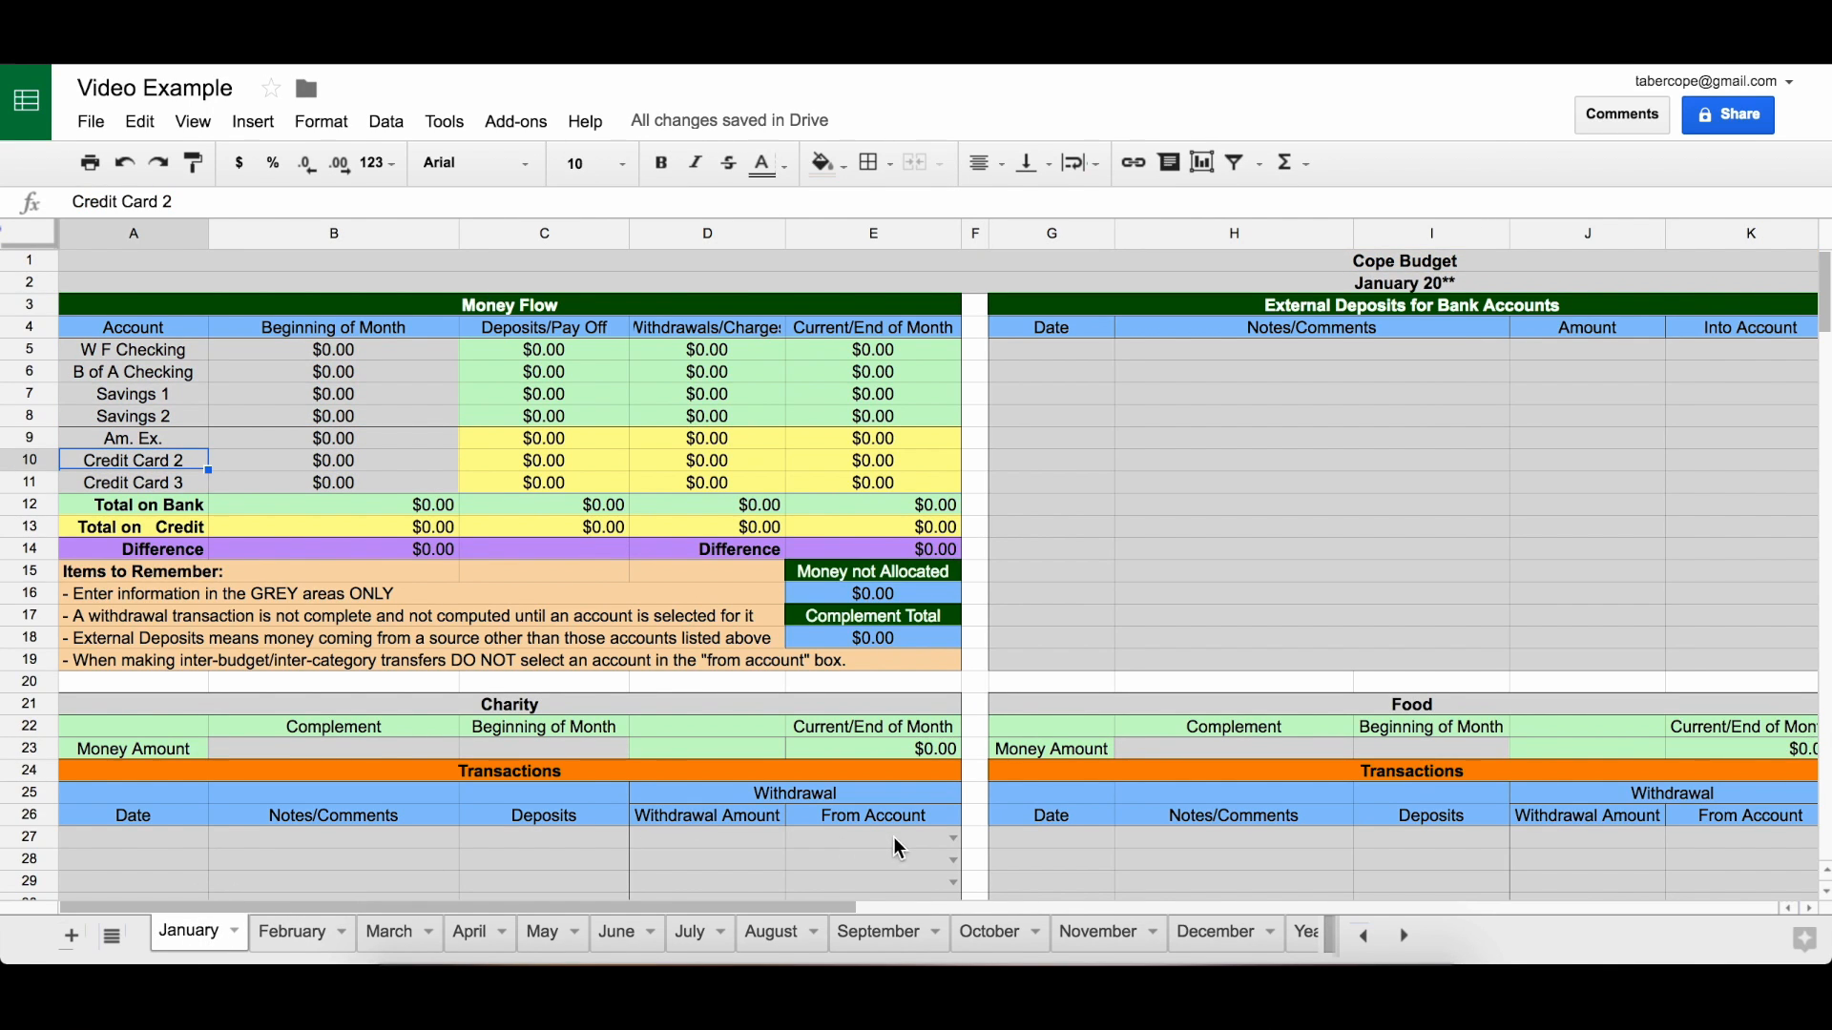
left_click(954, 840)
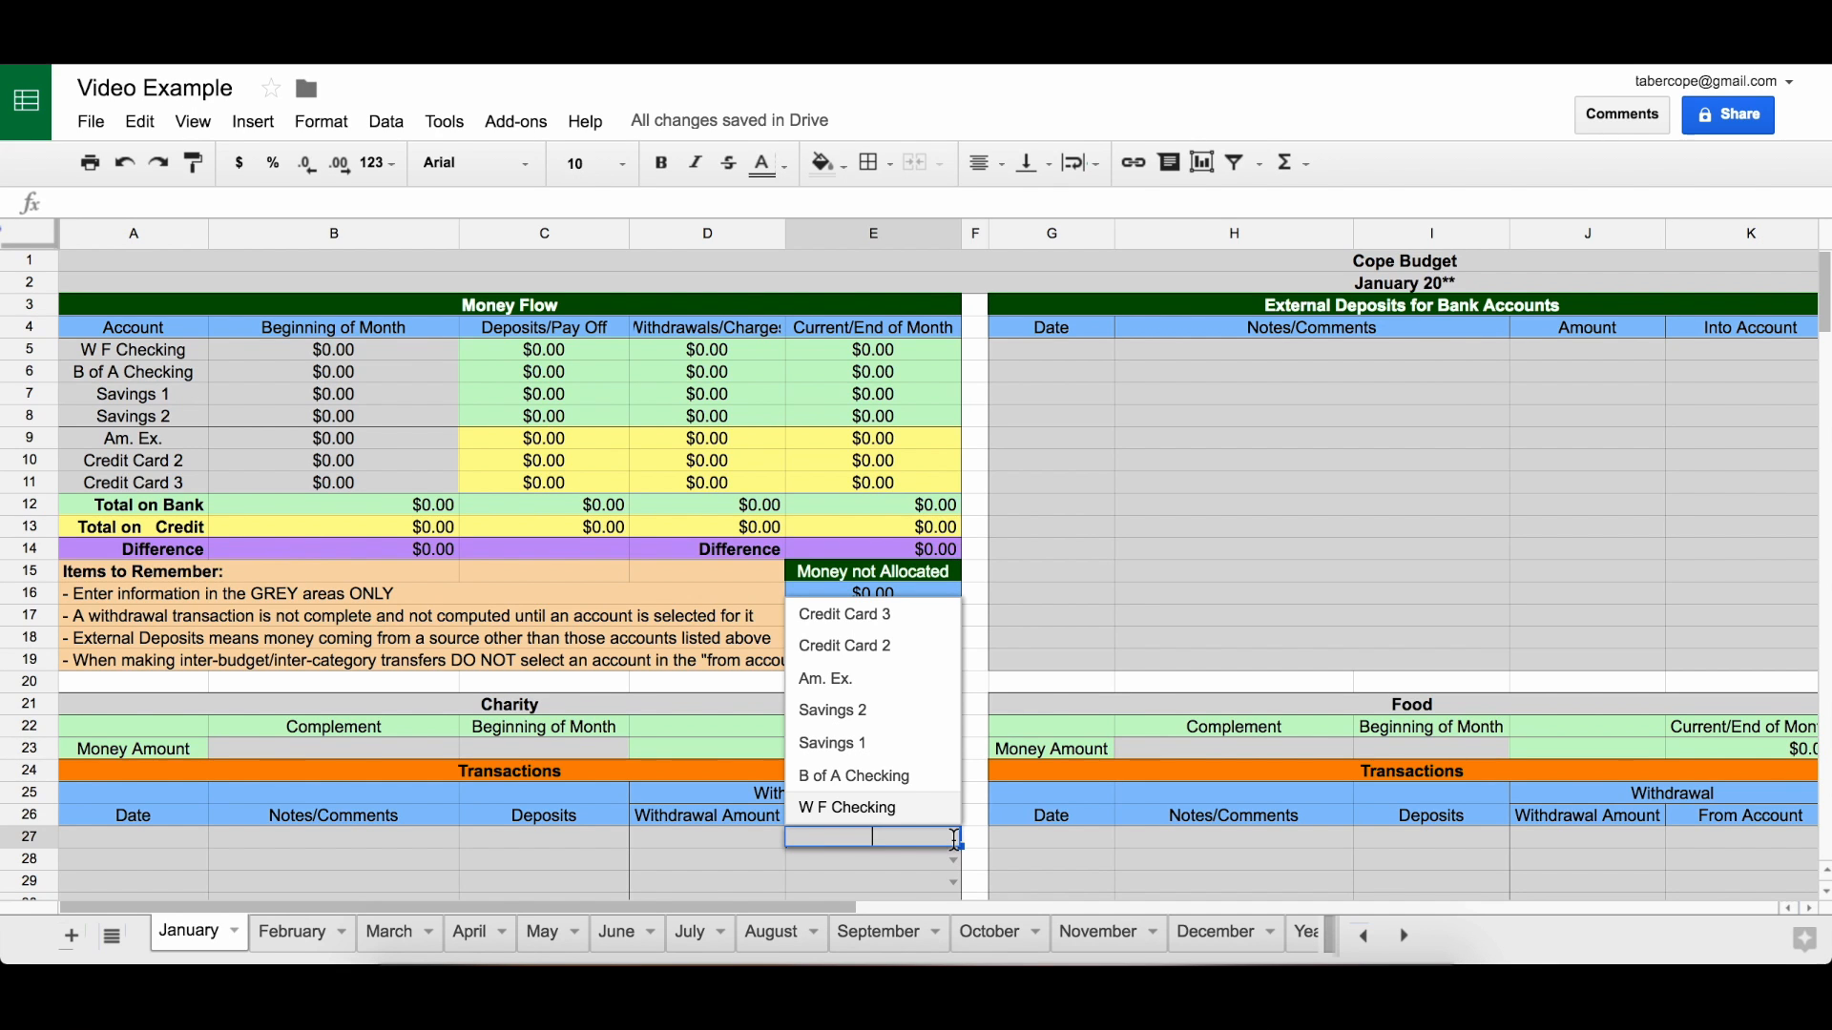
left_click(977, 842)
scroll(982, 850, "down", 1)
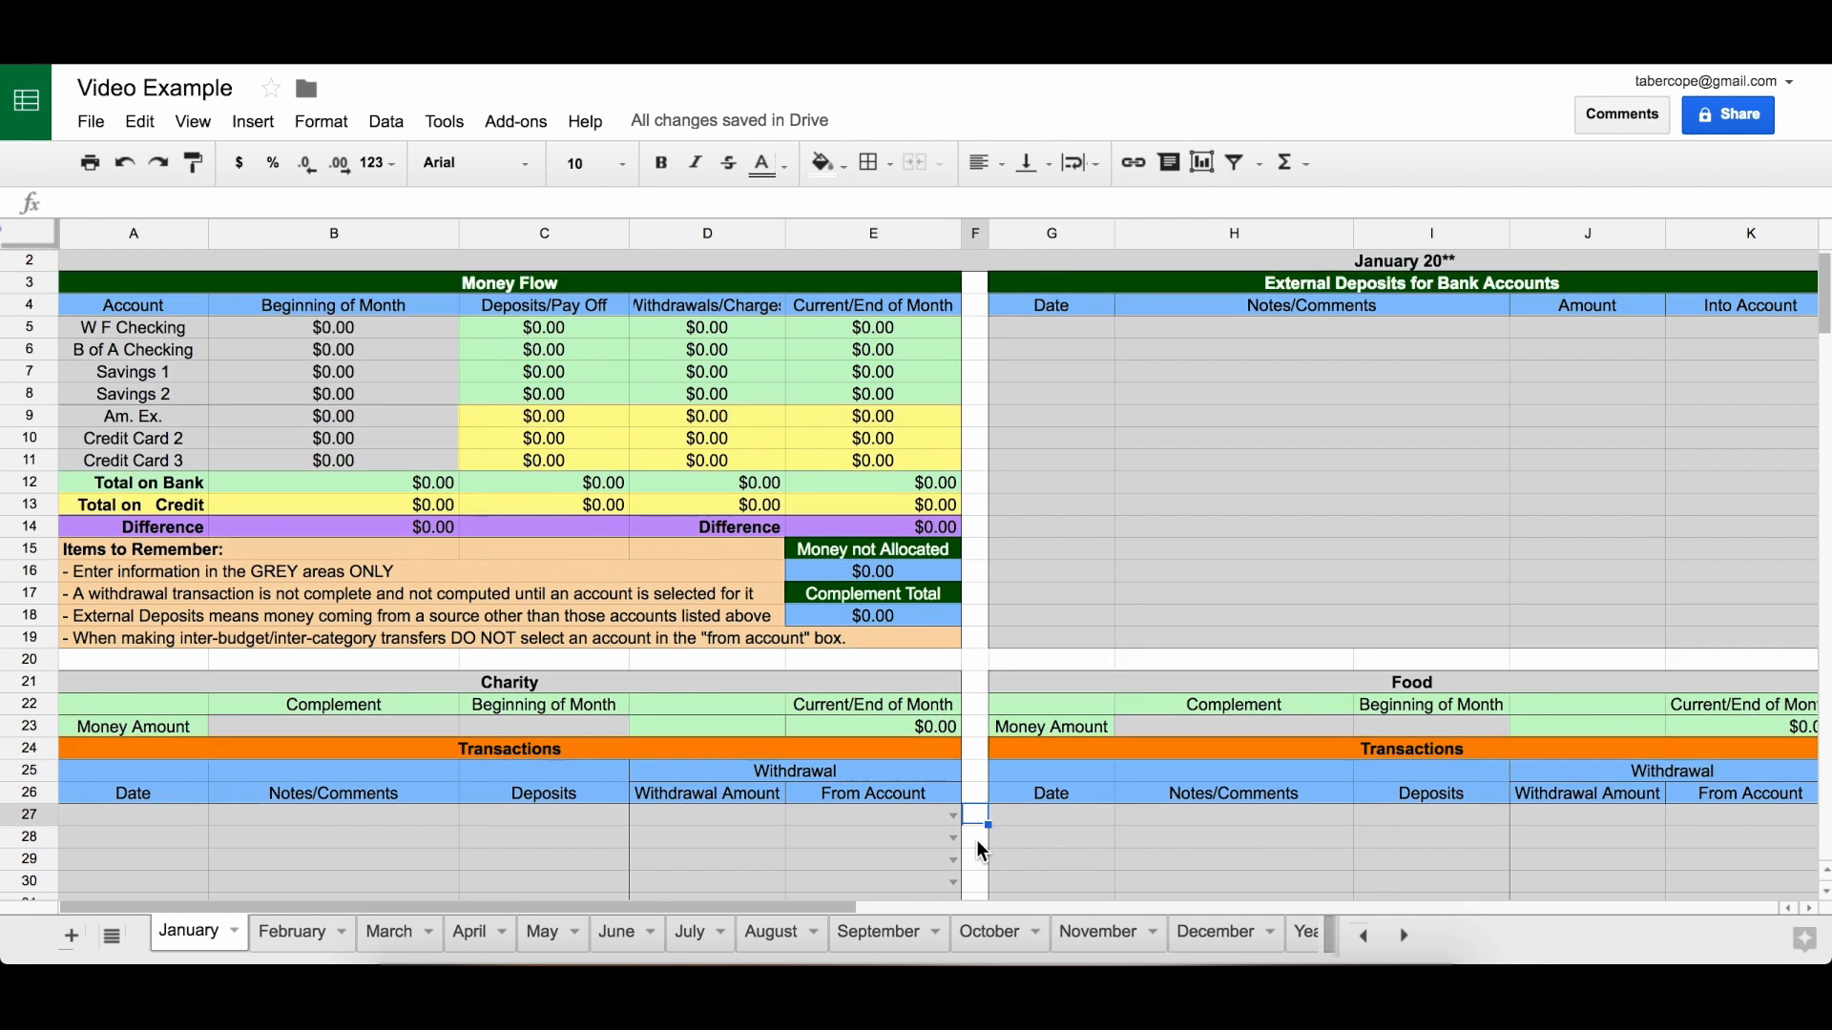
scroll(981, 849, "down", 5)
scroll(980, 850, "right", 3)
scroll(981, 849, "left", 3)
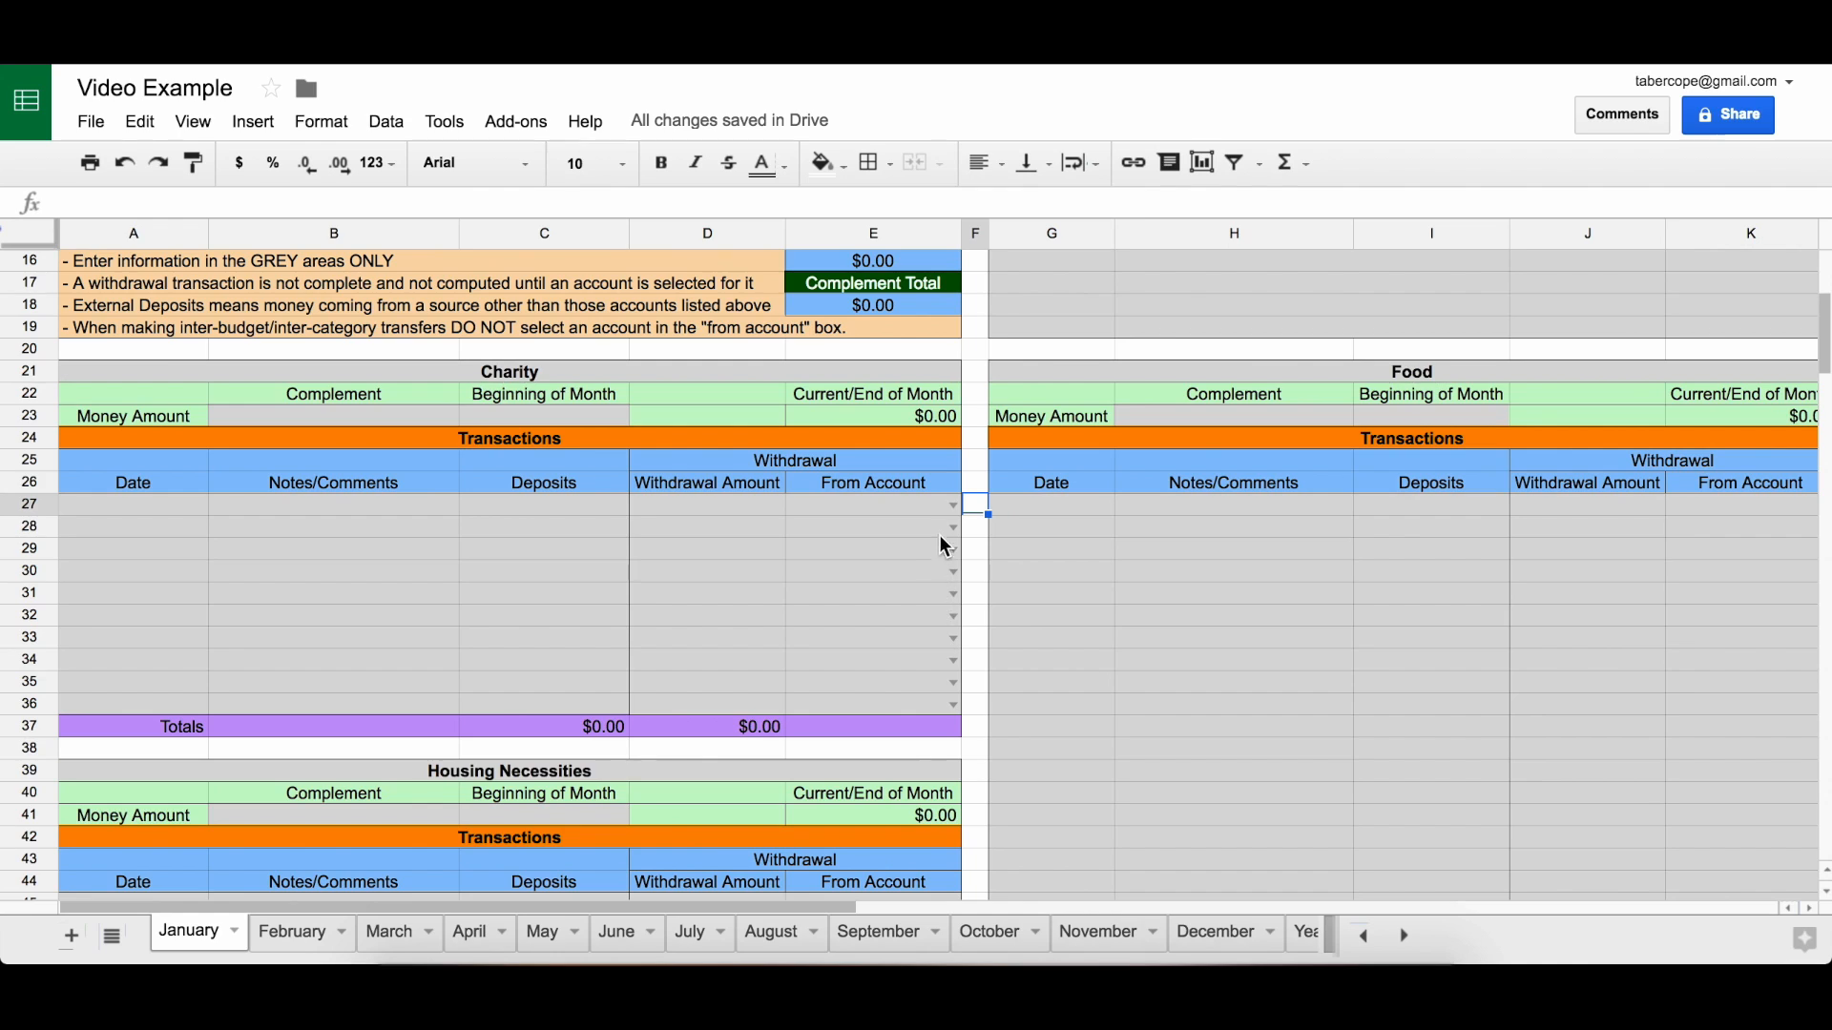
left_click(952, 506)
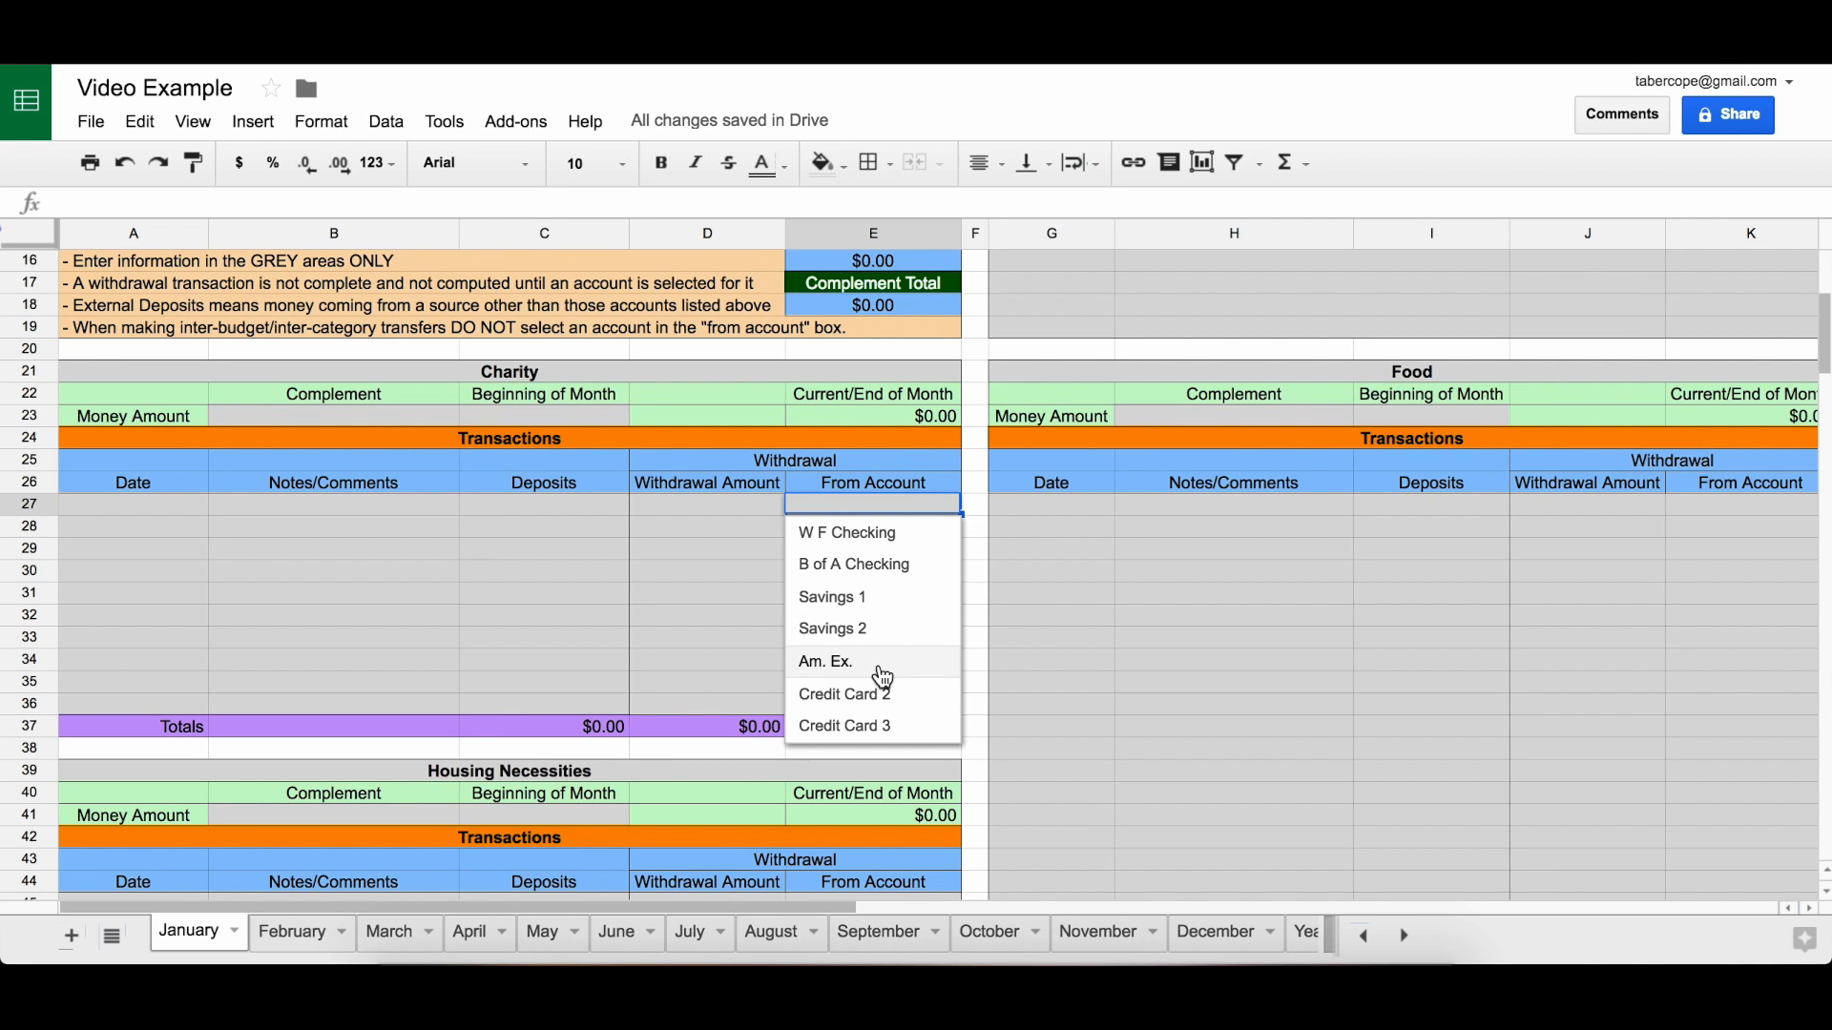
left_click(678, 574)
scroll(678, 574, "up", 5)
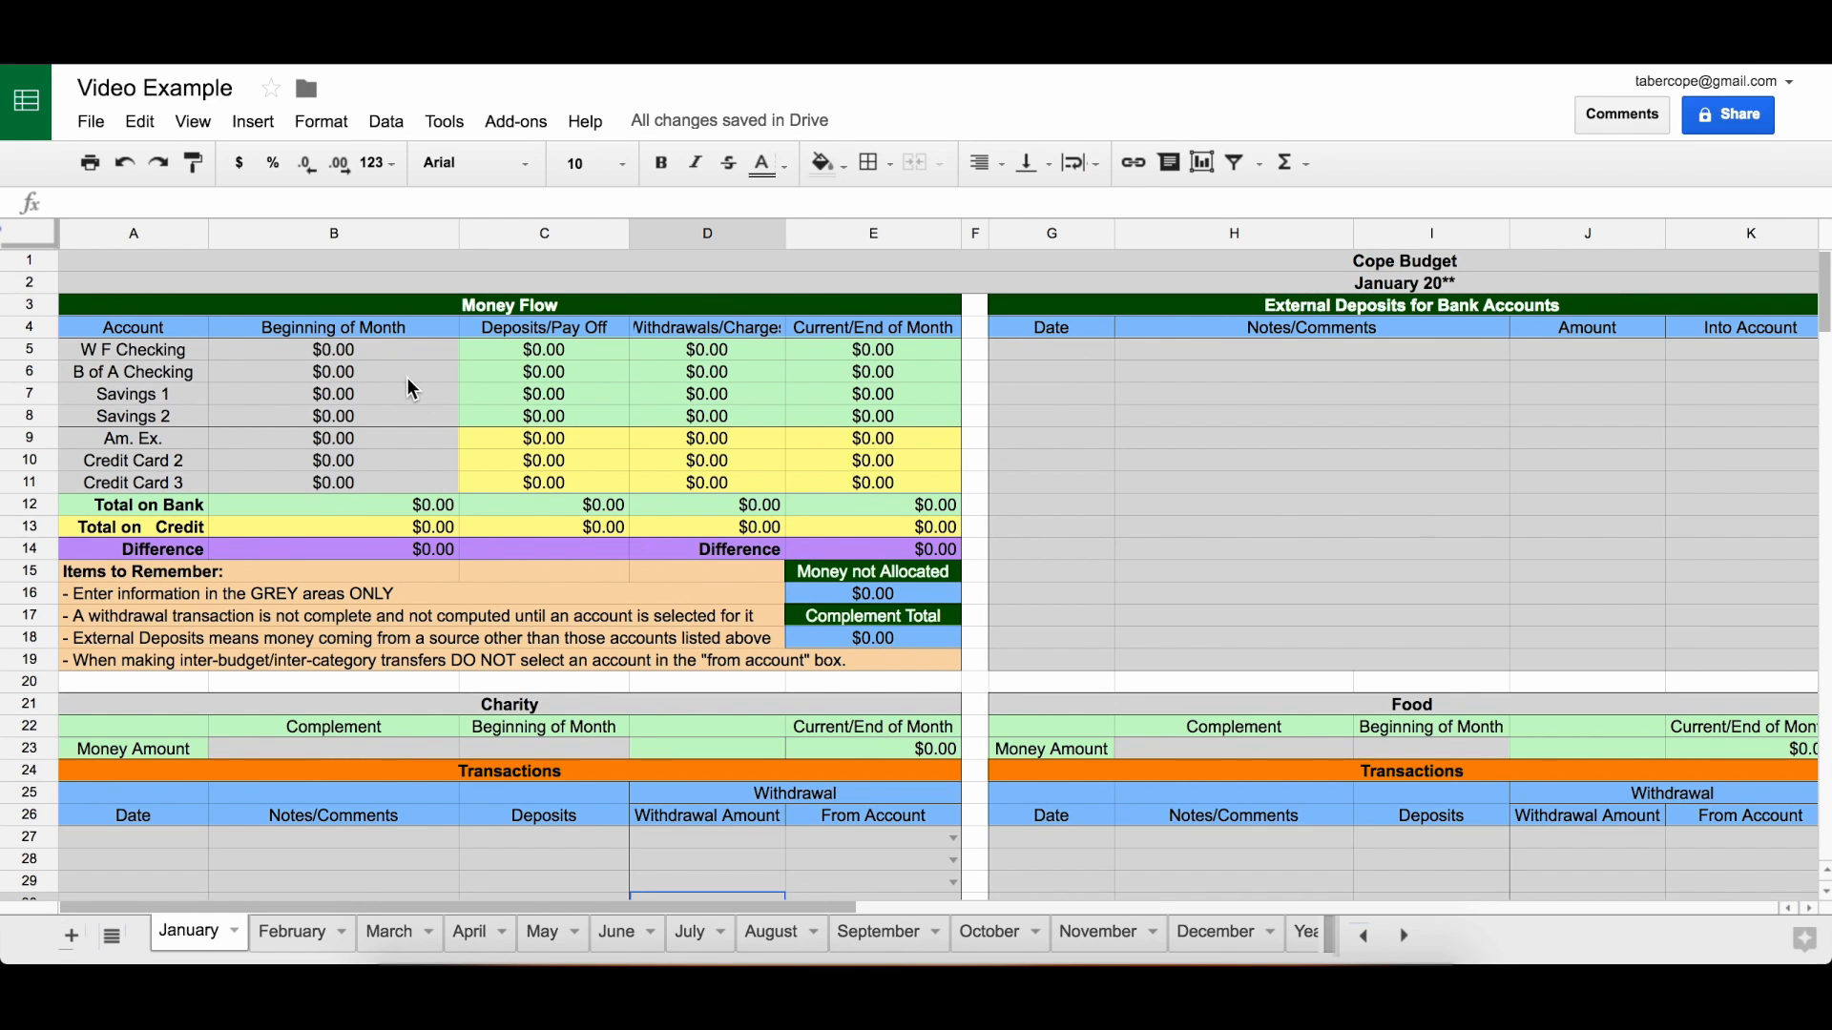
- Set the January beginning-of-month balances to 1000 for W F Checking and 200 for B of A Checking
left_click(377, 349)
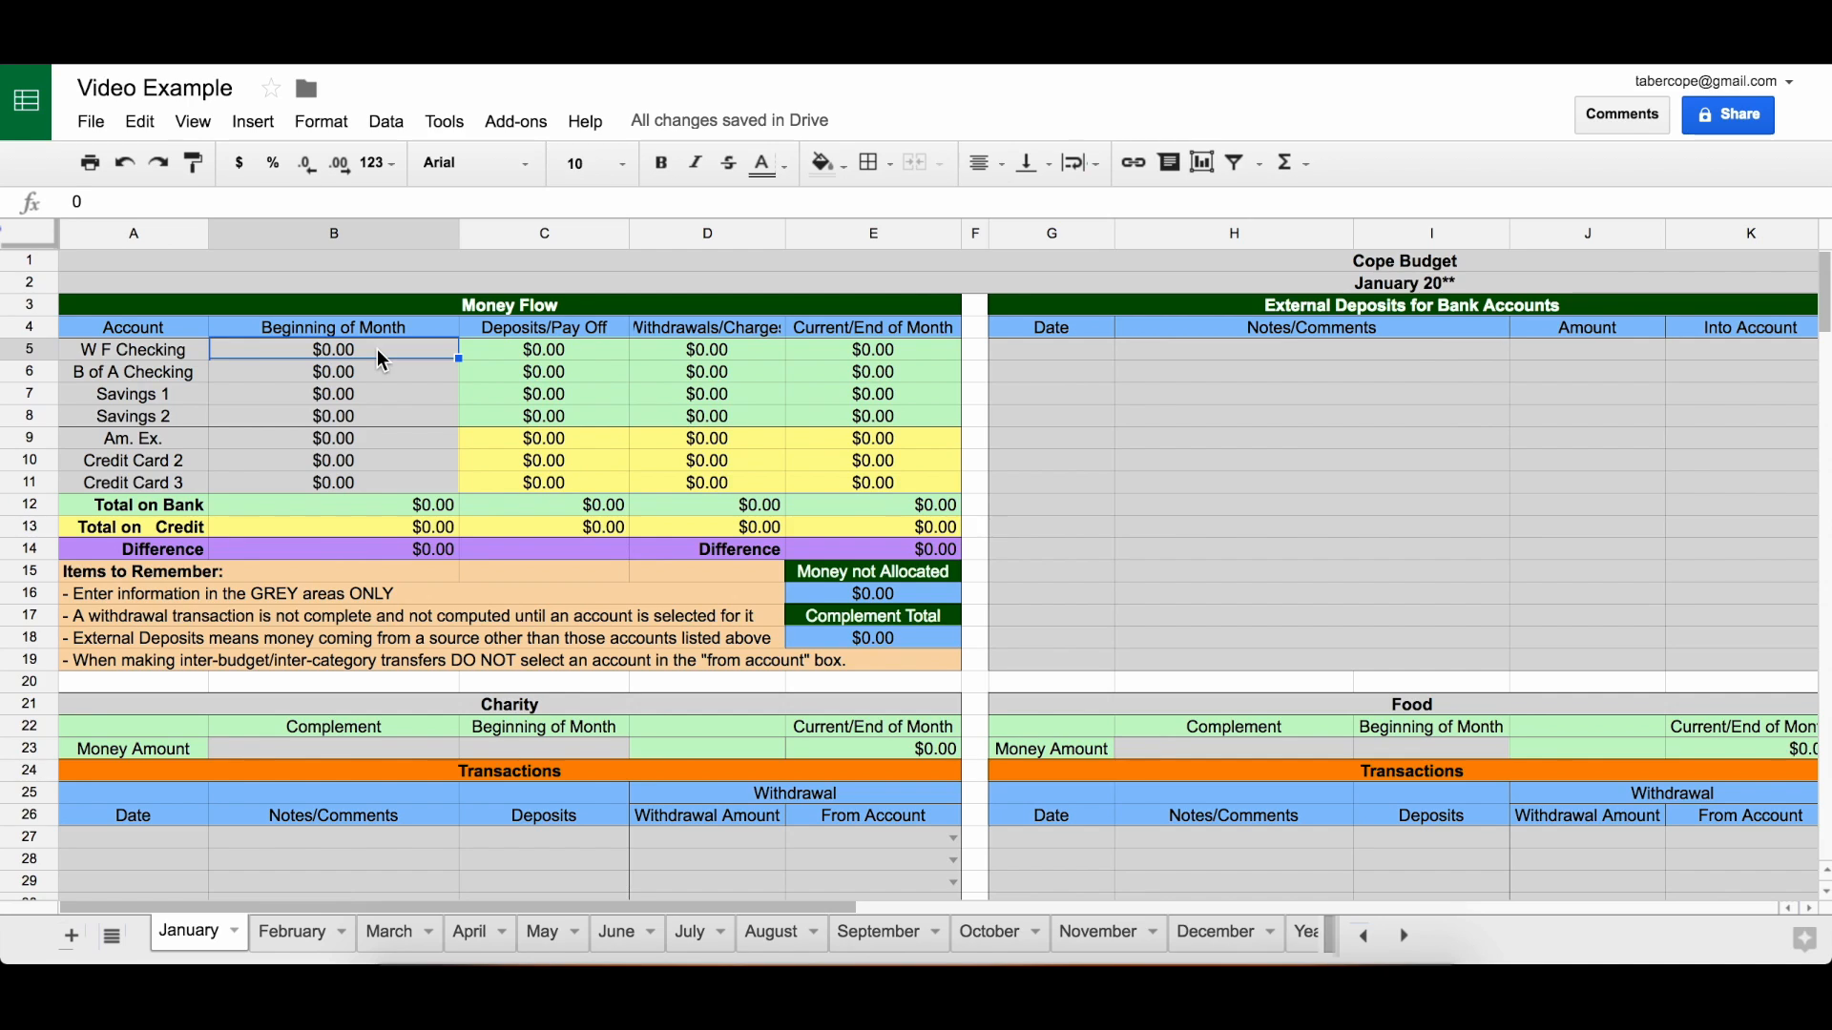
type("1000")
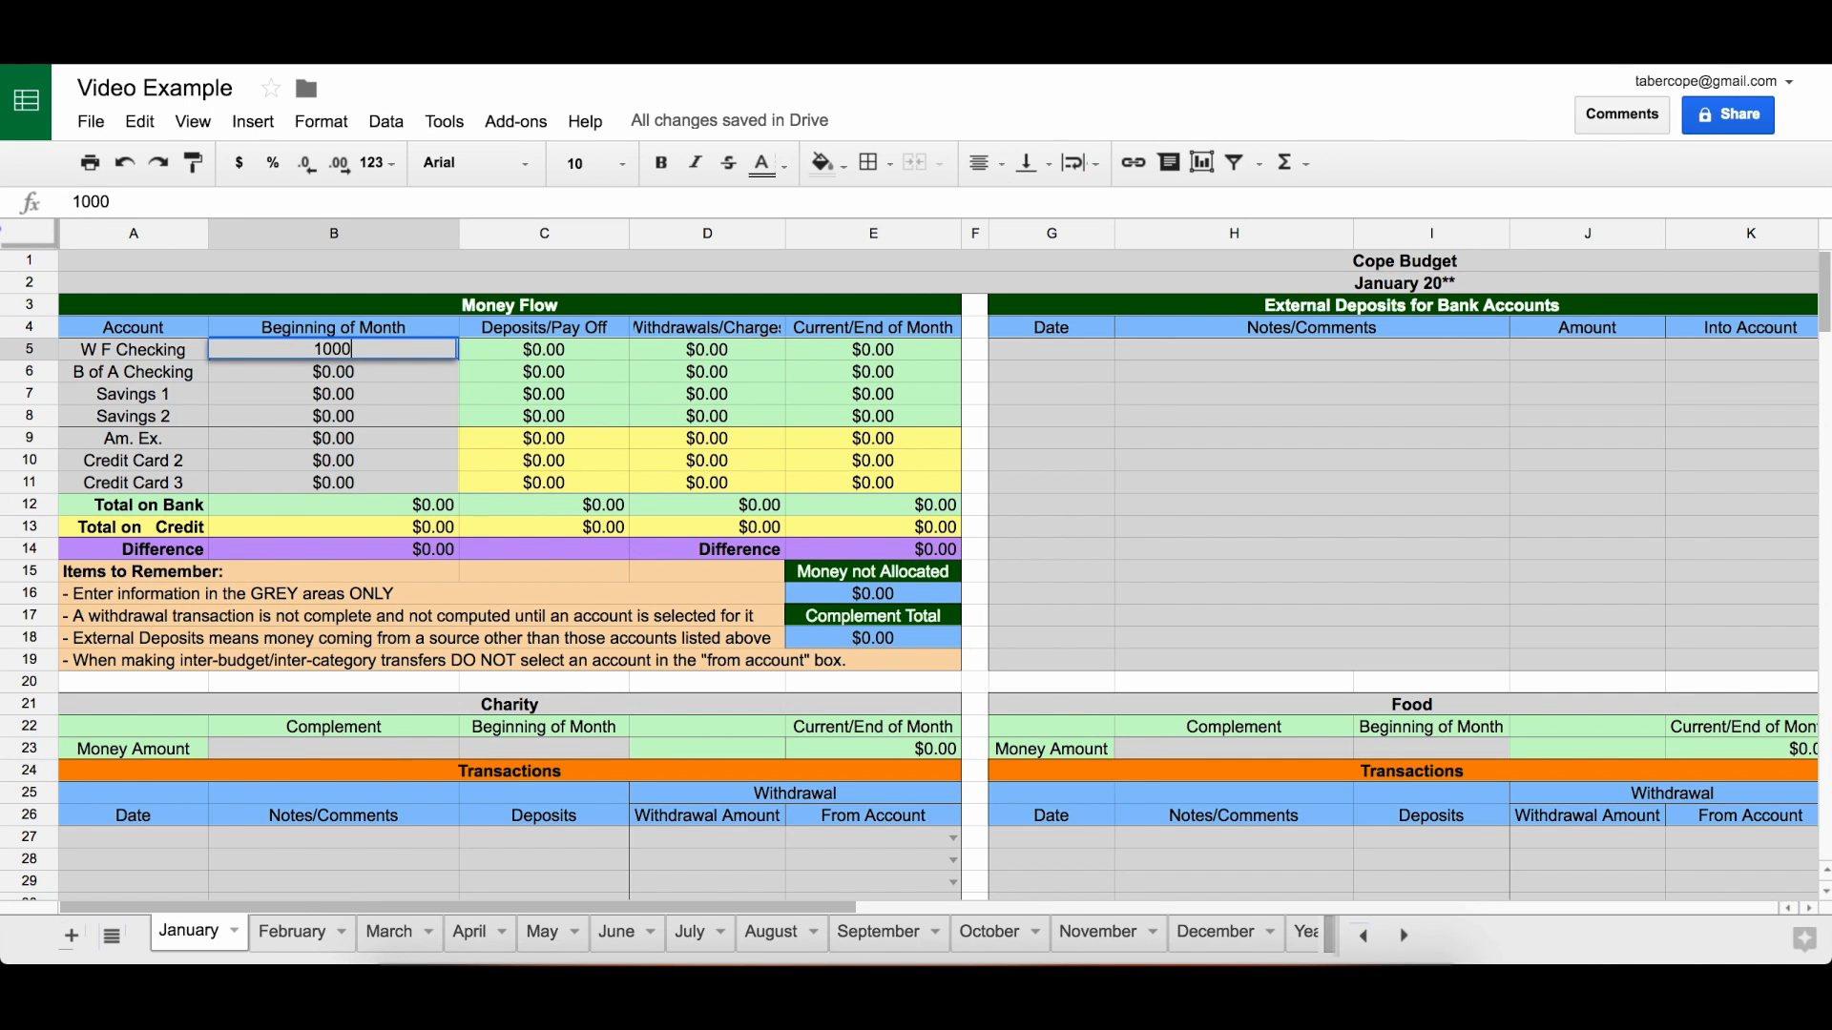
key("Return")
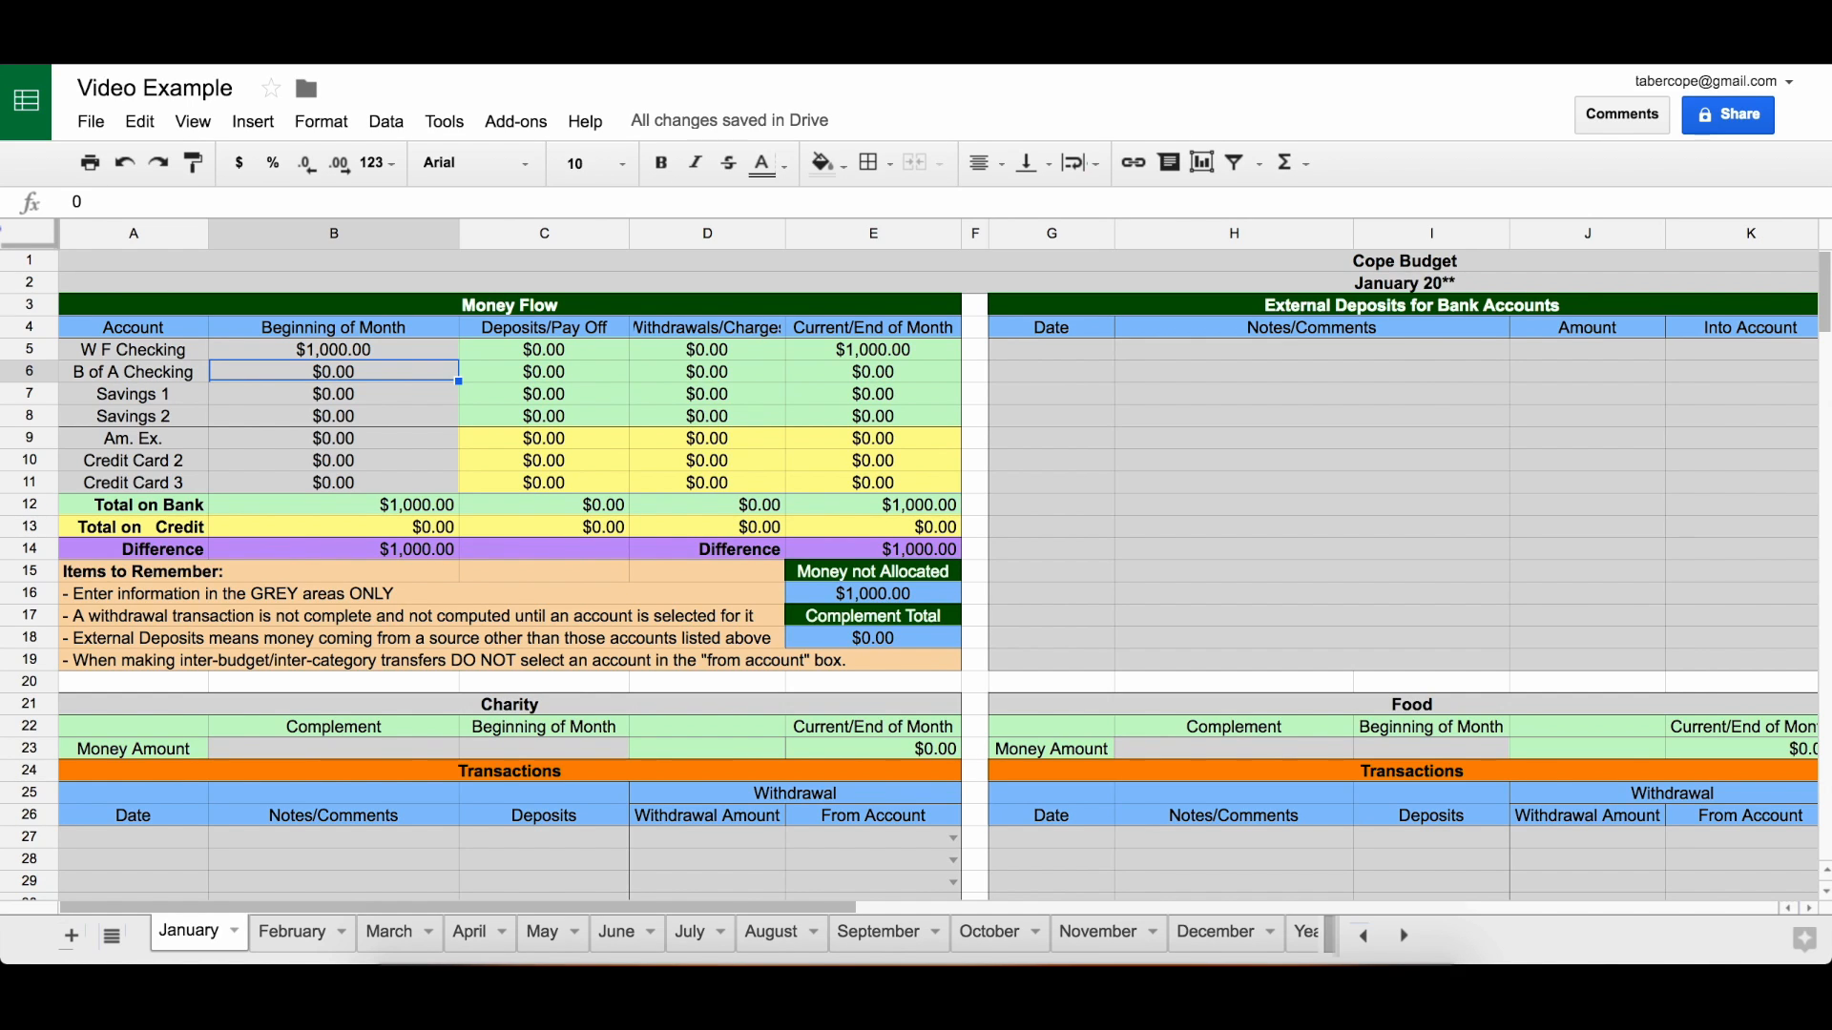
type("2000")
key("BackSpace")
key("Return")
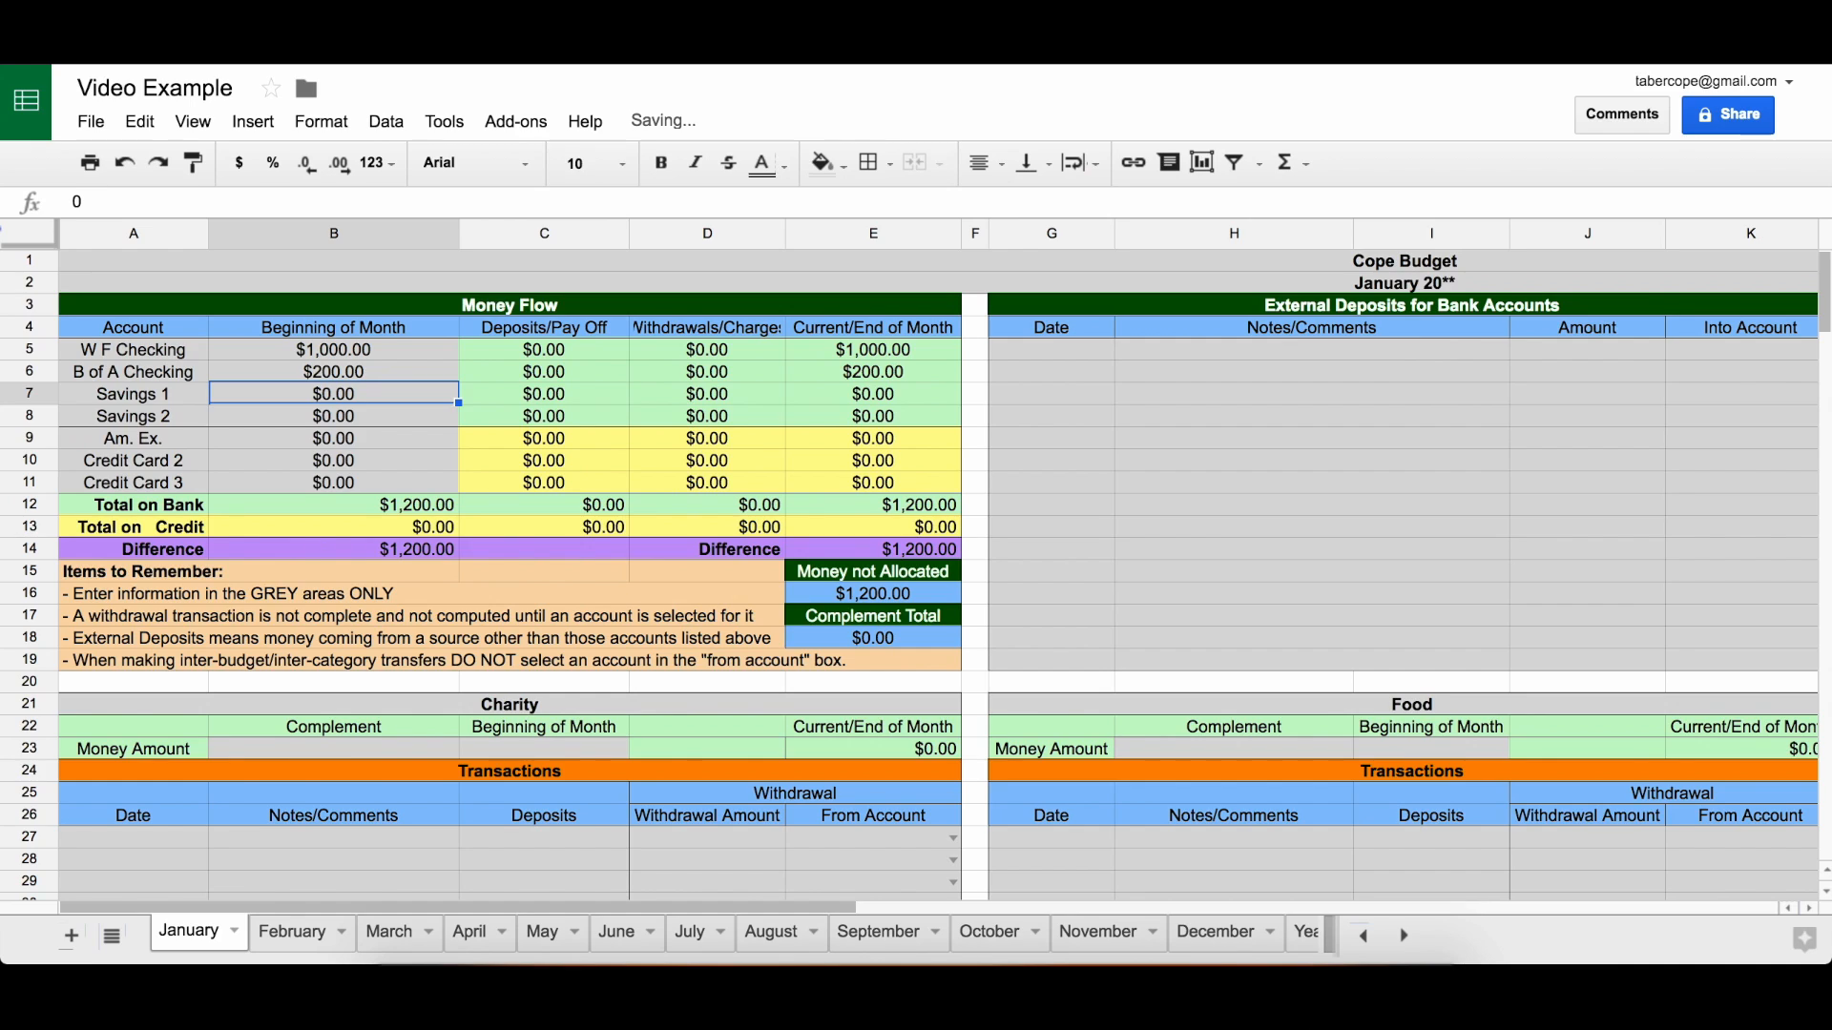
- Set the January beginning-of-month balance of the Am. Ex. card to 150
left_click(378, 442)
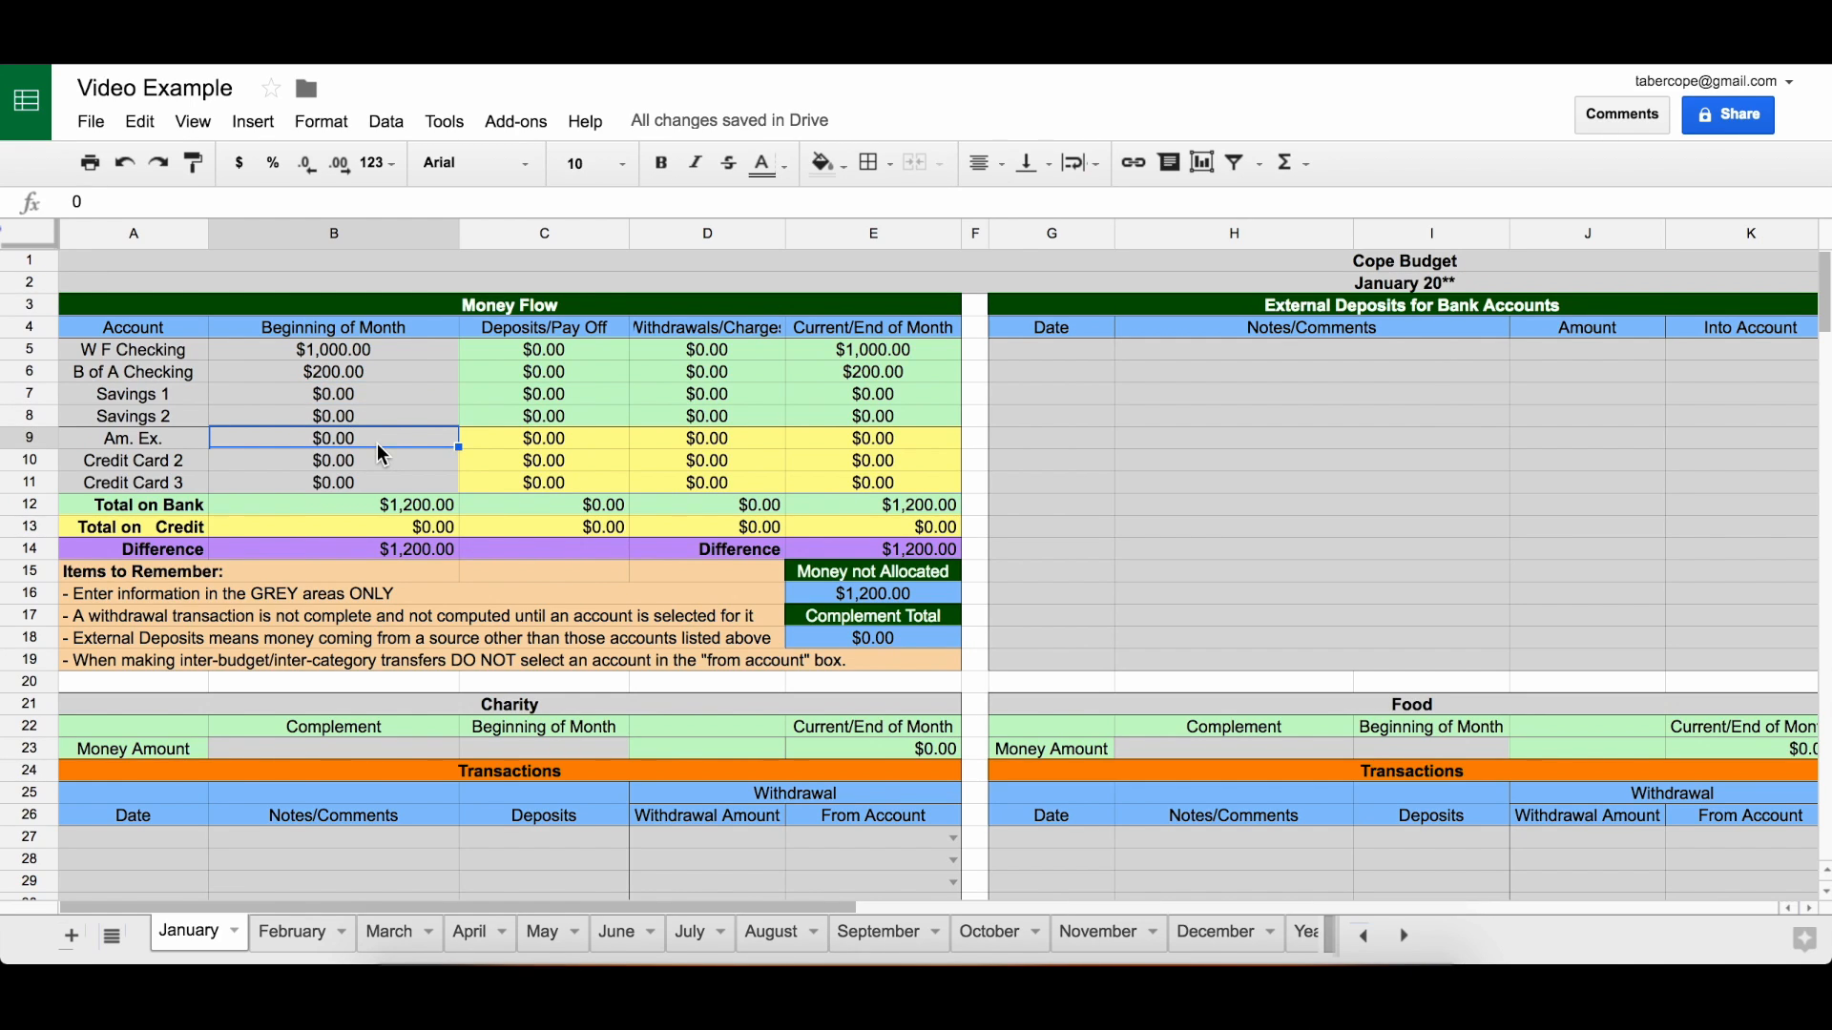
type("150")
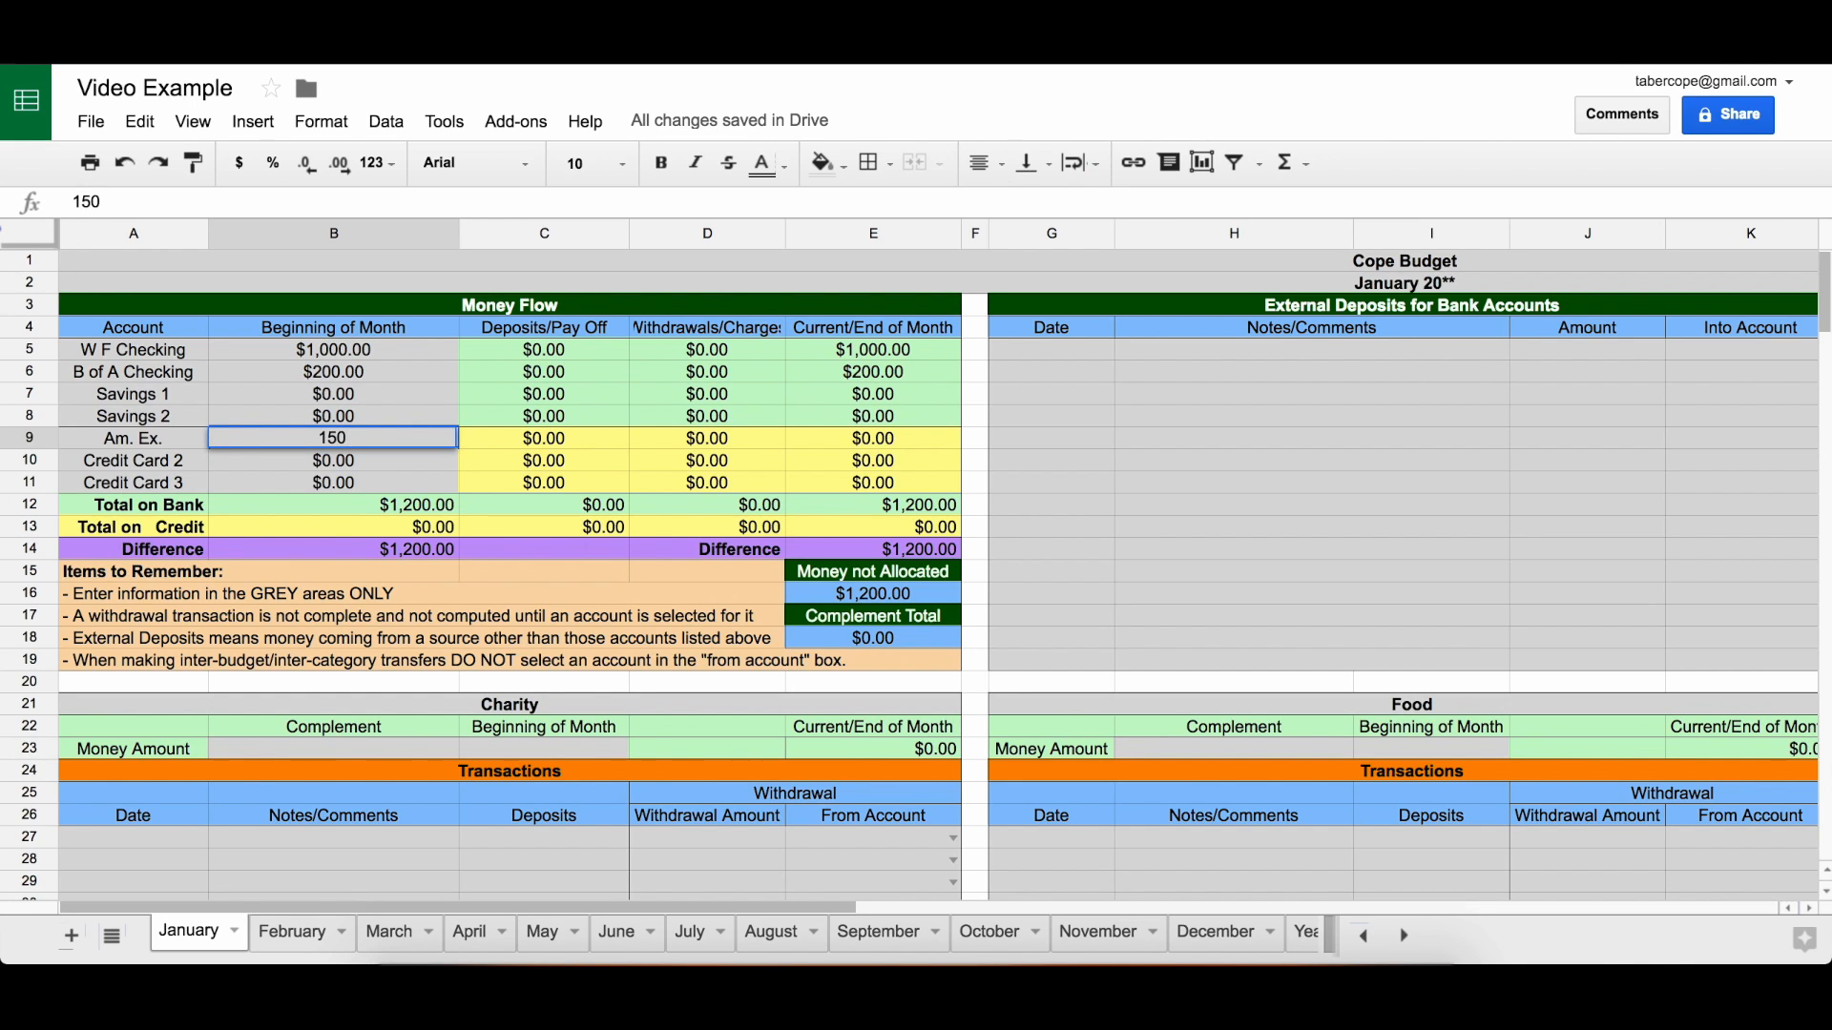
key("Return")
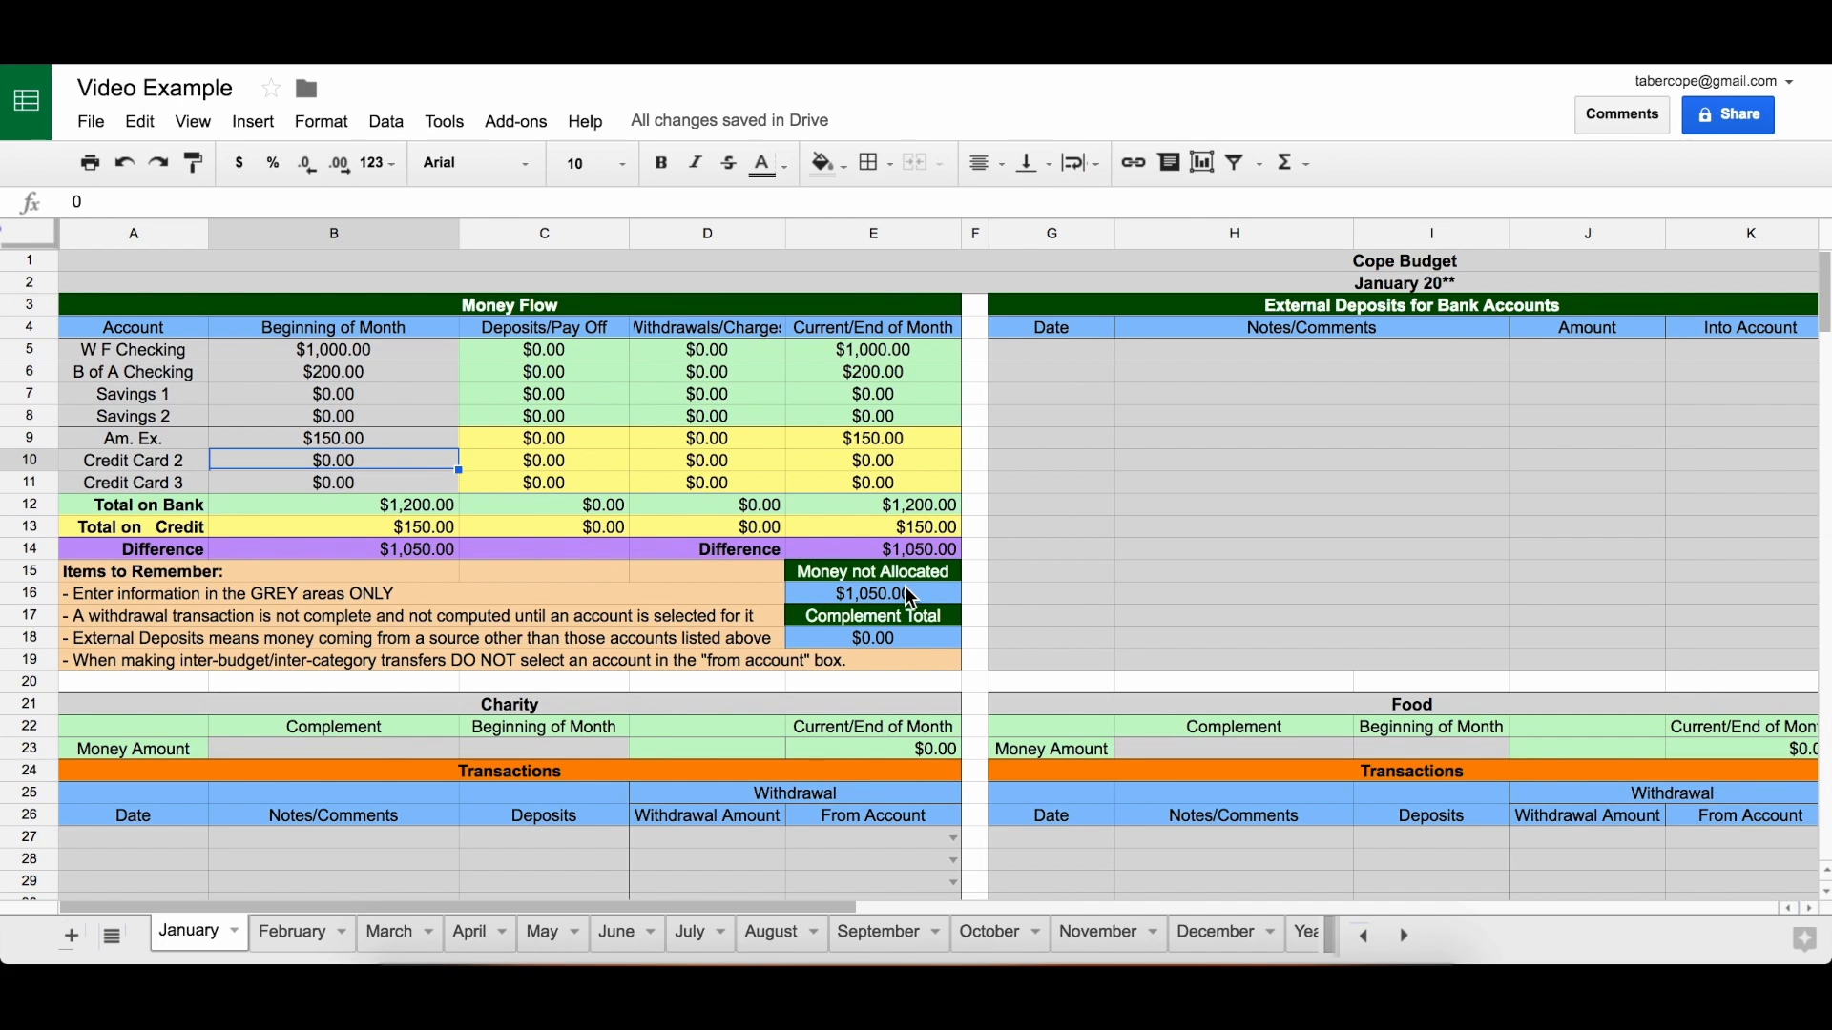
- Examine the end-of-month Difference, bank and credit totals, the Money not Allocated formula, and the budget categories below
left_click(870, 552)
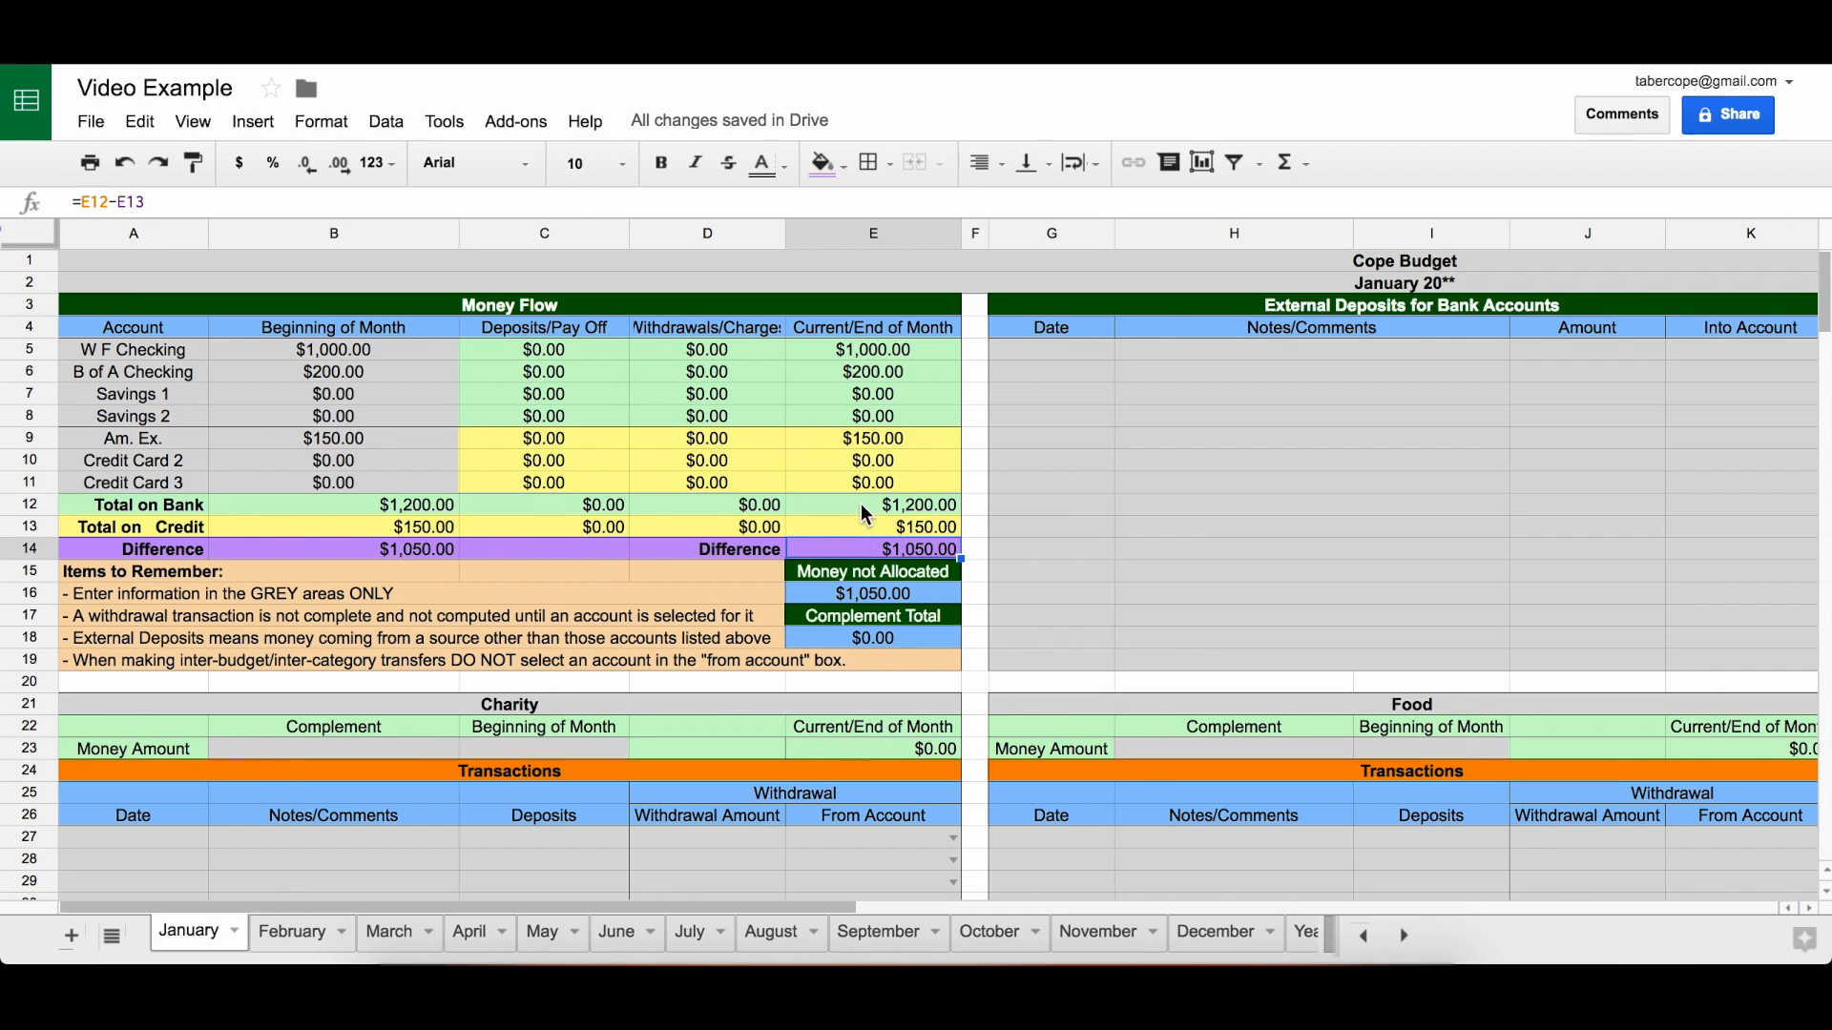
left_click(863, 505)
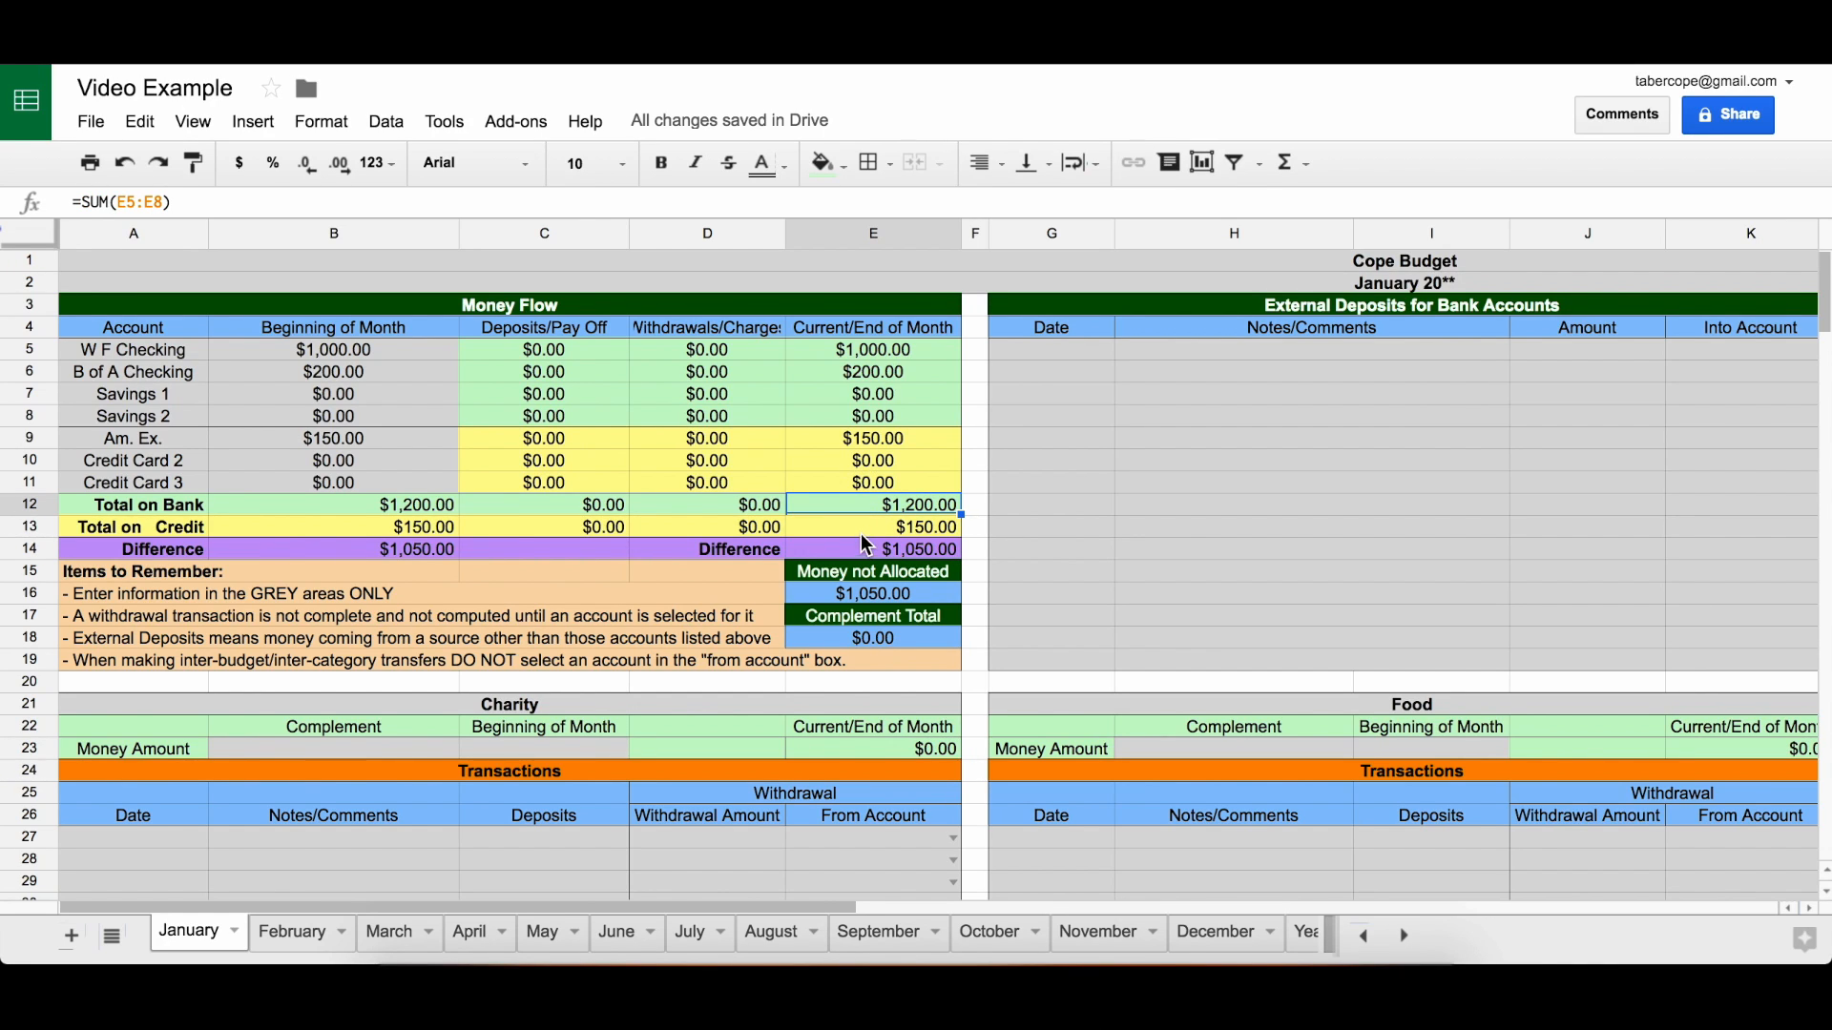
left_click(862, 529)
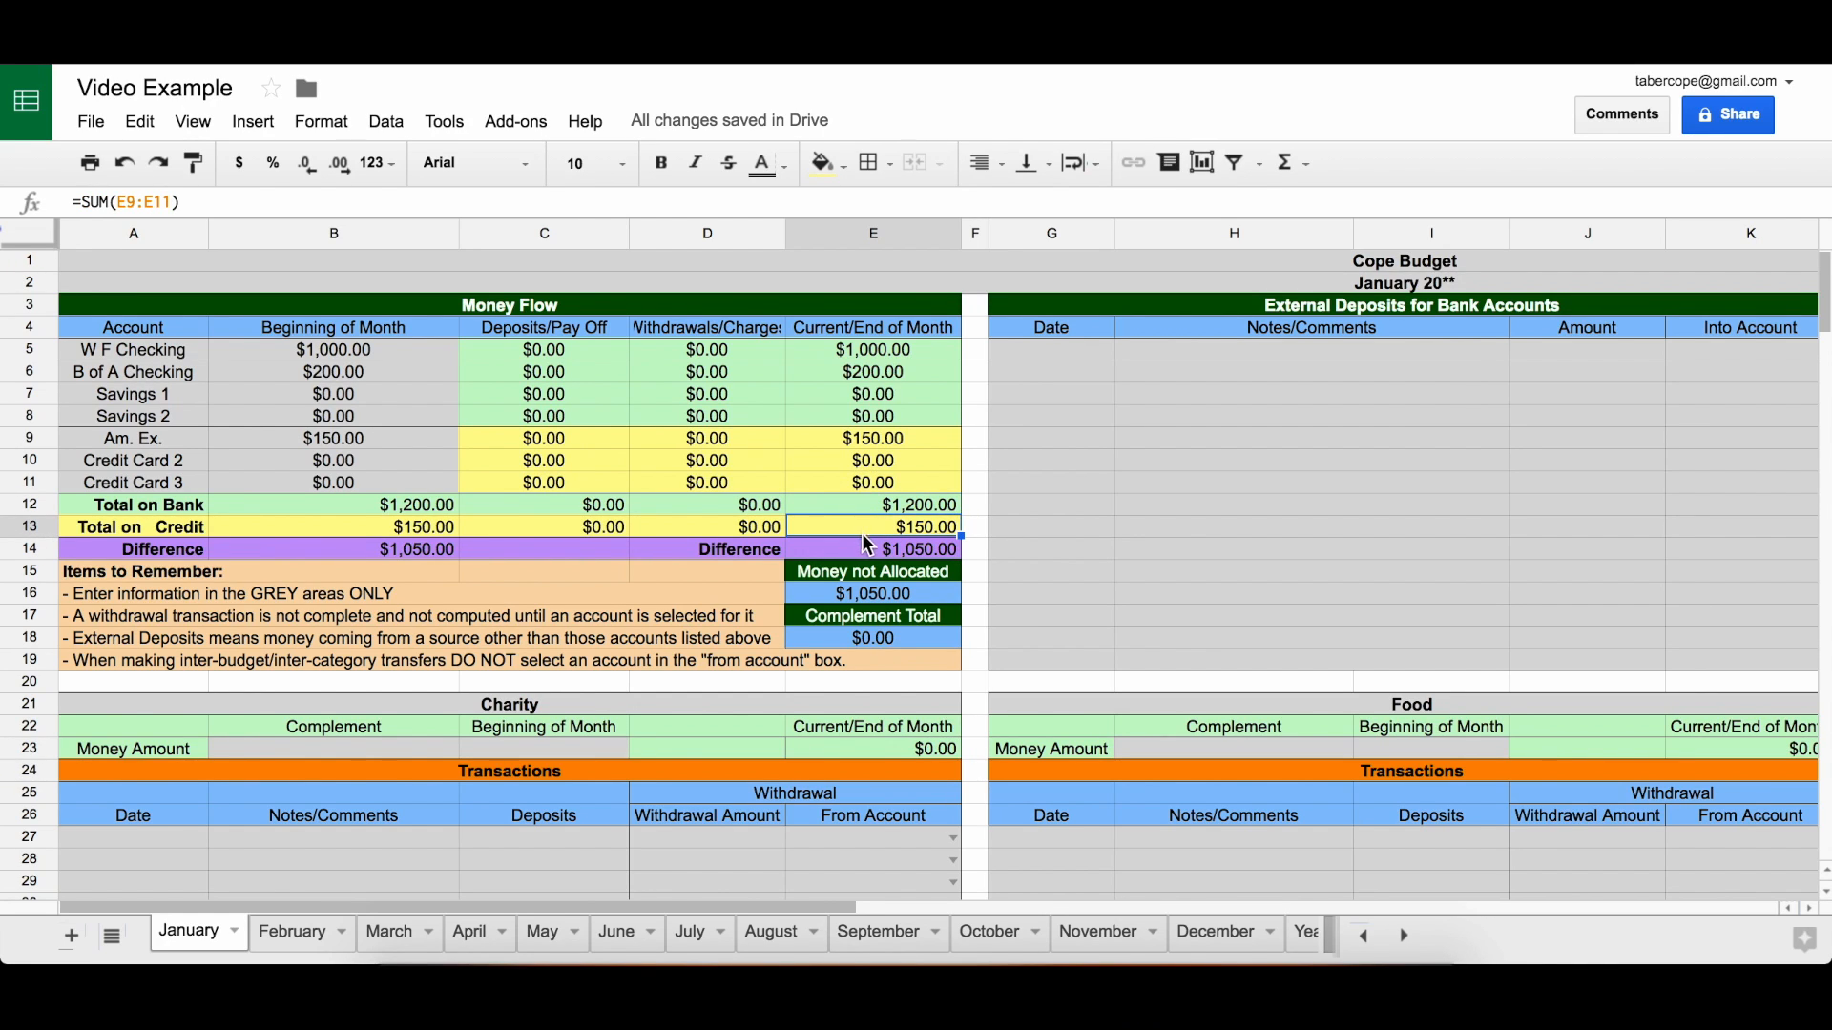
left_click(871, 593)
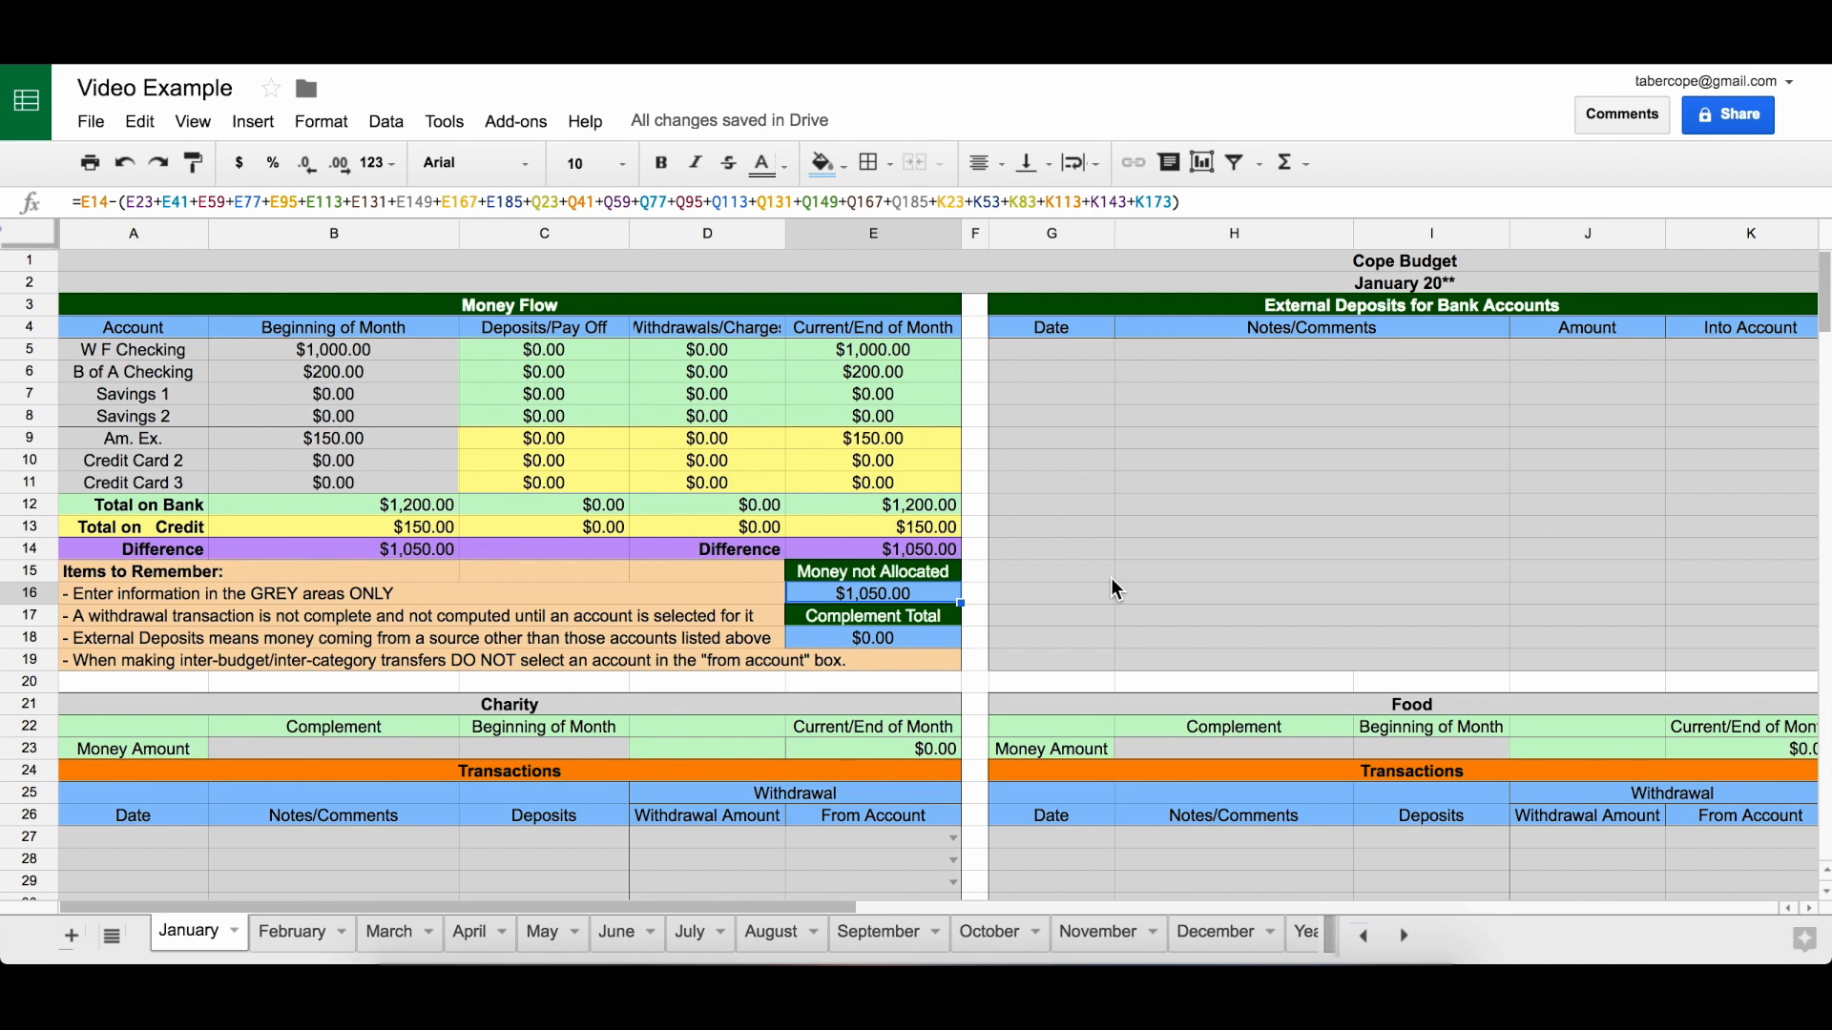
scroll(1111, 581, "down", 2)
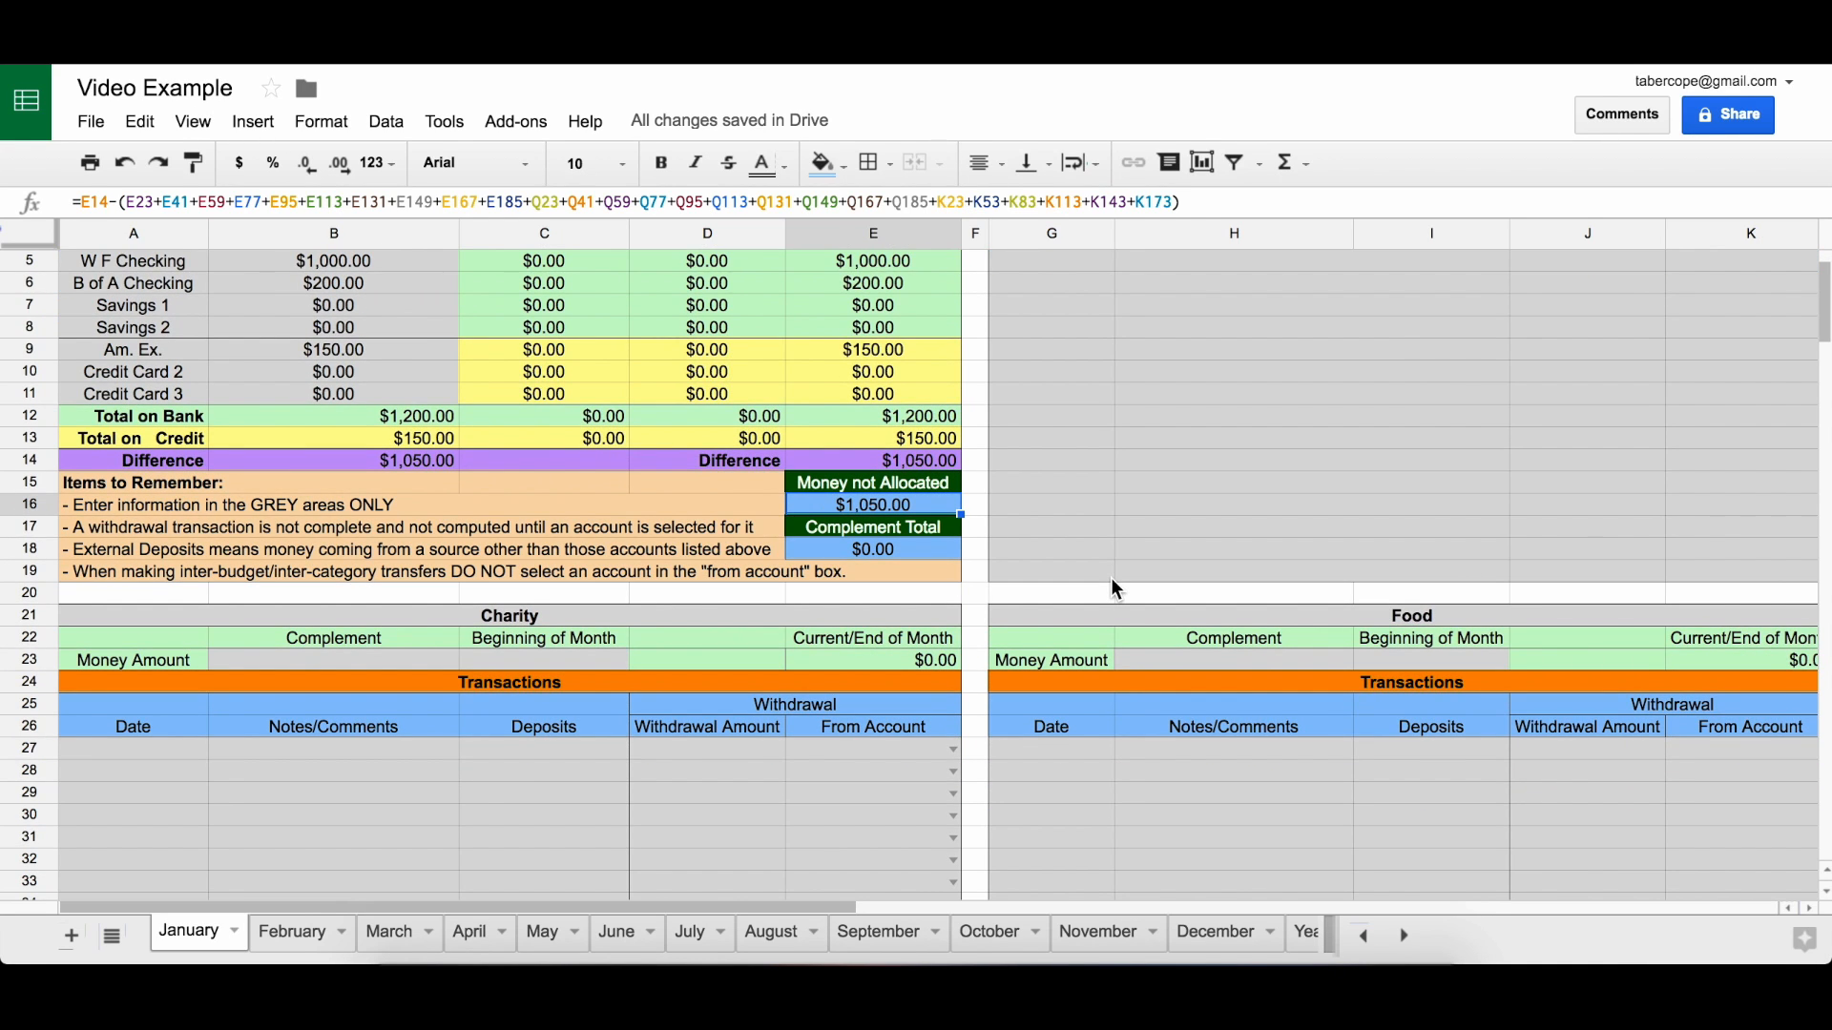
scroll(1112, 579, "down", 3)
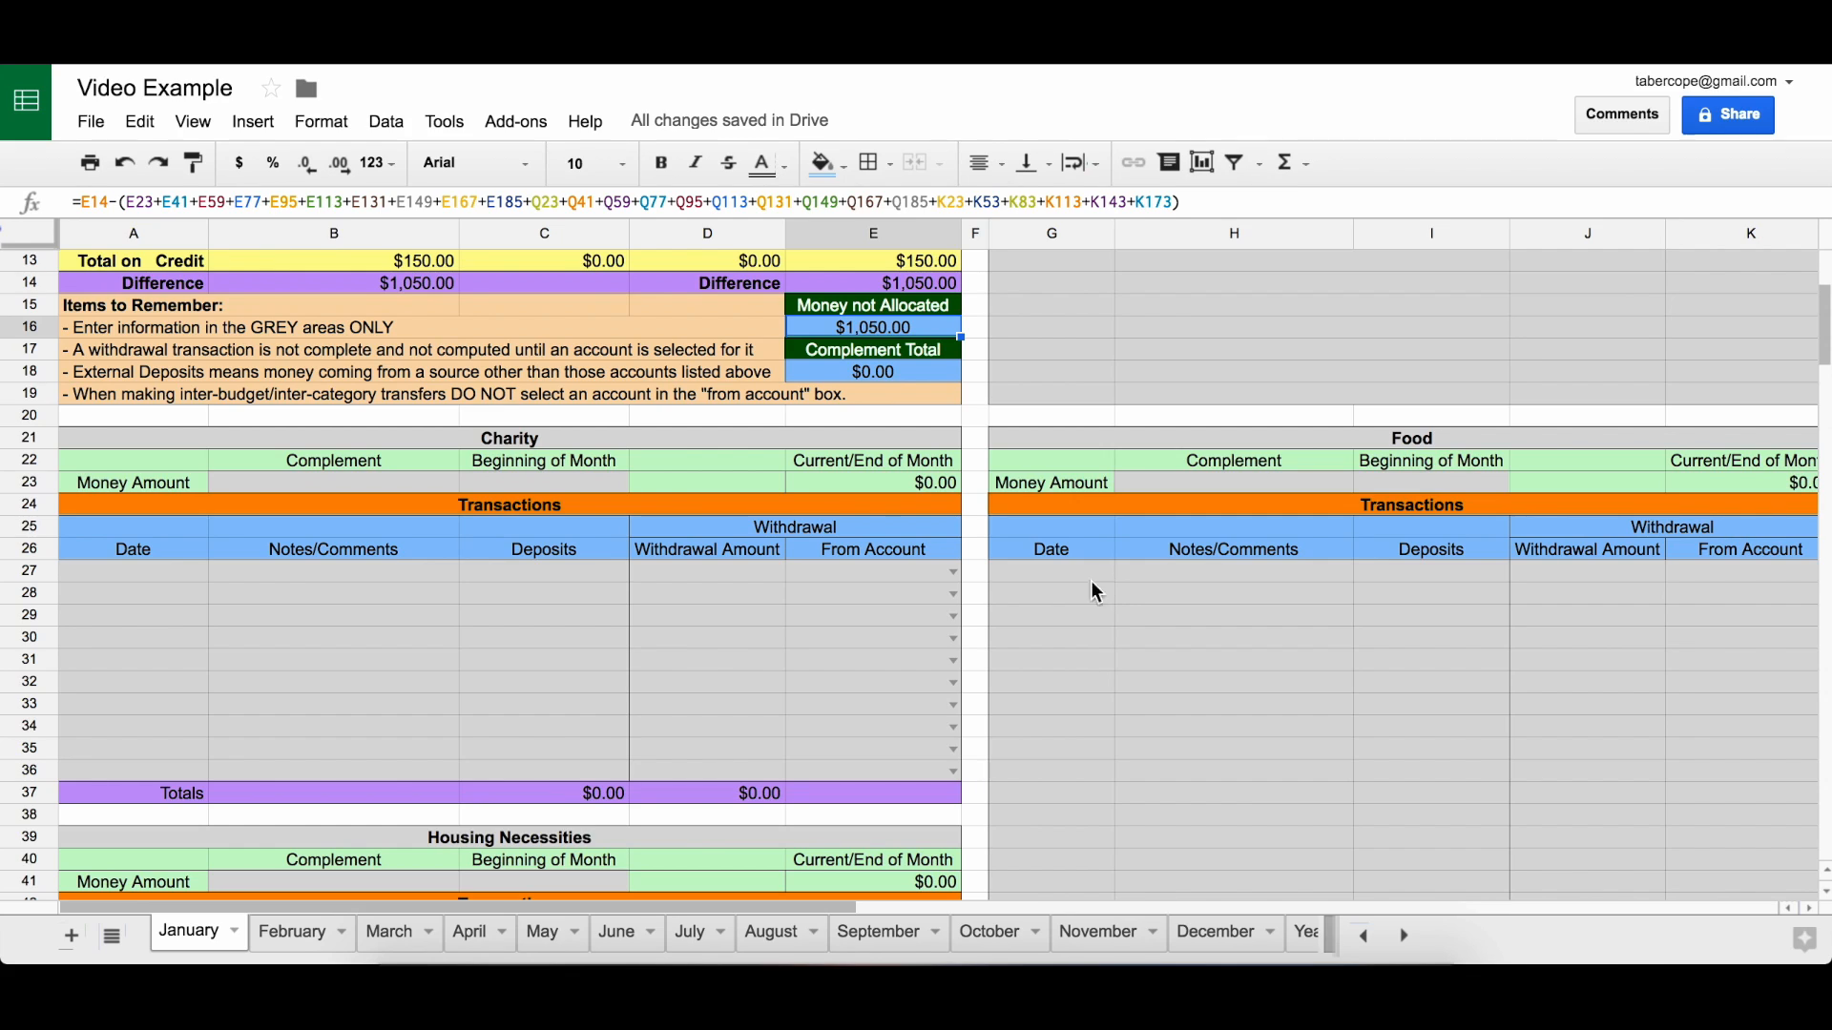
- Examine the Charity, Food and Housing Necessities category headings on the January sheet
left_click(590, 435)
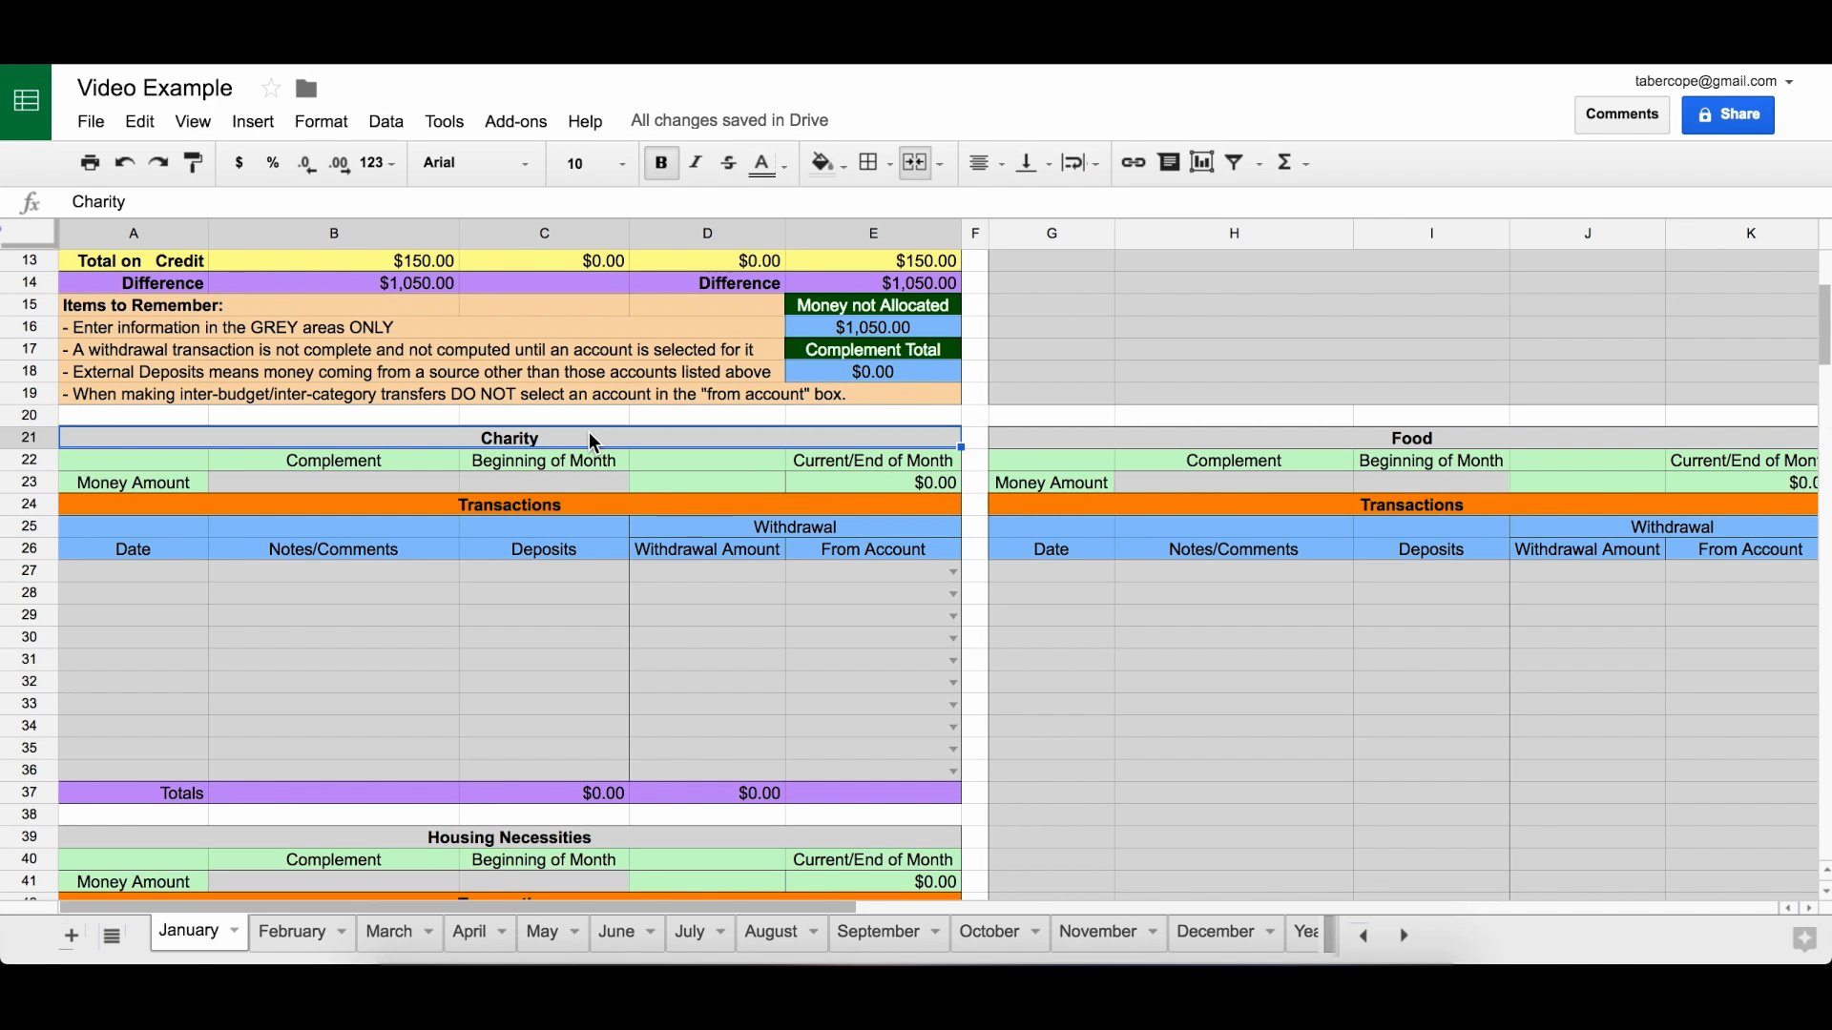
left_click(1016, 437)
scroll(1092, 585, "down", 3)
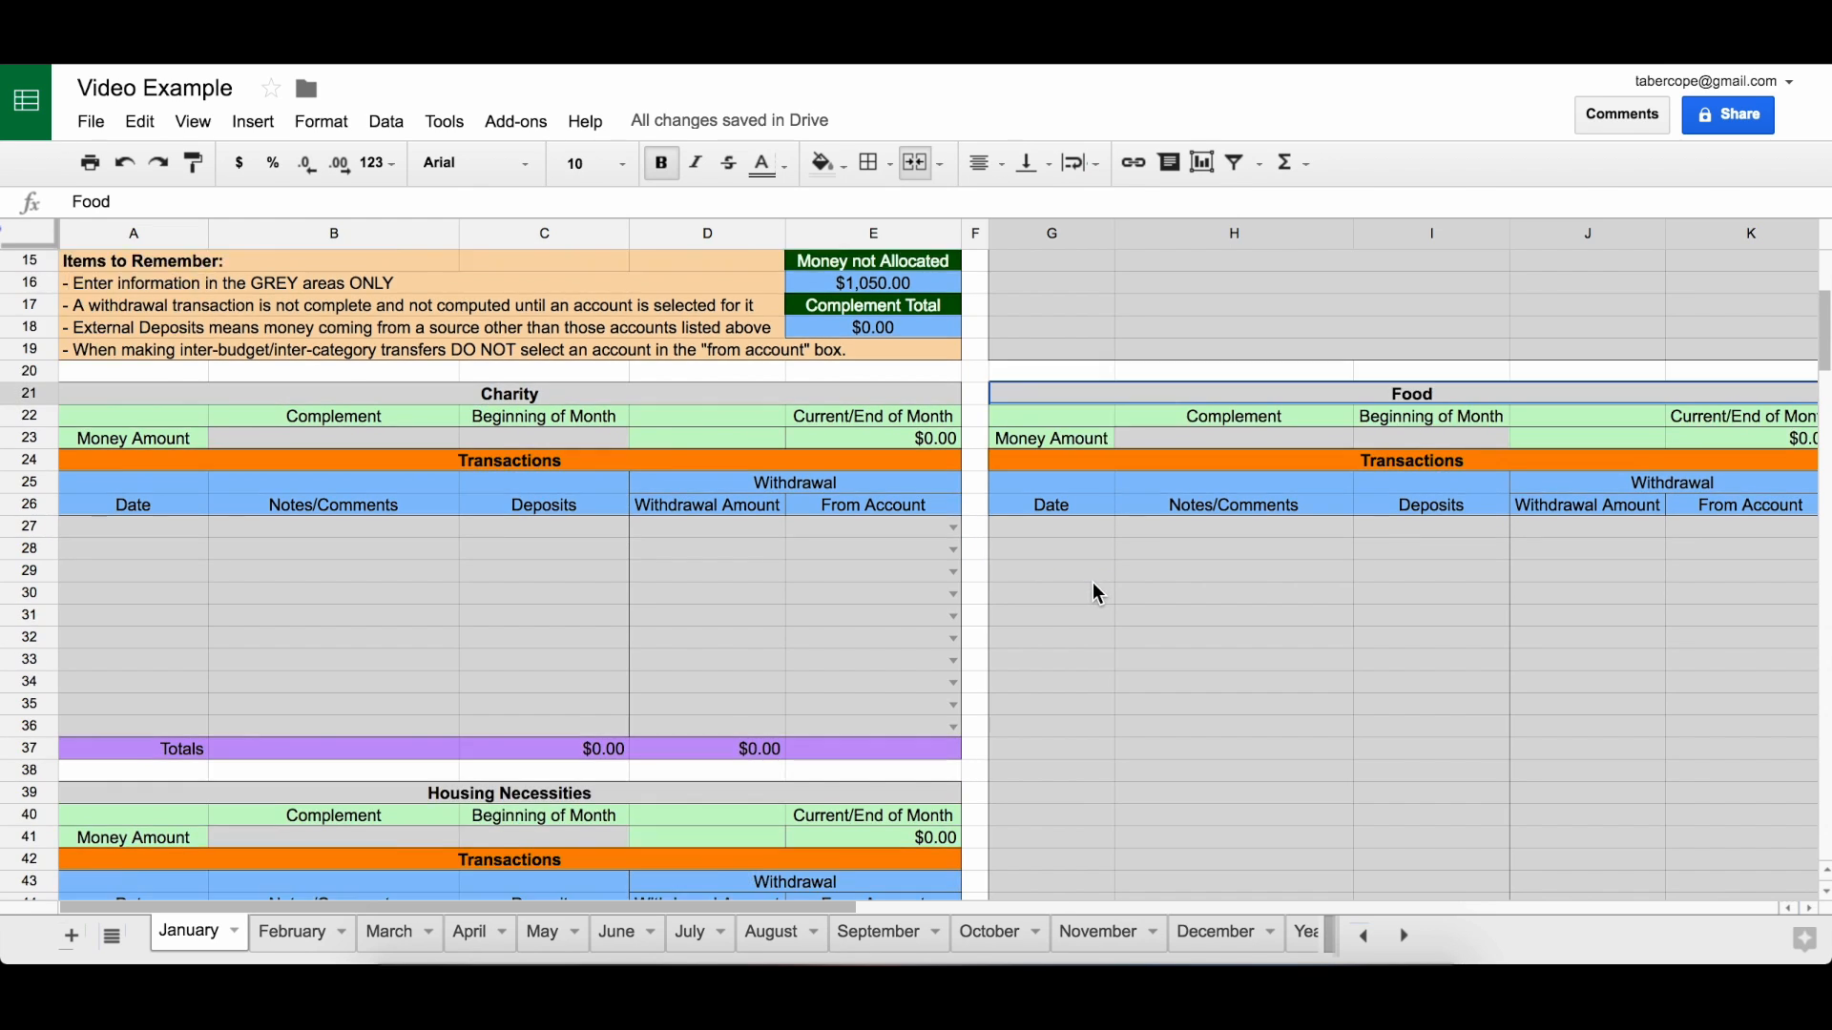
left_click(833, 685)
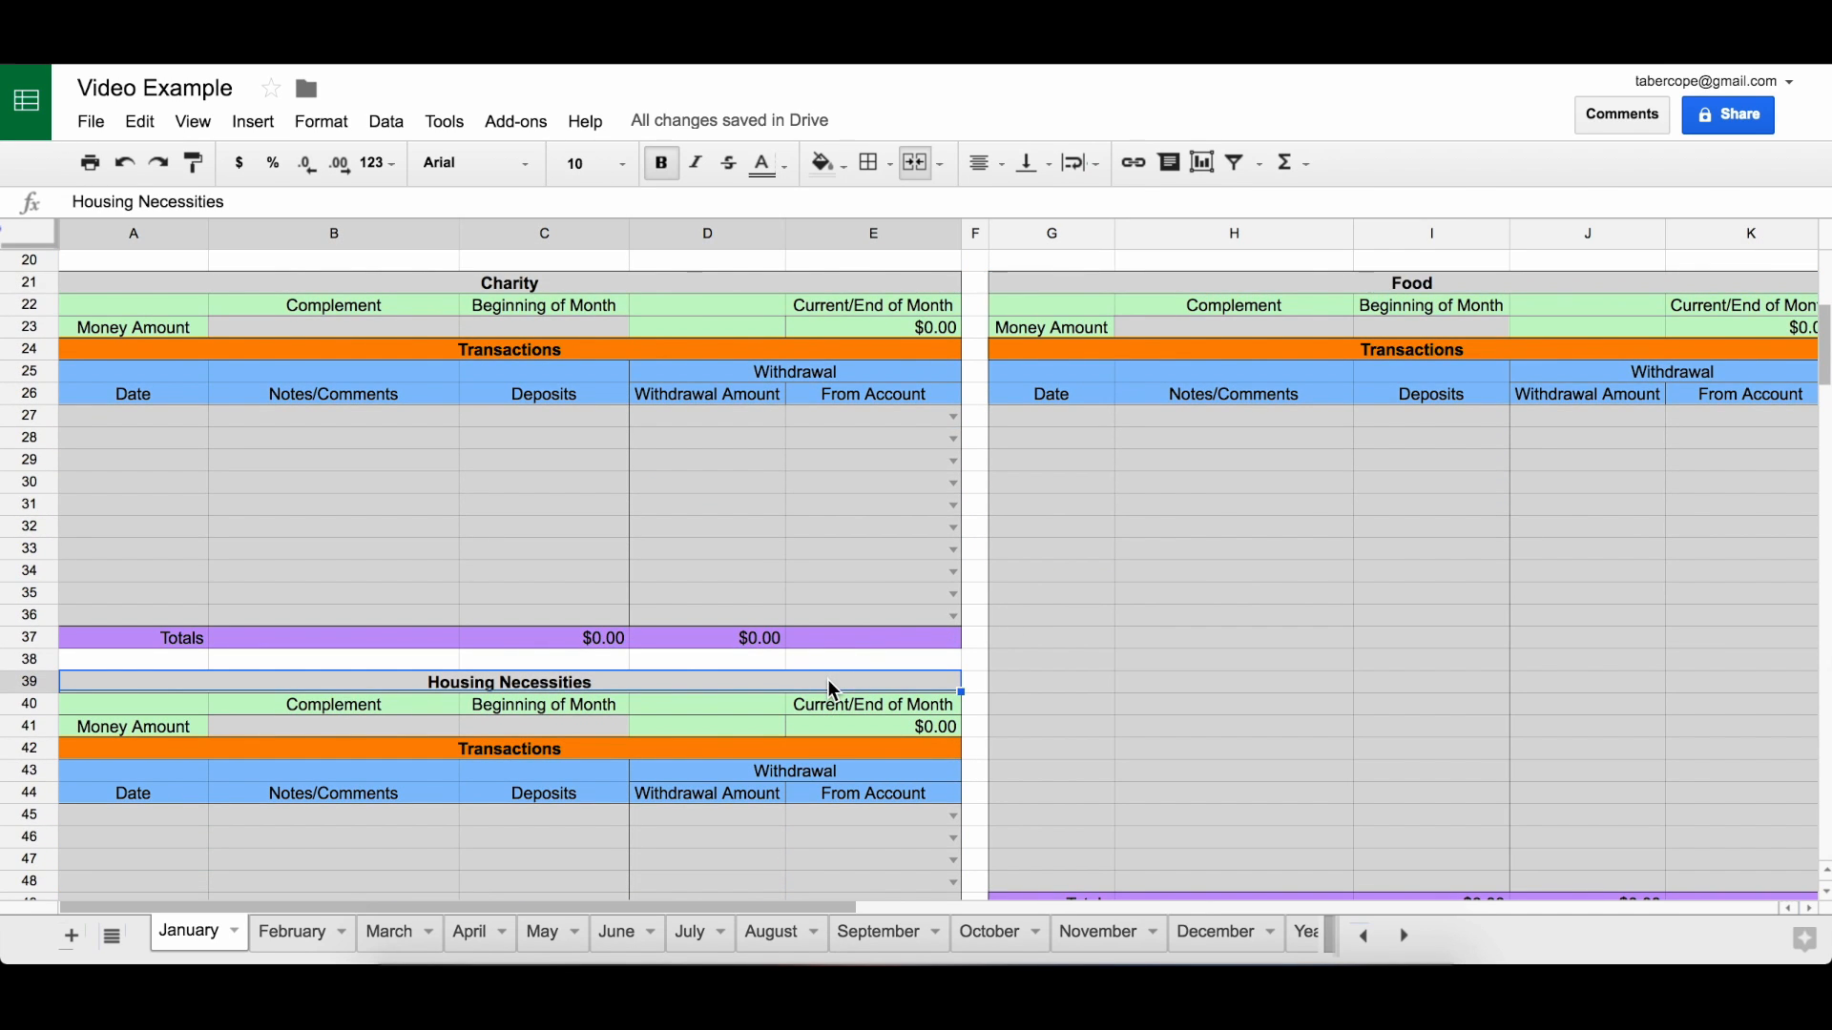
scroll(767, 482, "up", 2)
scroll(767, 477, "up", 1)
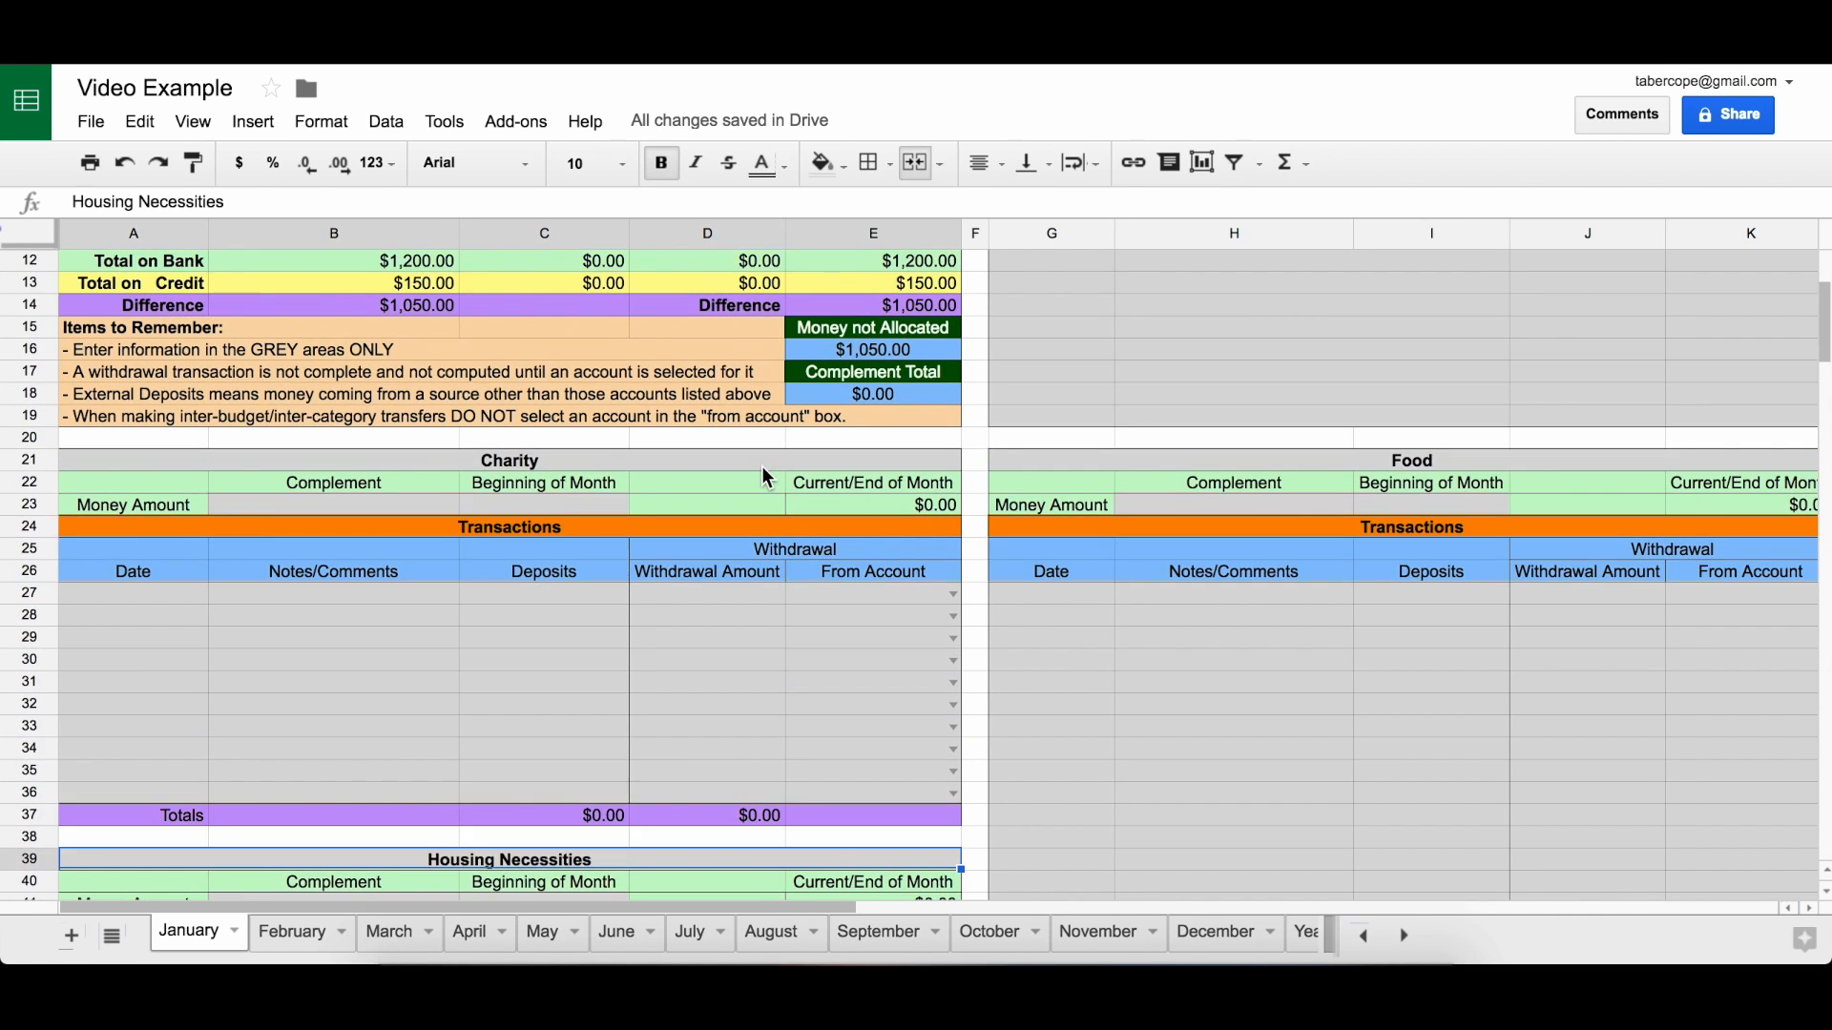
- Check how the Charity heading on the February sheet links to January, and return to January's Charity heading
left_click(301, 940)
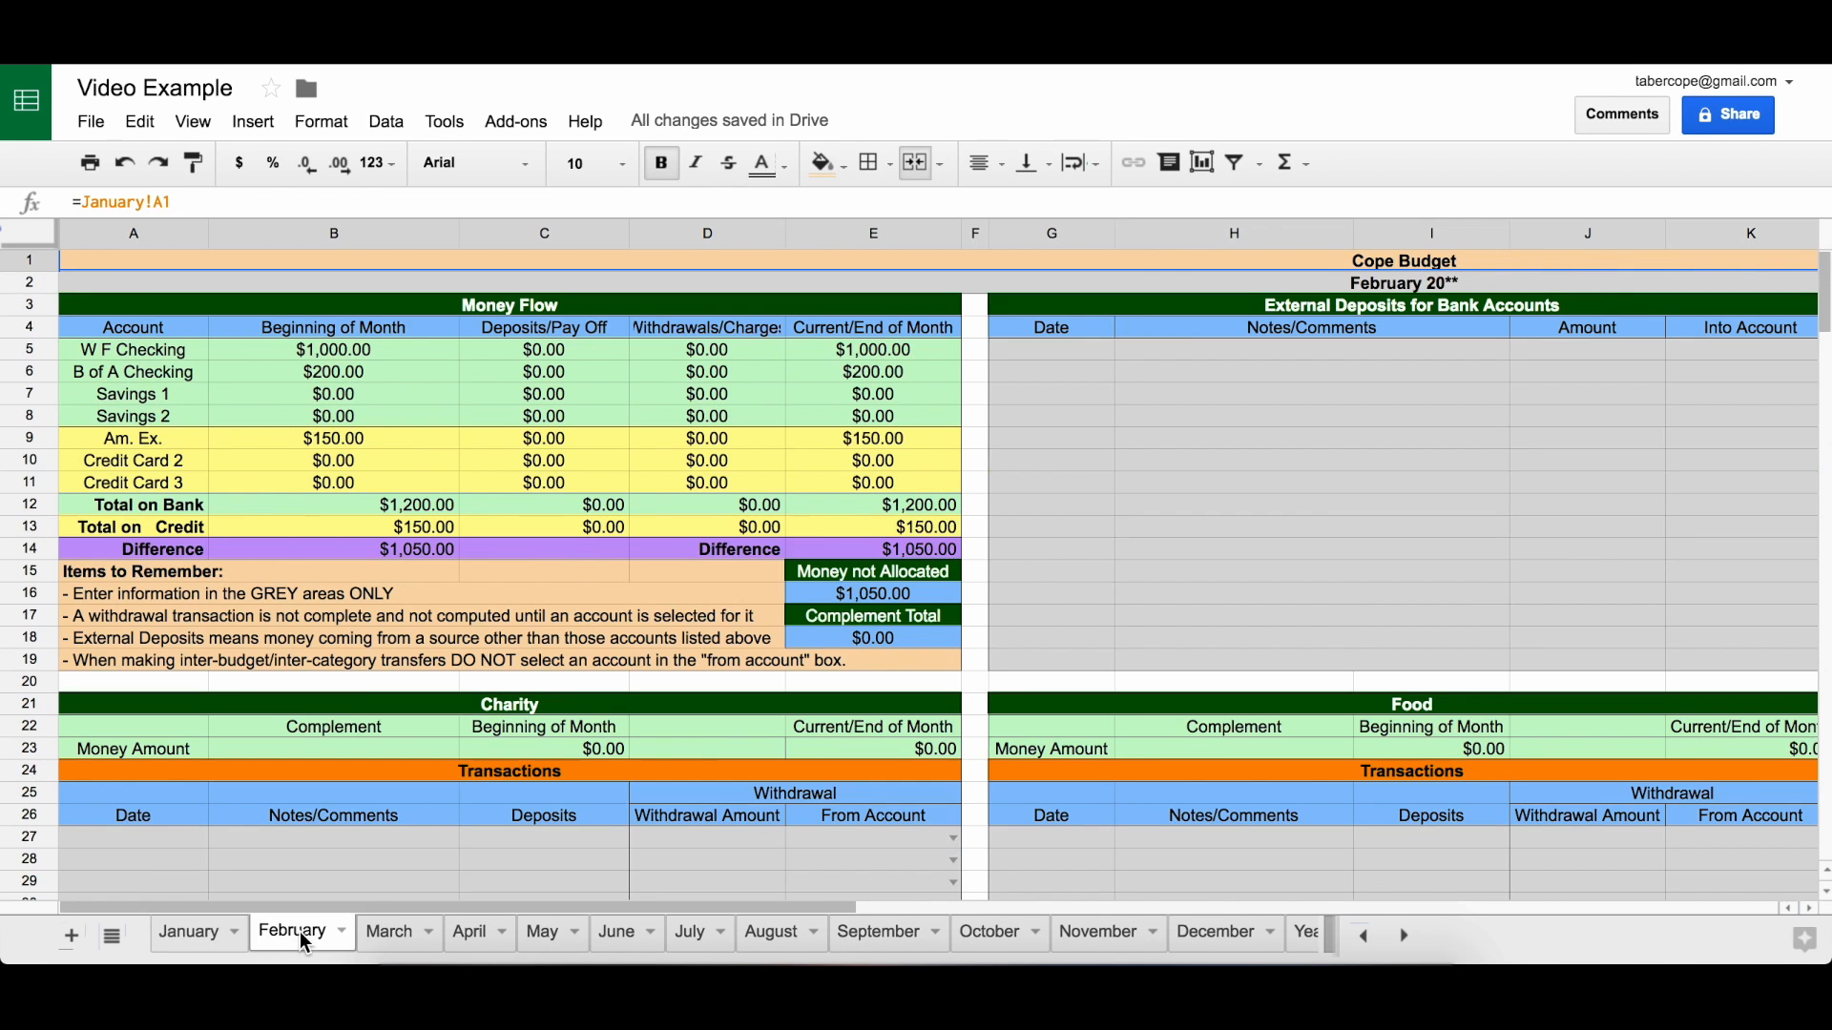
left_click(448, 708)
scroll(687, 732, "down", 3)
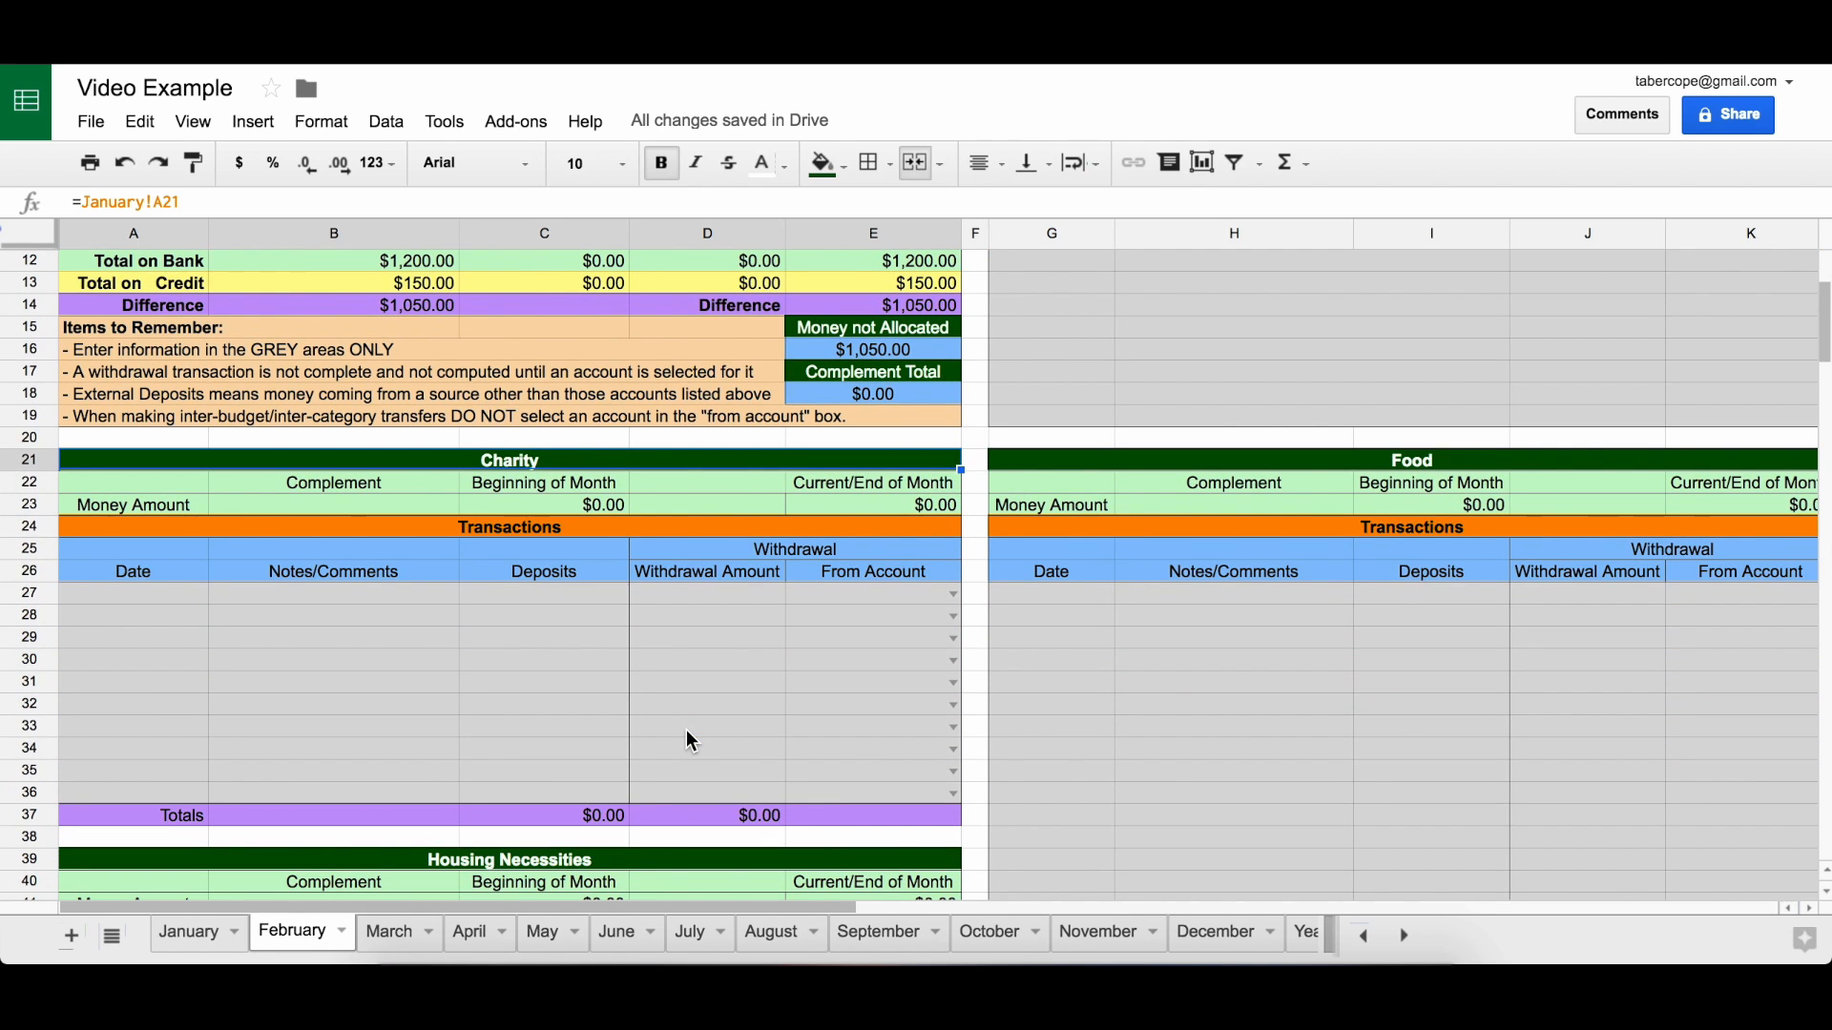
scroll(689, 742, "up", 3)
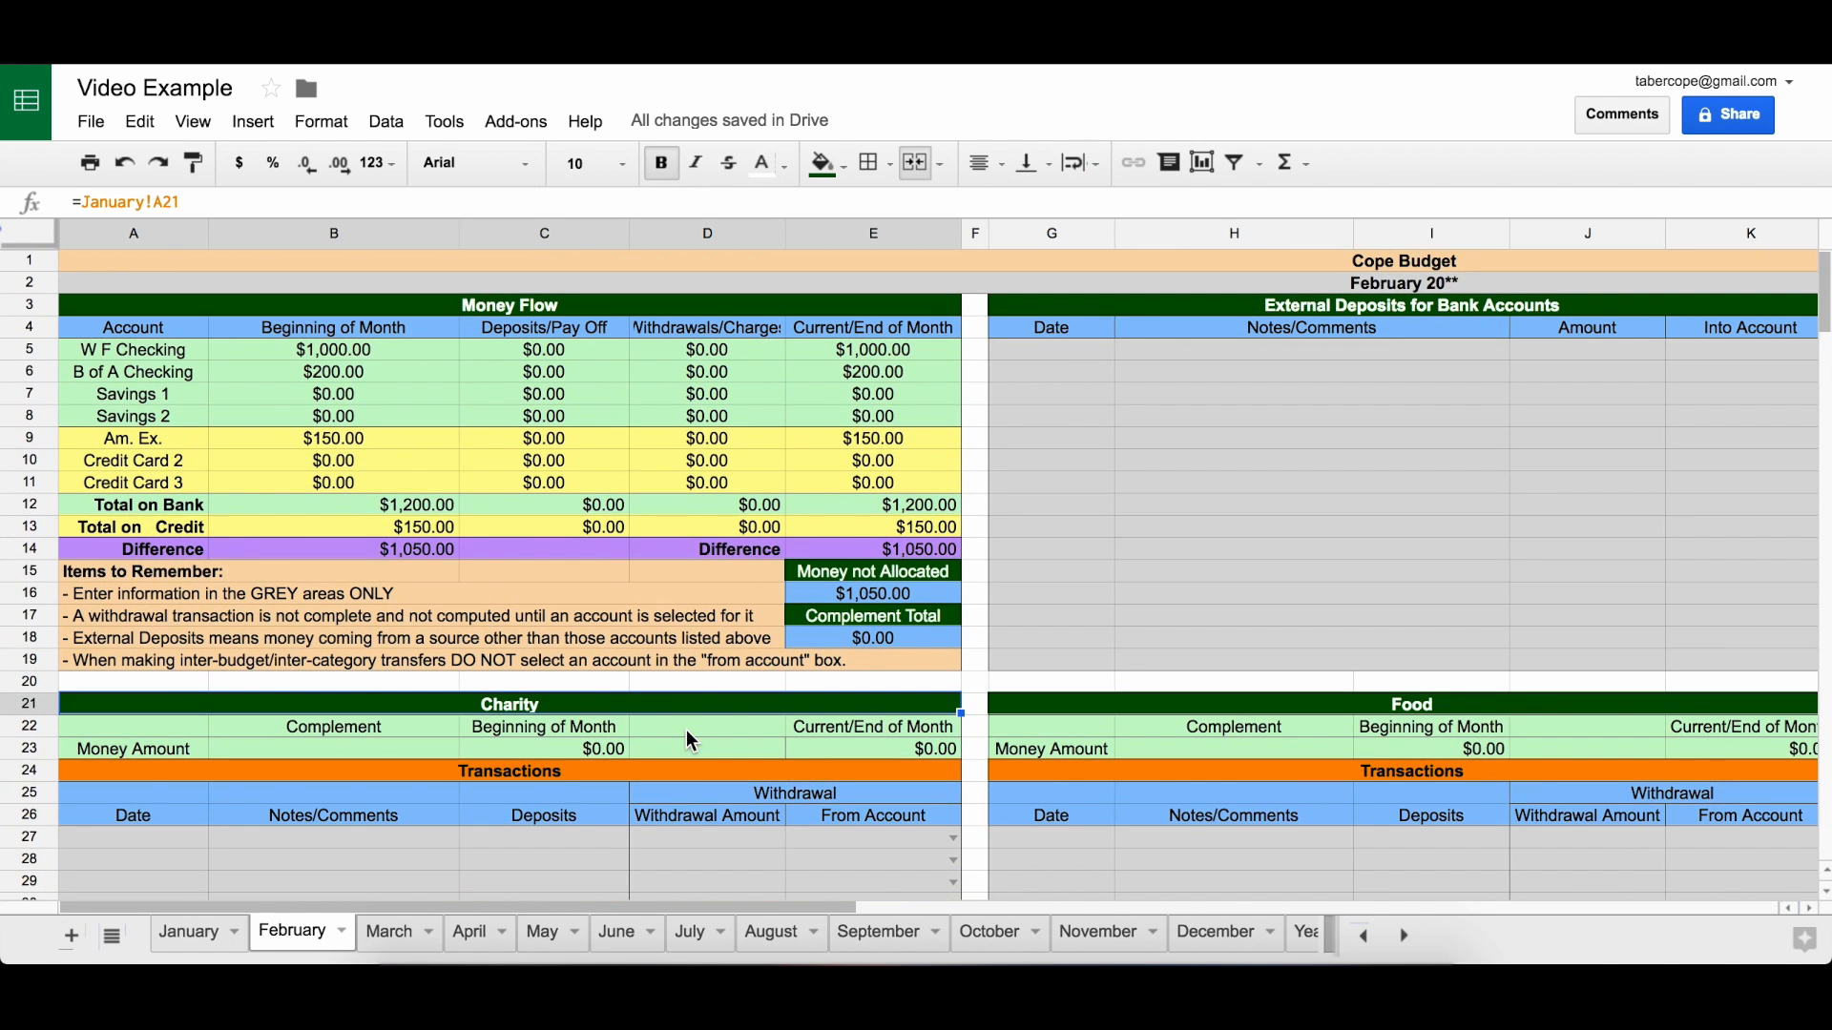
left_click(186, 938)
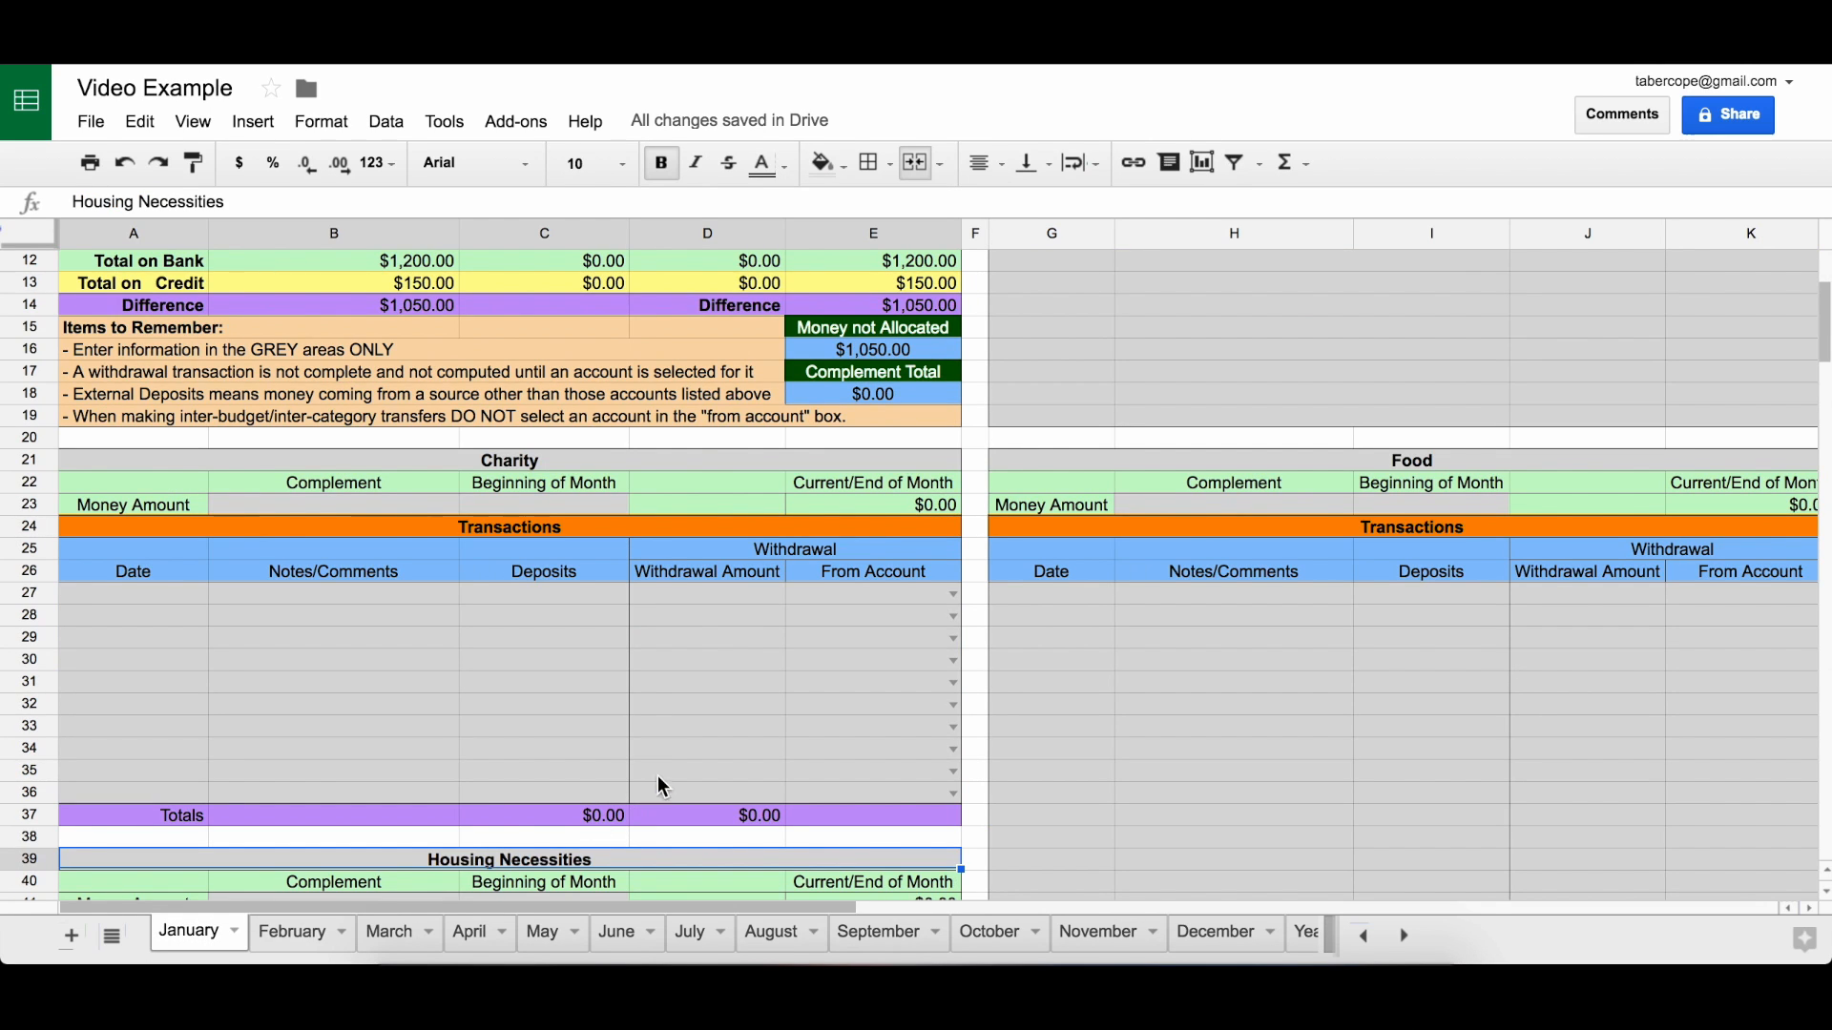
left_click(697, 458)
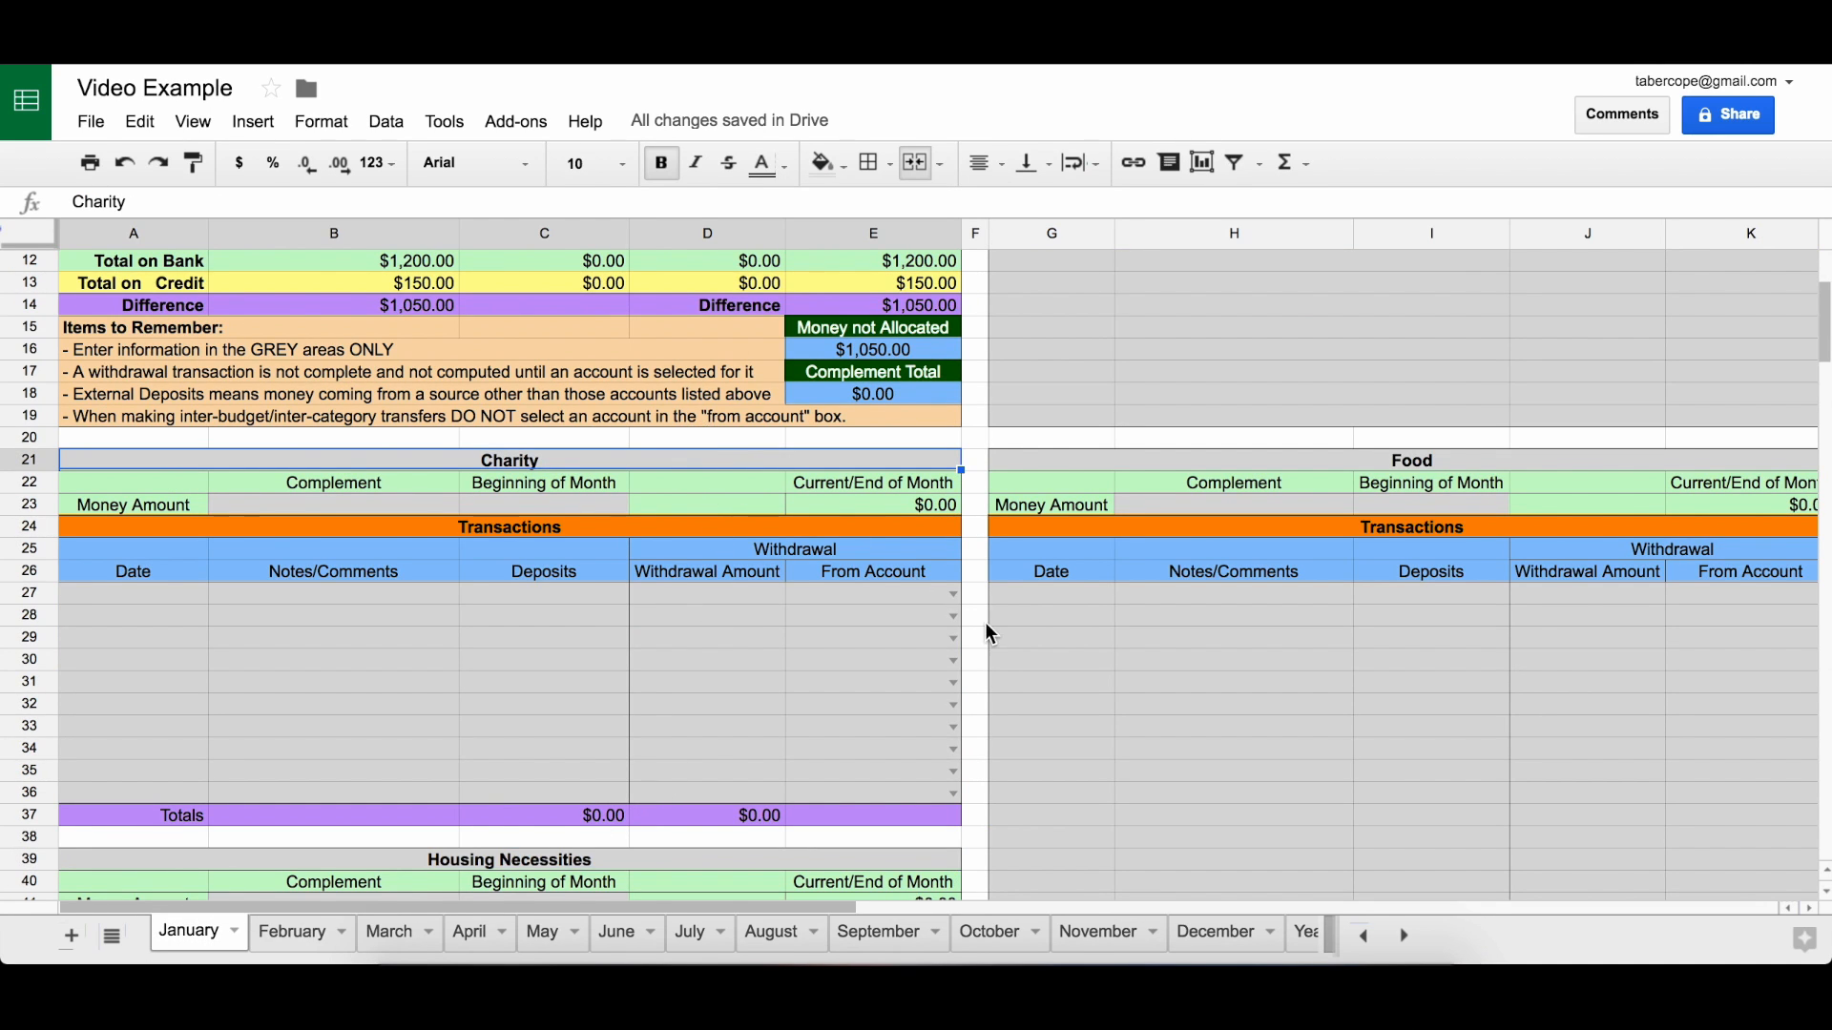
- Date the first transaction of January's Charity category 1/1/2016
scroll(1228, 641, "up", 3)
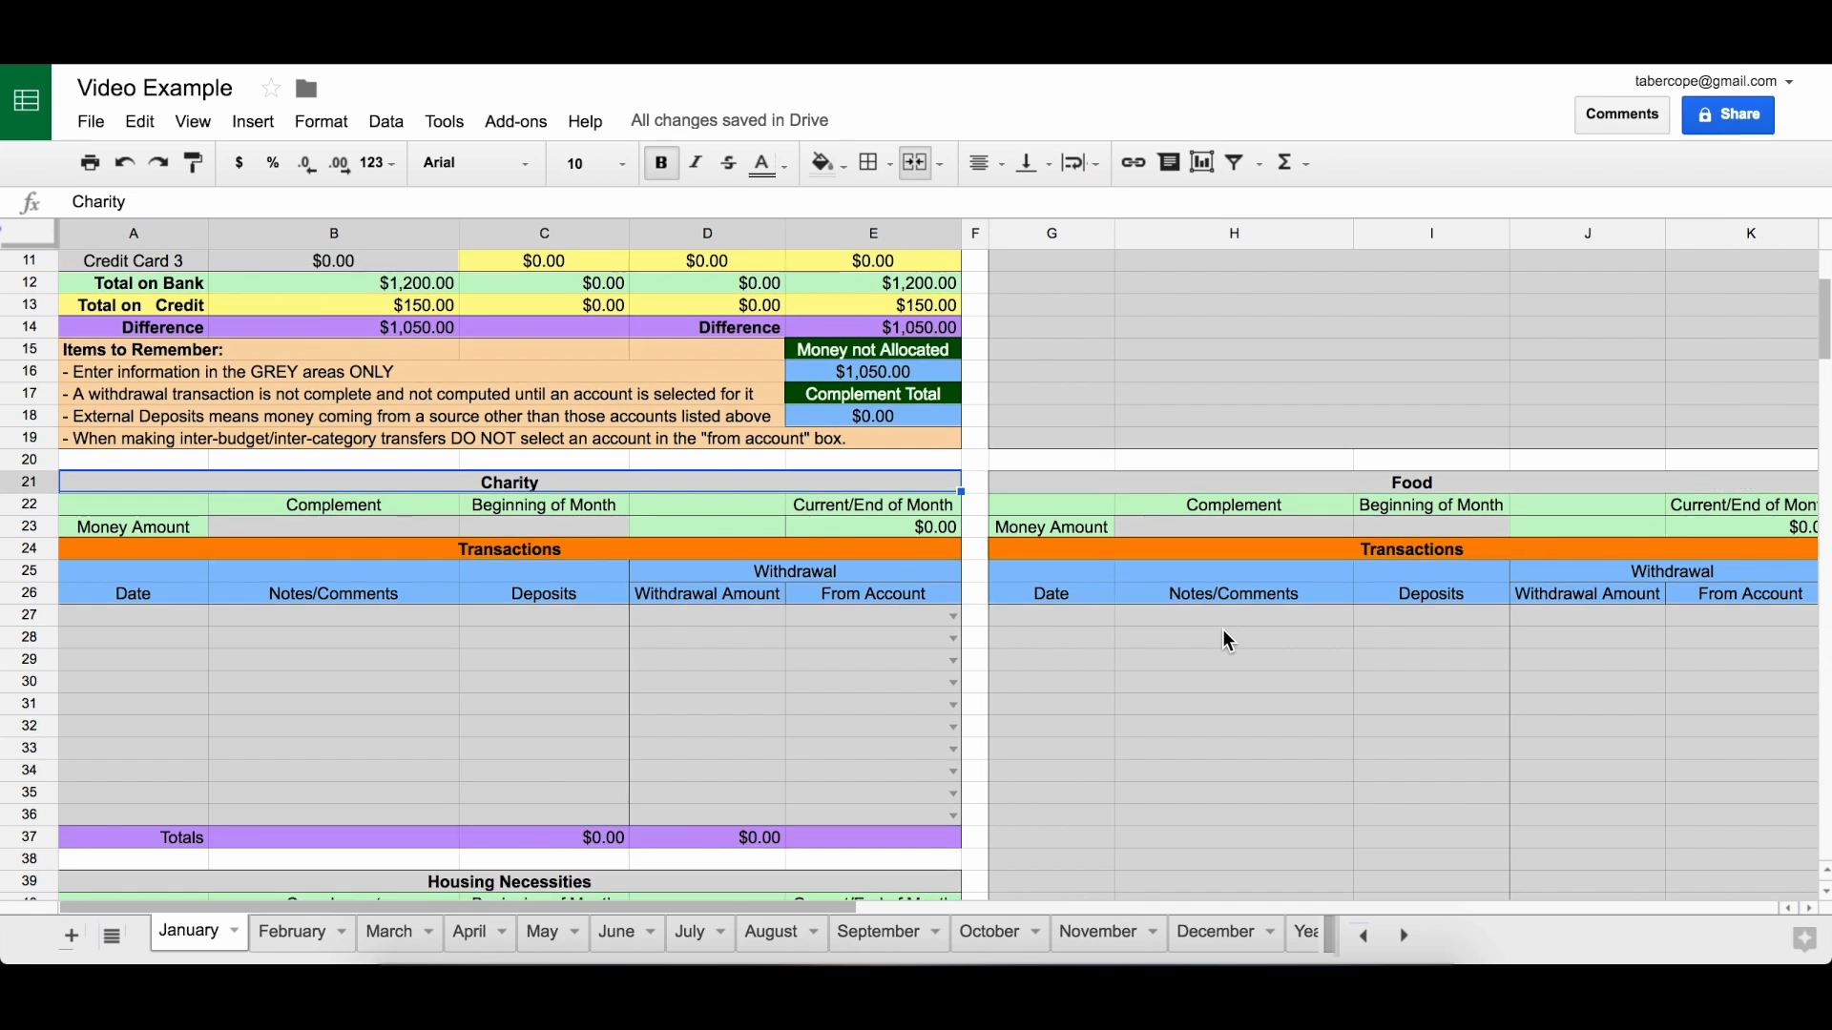
scroll(1228, 641, "up", 2)
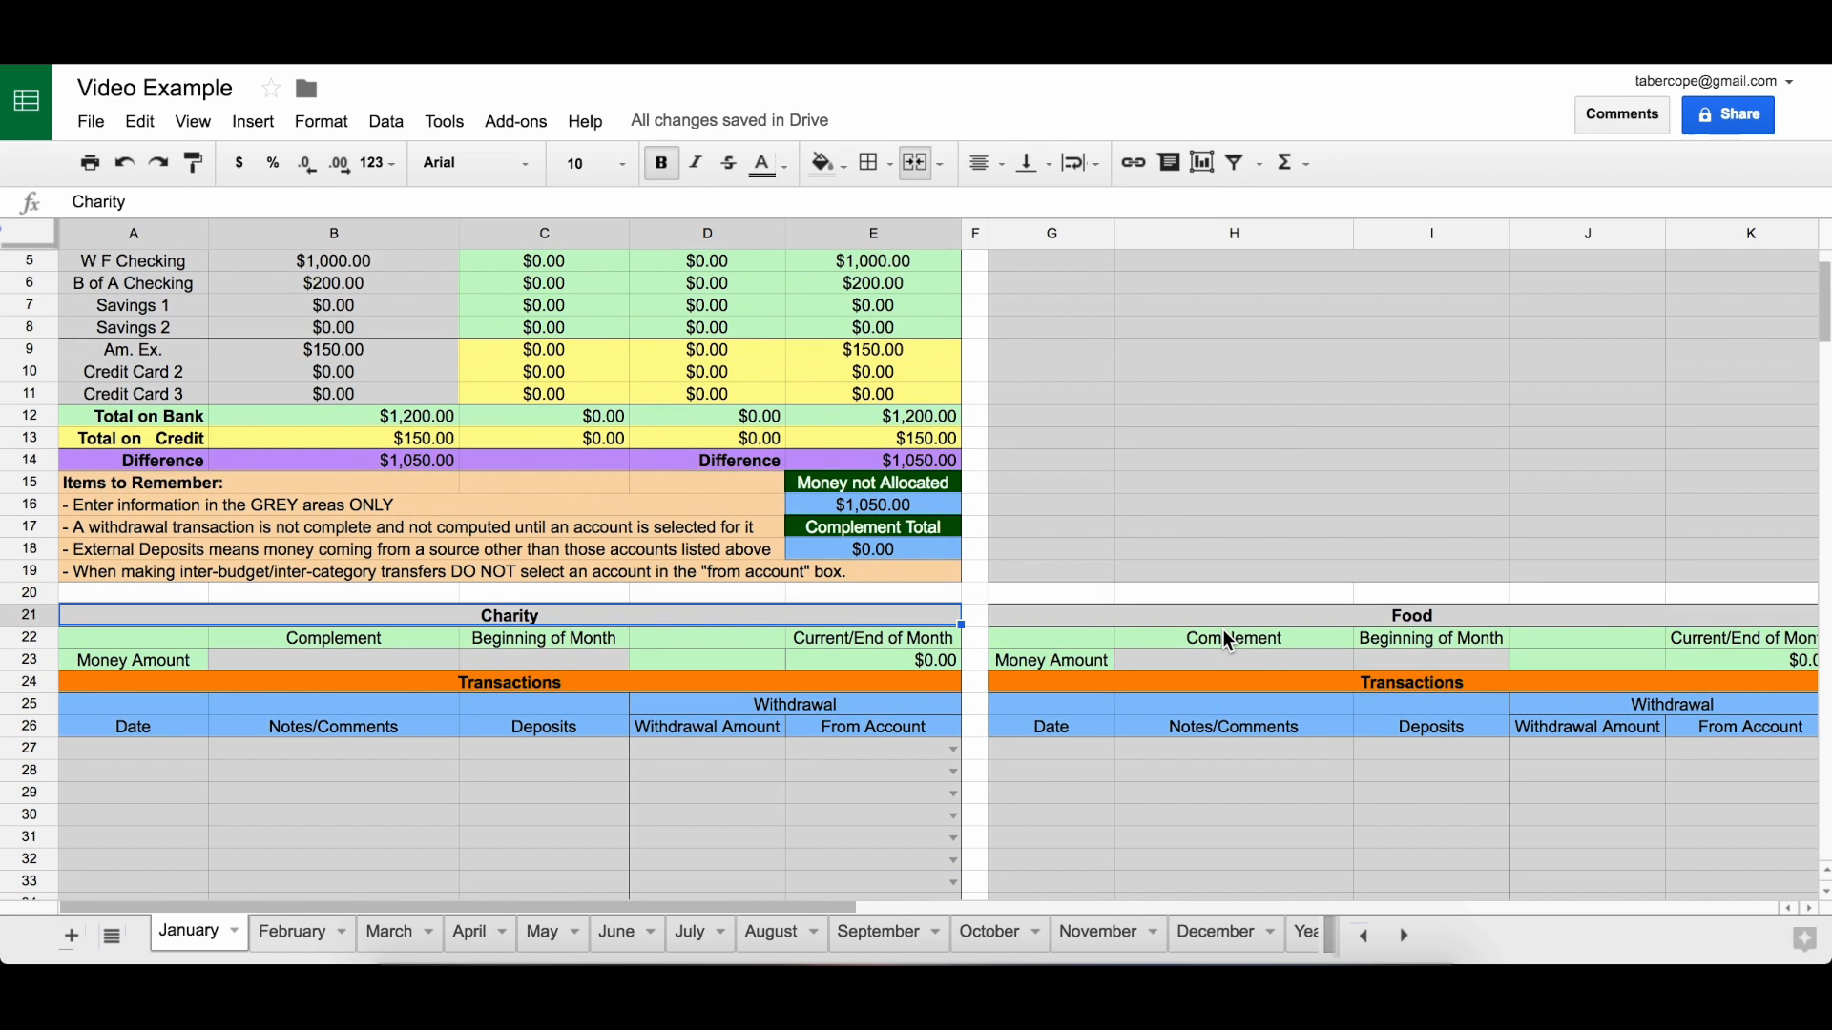
scroll(1228, 641, "down", 5)
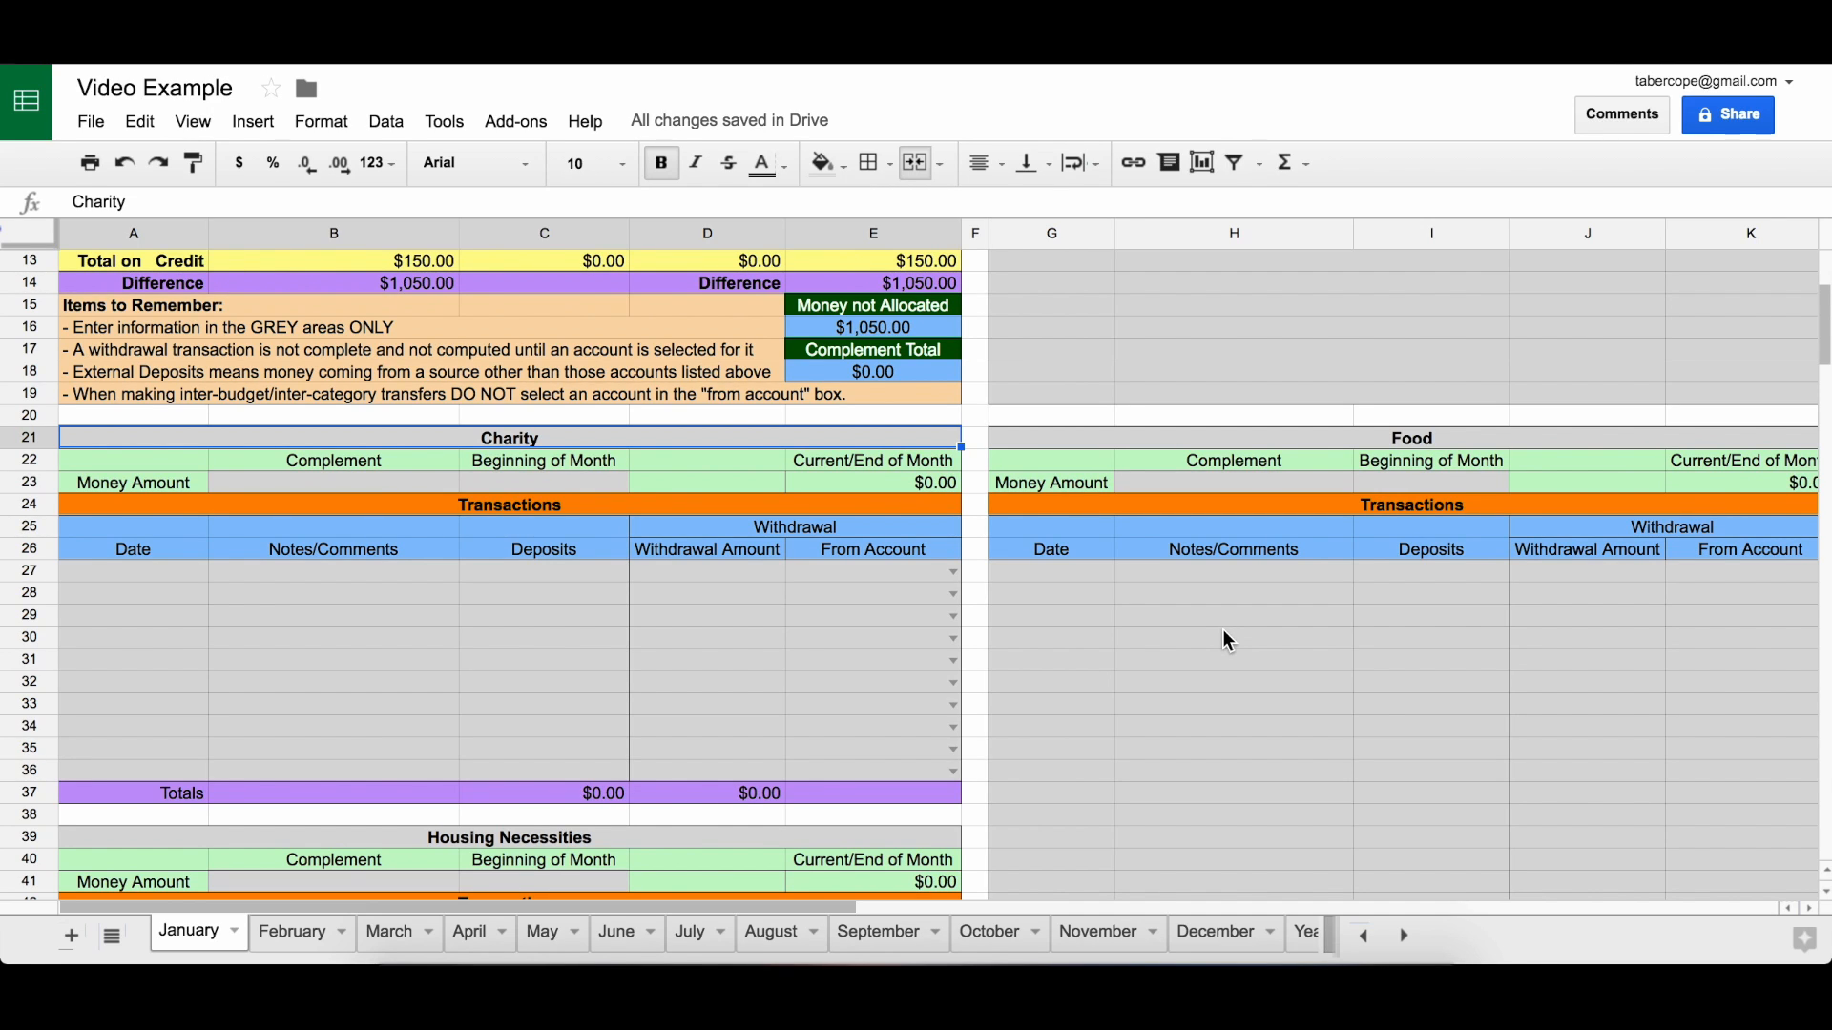
scroll(1228, 641, "up", 1)
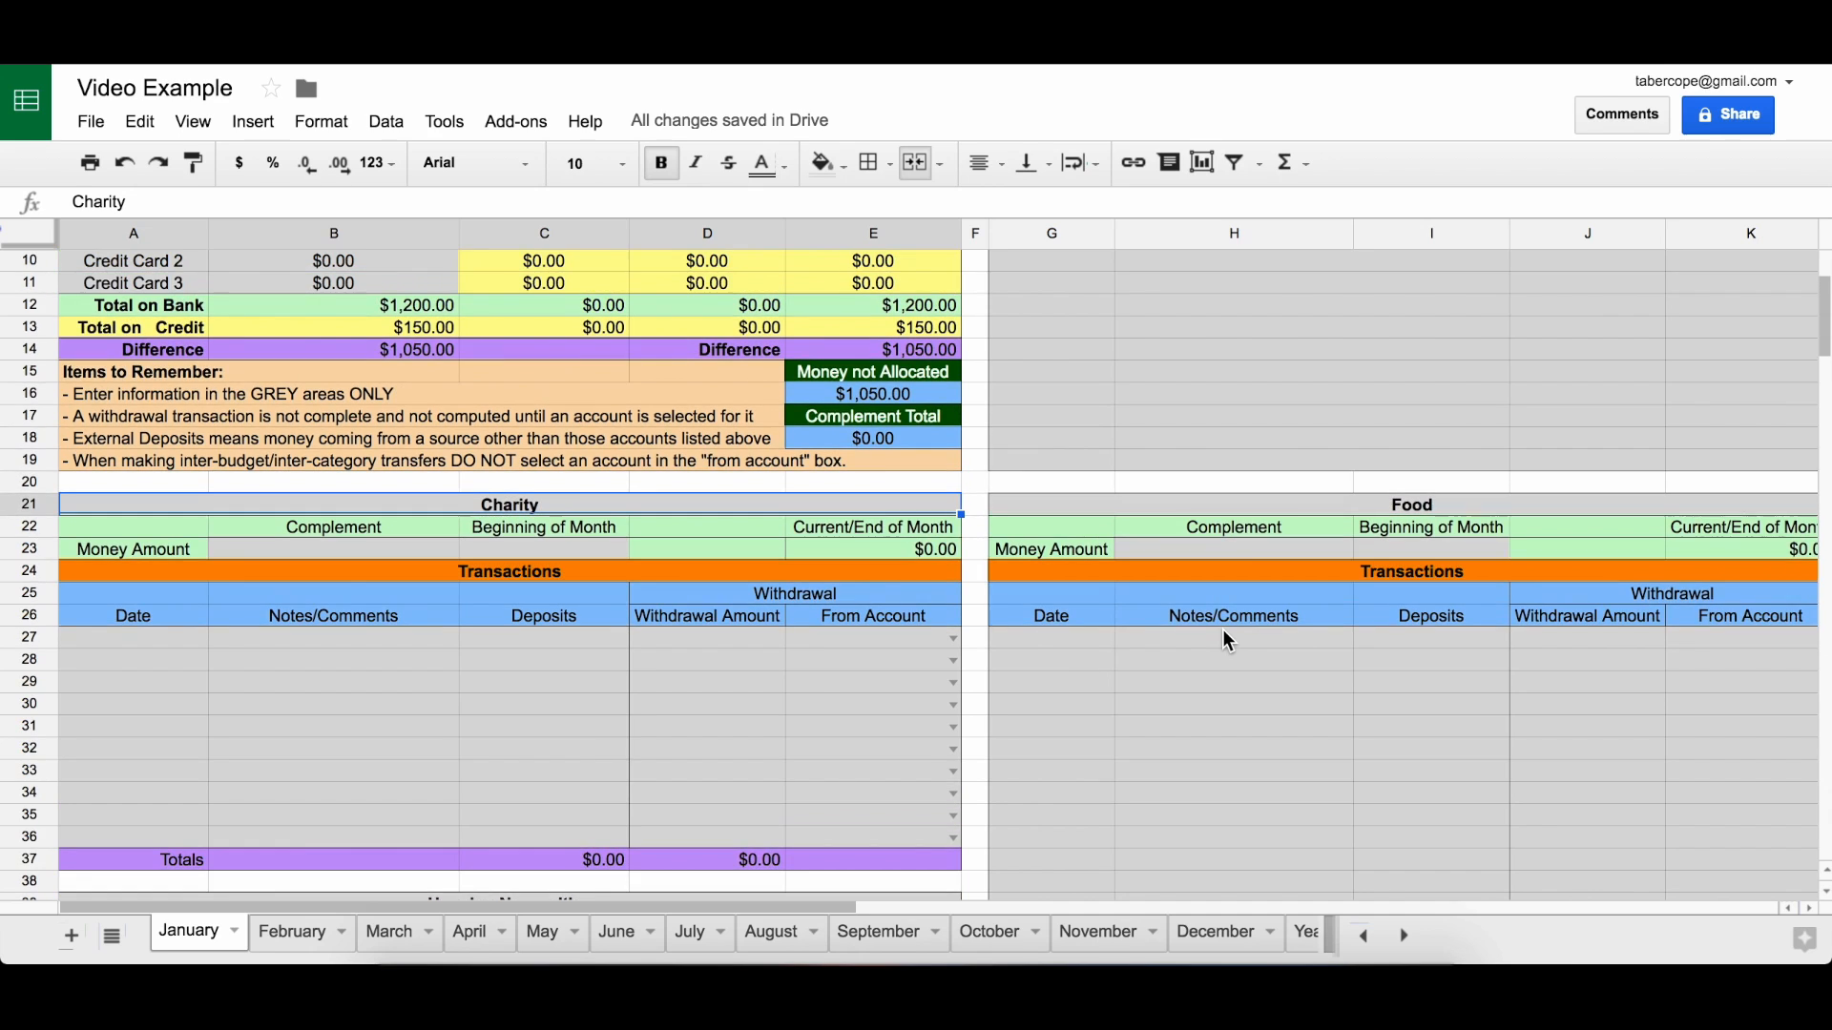
left_click(559, 645)
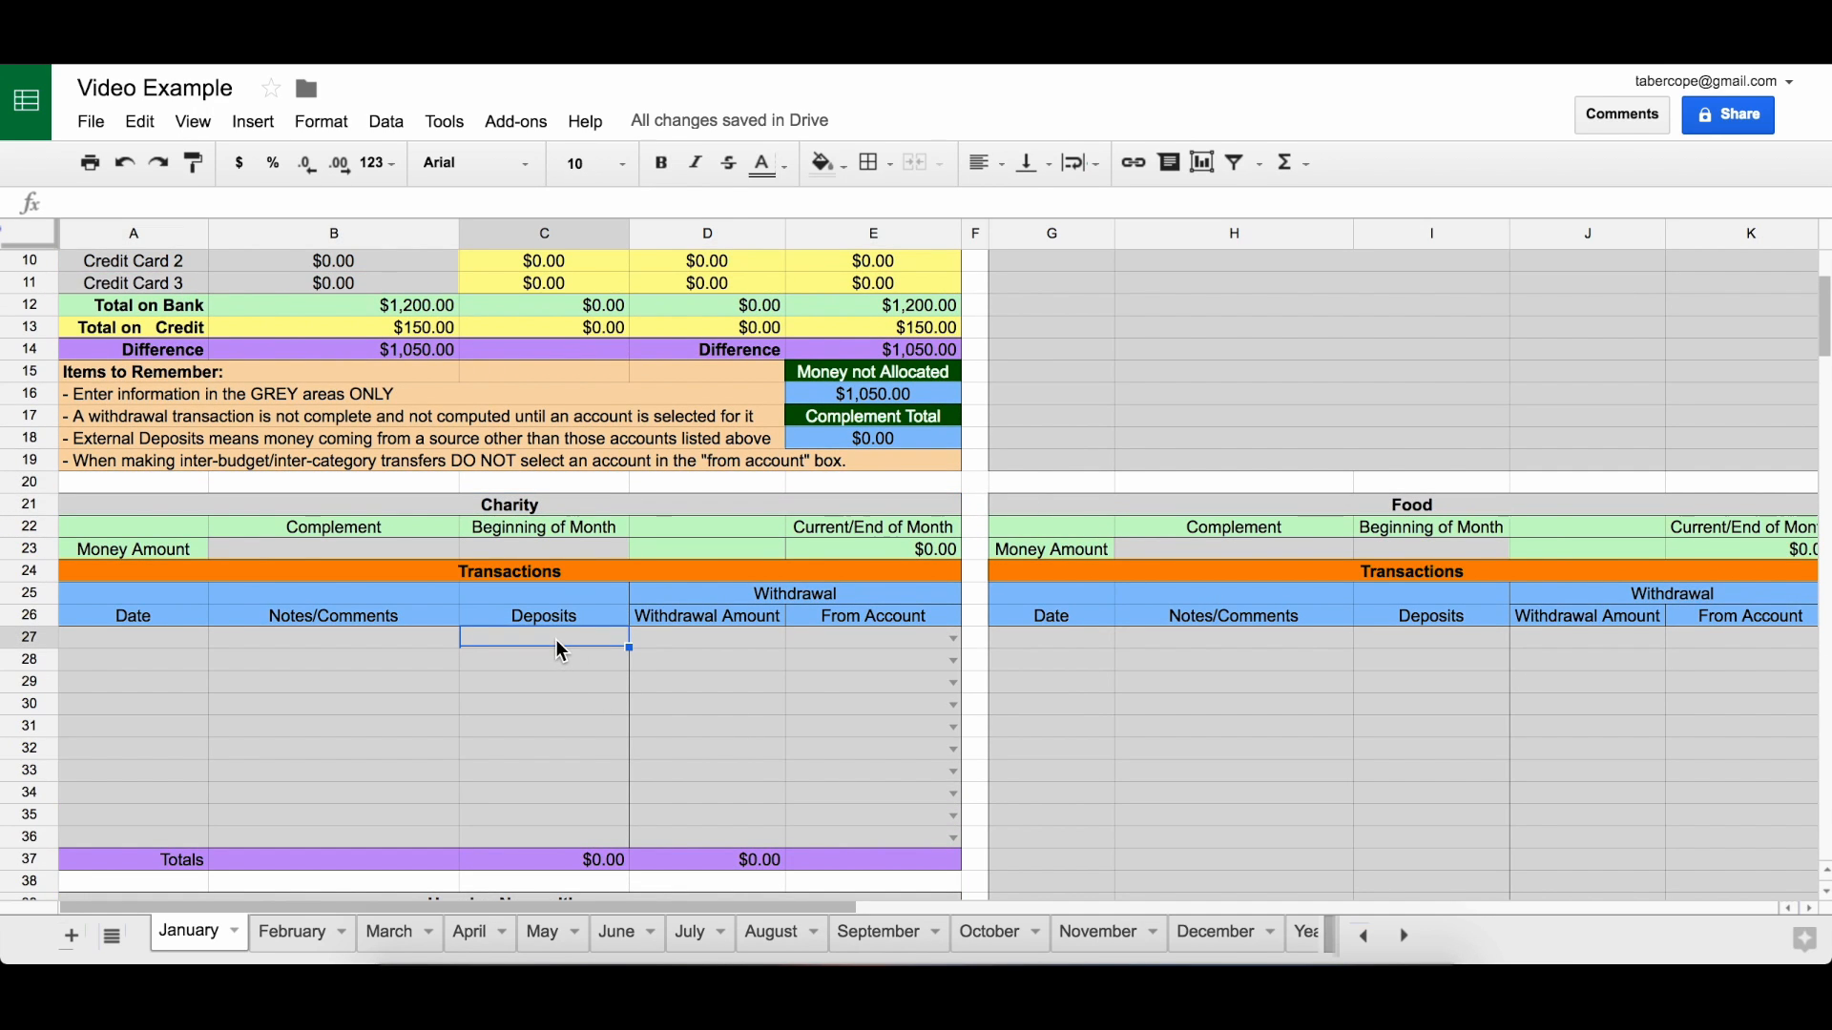
left_click(182, 632)
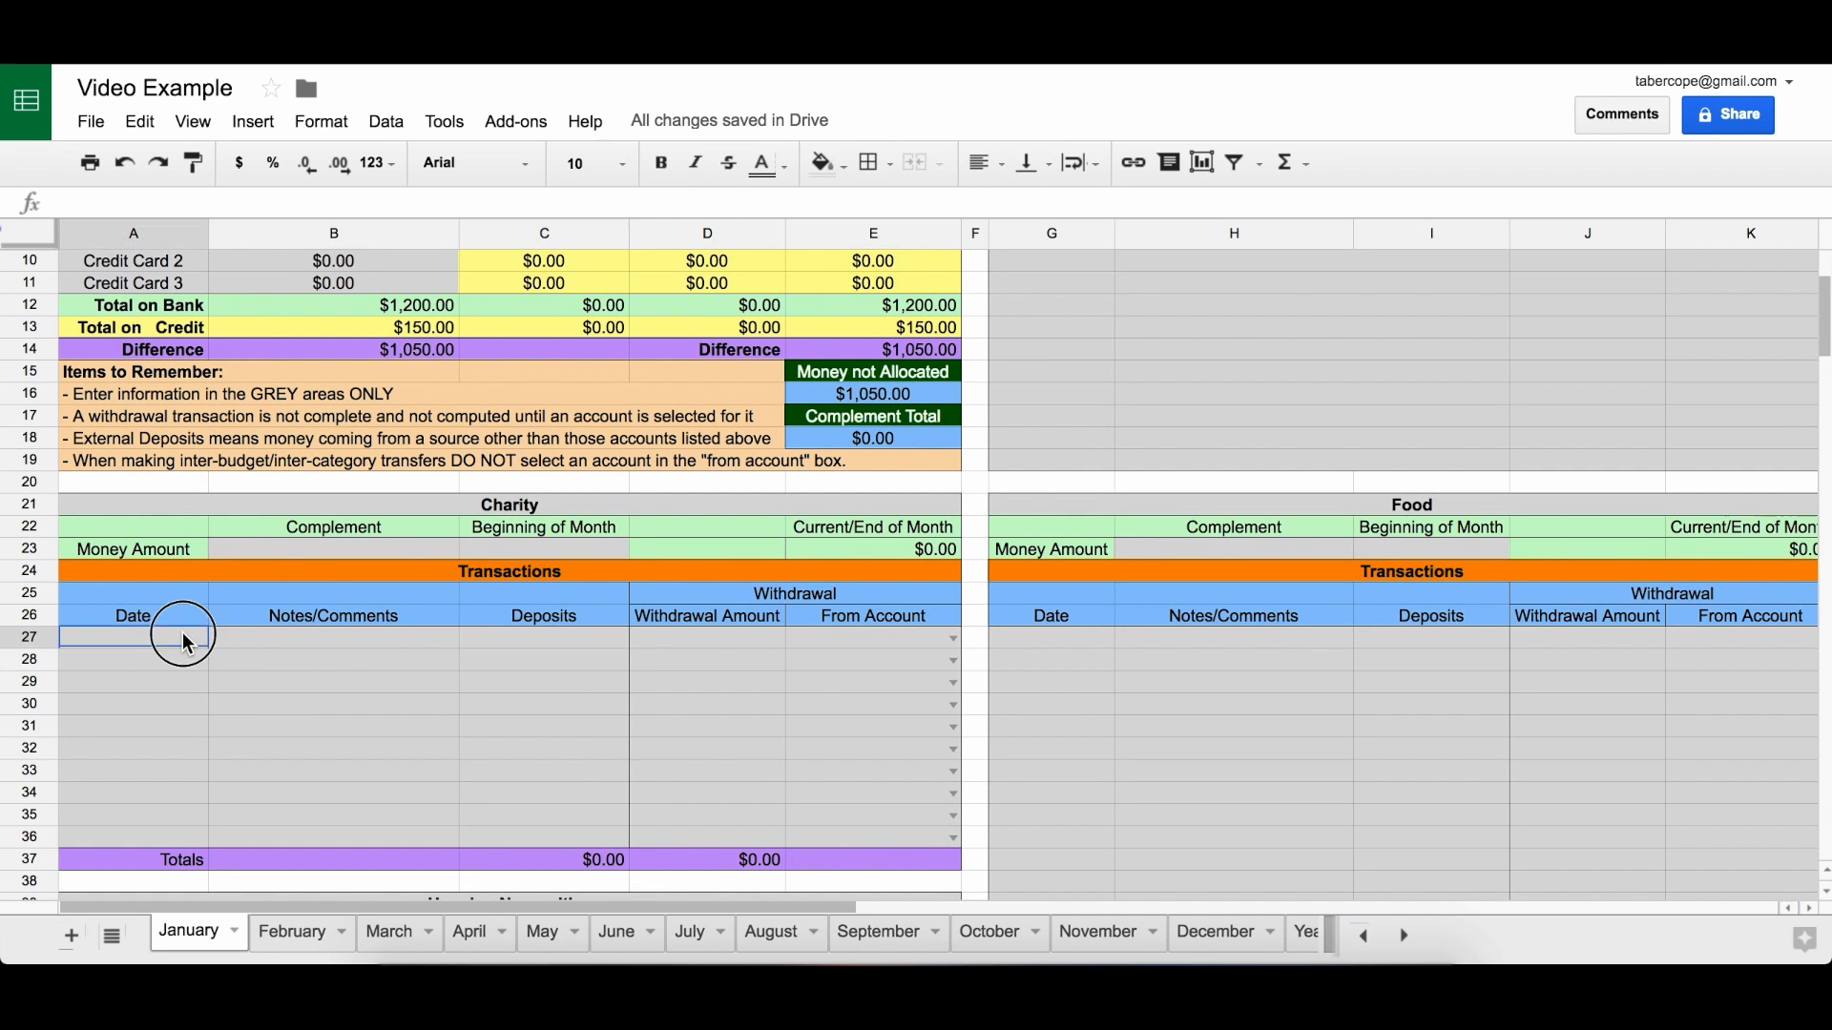
type("1-1-1")
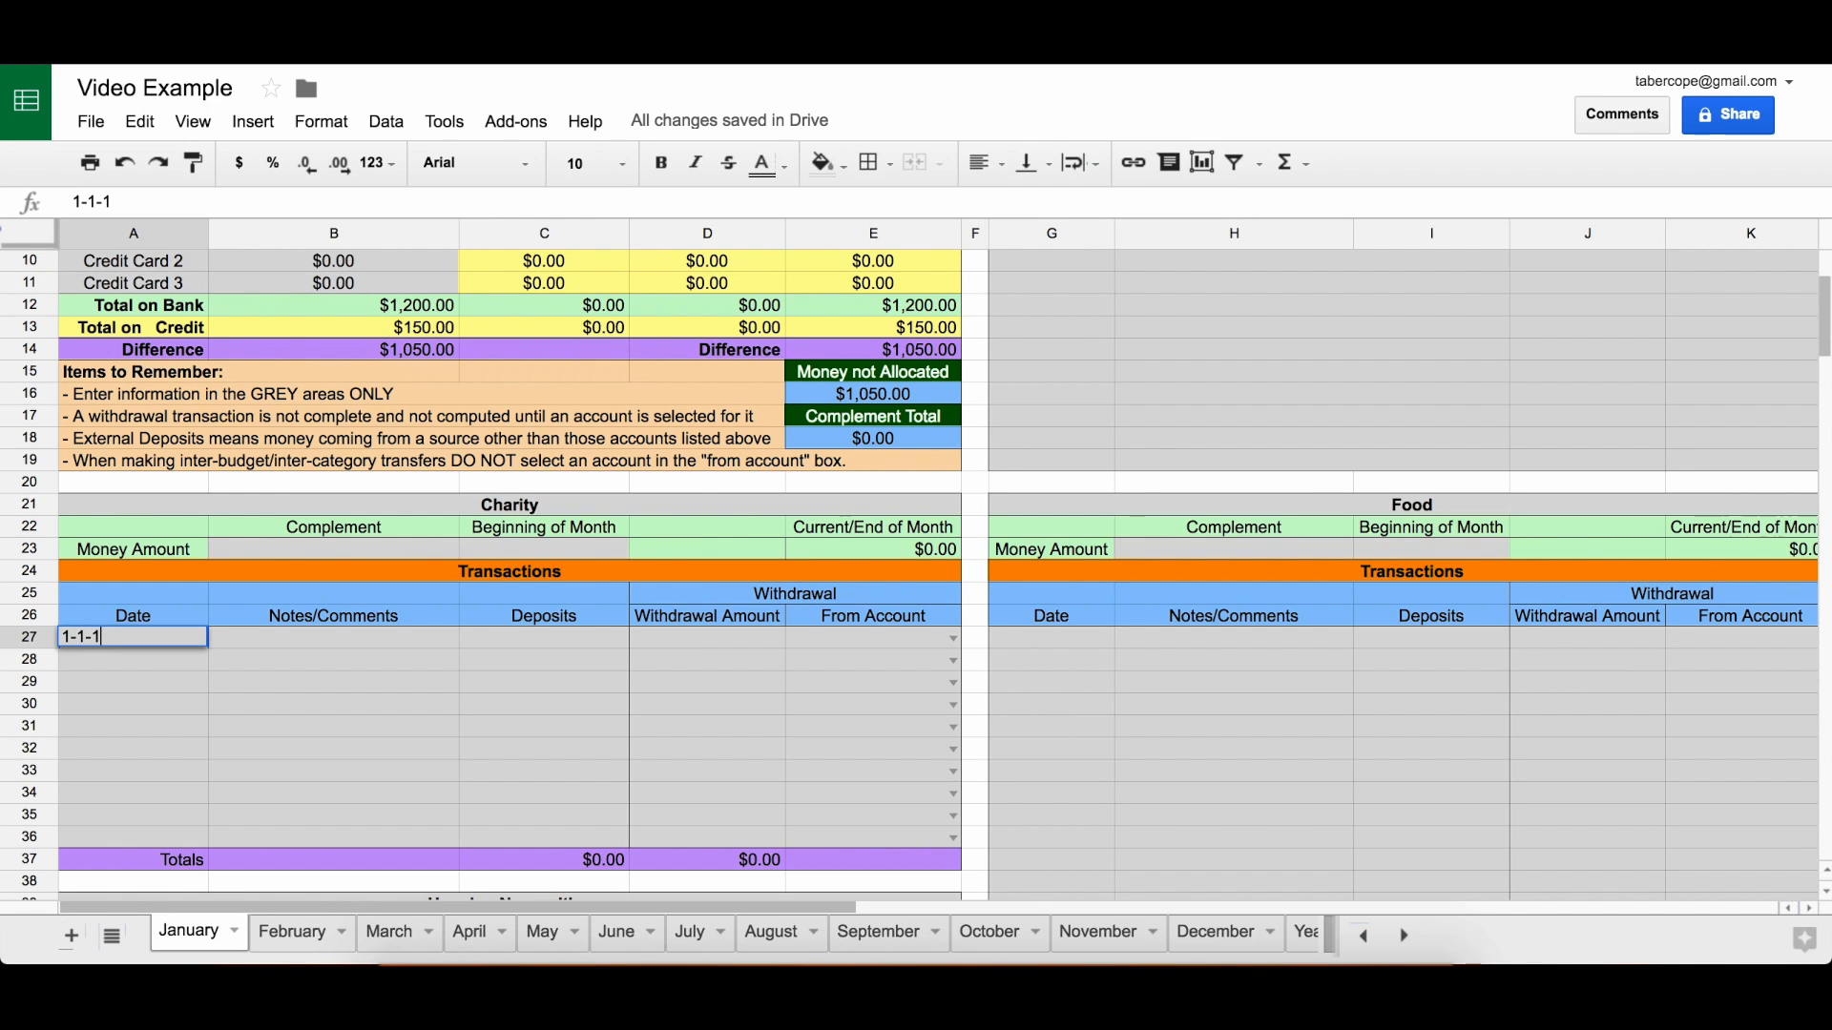
key("Tab")
key("Tab")
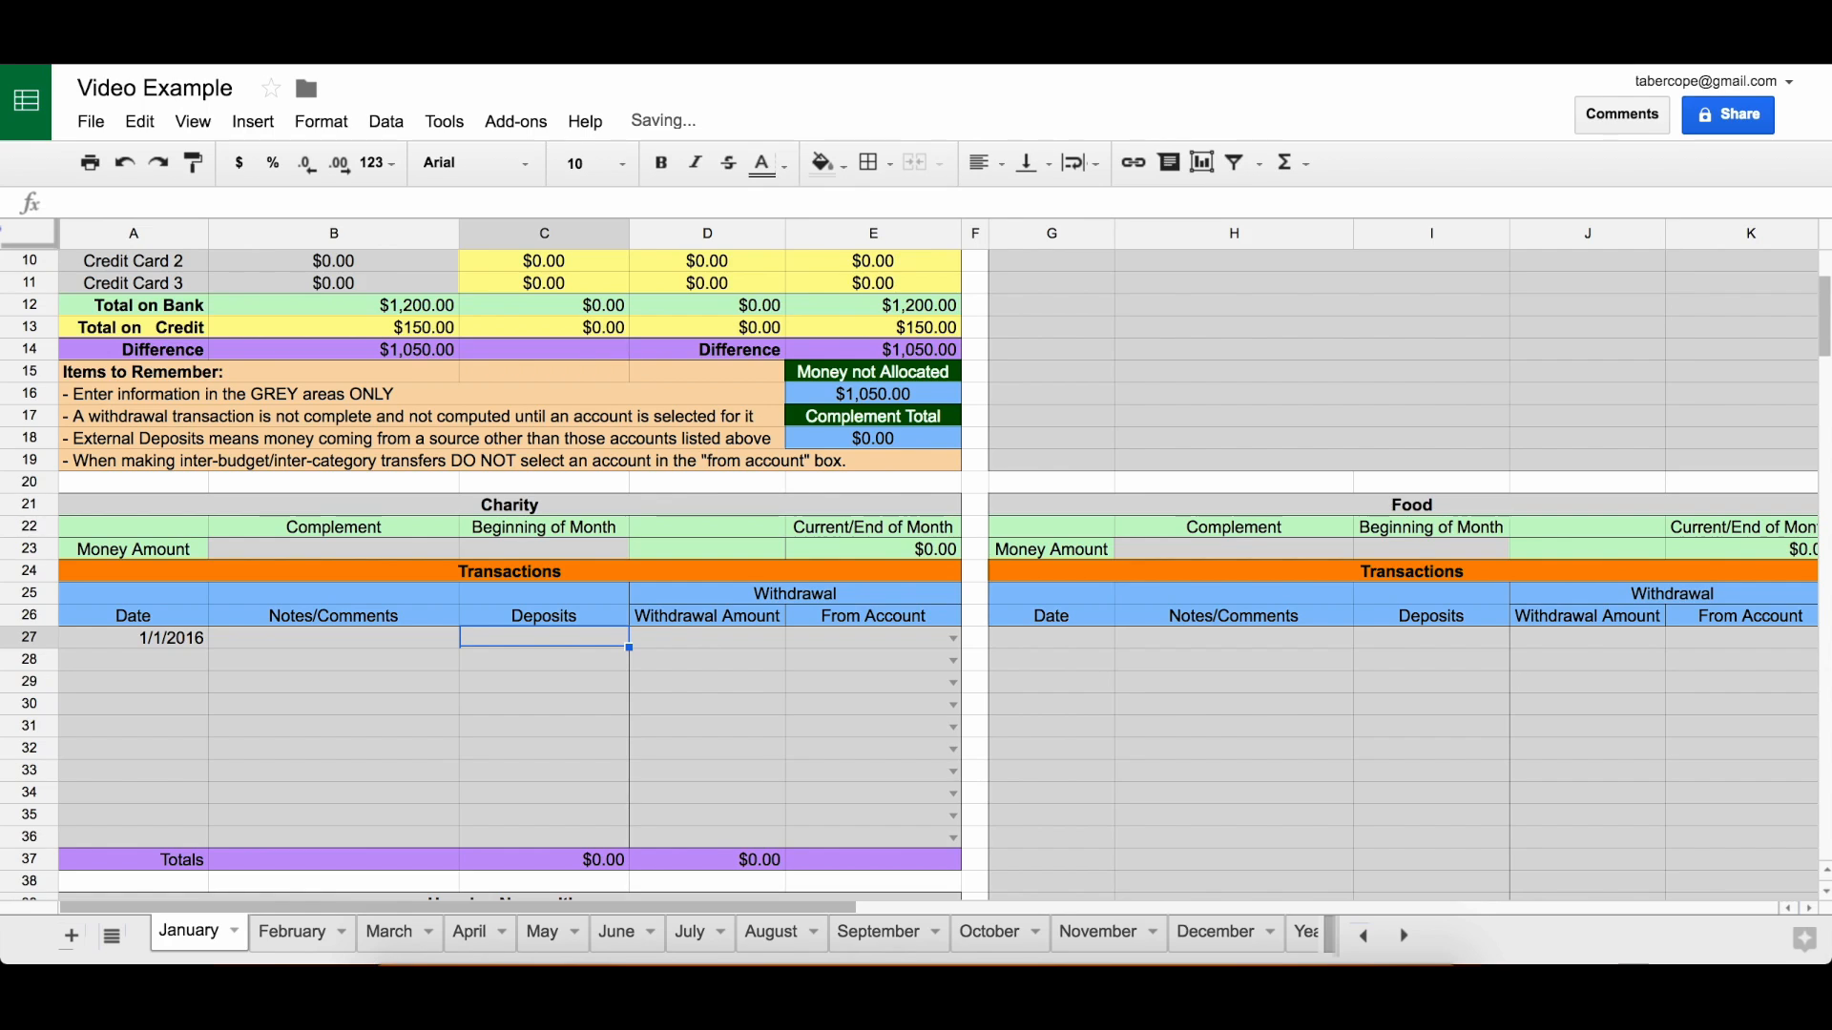
- Describe the first Charity transaction as Initial Deposit and enter a deposit of 400
key("Left")
type("Init")
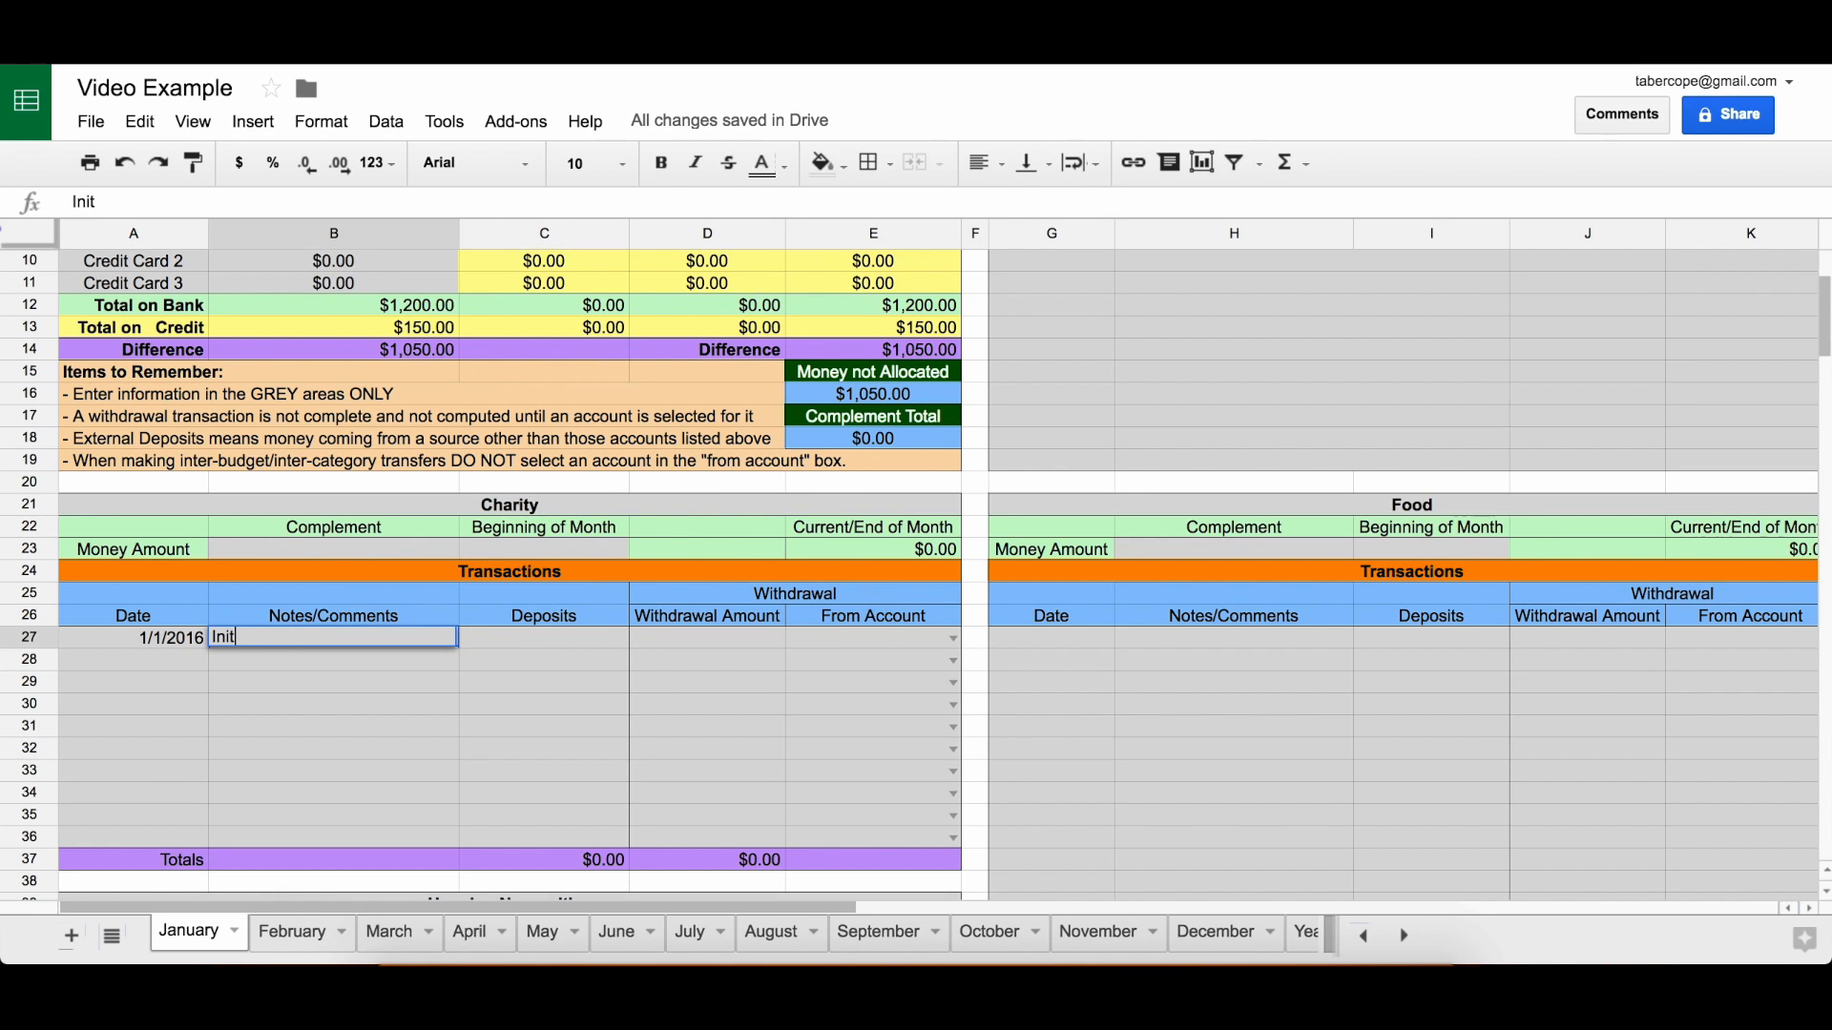
type("ial Deposit")
key("Tab")
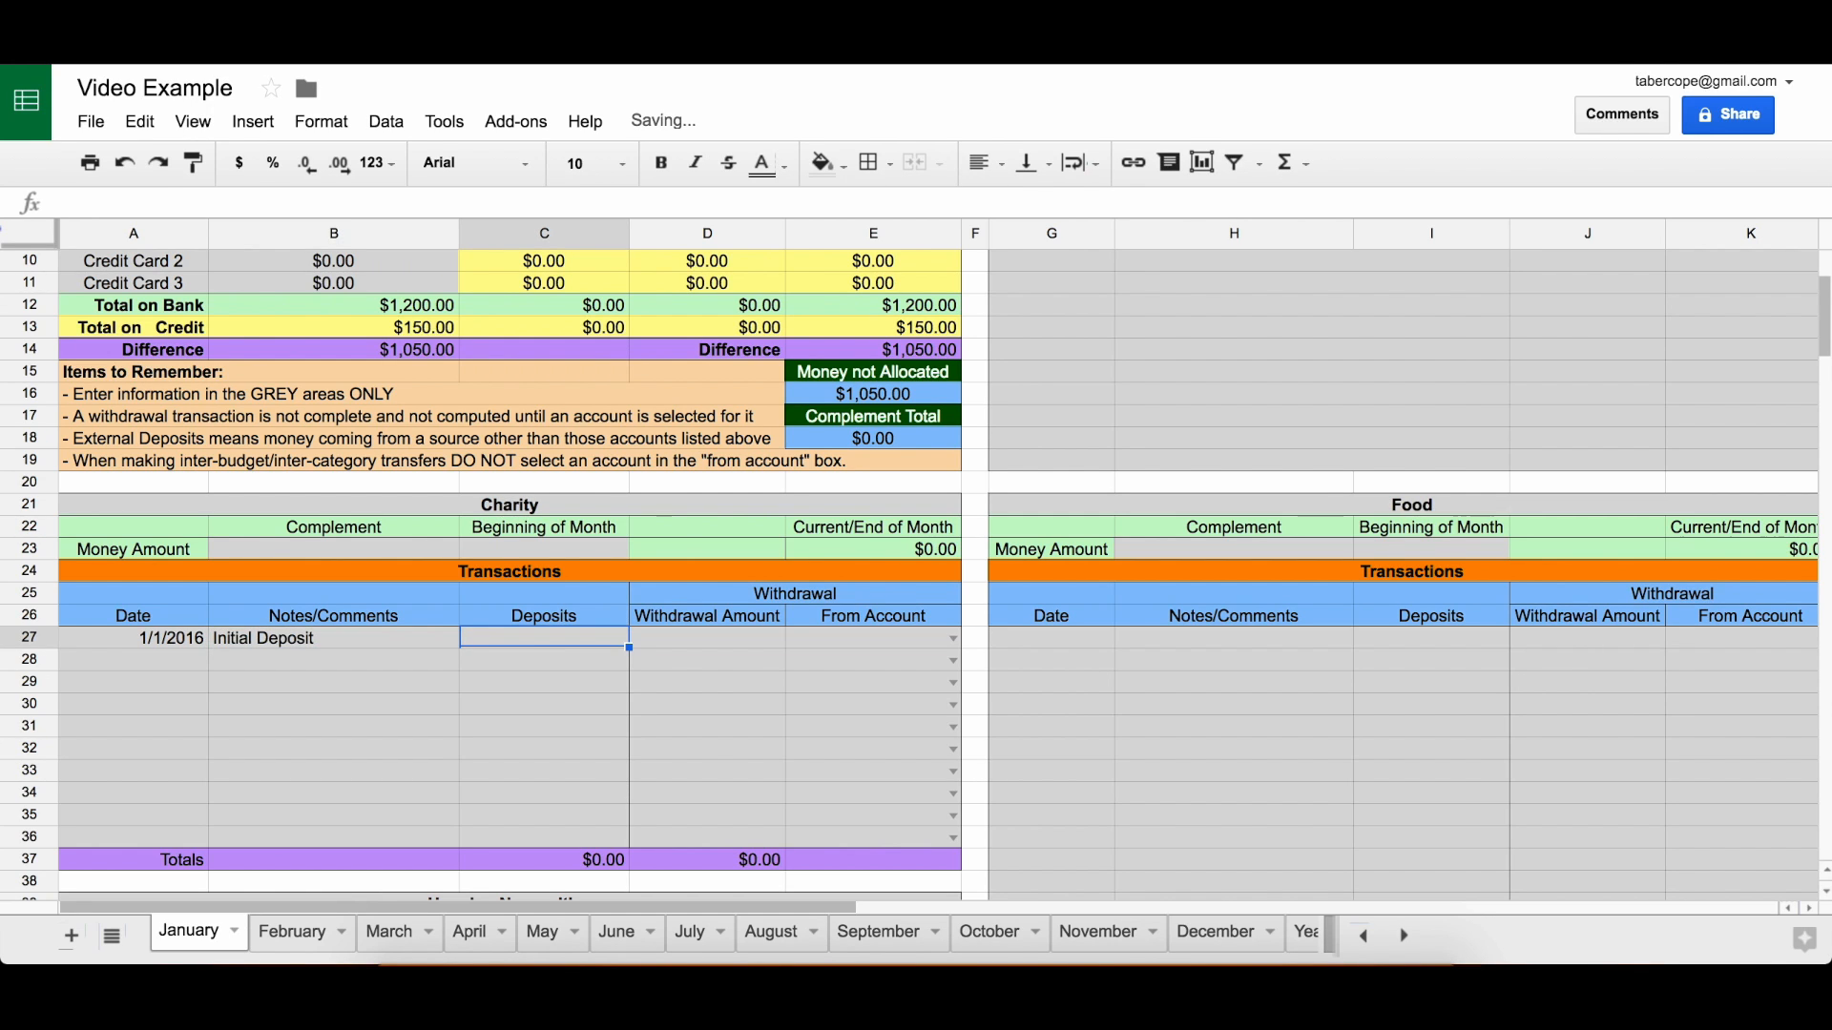
type("400")
key("Return")
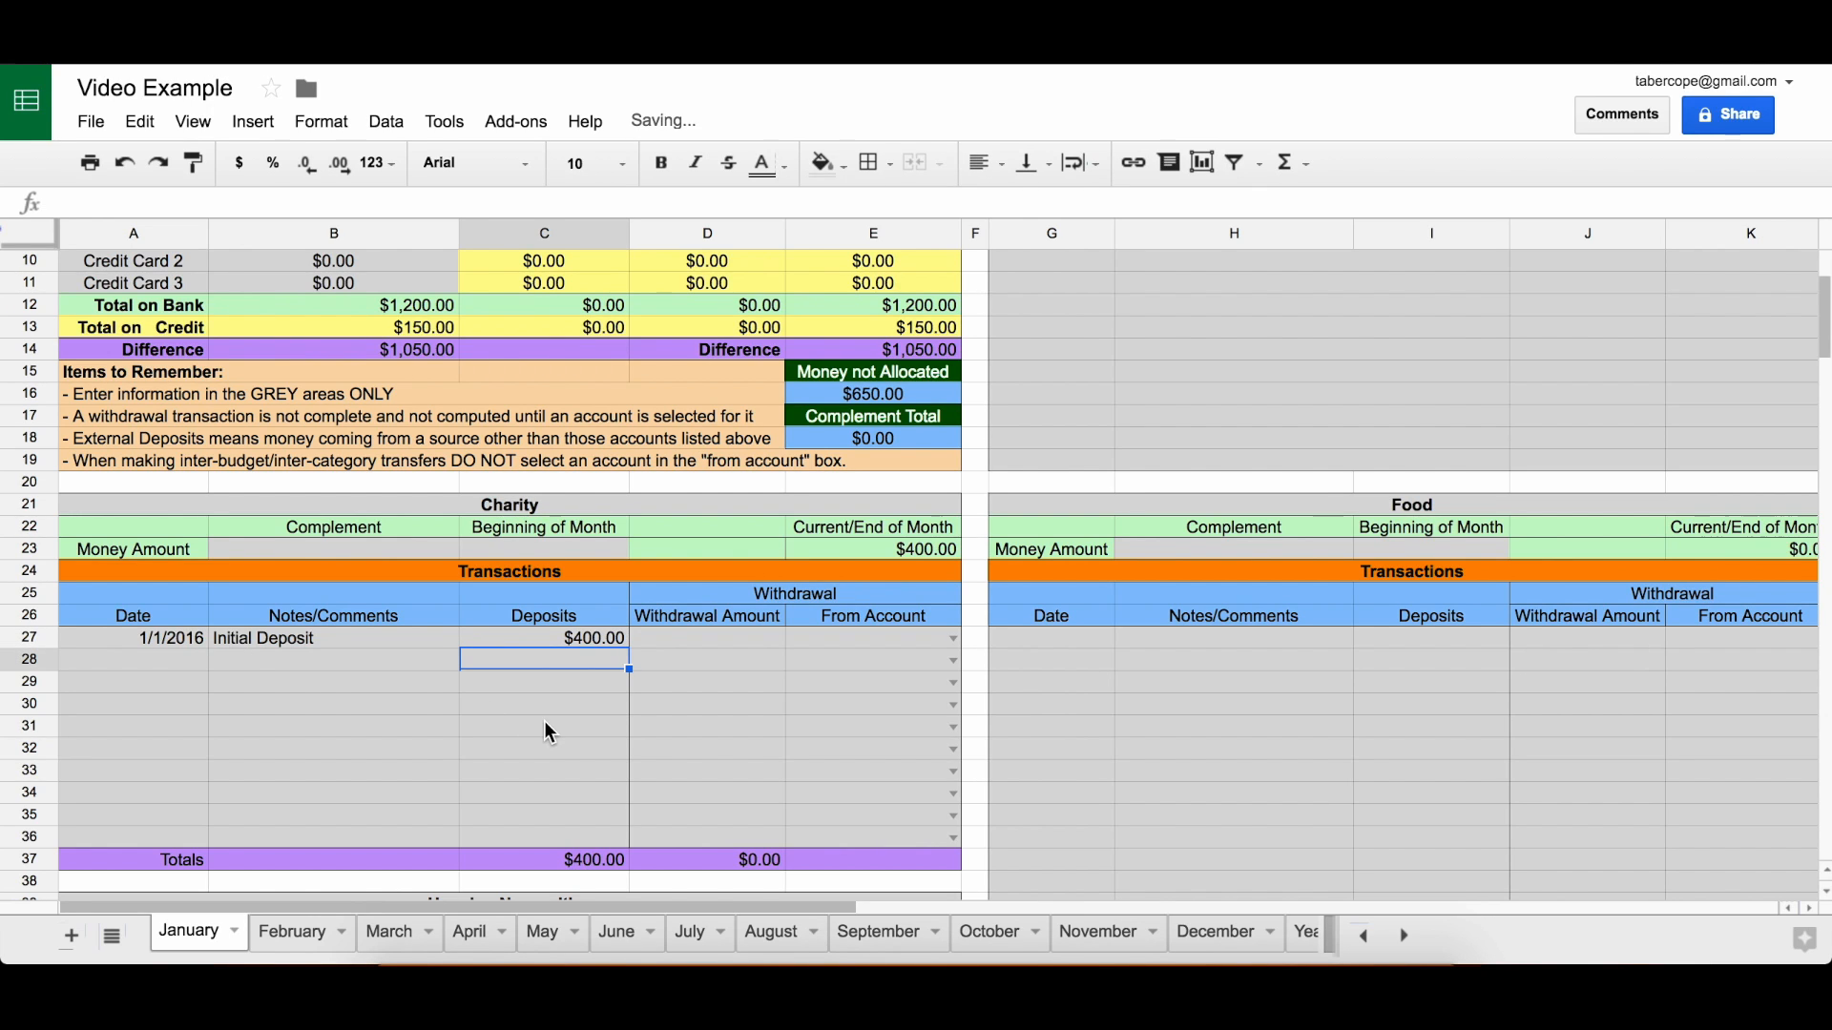
- Check the formulas of Charity's Current/End of Month amount and of Money not Allocated
left_click(874, 551)
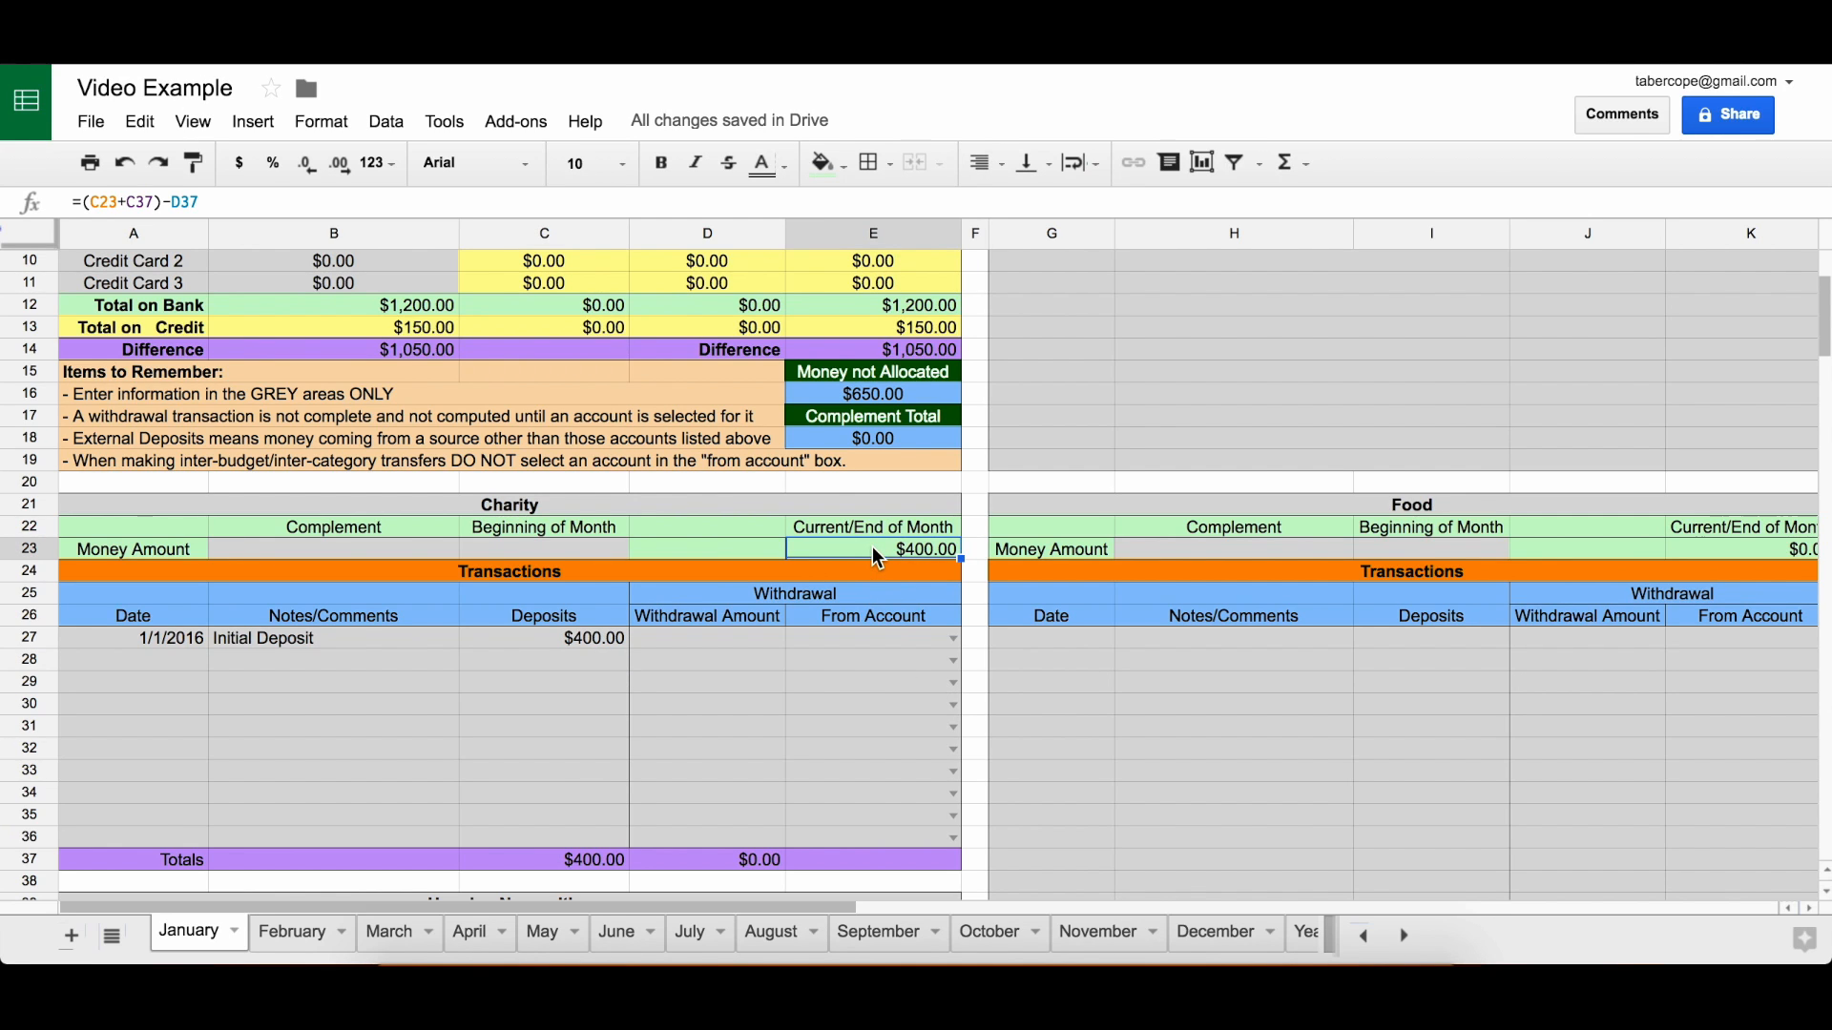
scroll(874, 552, "up", 4)
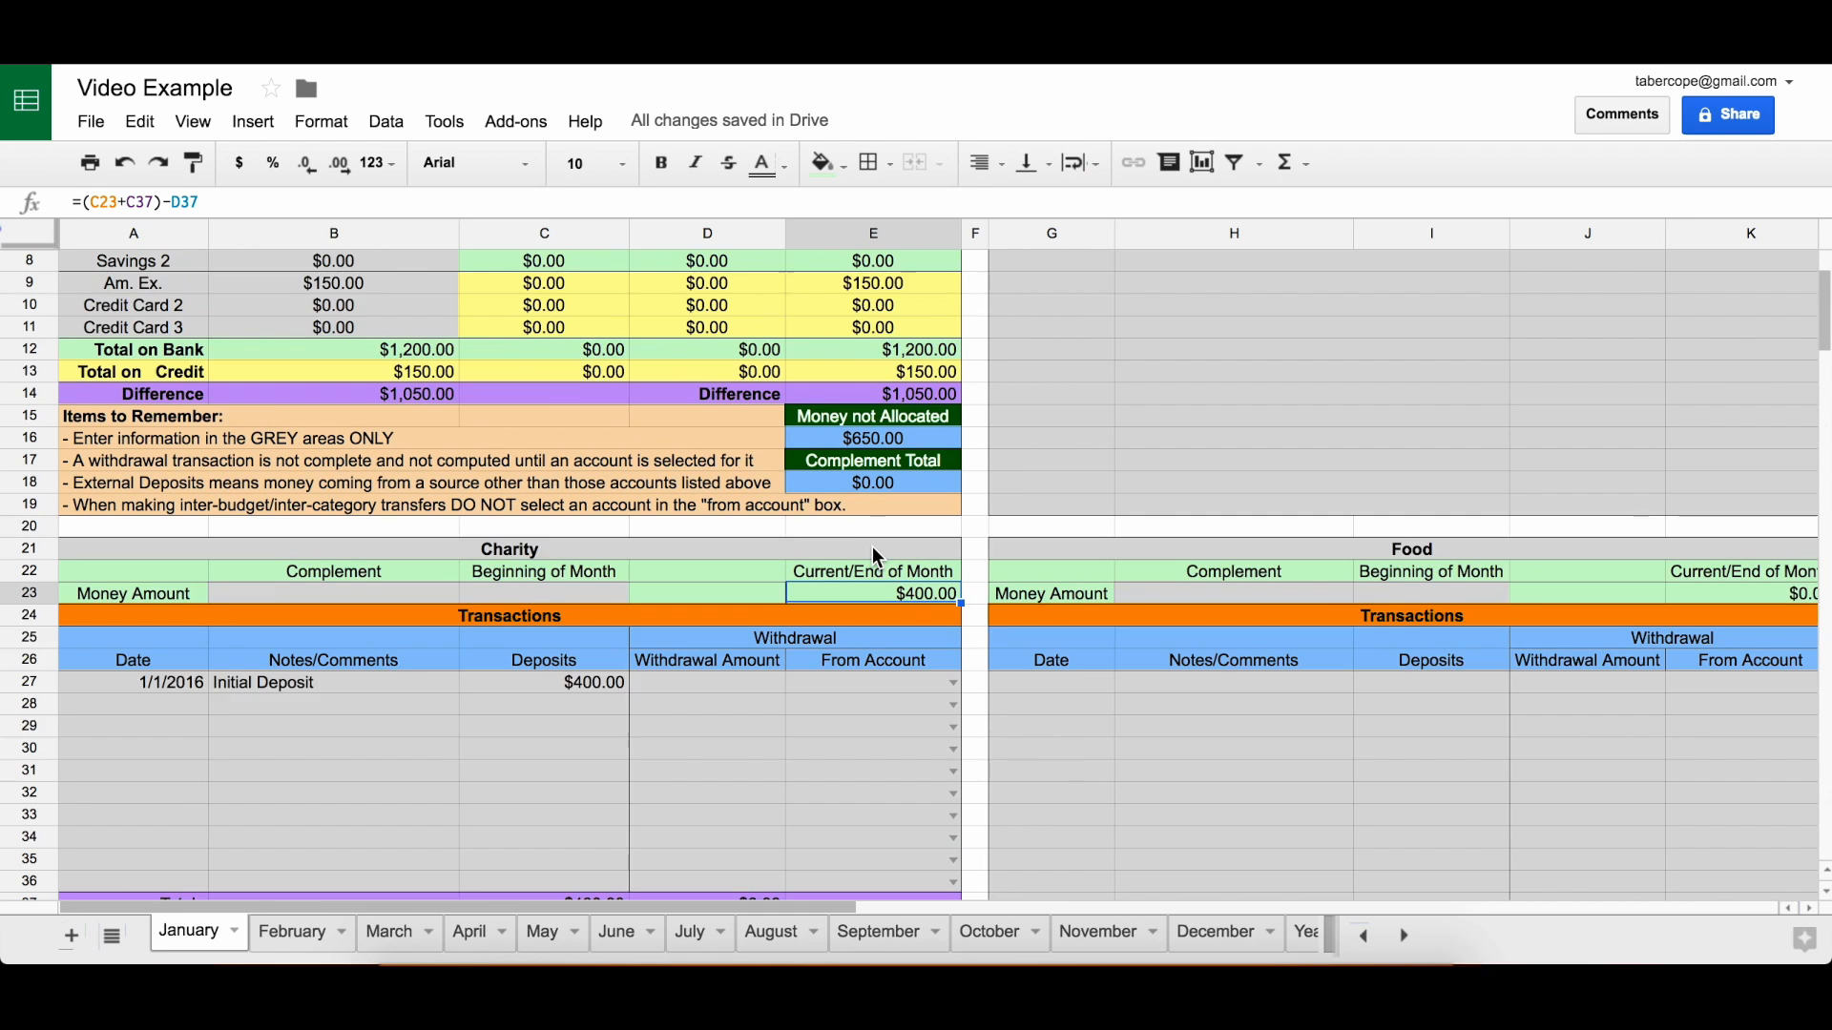
left_click(939, 575)
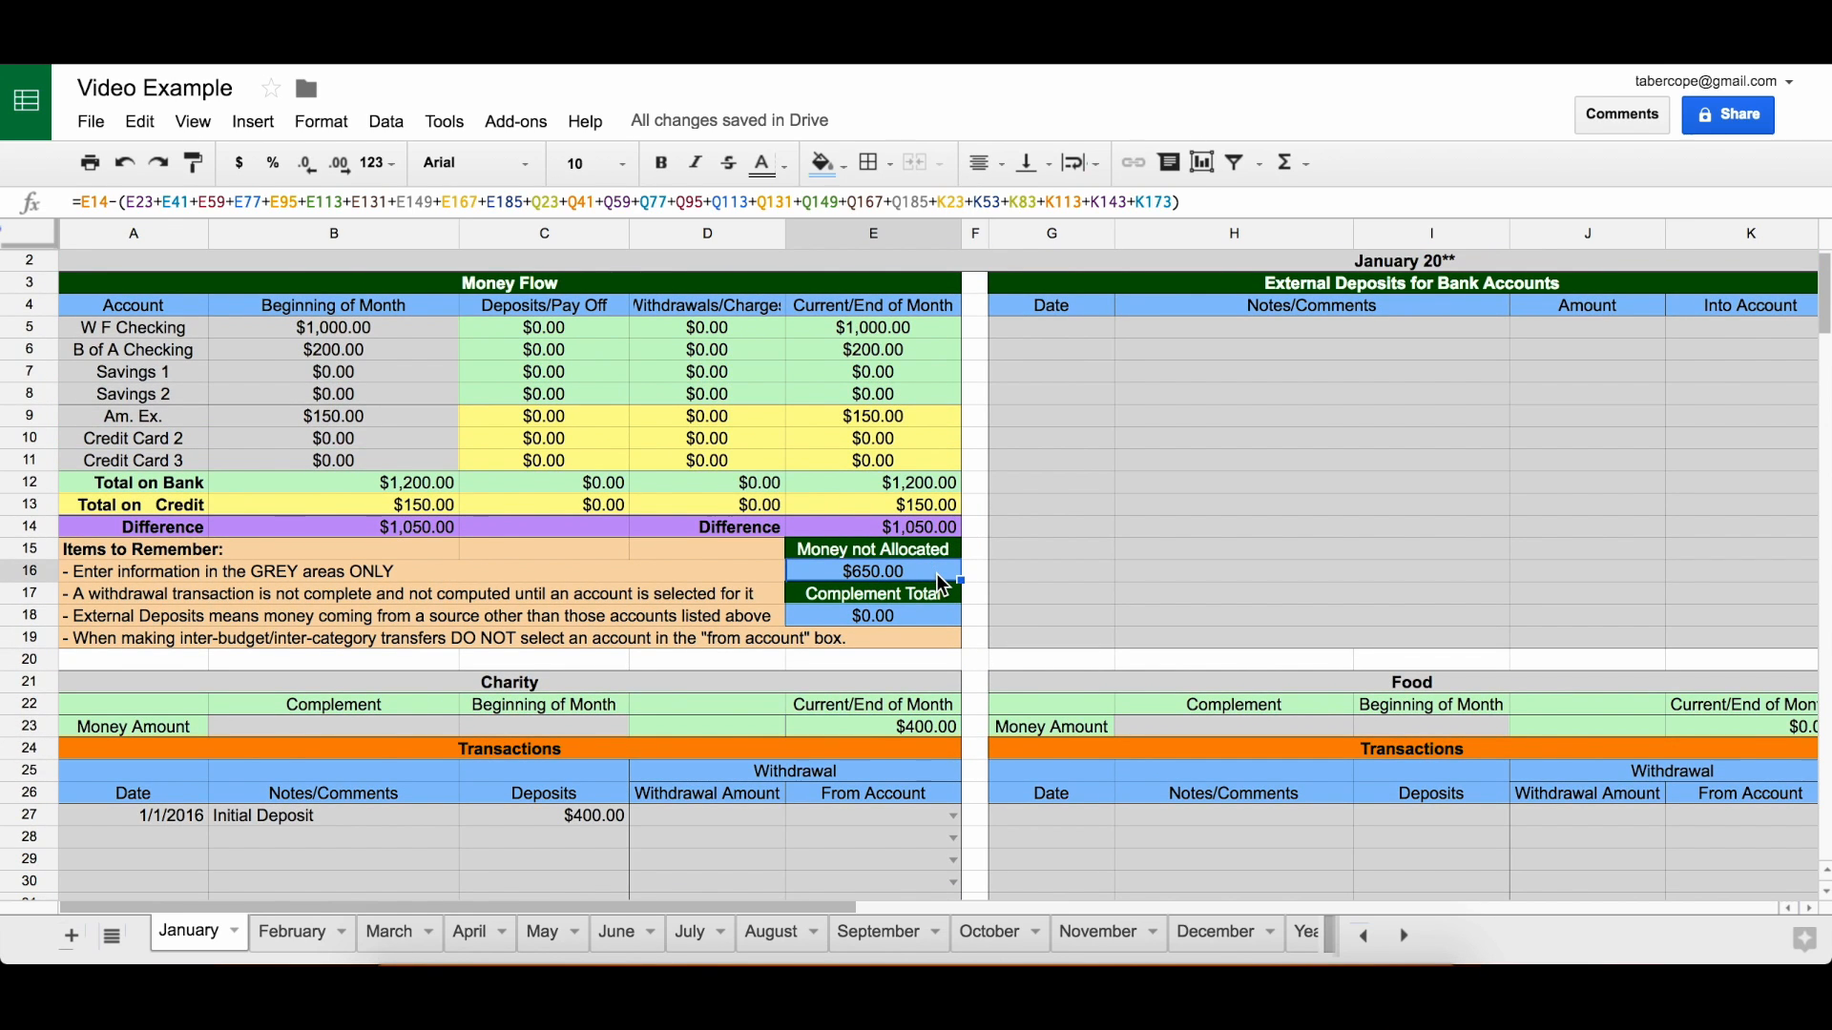
- Record a deposit of 300 dated 1-1-16 as the first transaction of January's Food category
scroll(1186, 668, "right", 6)
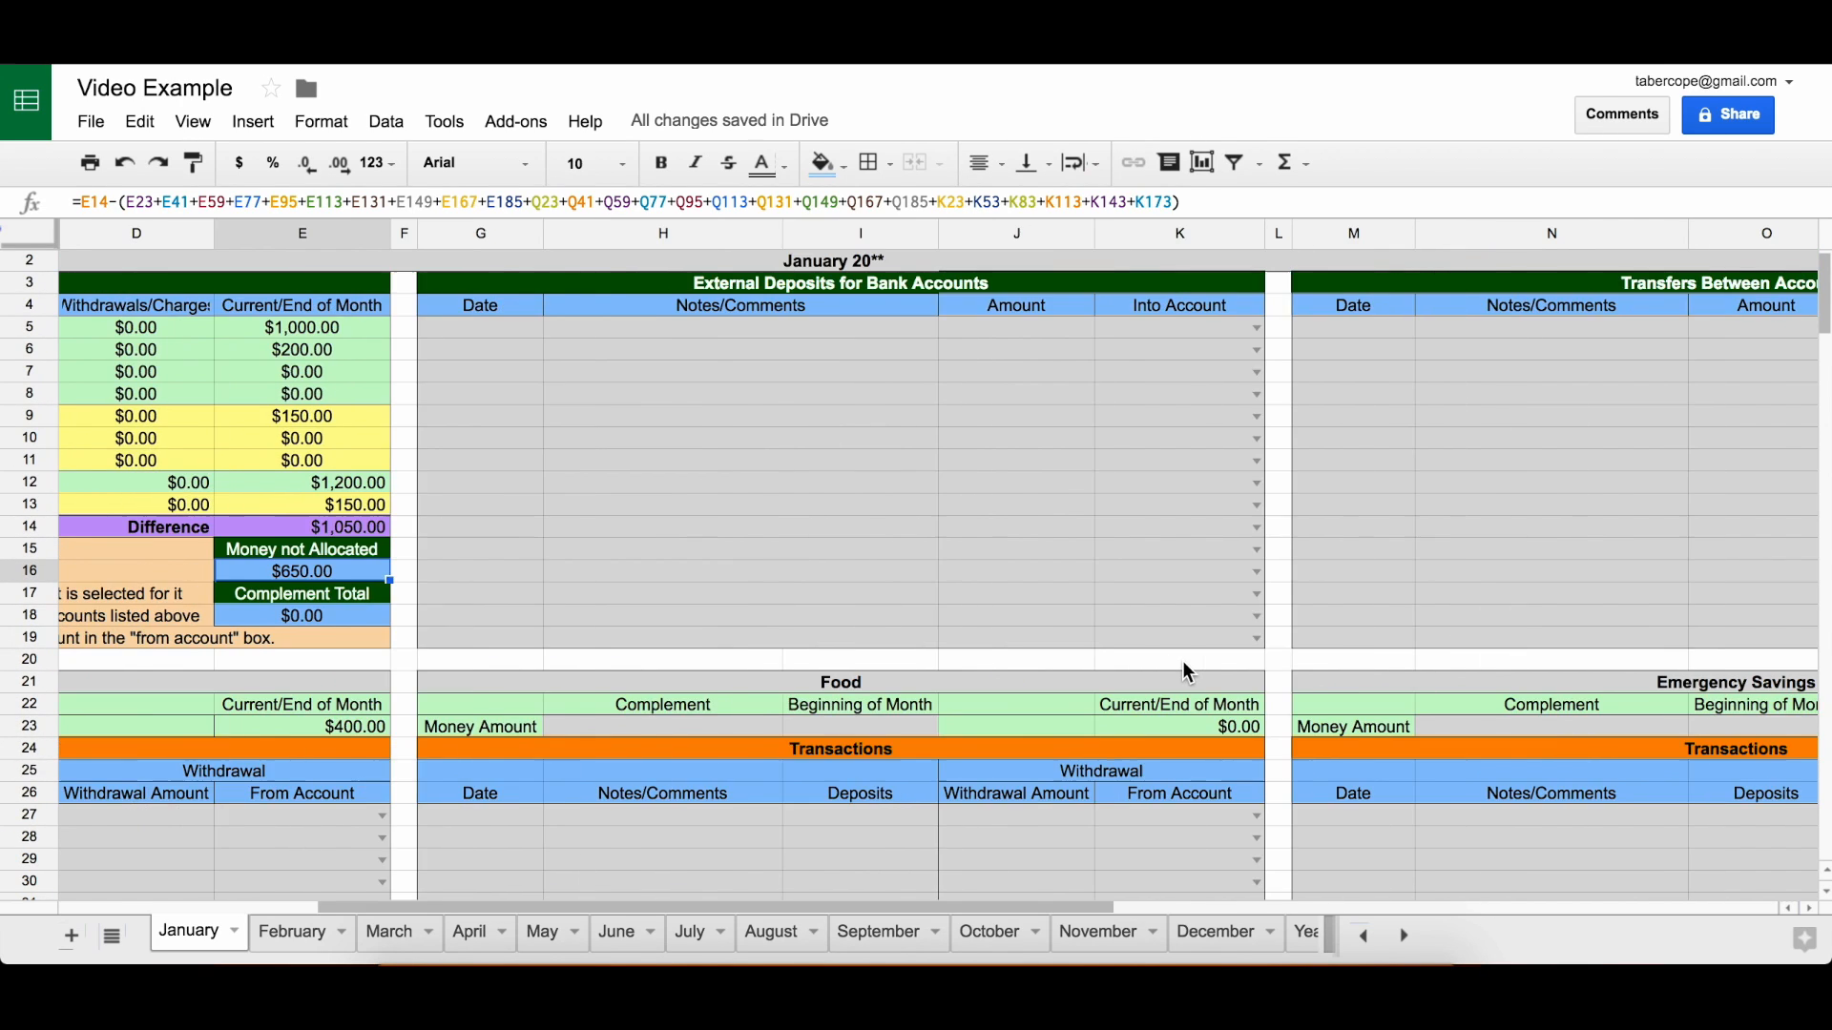
scroll(1186, 670, "left", 2)
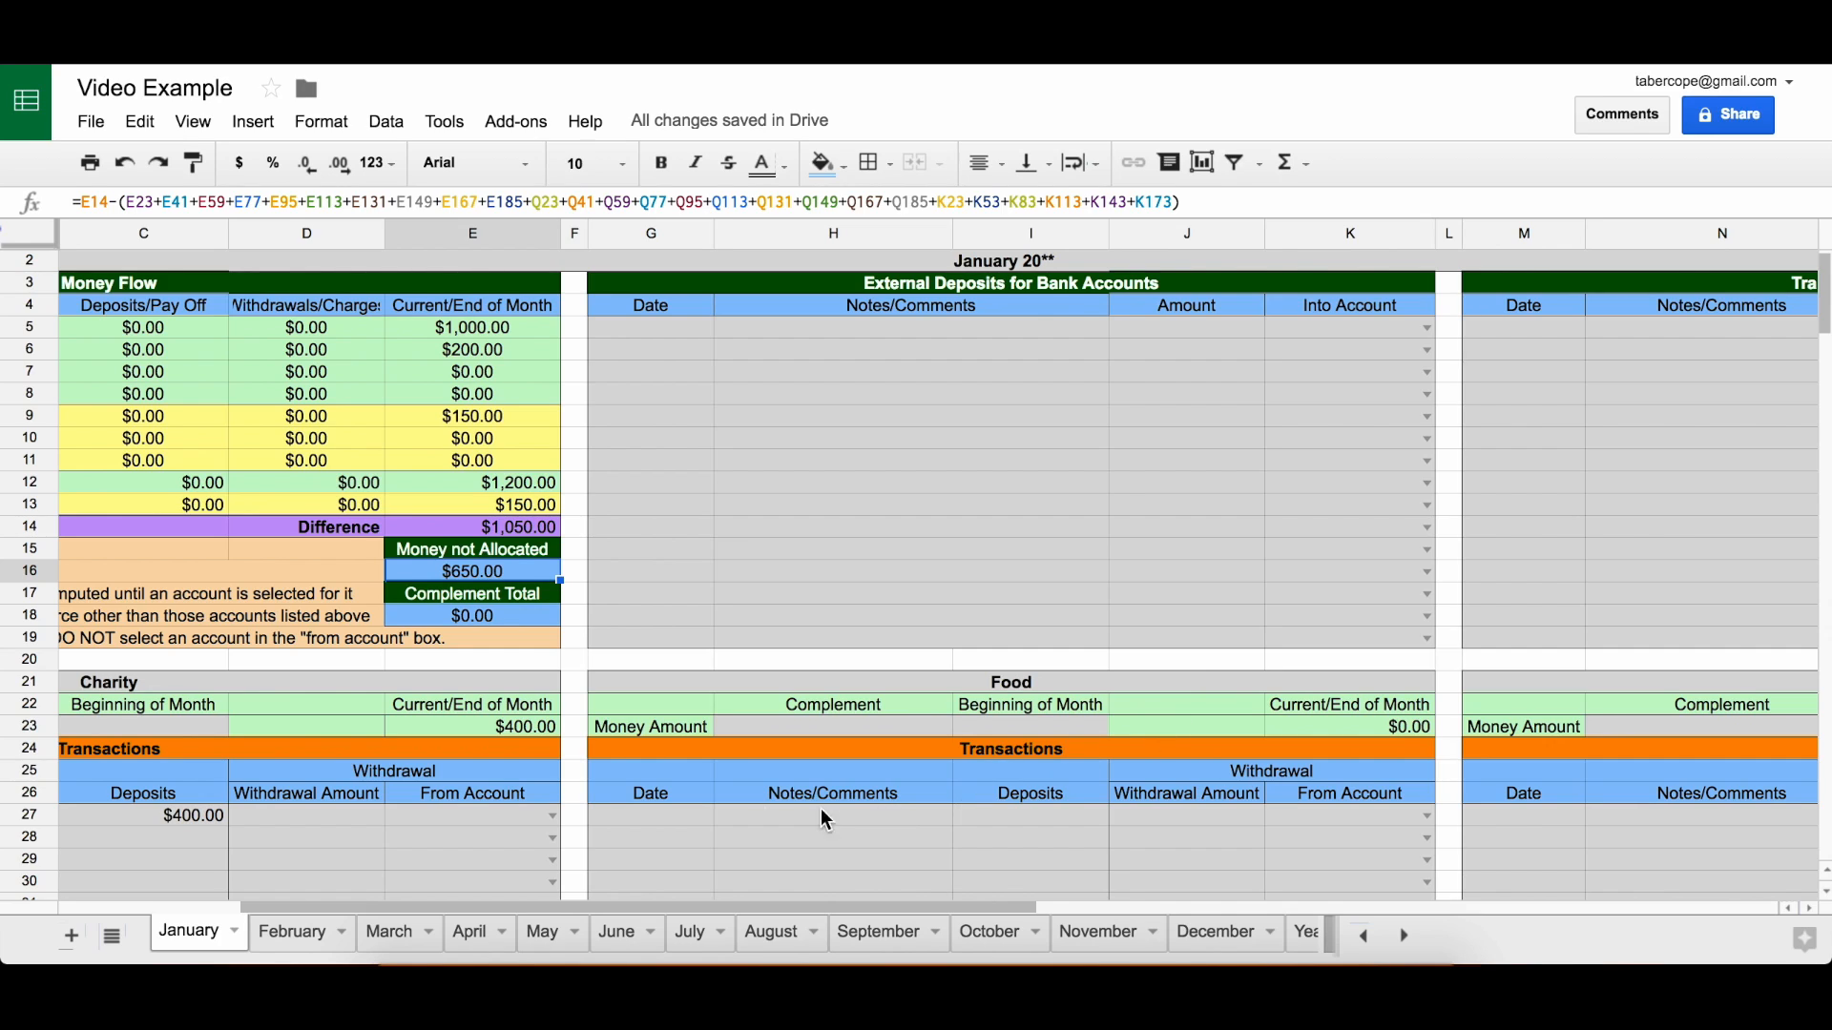
left_click(701, 823)
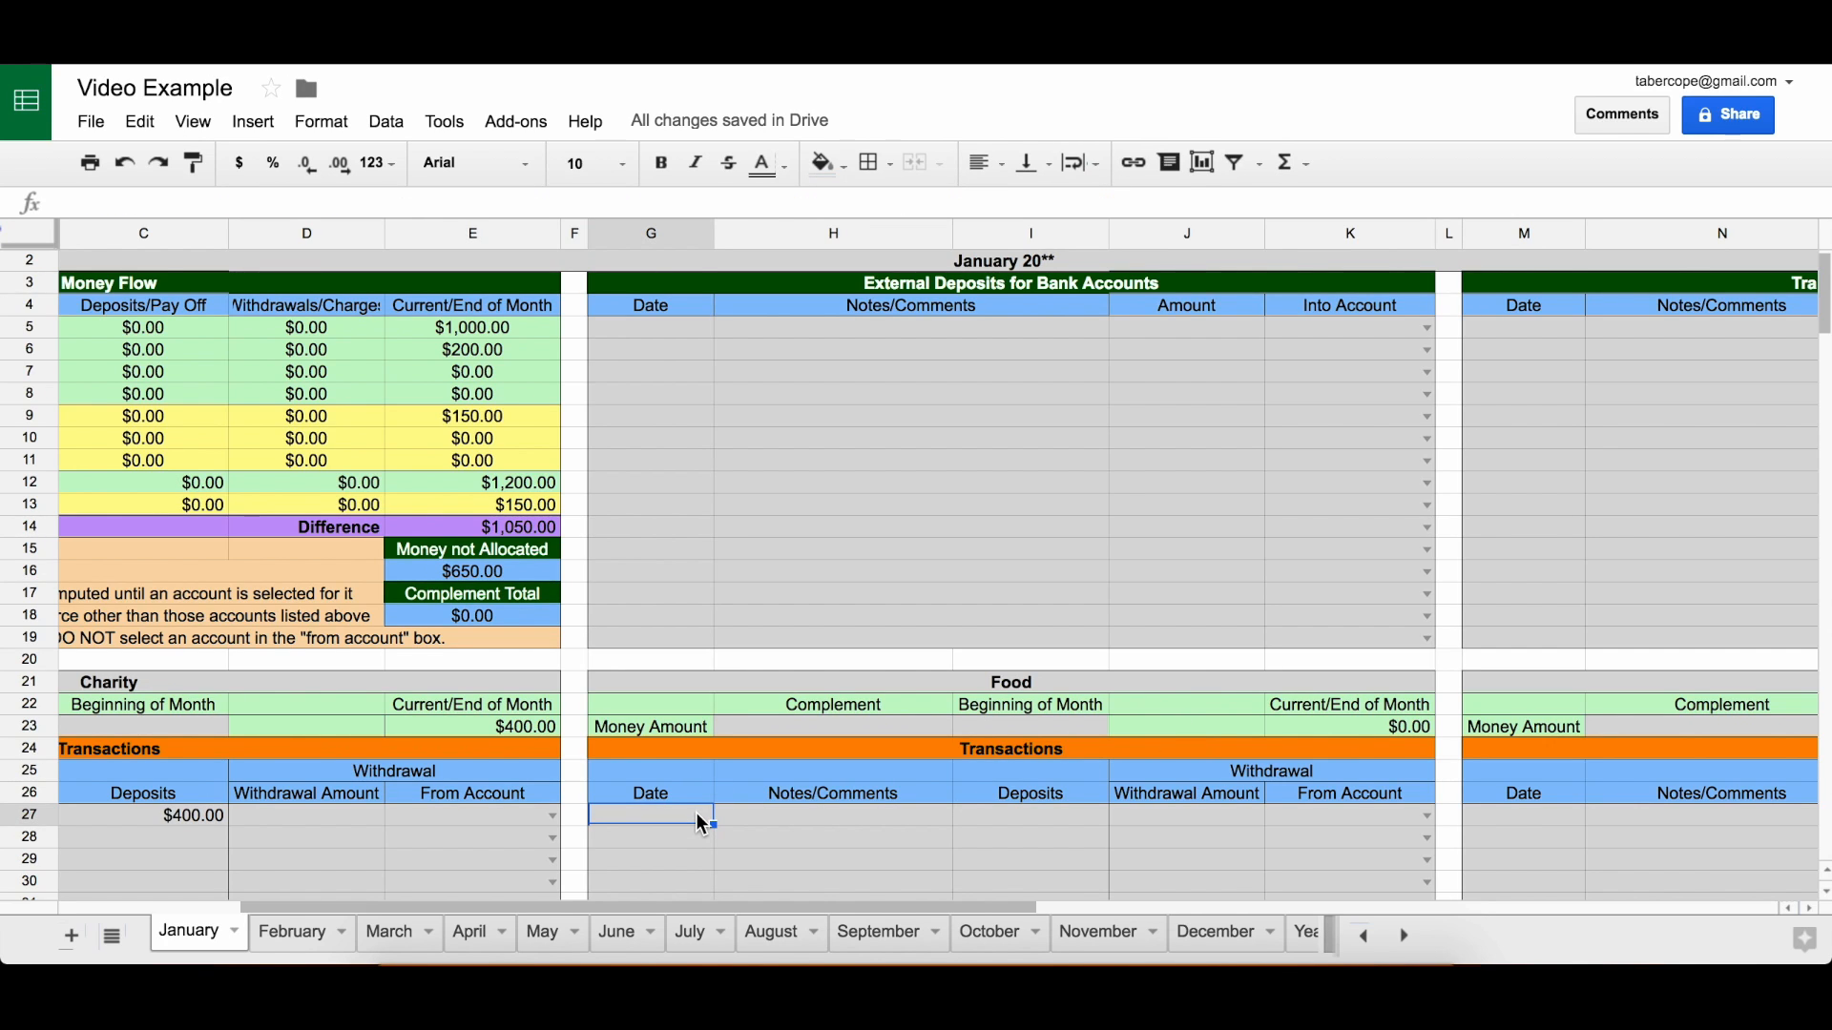
type("1-1-16")
key("Tab")
key("Tab")
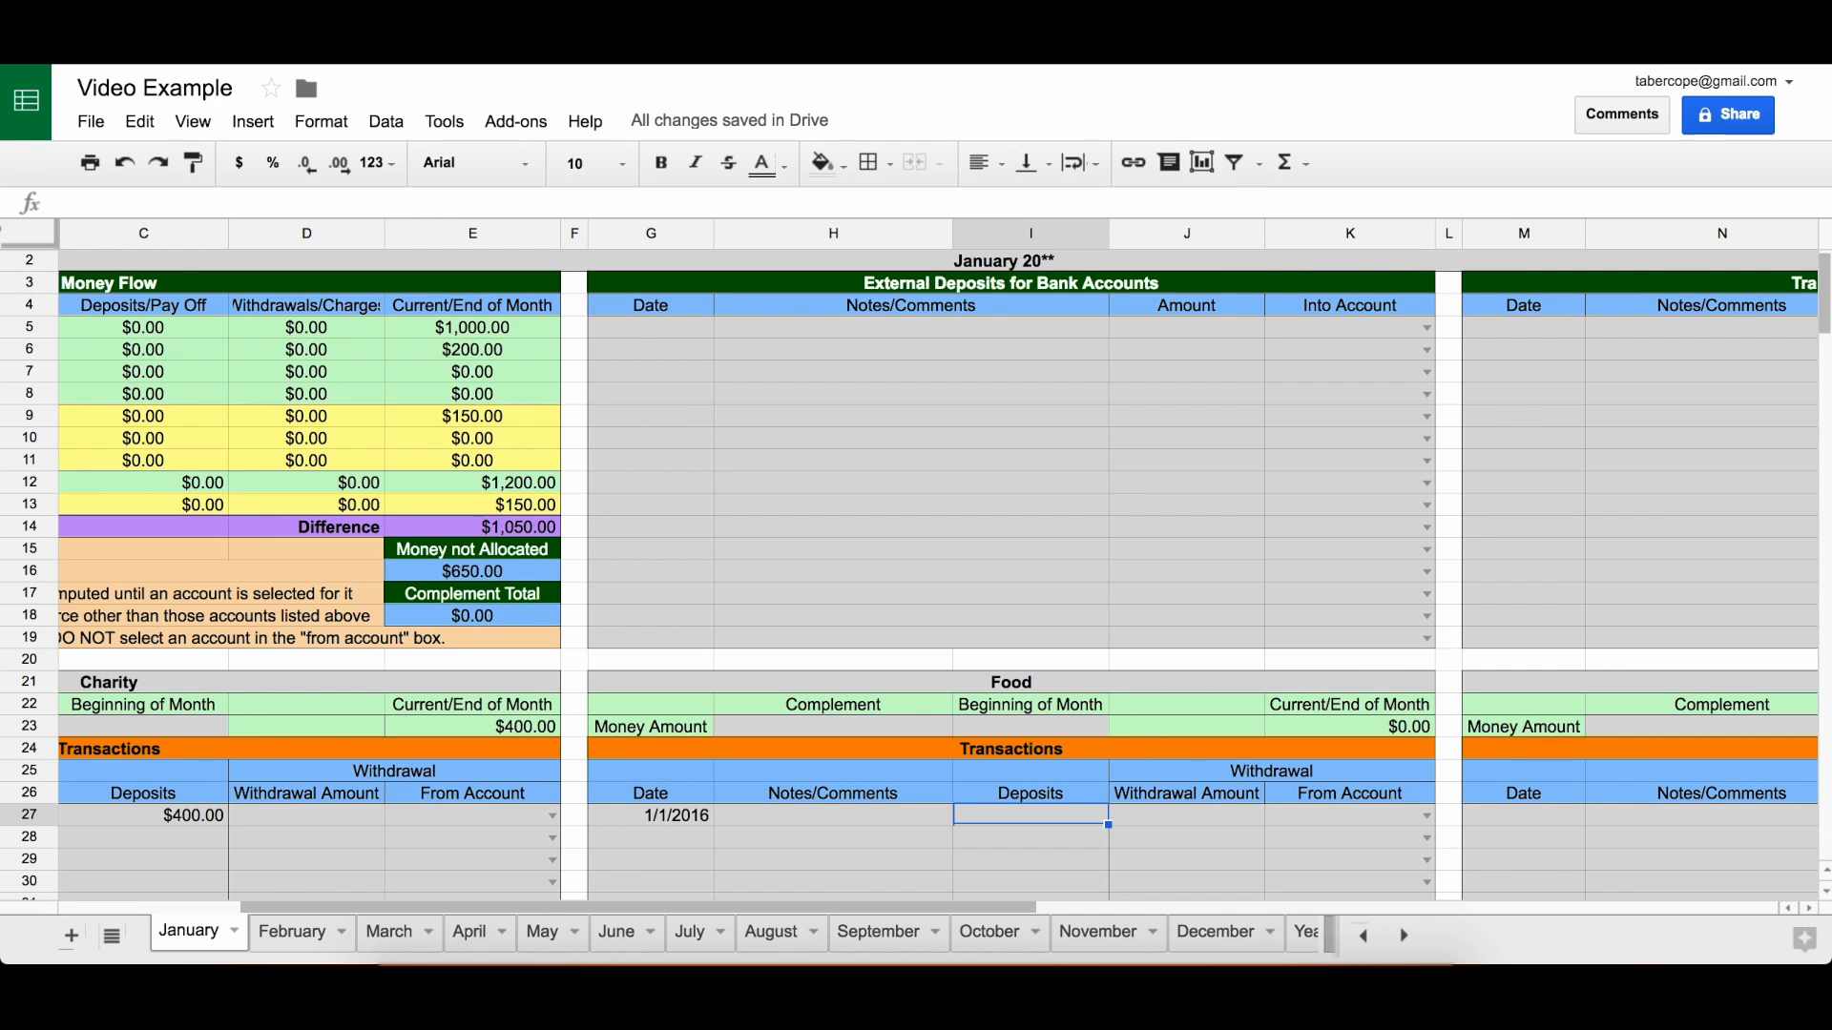
type("300")
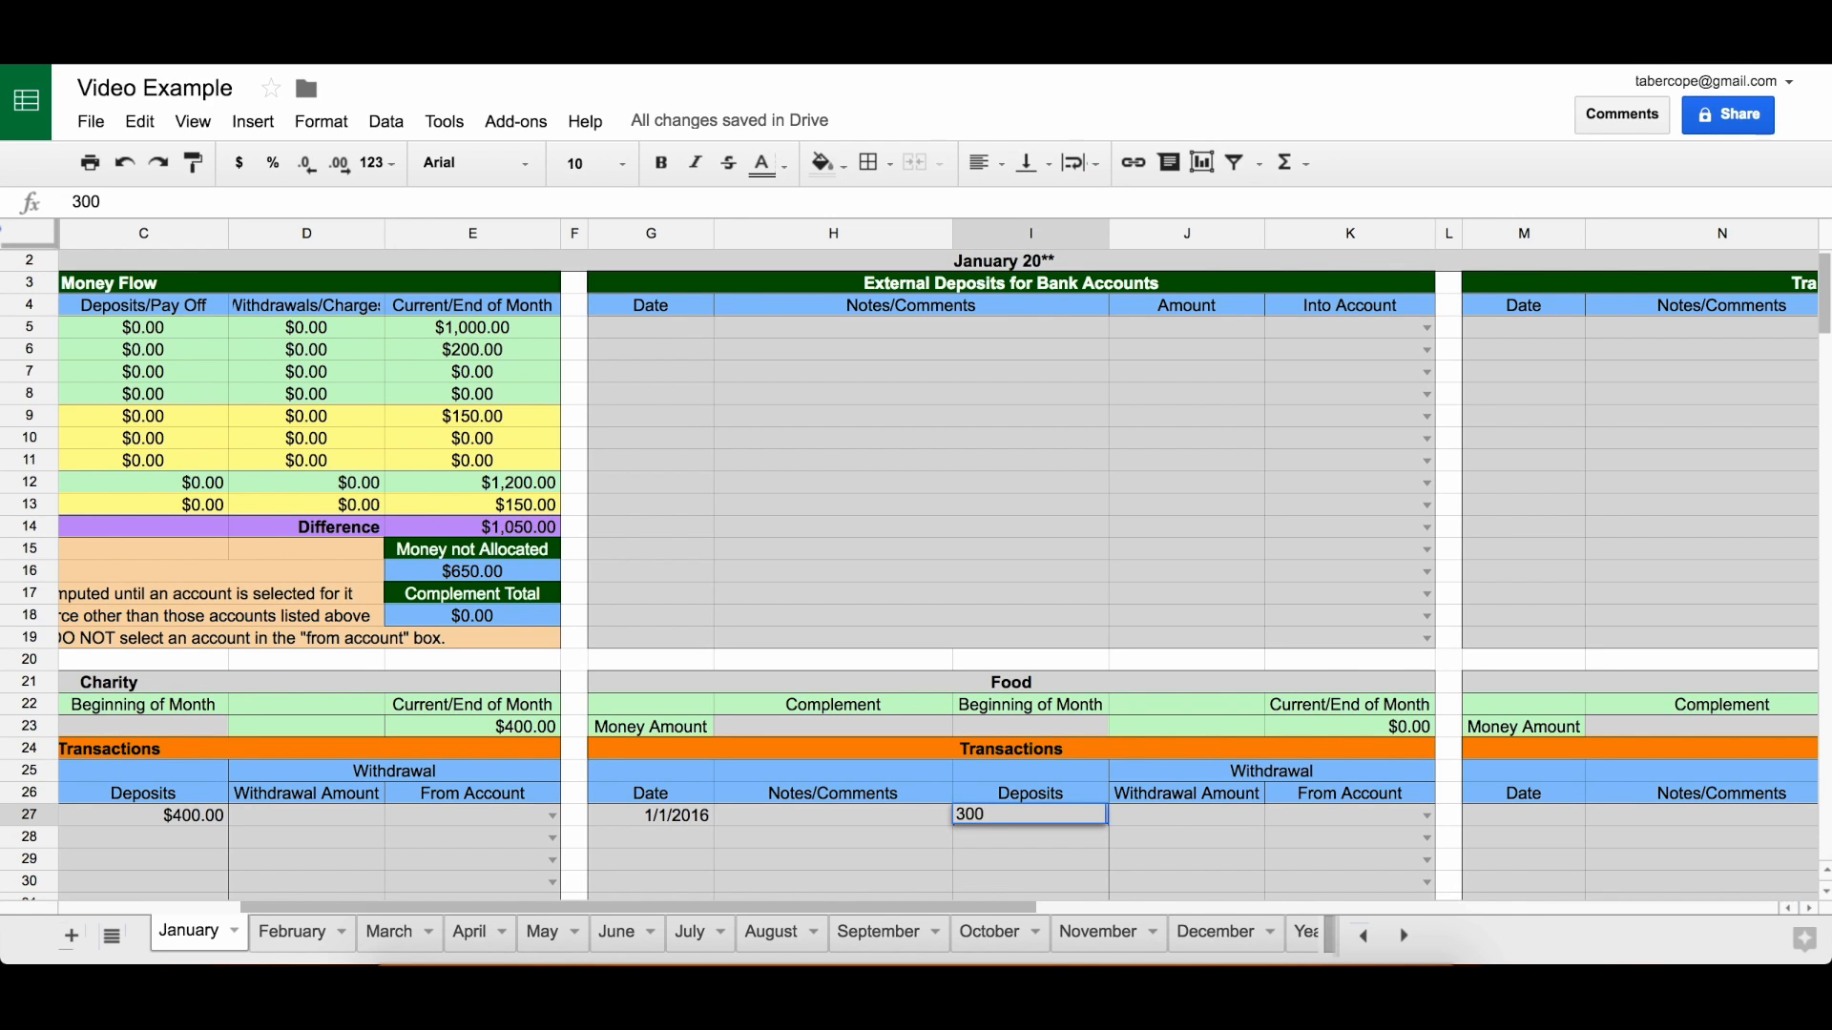
key("Return")
- Record a deposit of 350 dated 1-1-16 as the first Emergency Savings transaction, checking Money not Allocated before entering the amount
scroll(1382, 837, "right", 3)
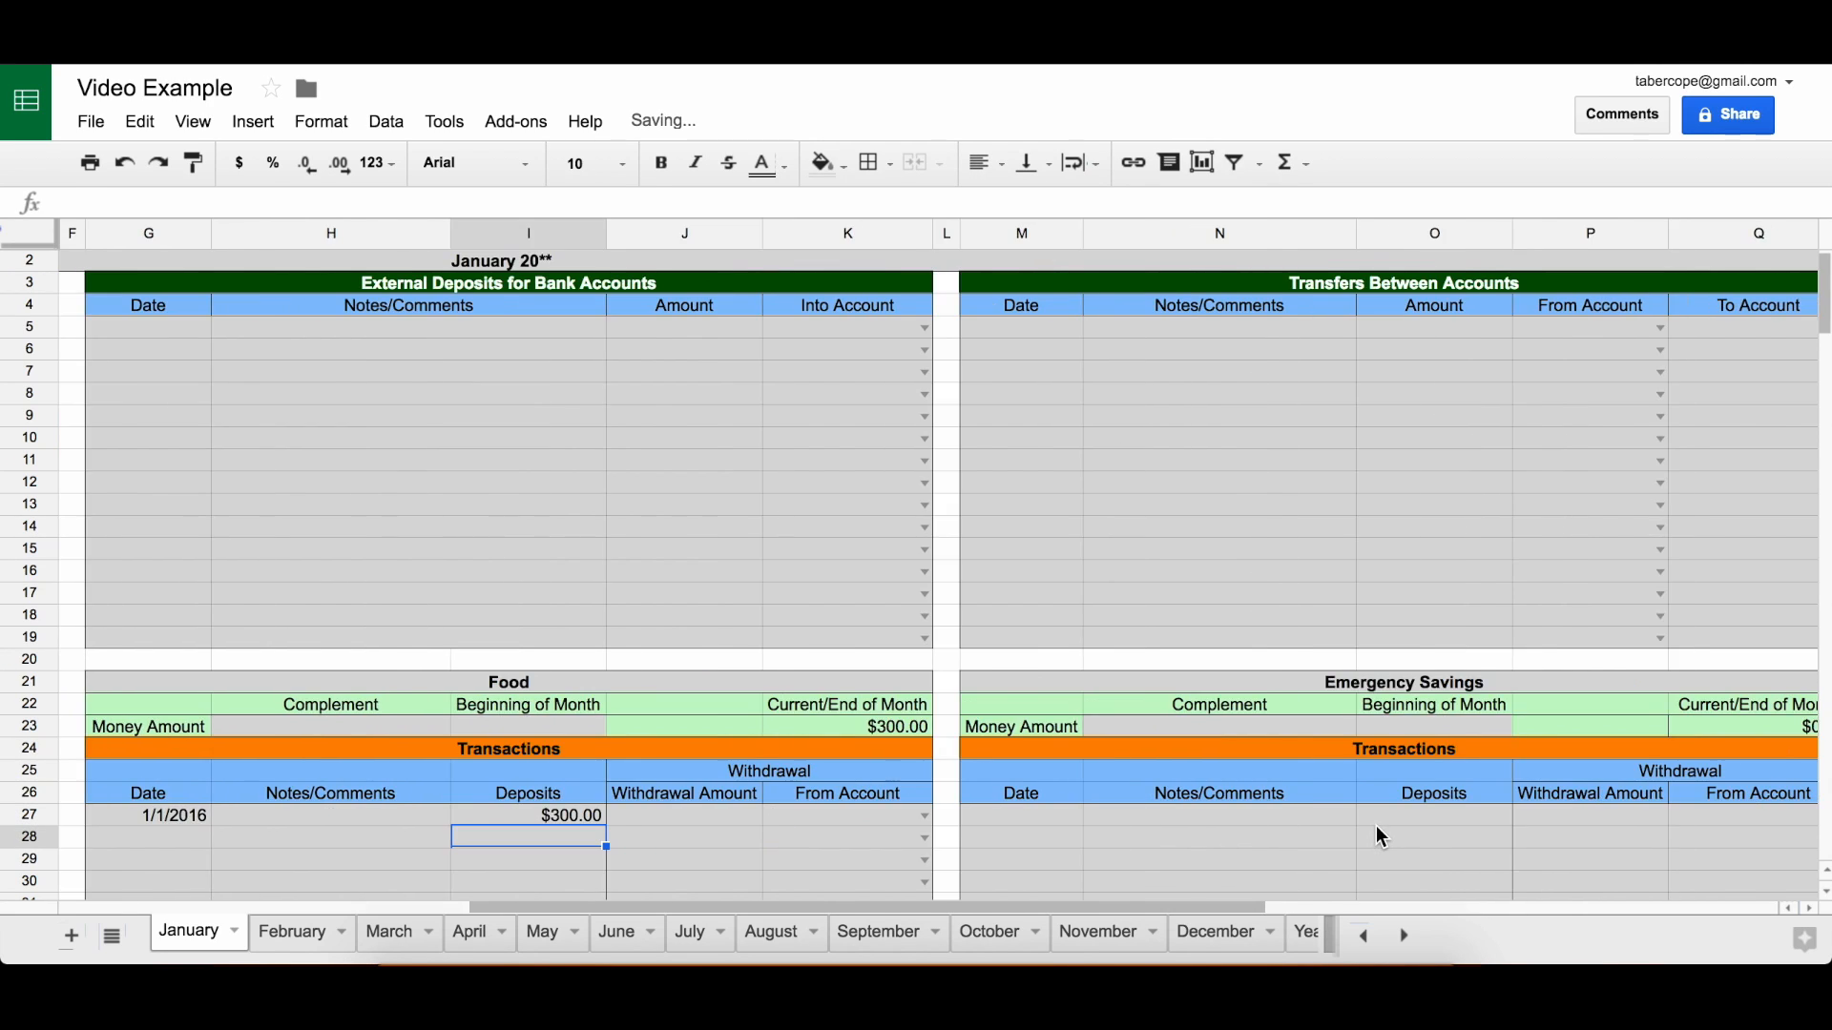
left_click(1054, 817)
type("1-1-16")
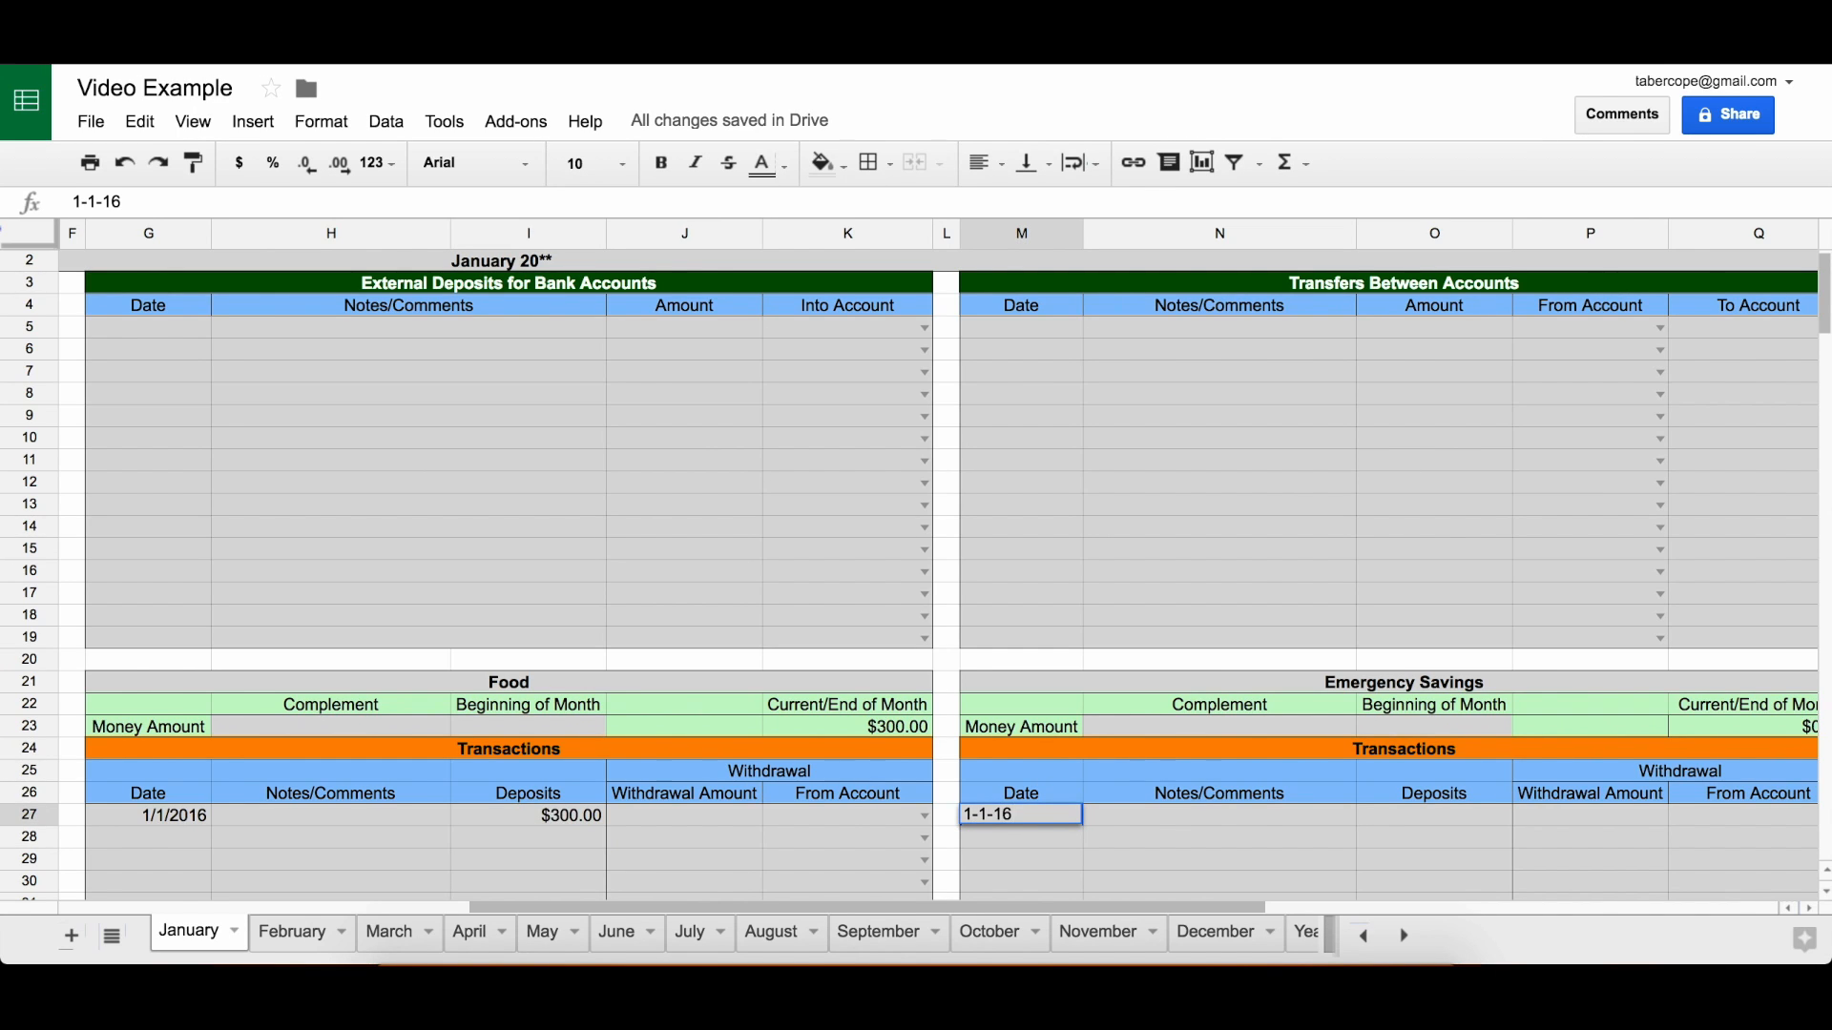
key("Tab")
key("Tab")
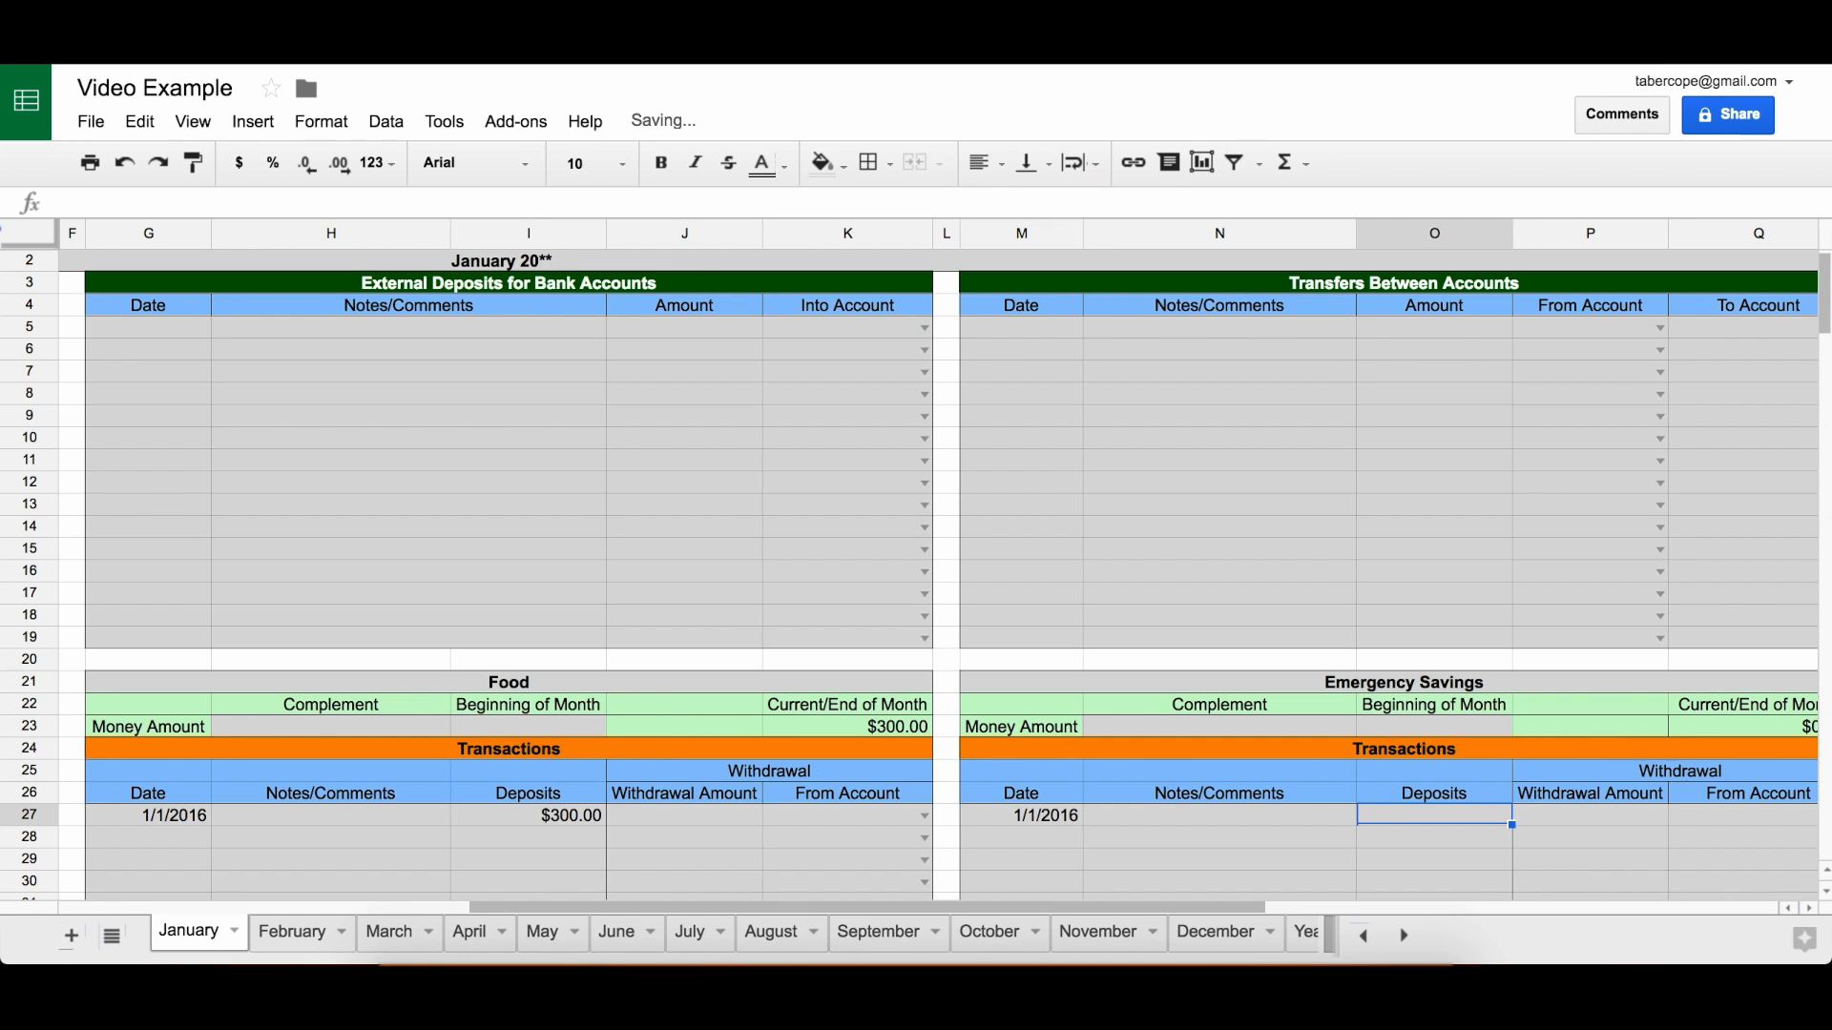
scroll(1091, 759, "left", 10)
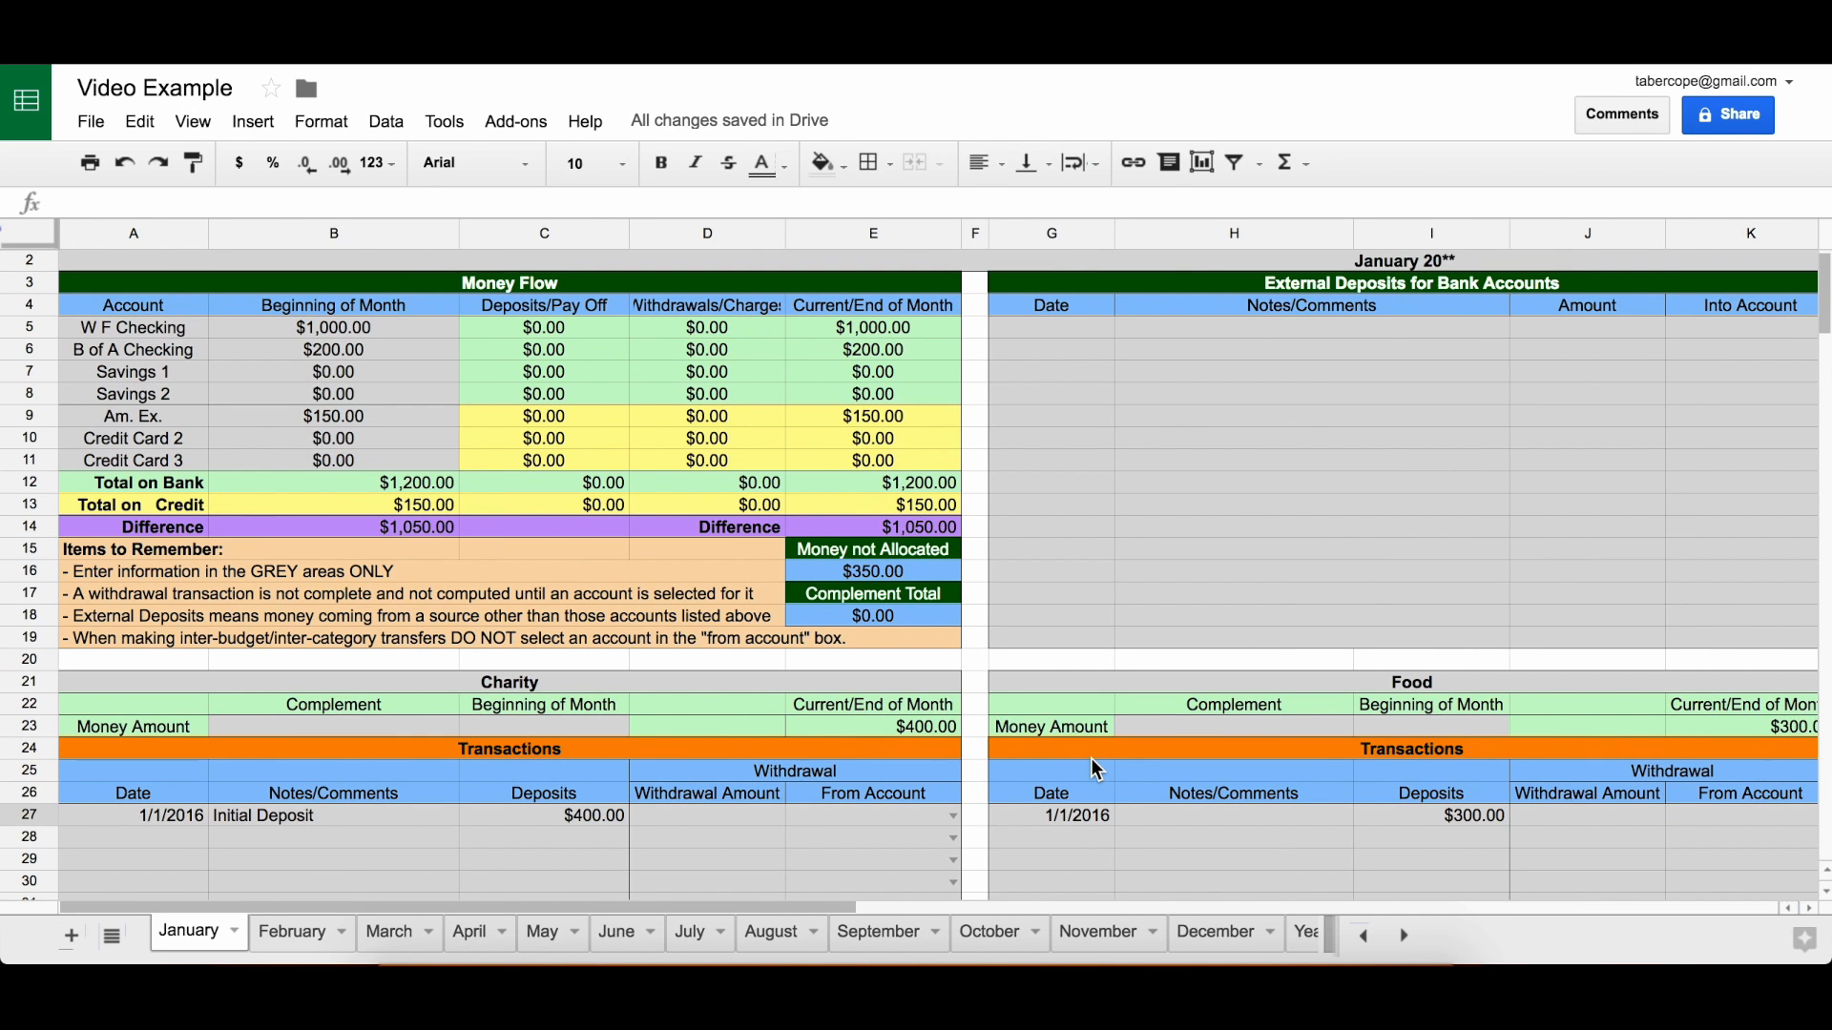
scroll(1092, 760, "right", 10)
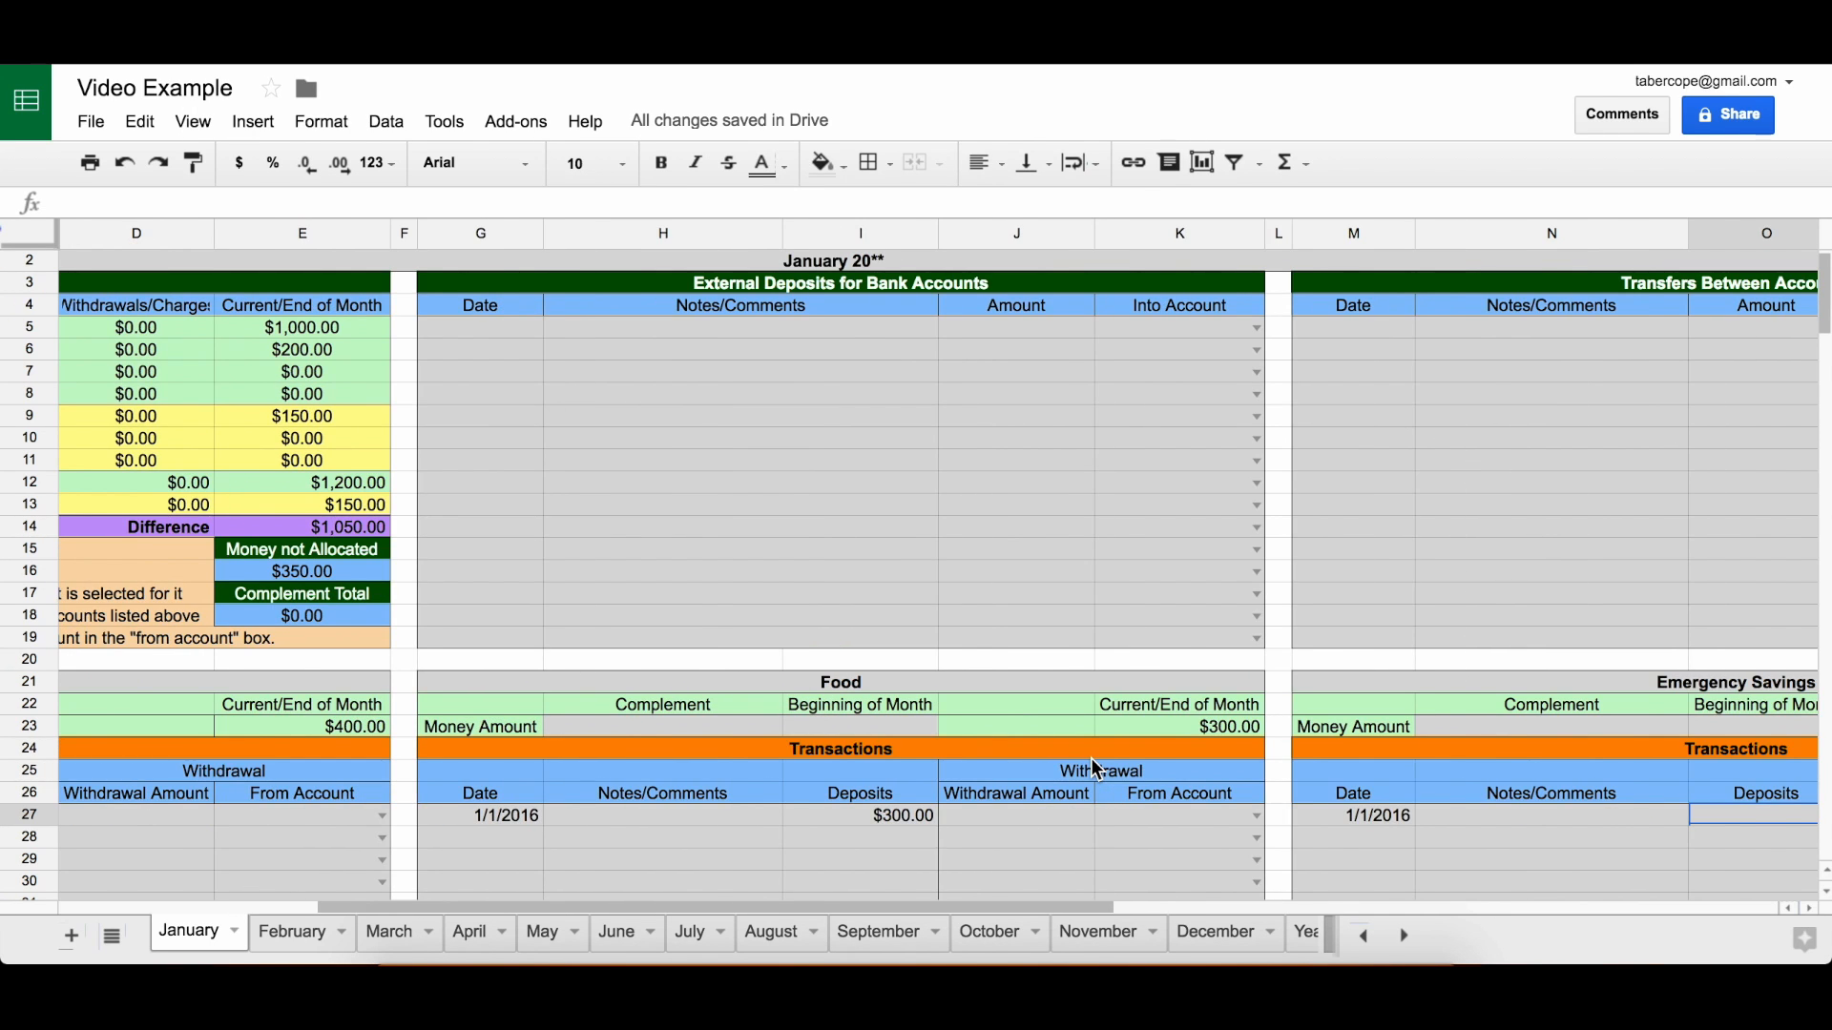
type("350")
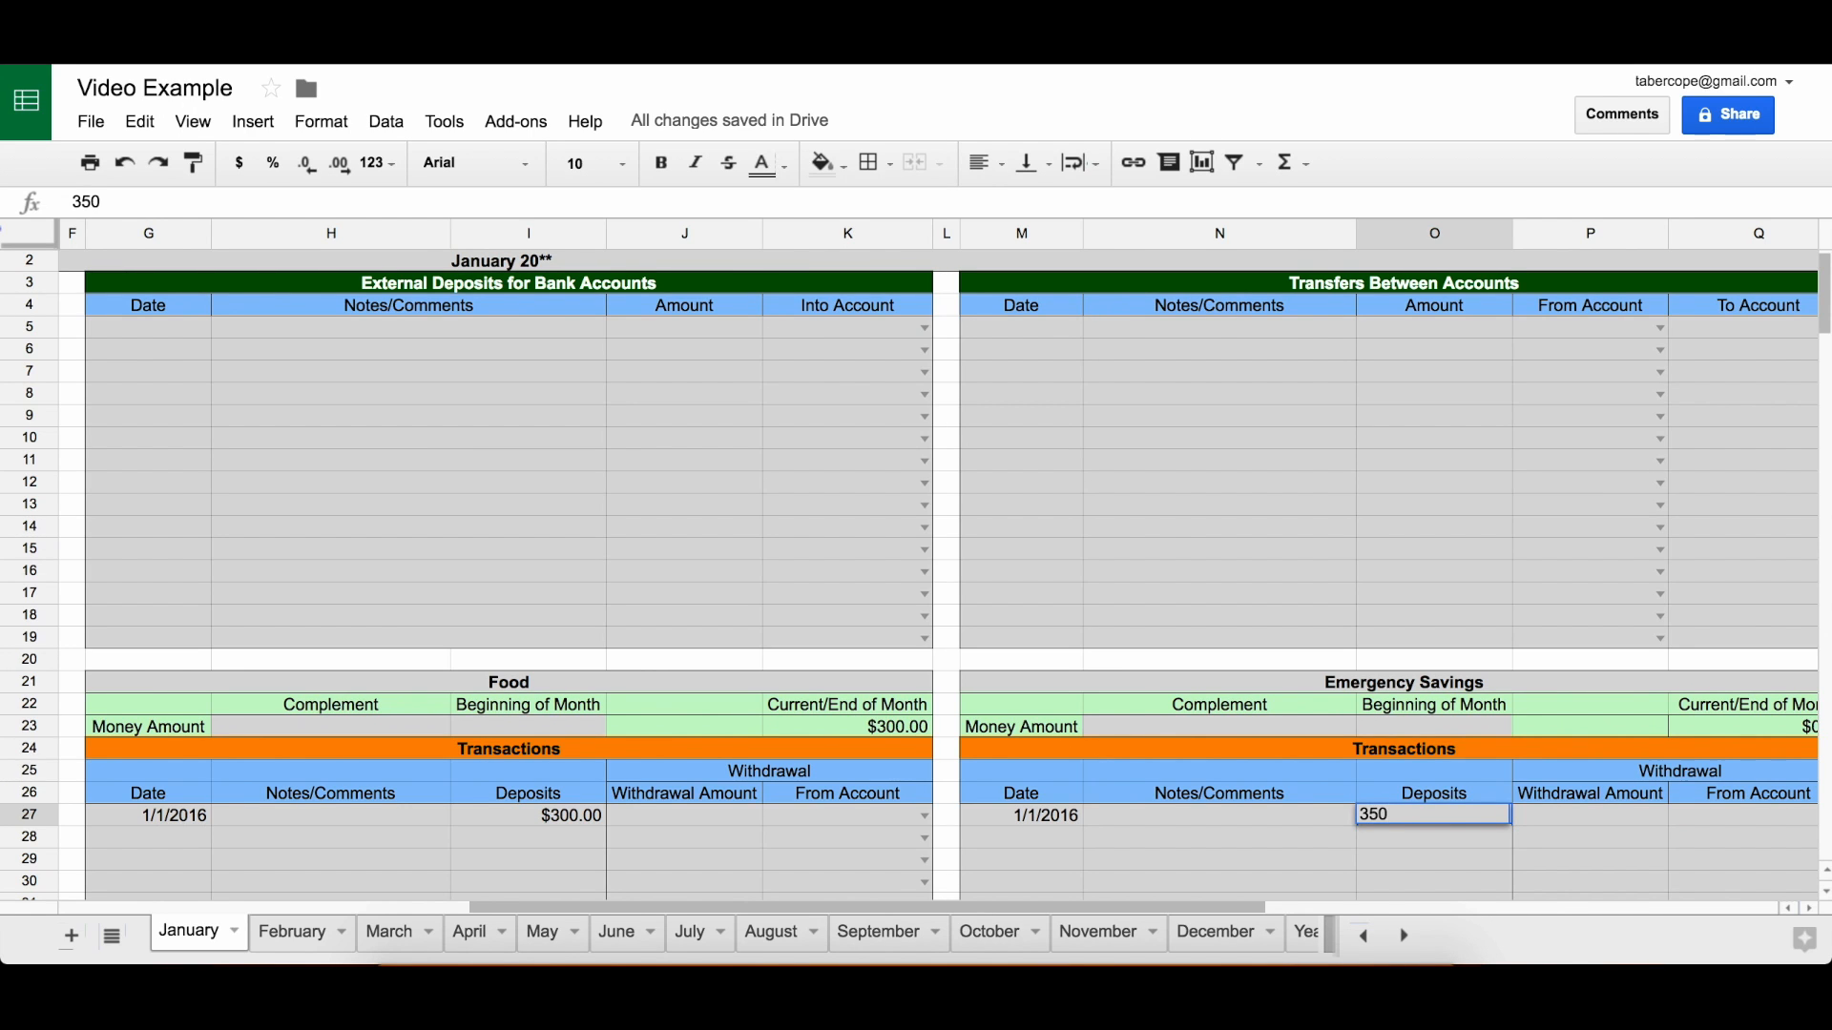
key("Return")
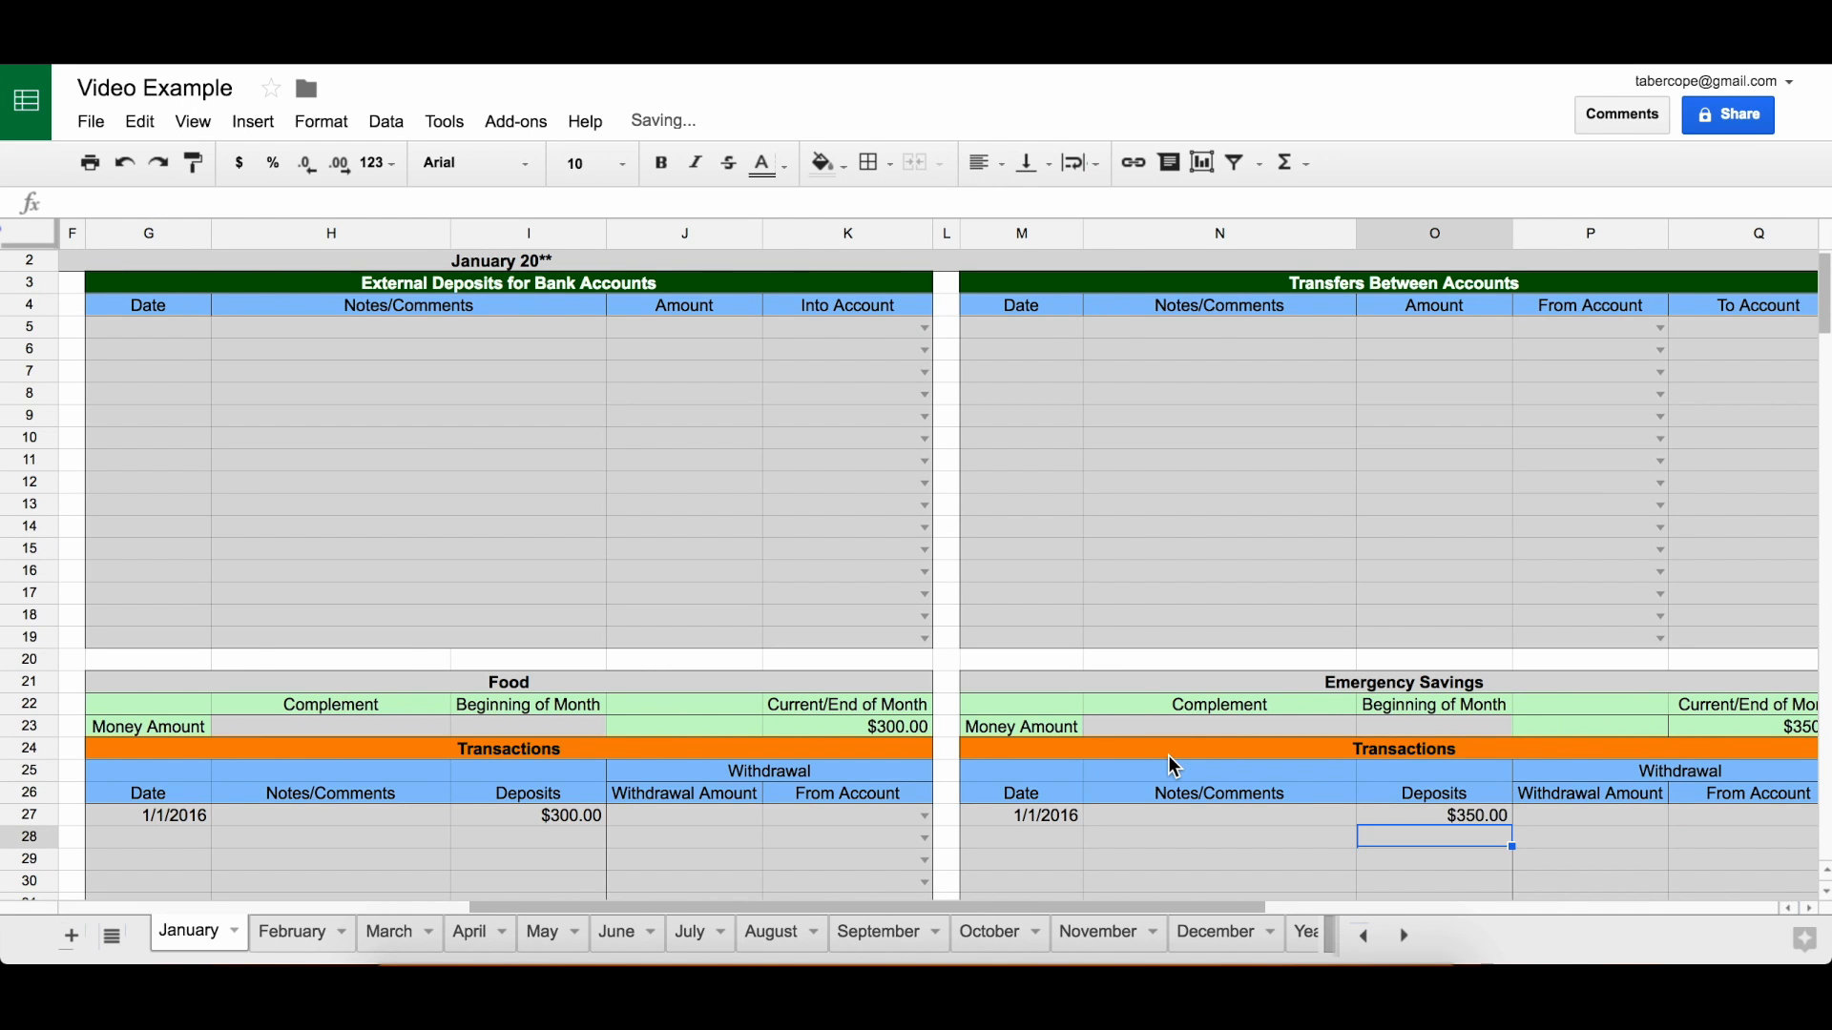
- Check Money not Allocated in January and try a Food deposit of 310 in the first transaction
scroll(1170, 758, "left", 10)
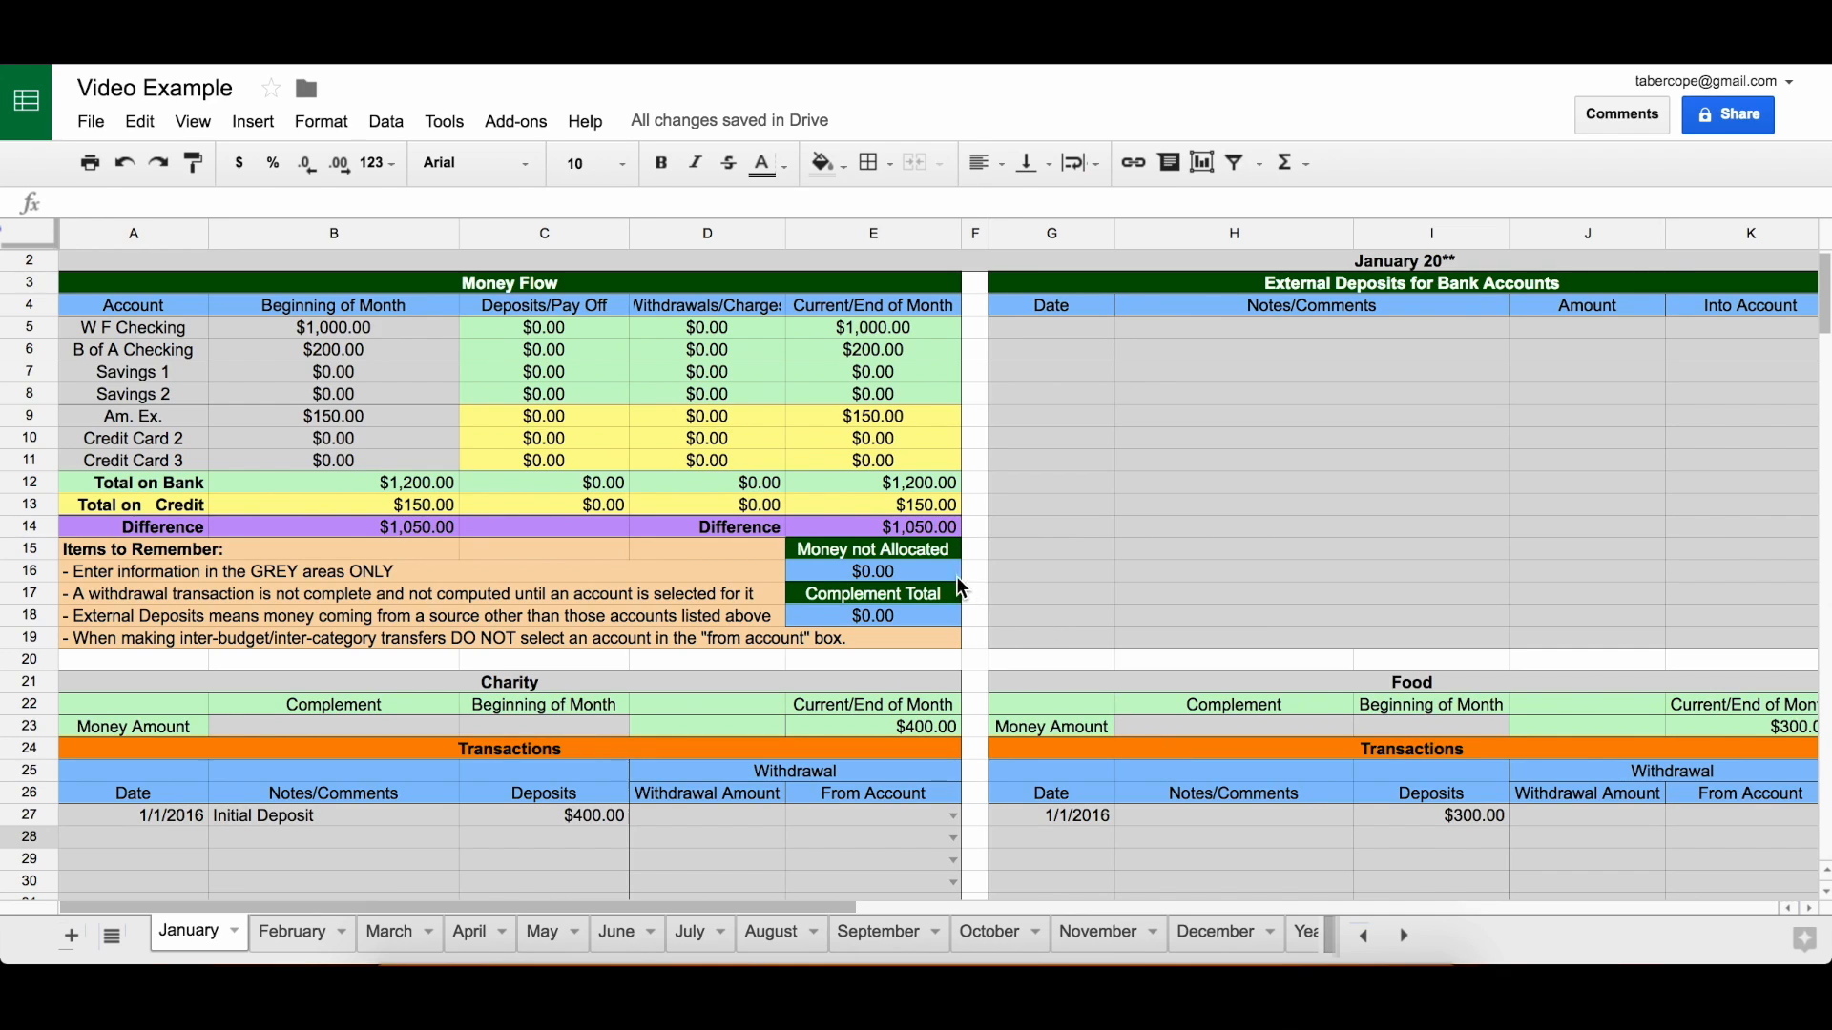
left_click(953, 578)
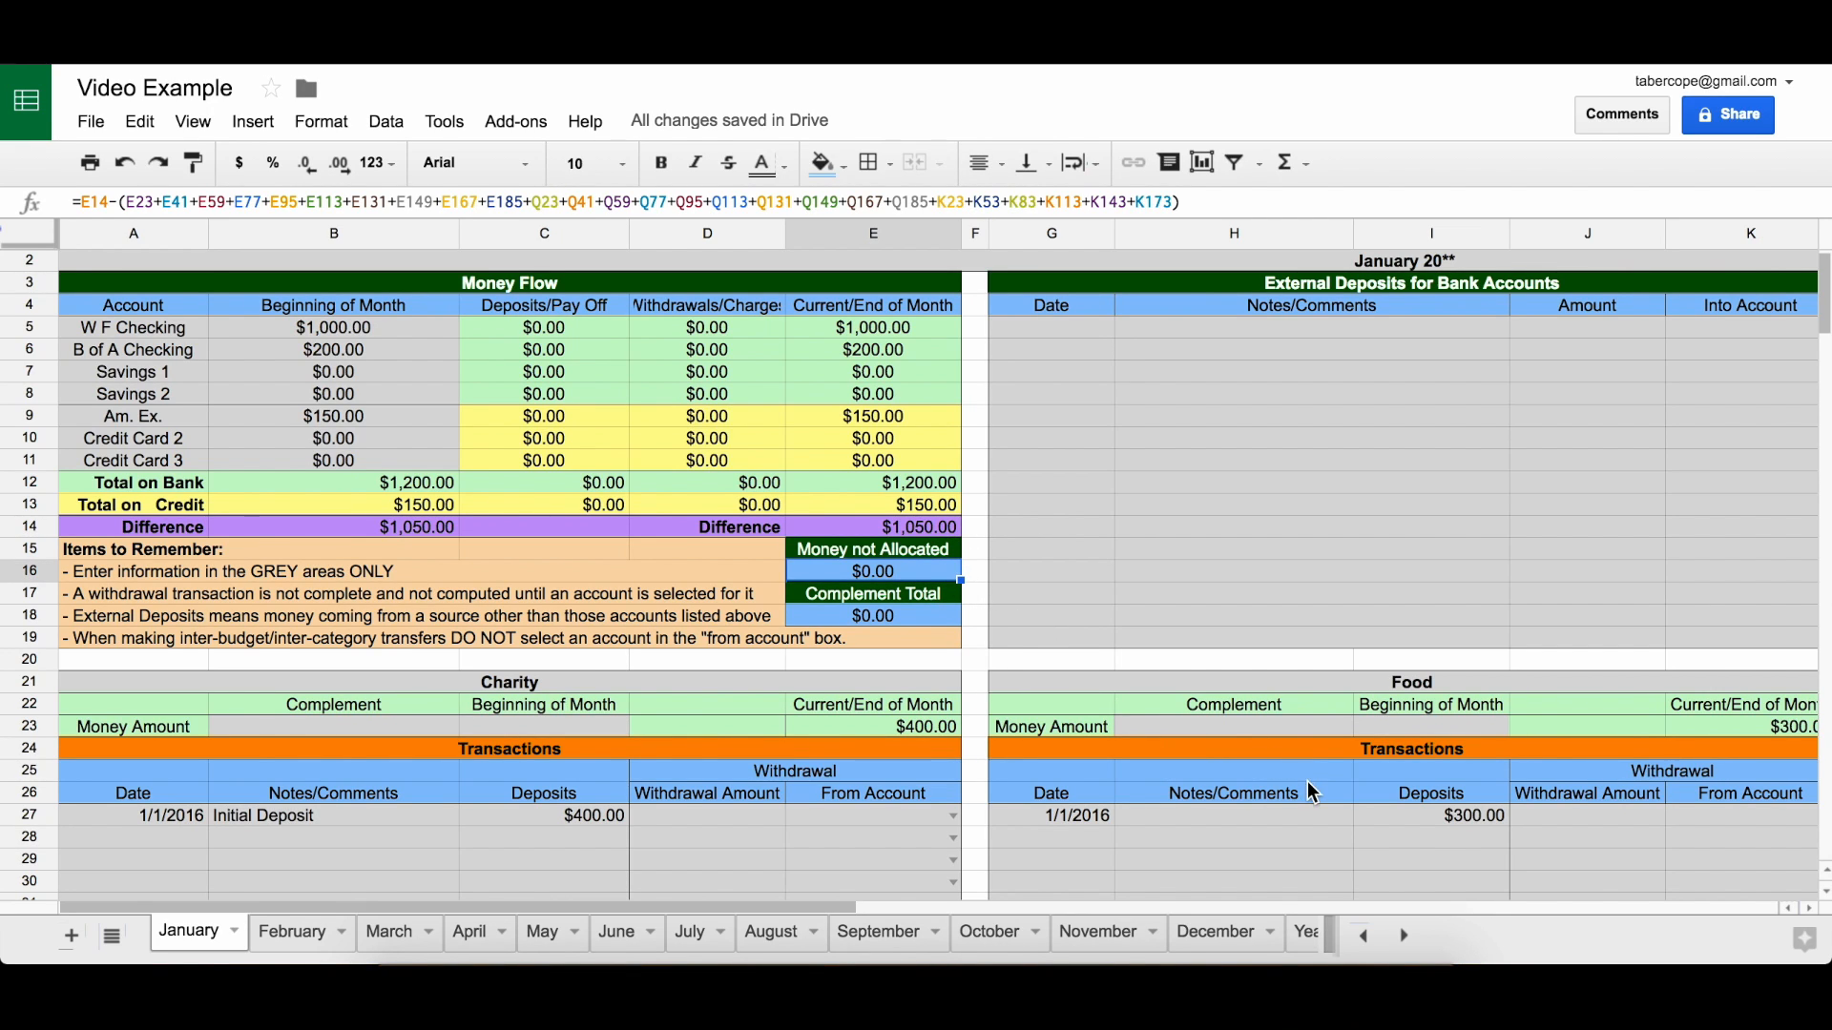
left_click(1431, 816)
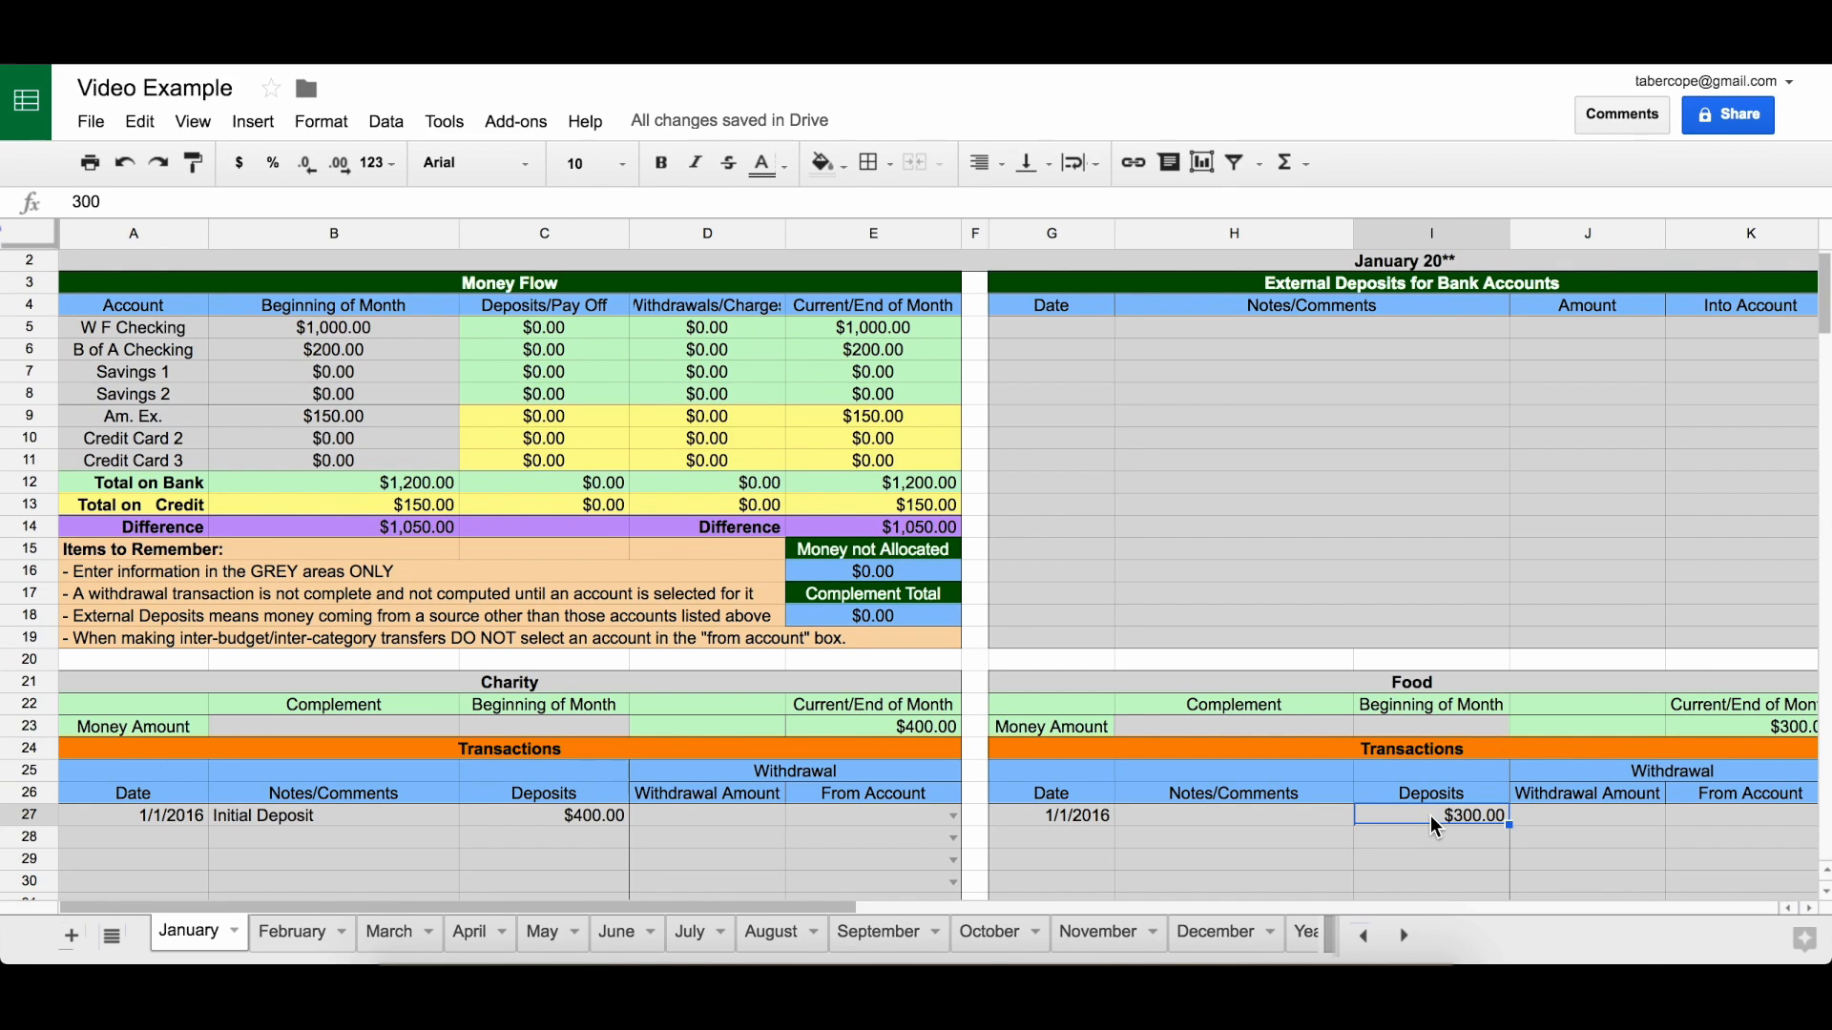
type("310")
key("Return")
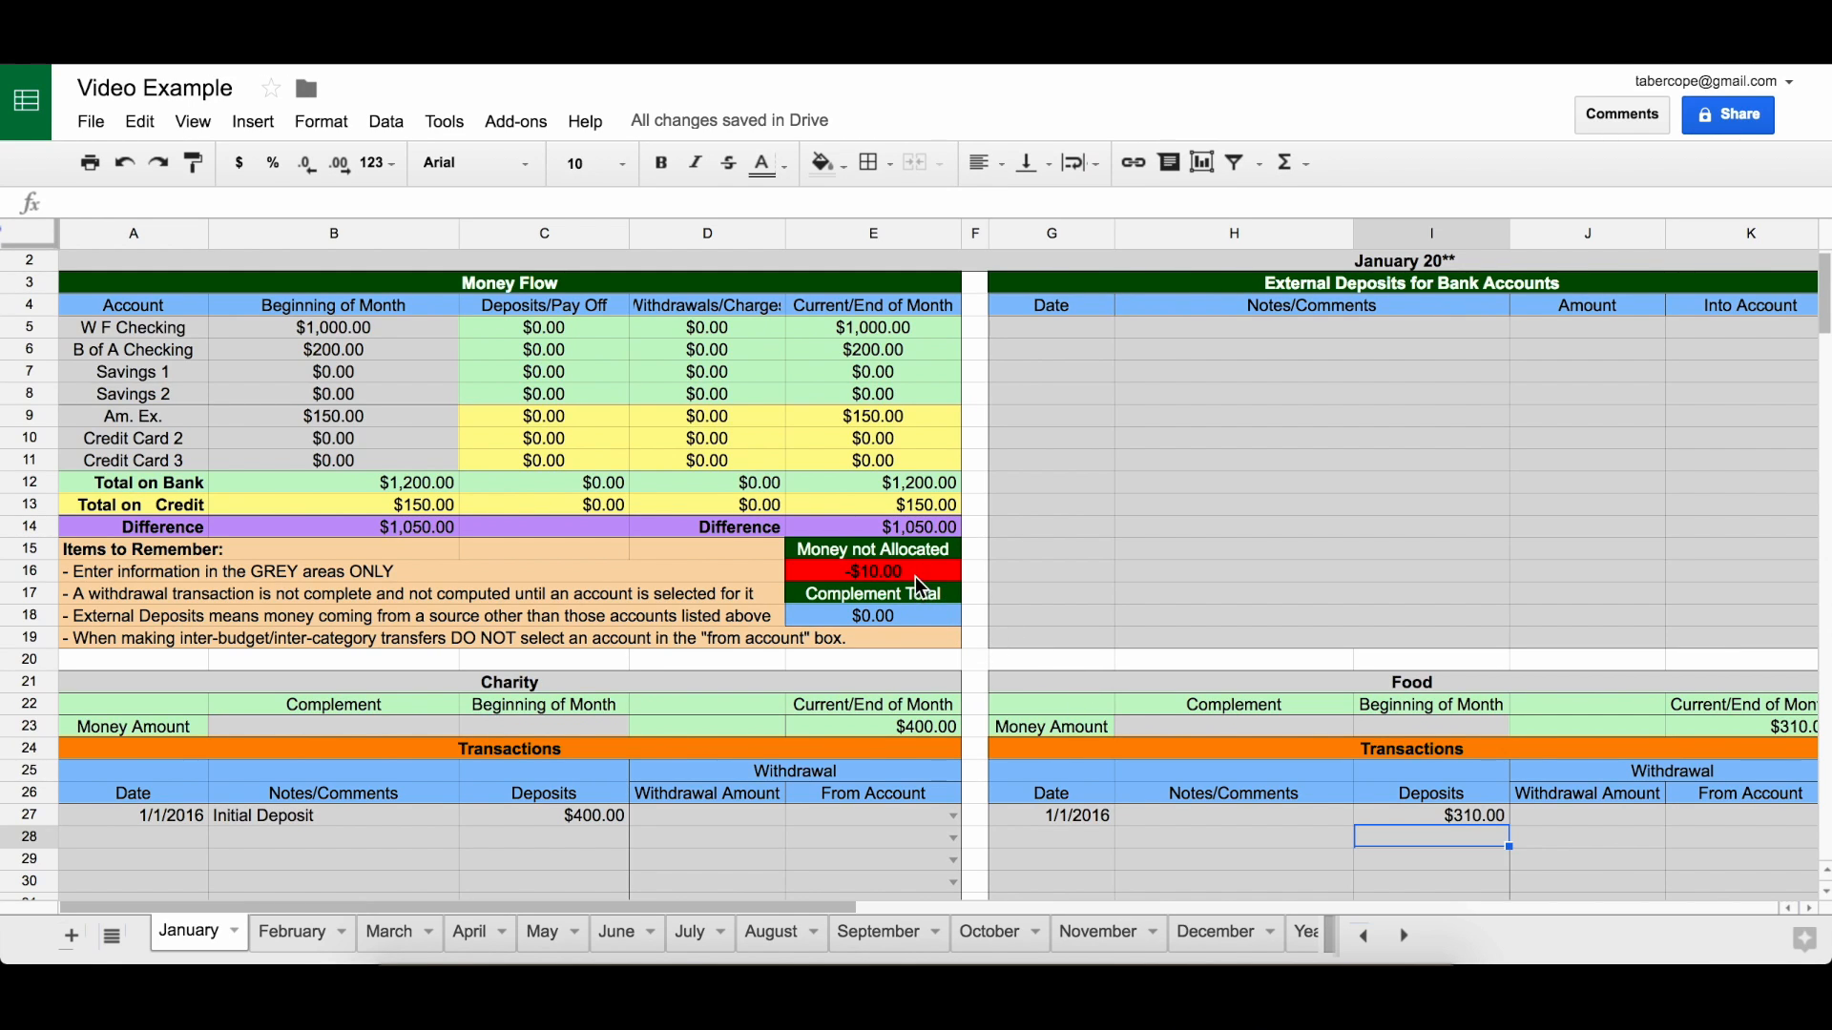
- Set the deposit in January's first Food transaction back to 300
left_click(1404, 819)
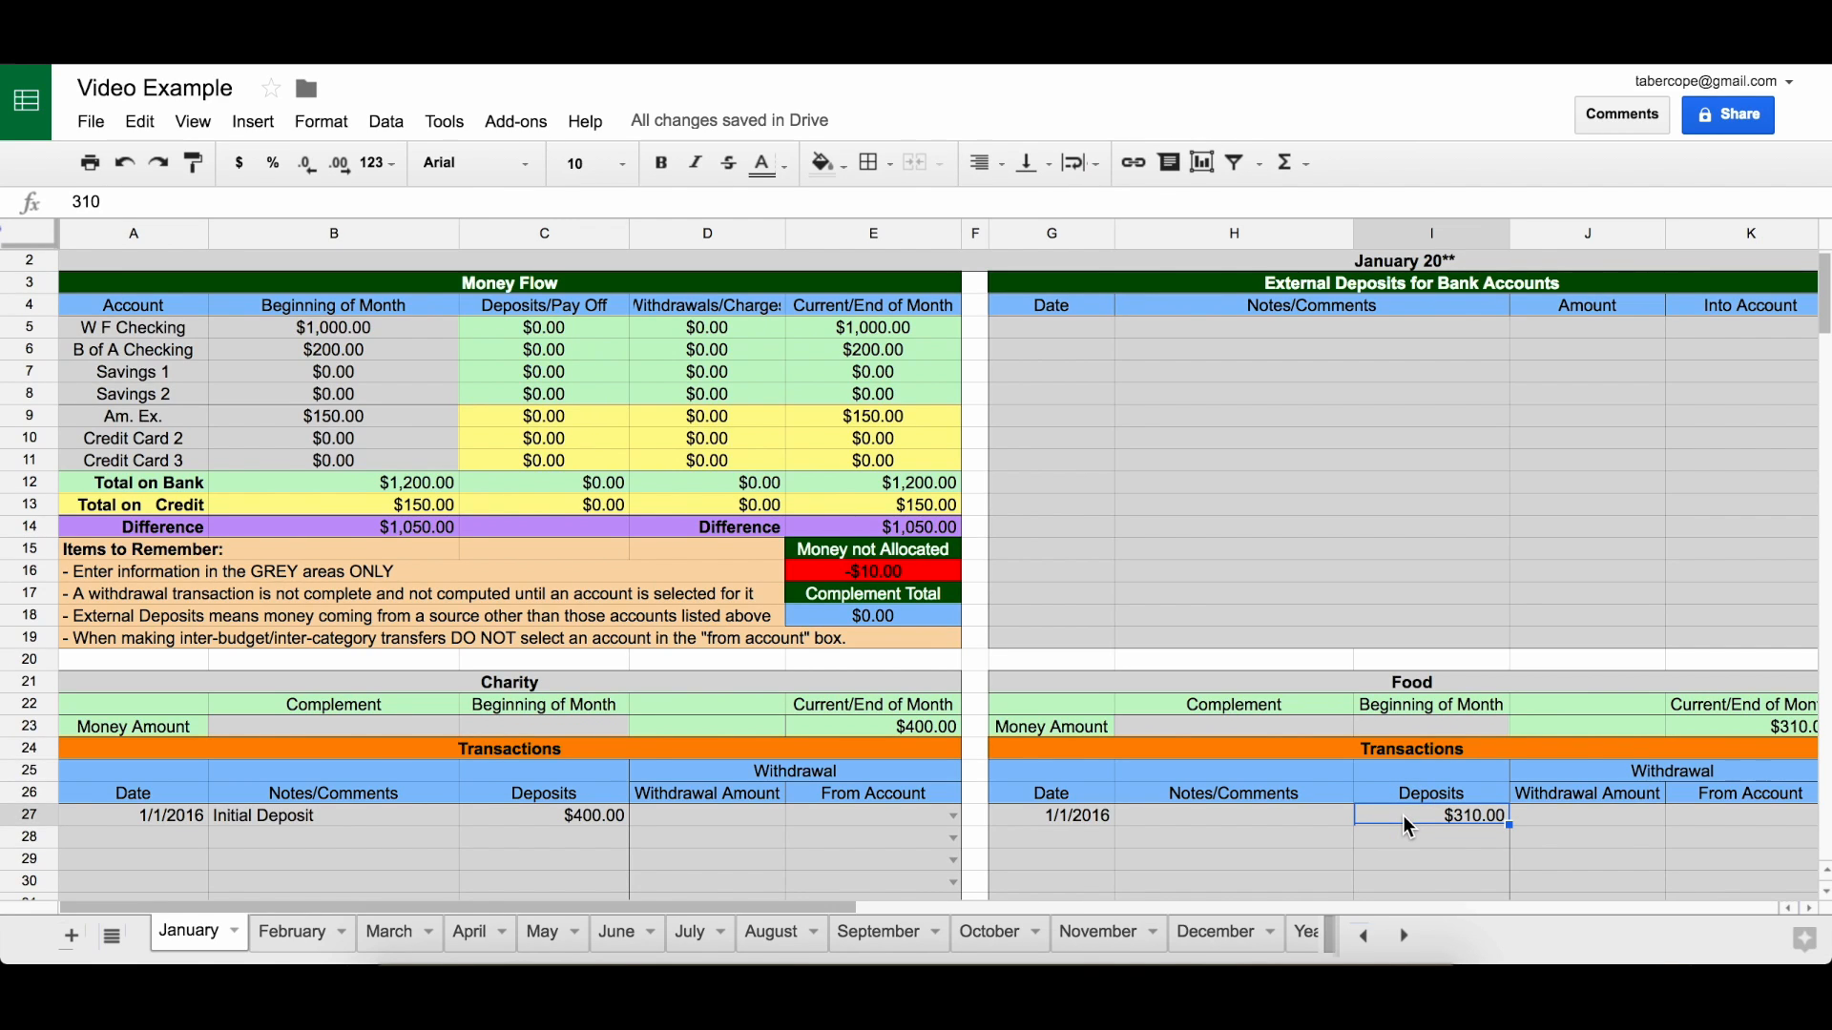
type("300")
key("Return")
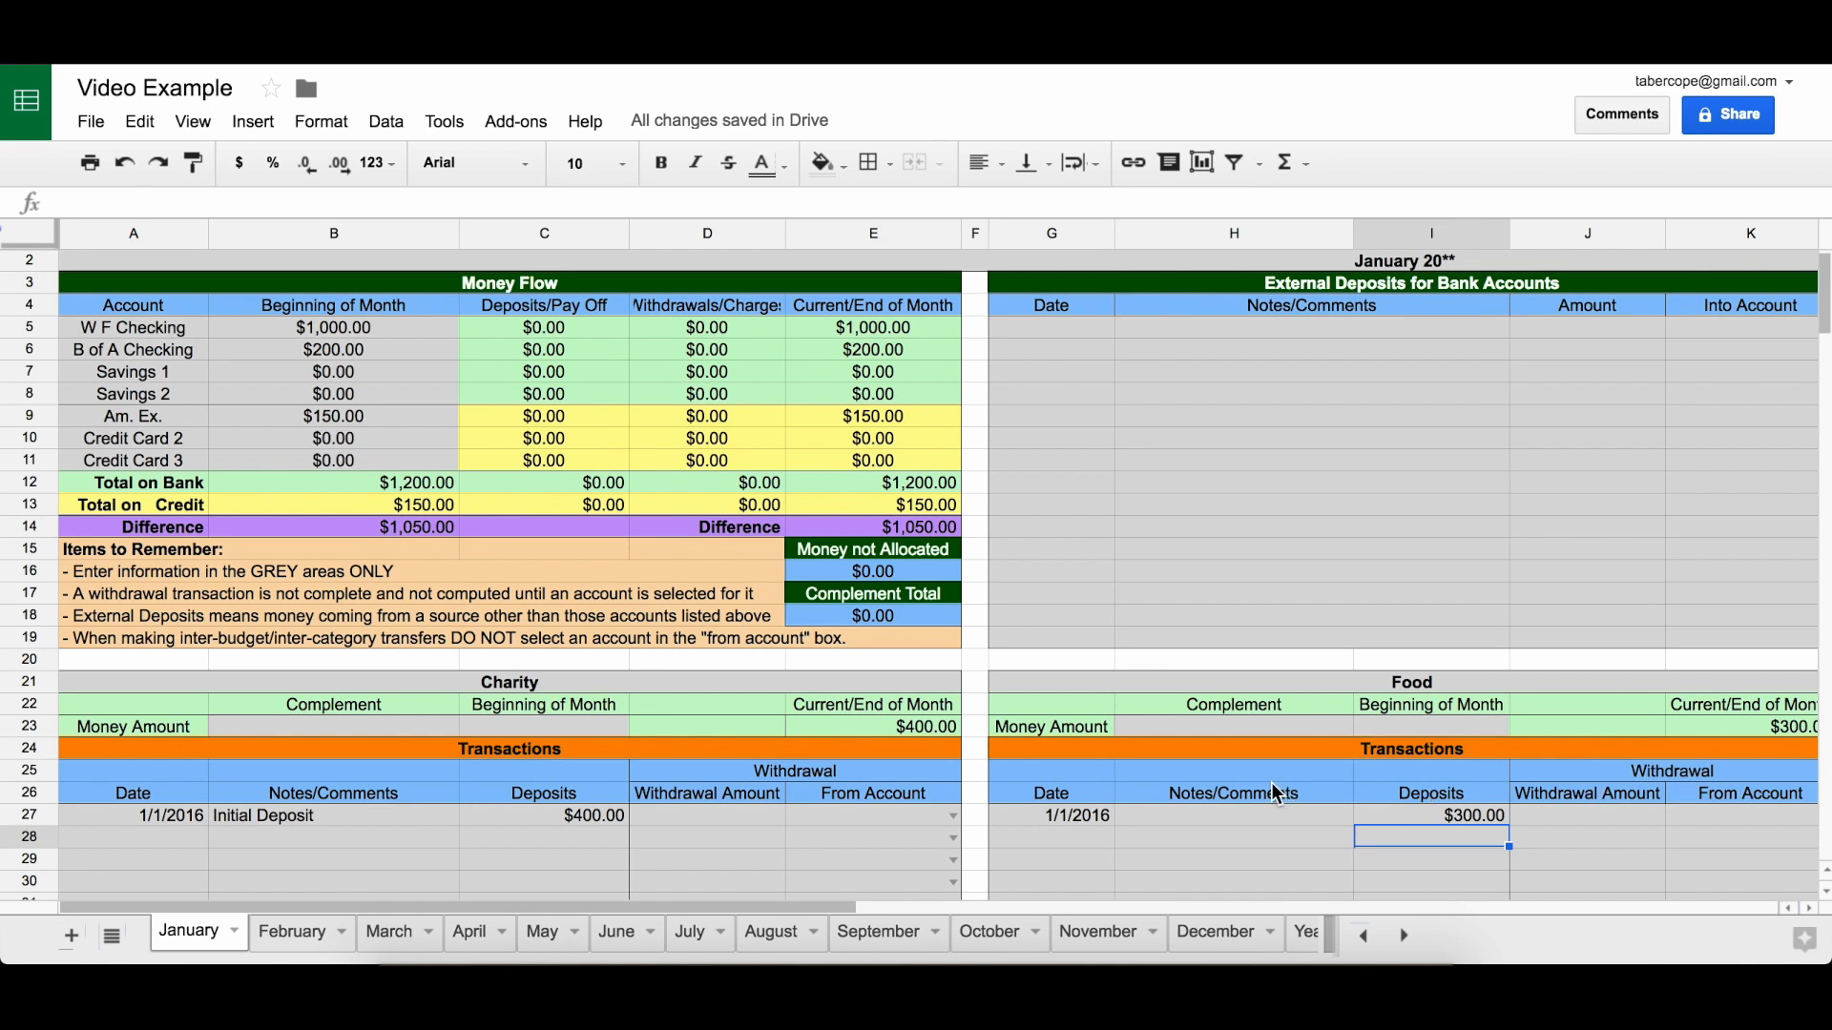
- Enter a Complement amount of 300 for January's Food category
left_click(1238, 733)
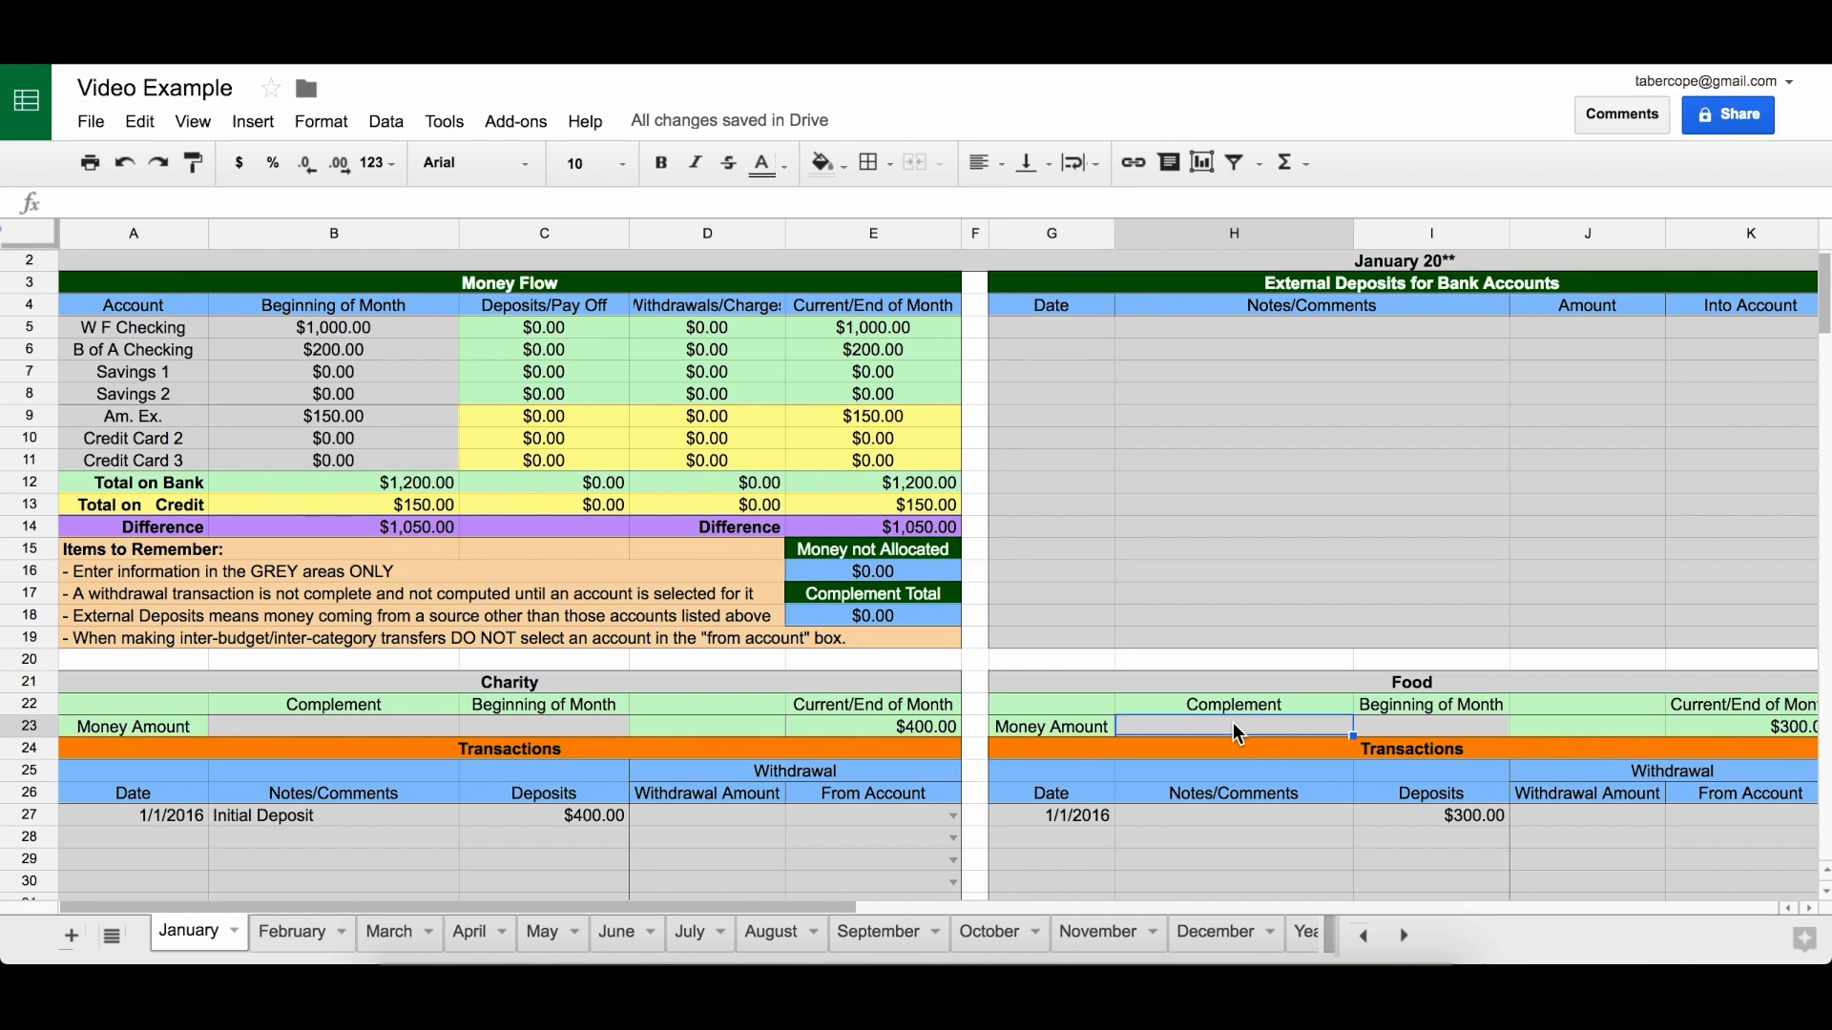
type("300")
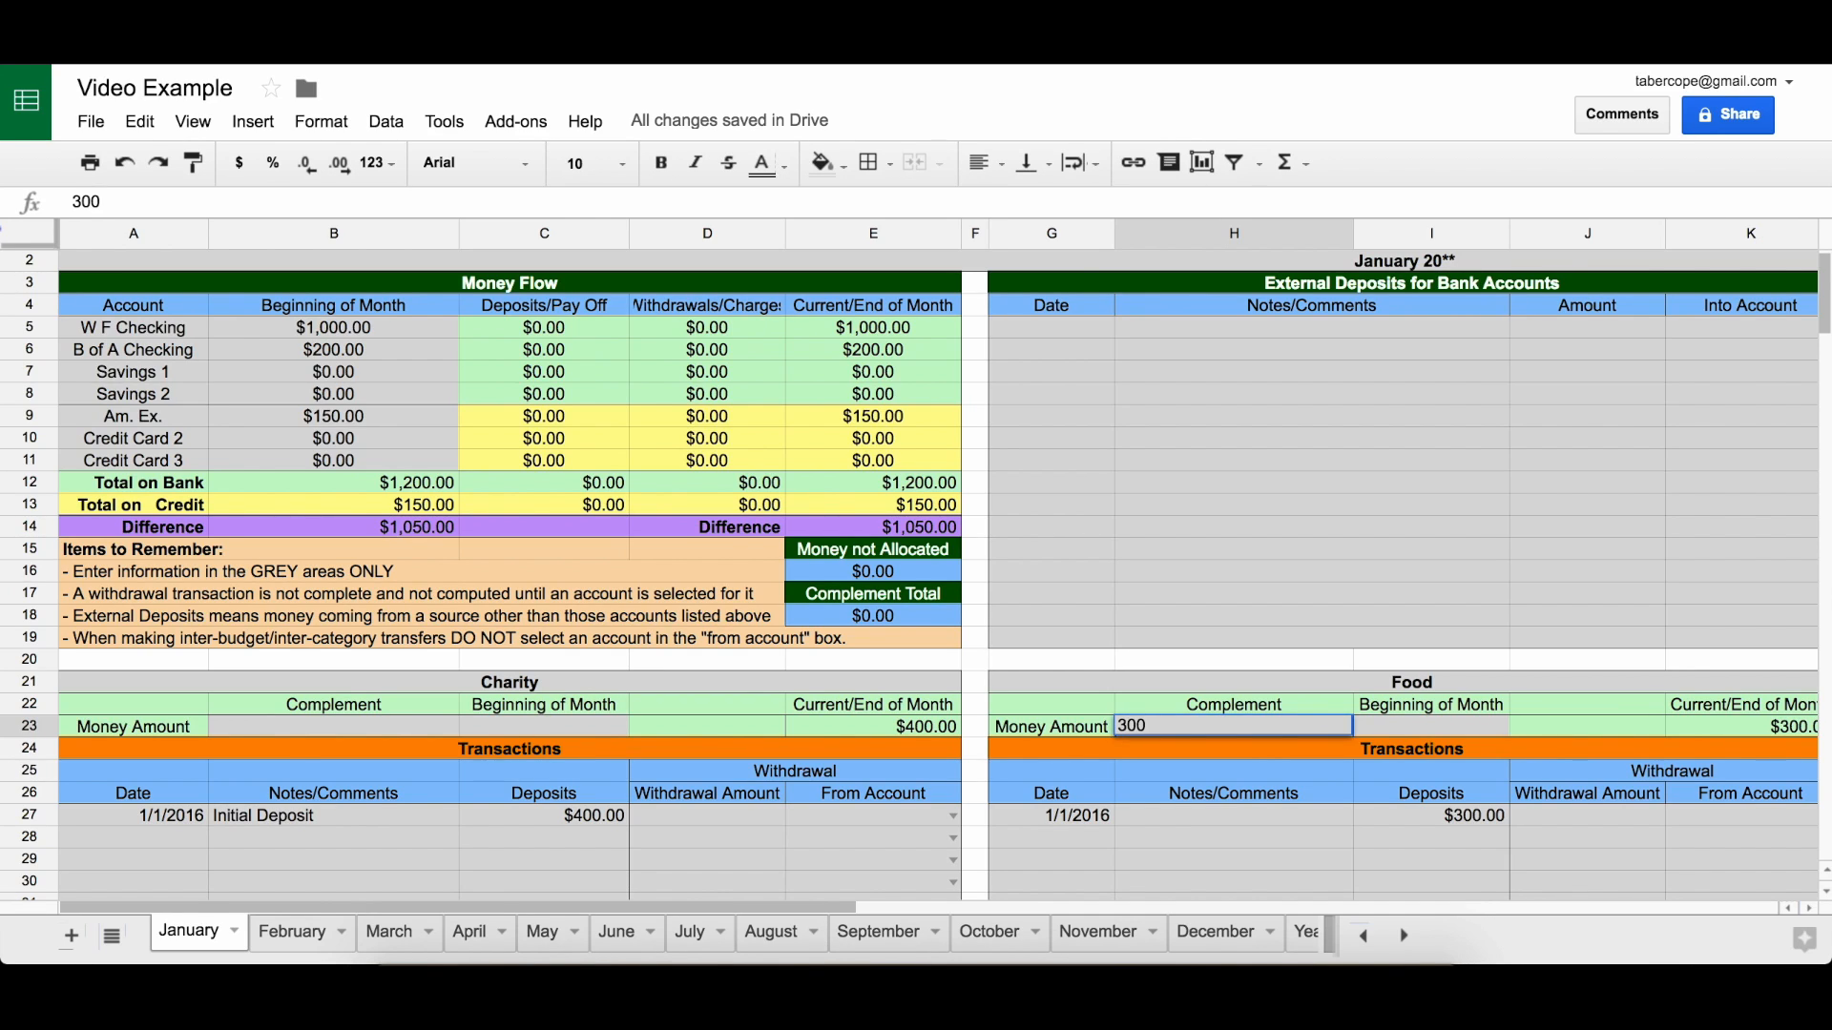
key("Return")
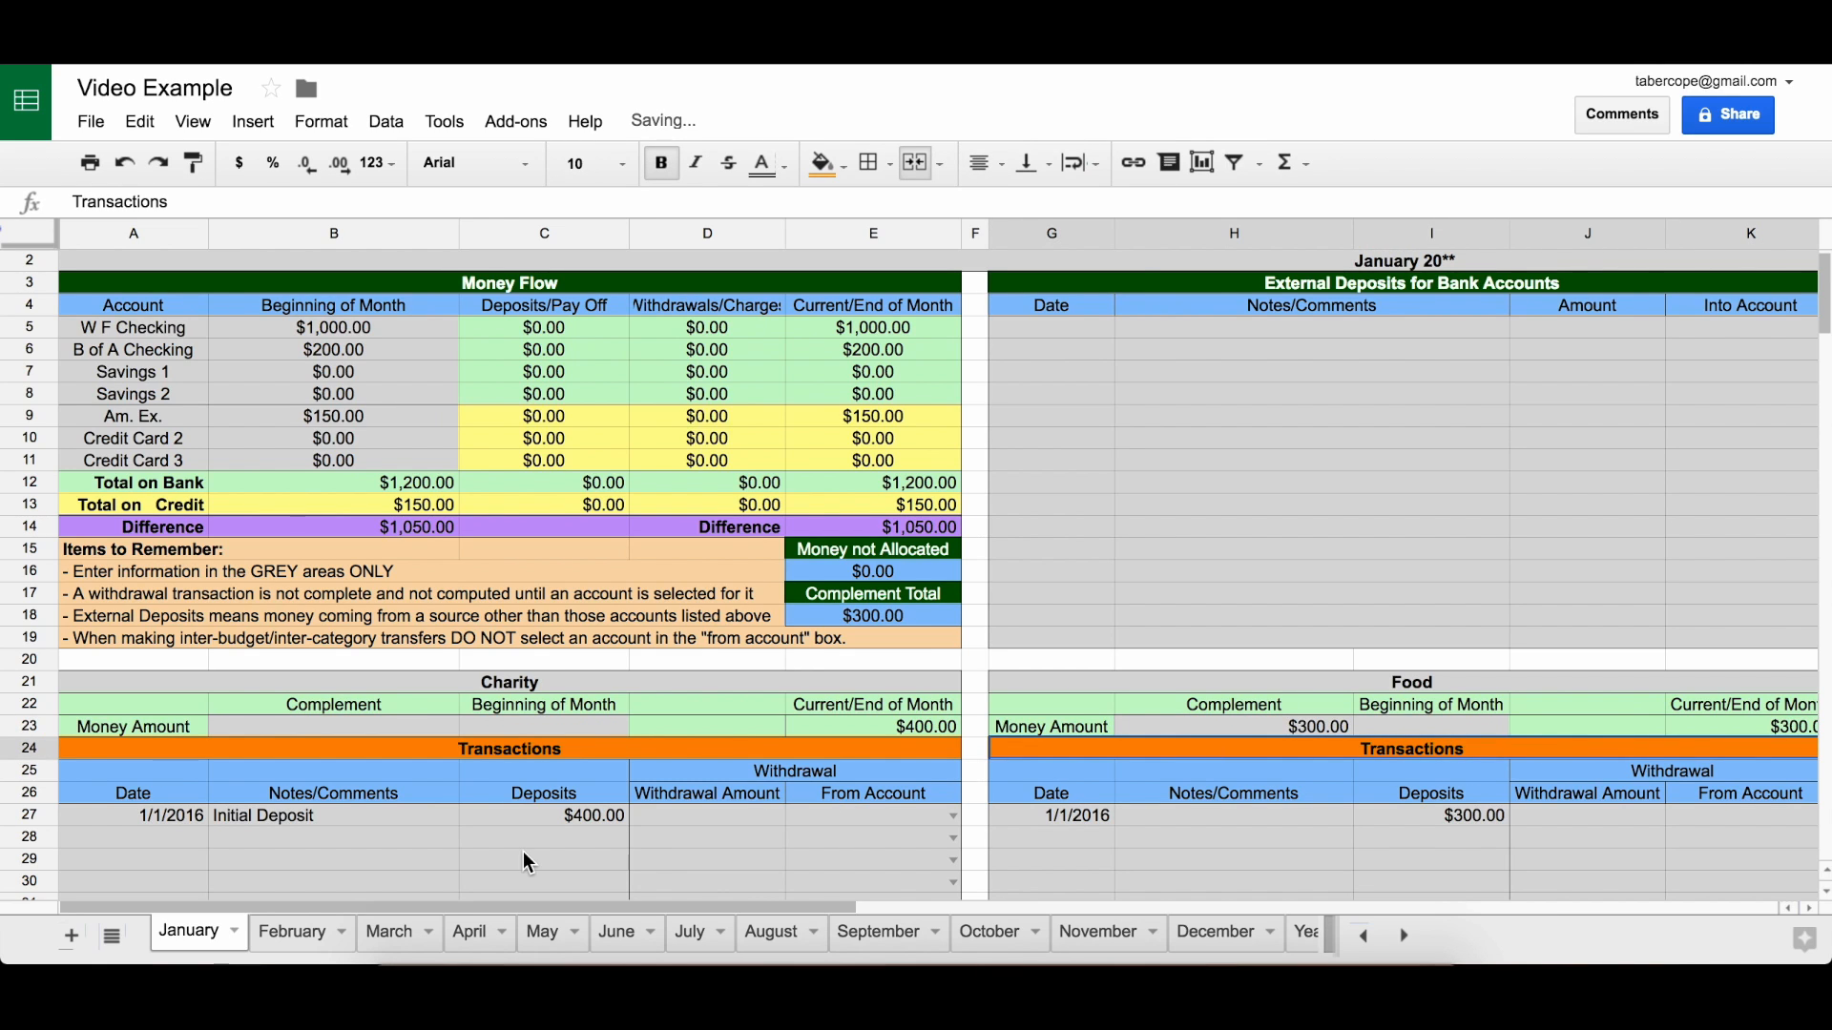
- Check the source of Food's Complement amount in February and the formula of January's Complement Total
left_click(295, 935)
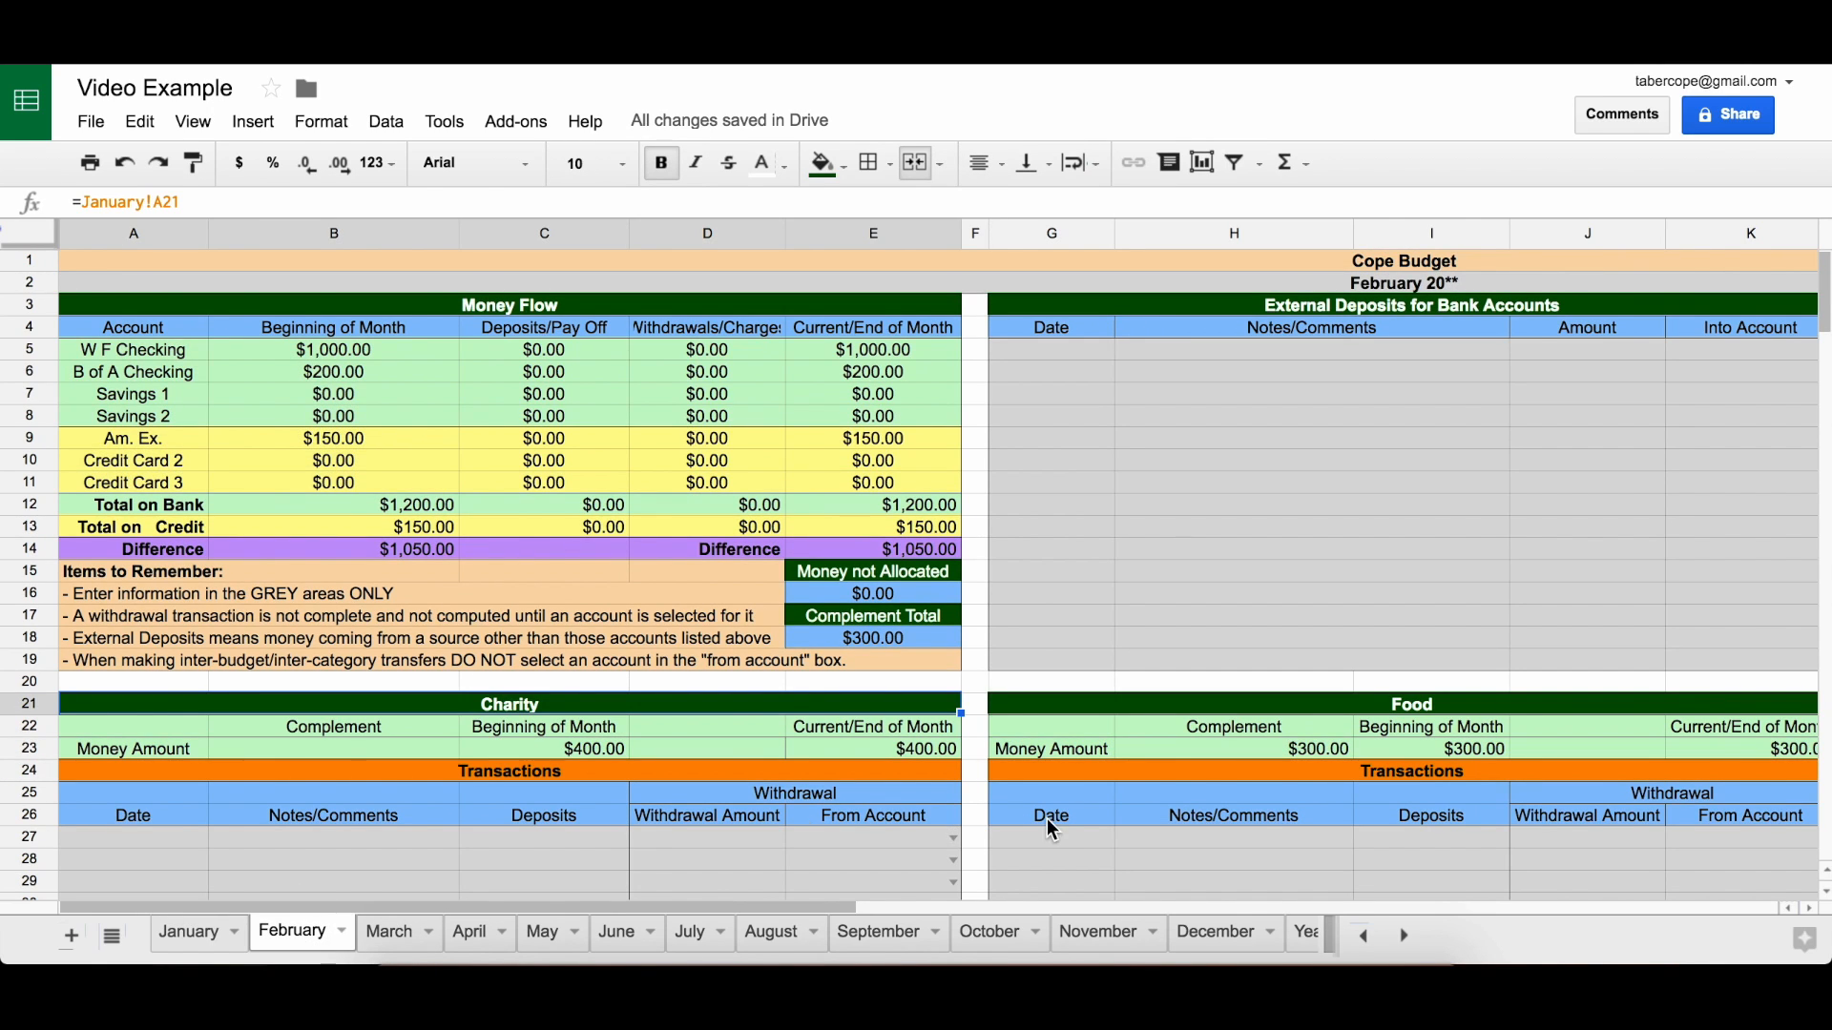
left_click(1290, 757)
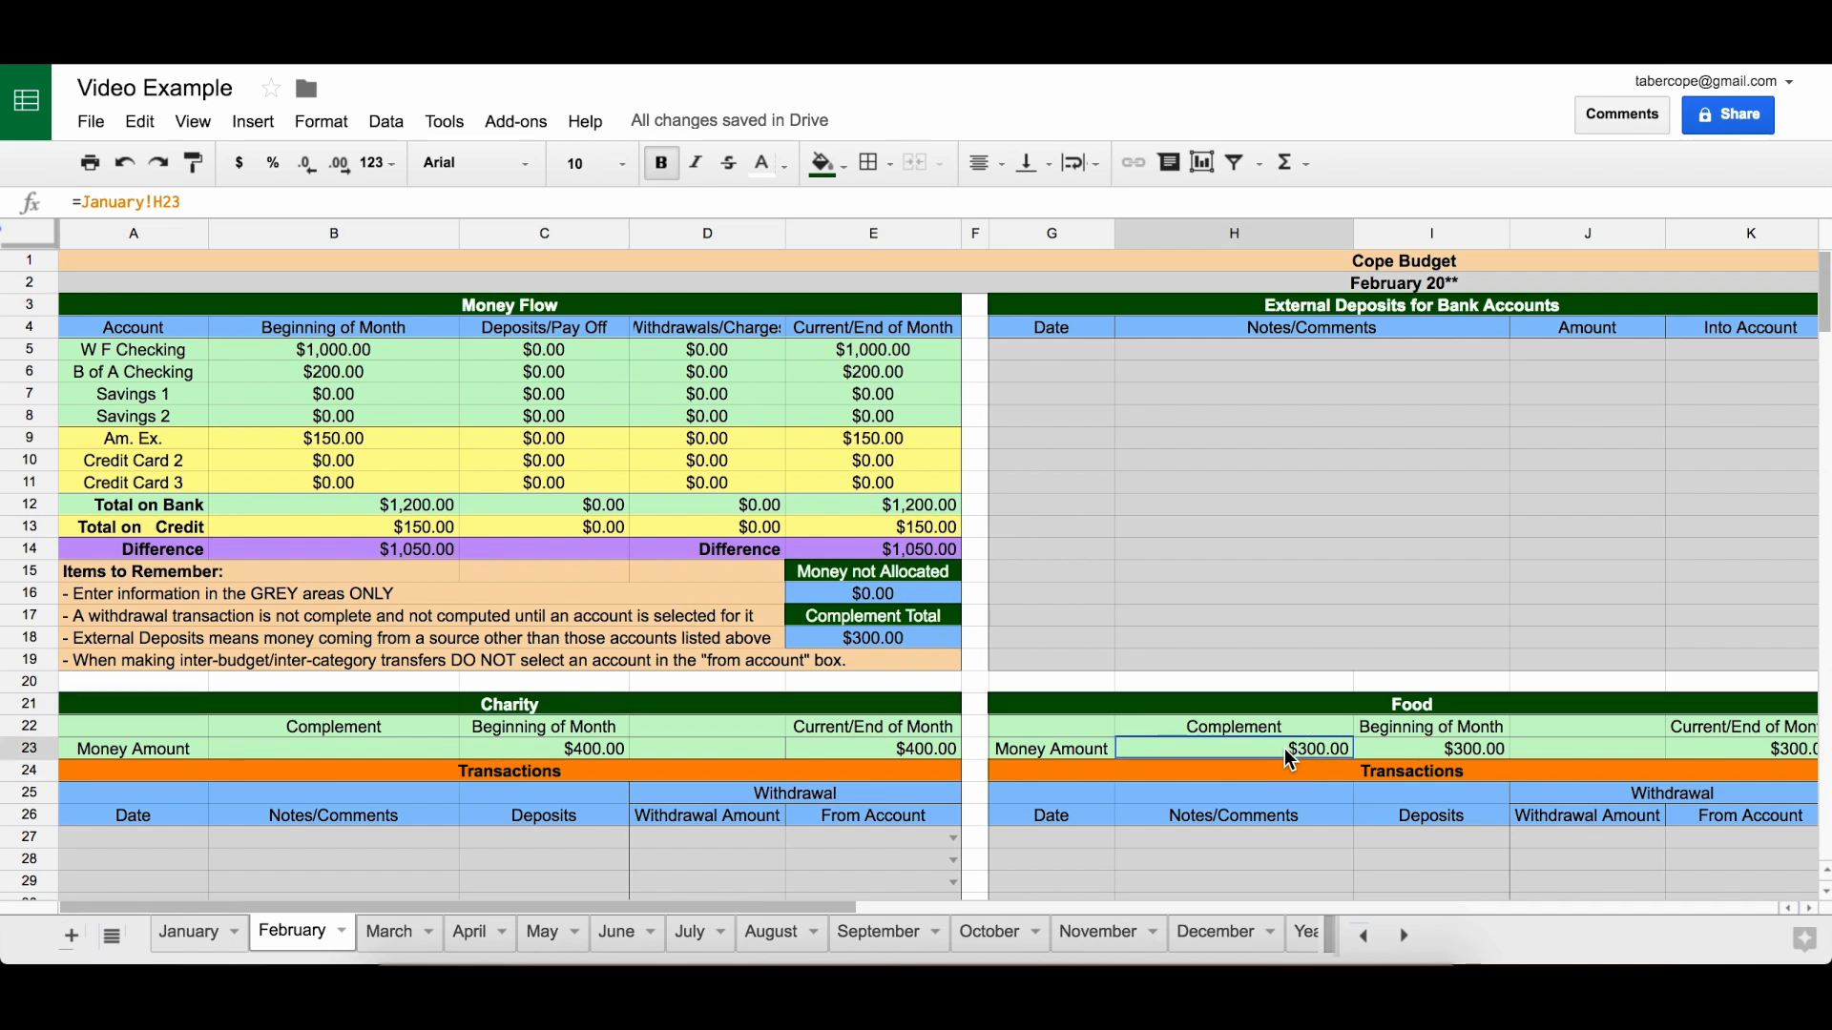
left_click(192, 933)
left_click(931, 617)
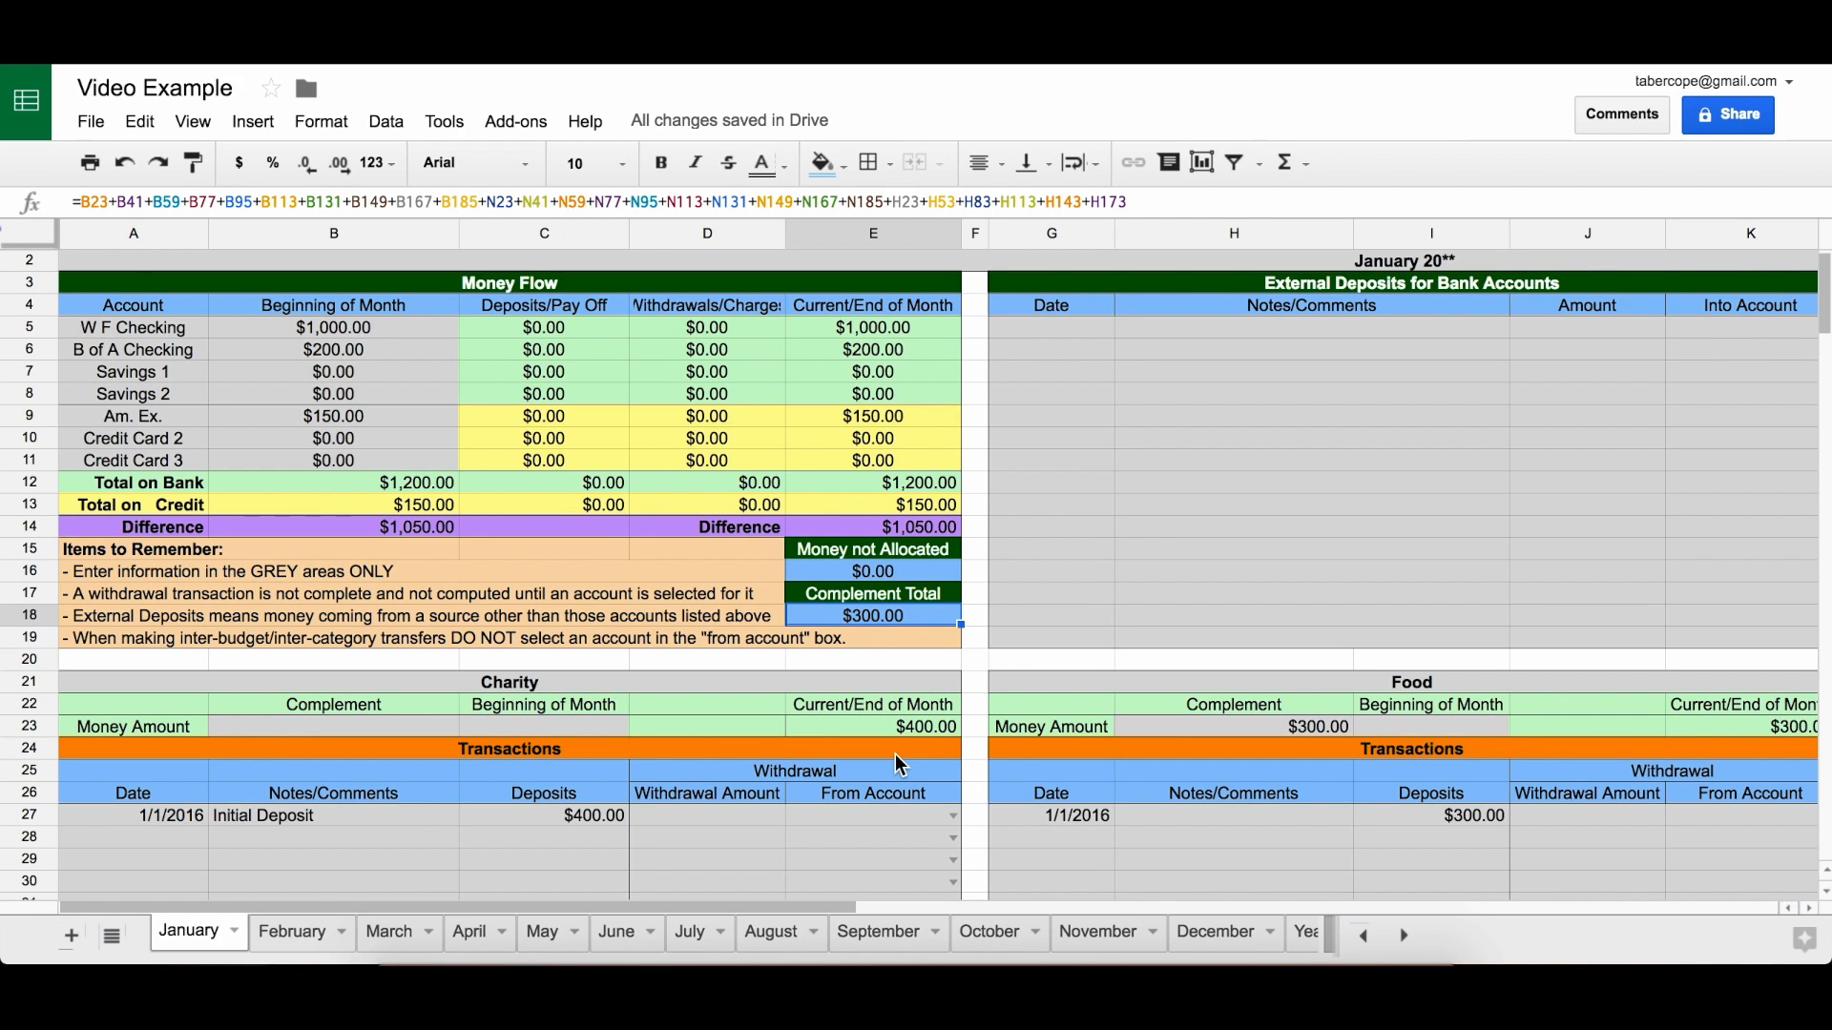
- Enter a Complement amount of 400 for January's Charity category and check the Complement Total
left_click(399, 730)
type("400")
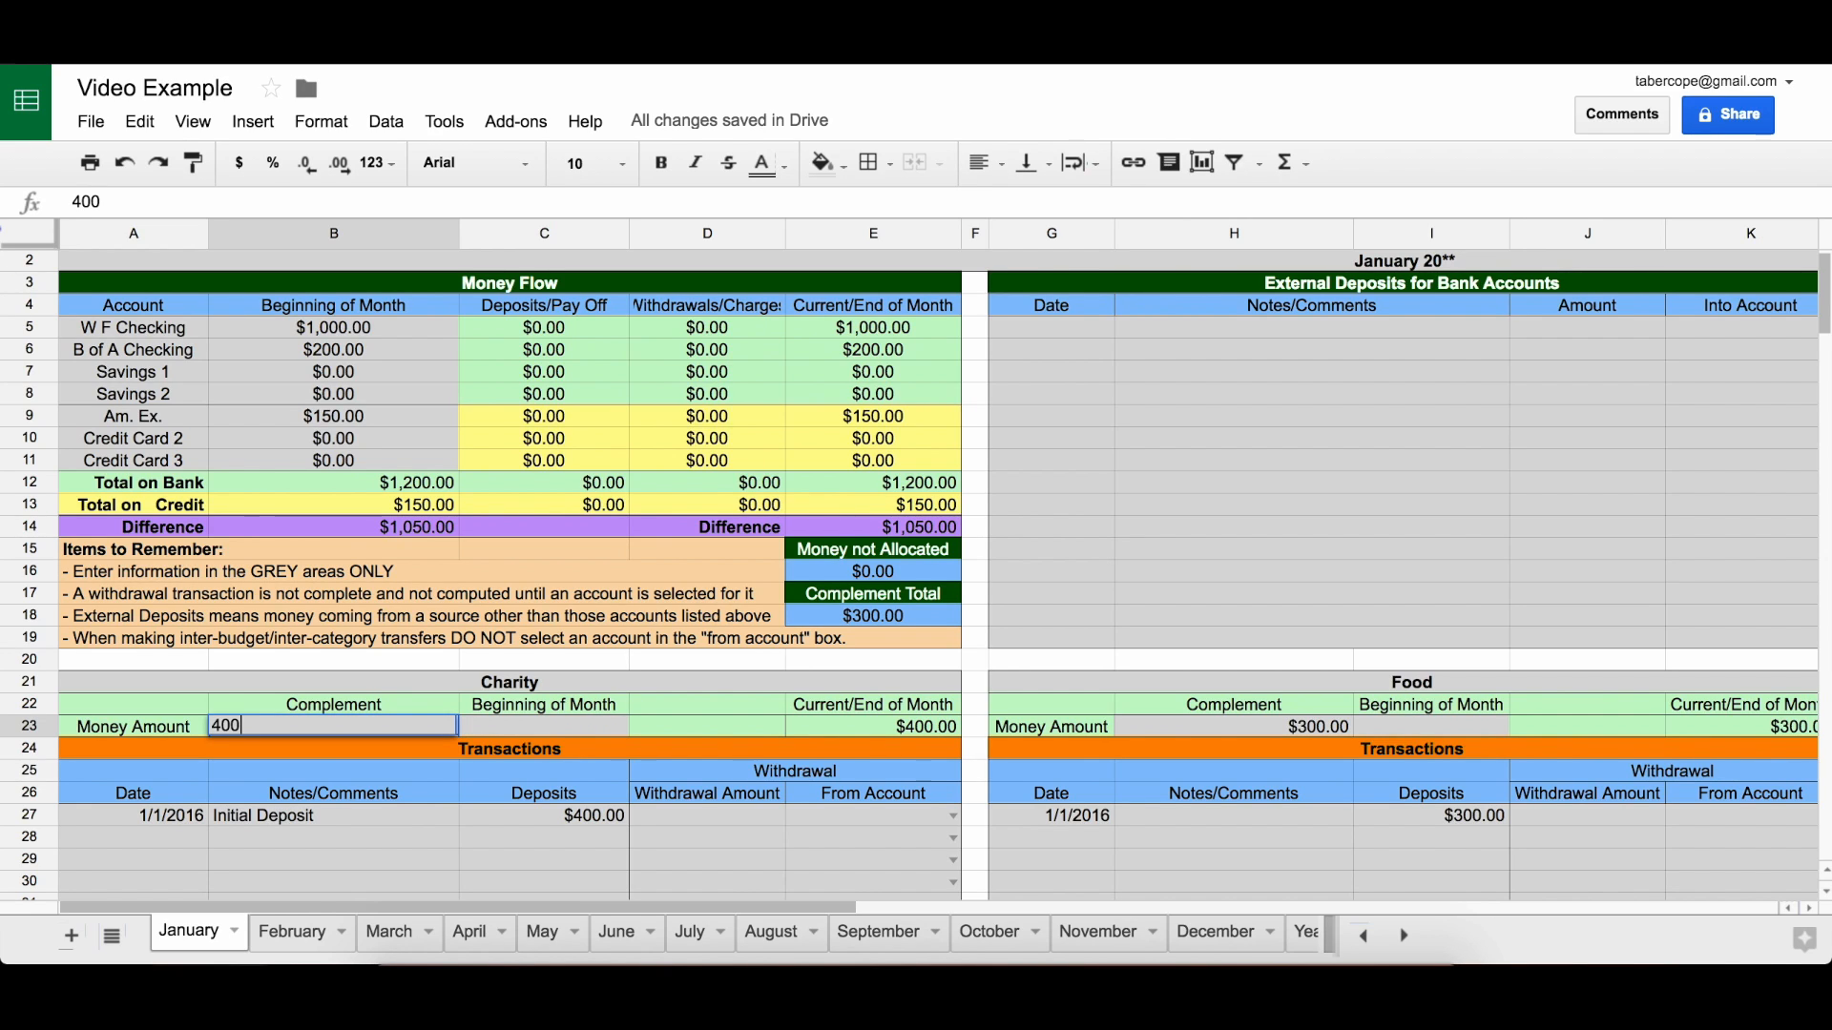
key("Return")
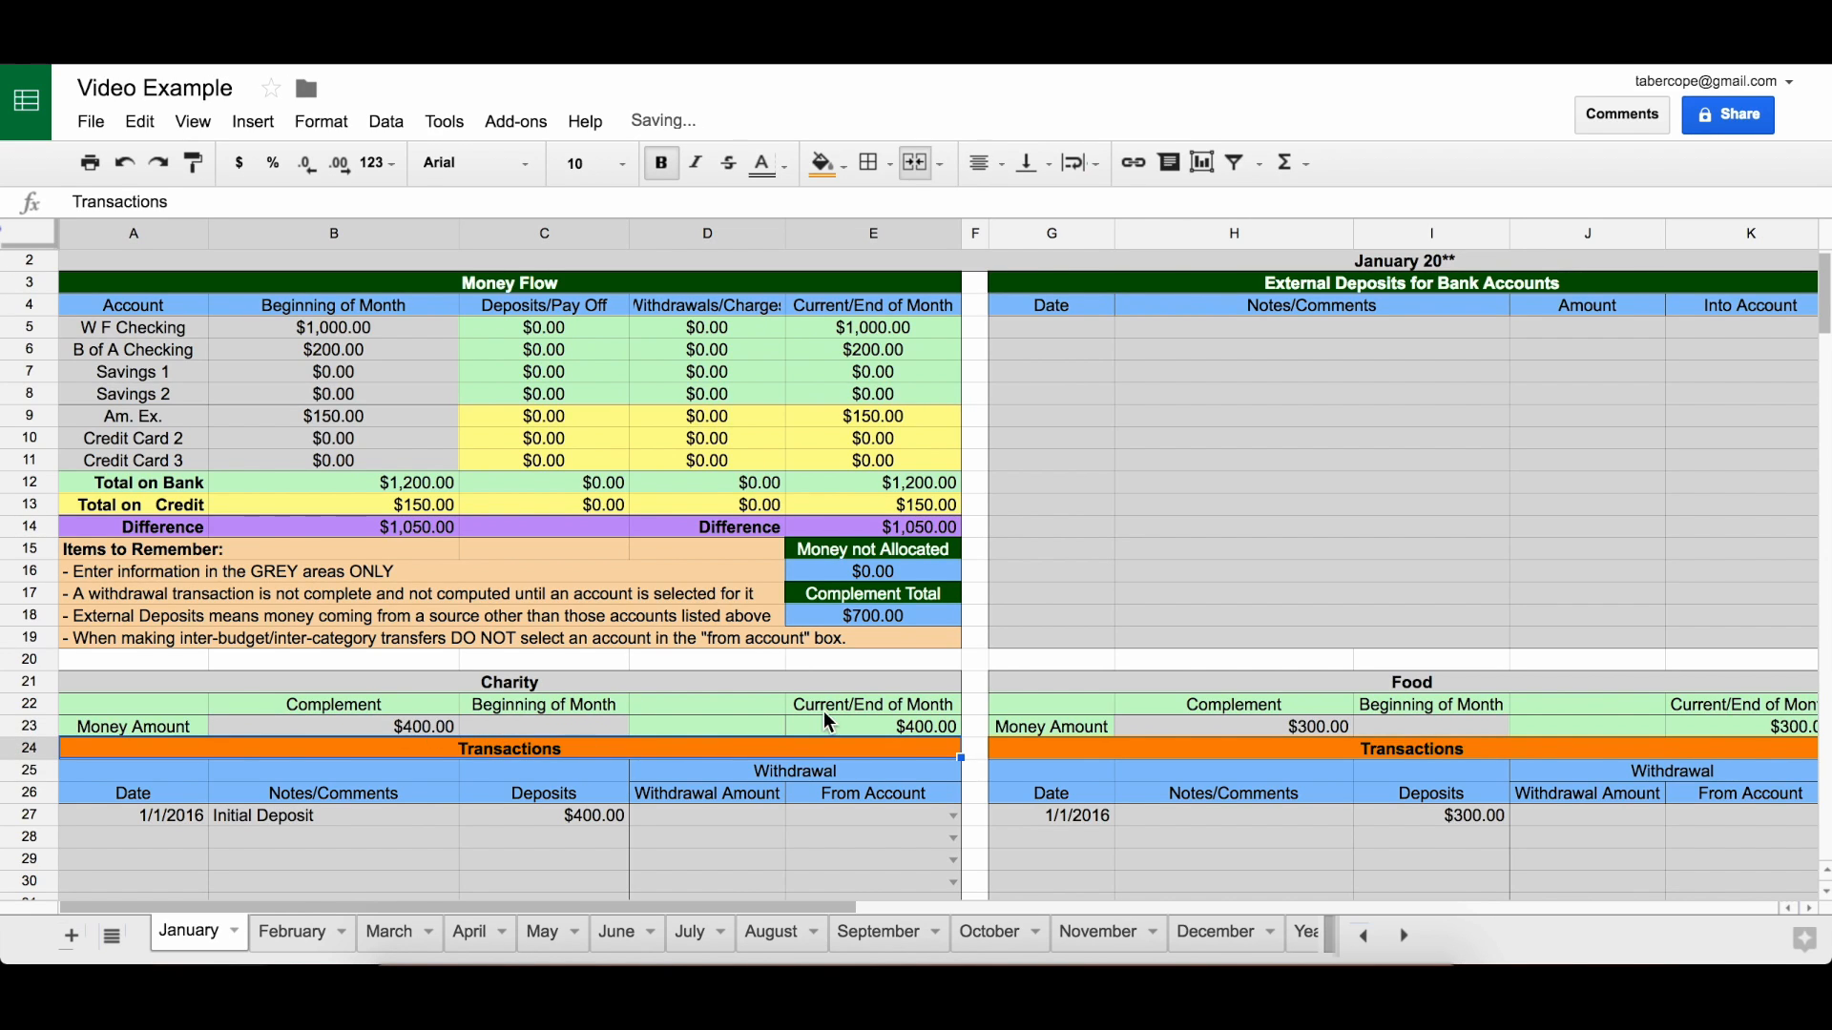
left_click(924, 618)
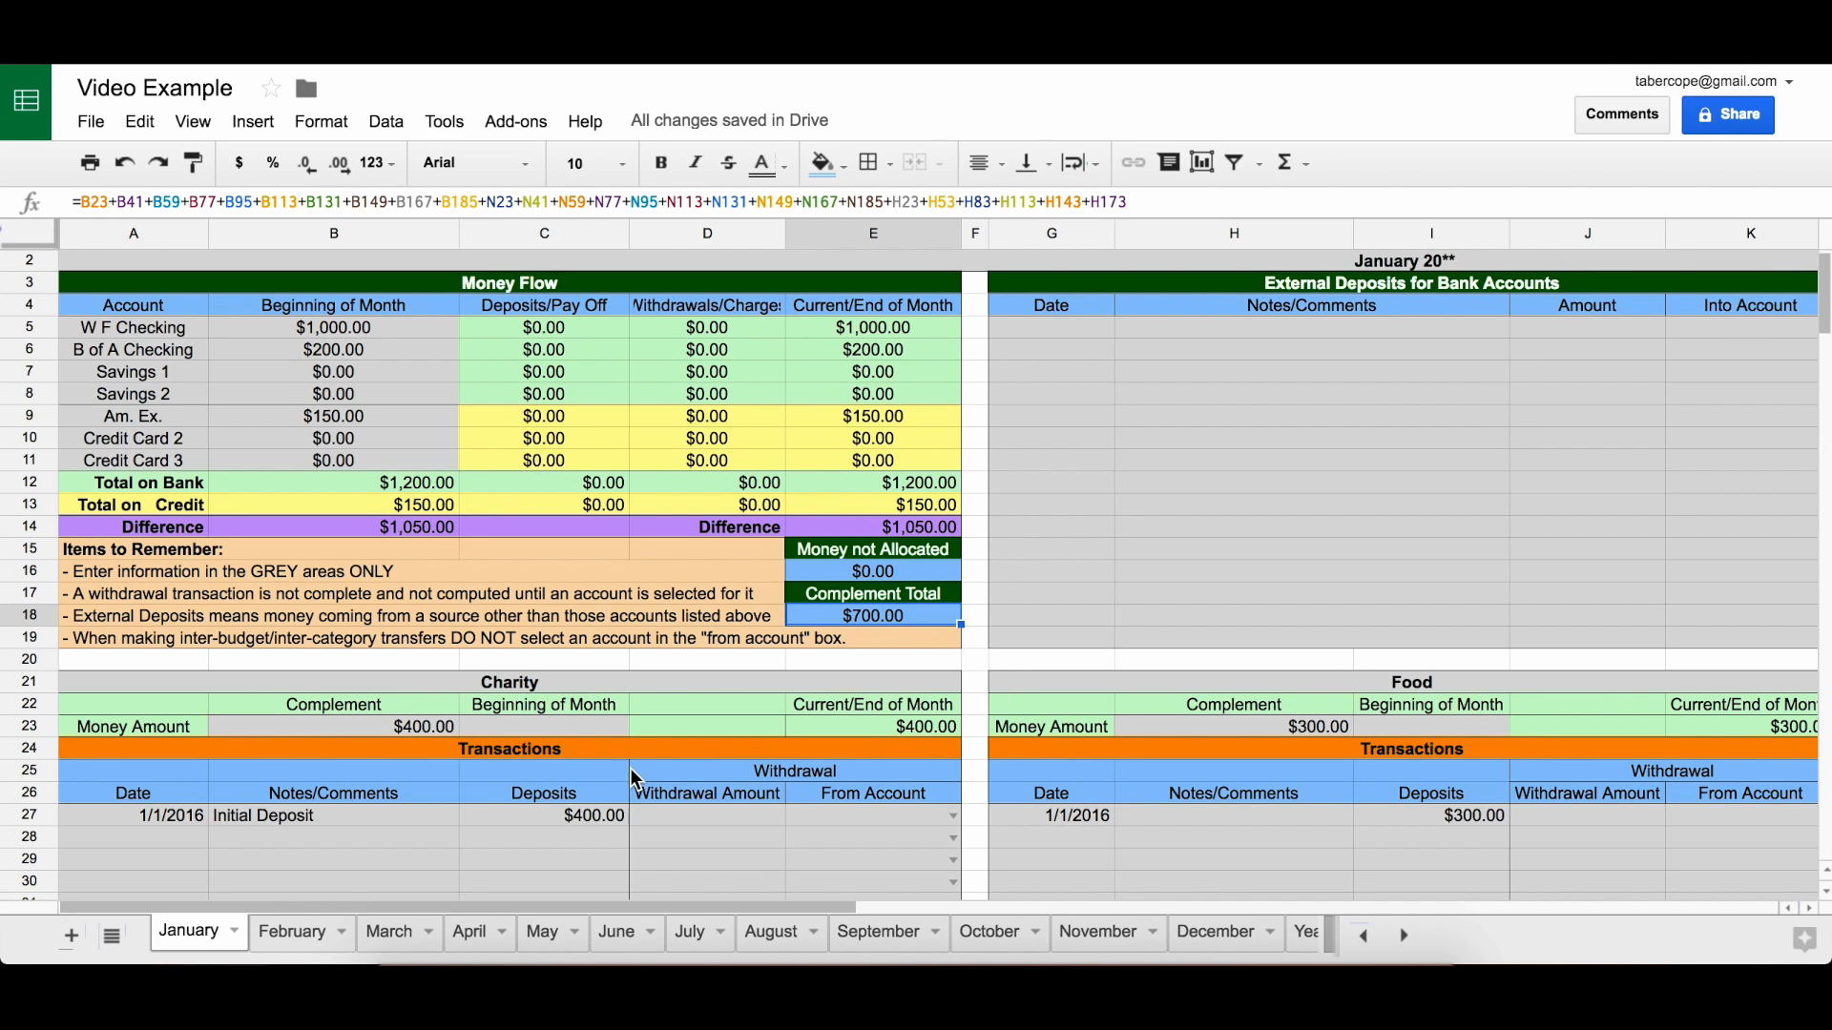
- Compare January's Beginning of Month cells for Charity and W F Checking with the source of February's Charity Beginning of Month amount
left_click(580, 729)
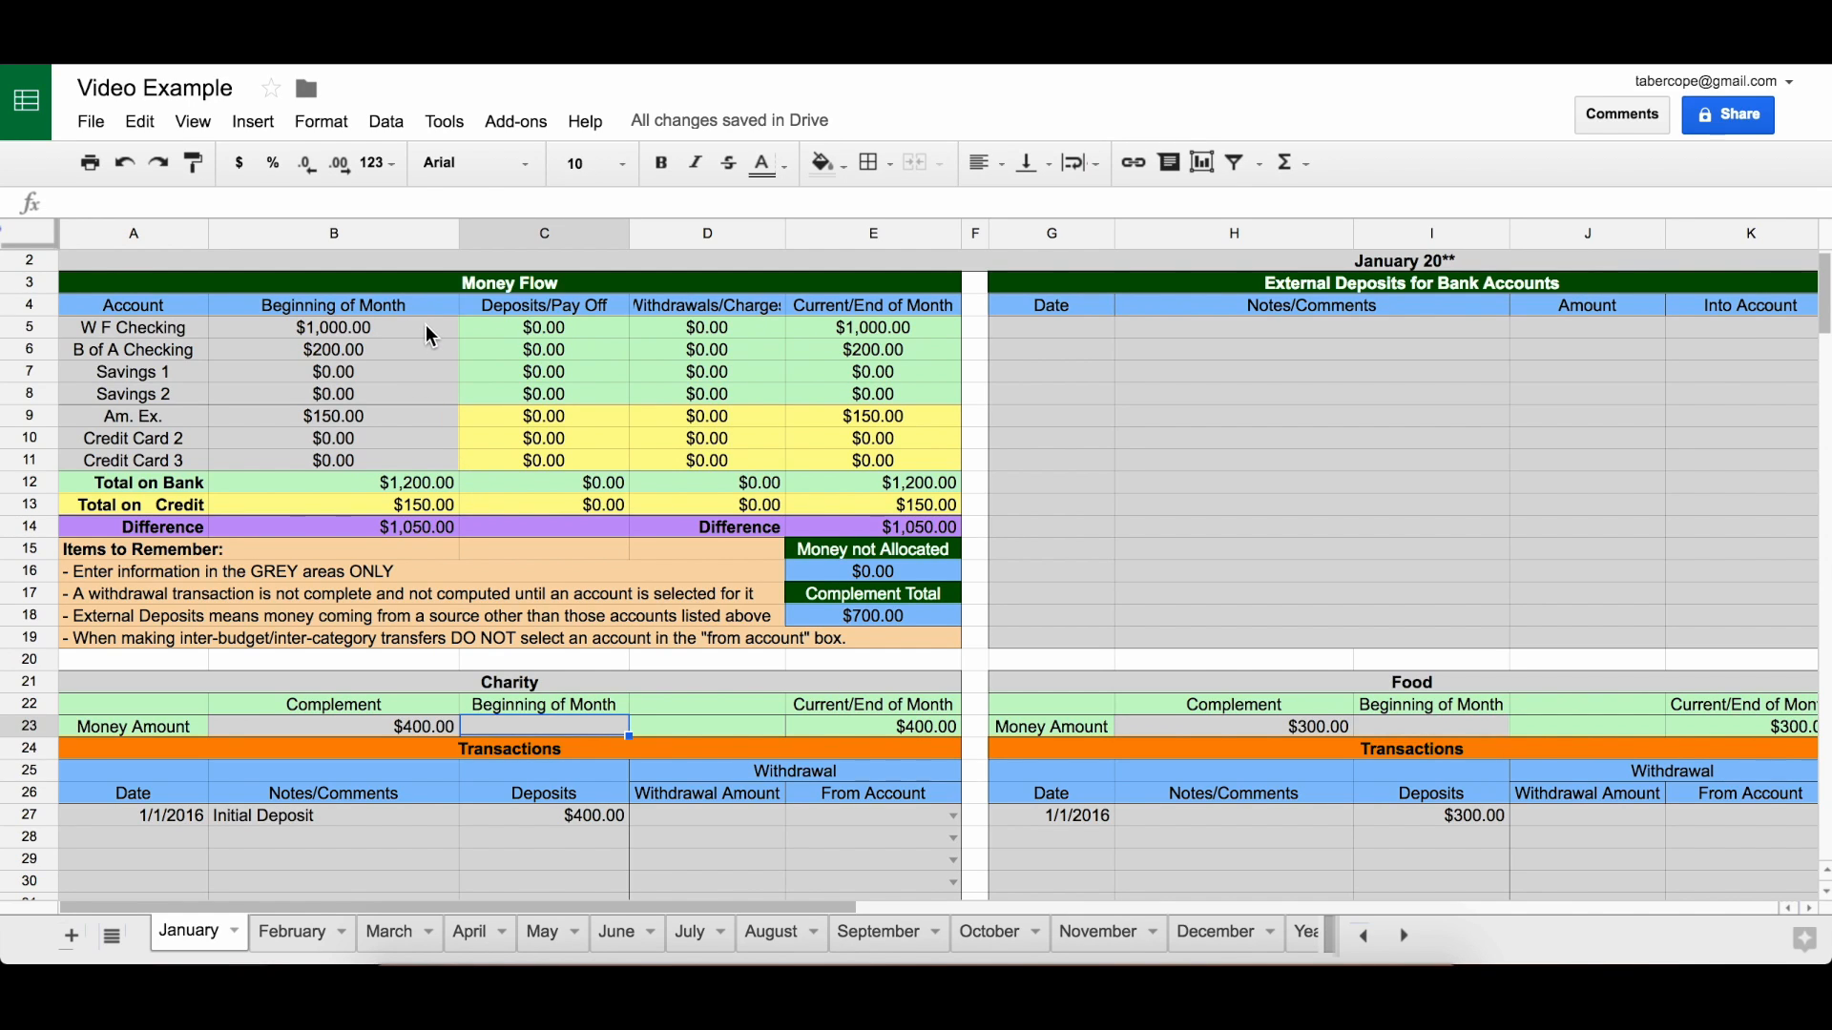
left_click(795, 328)
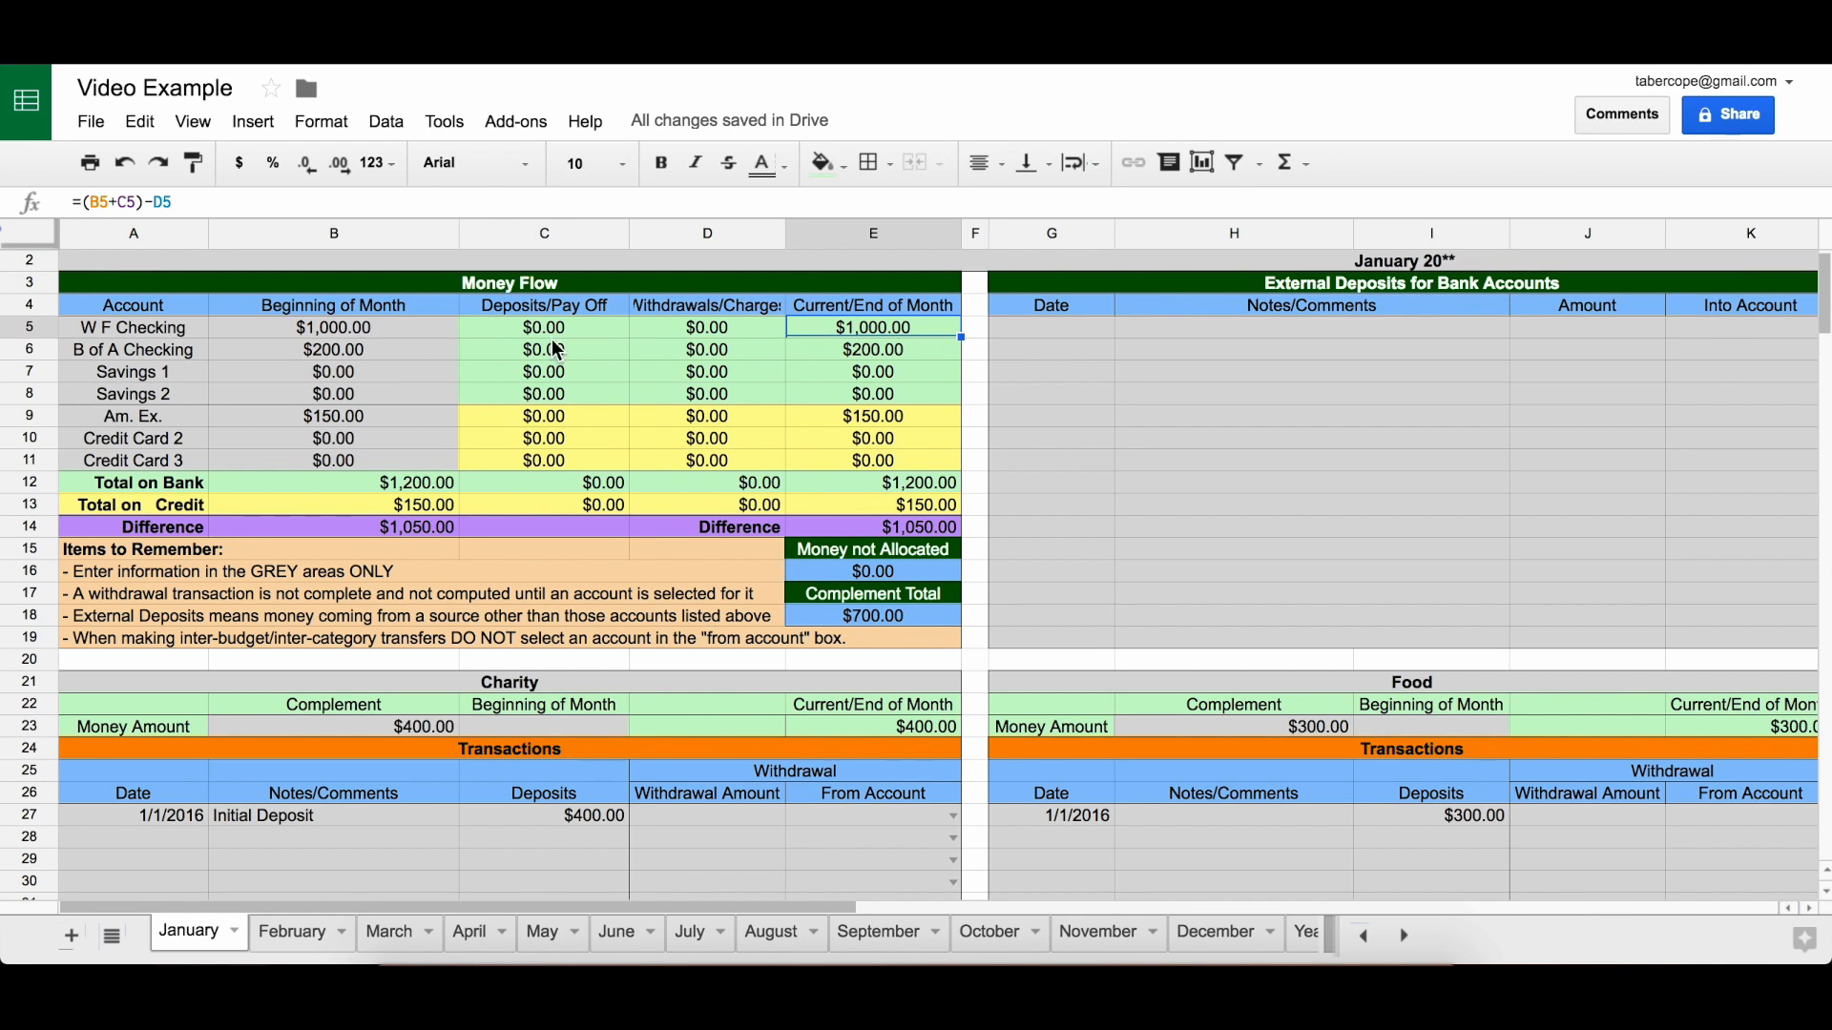
left_click(410, 334)
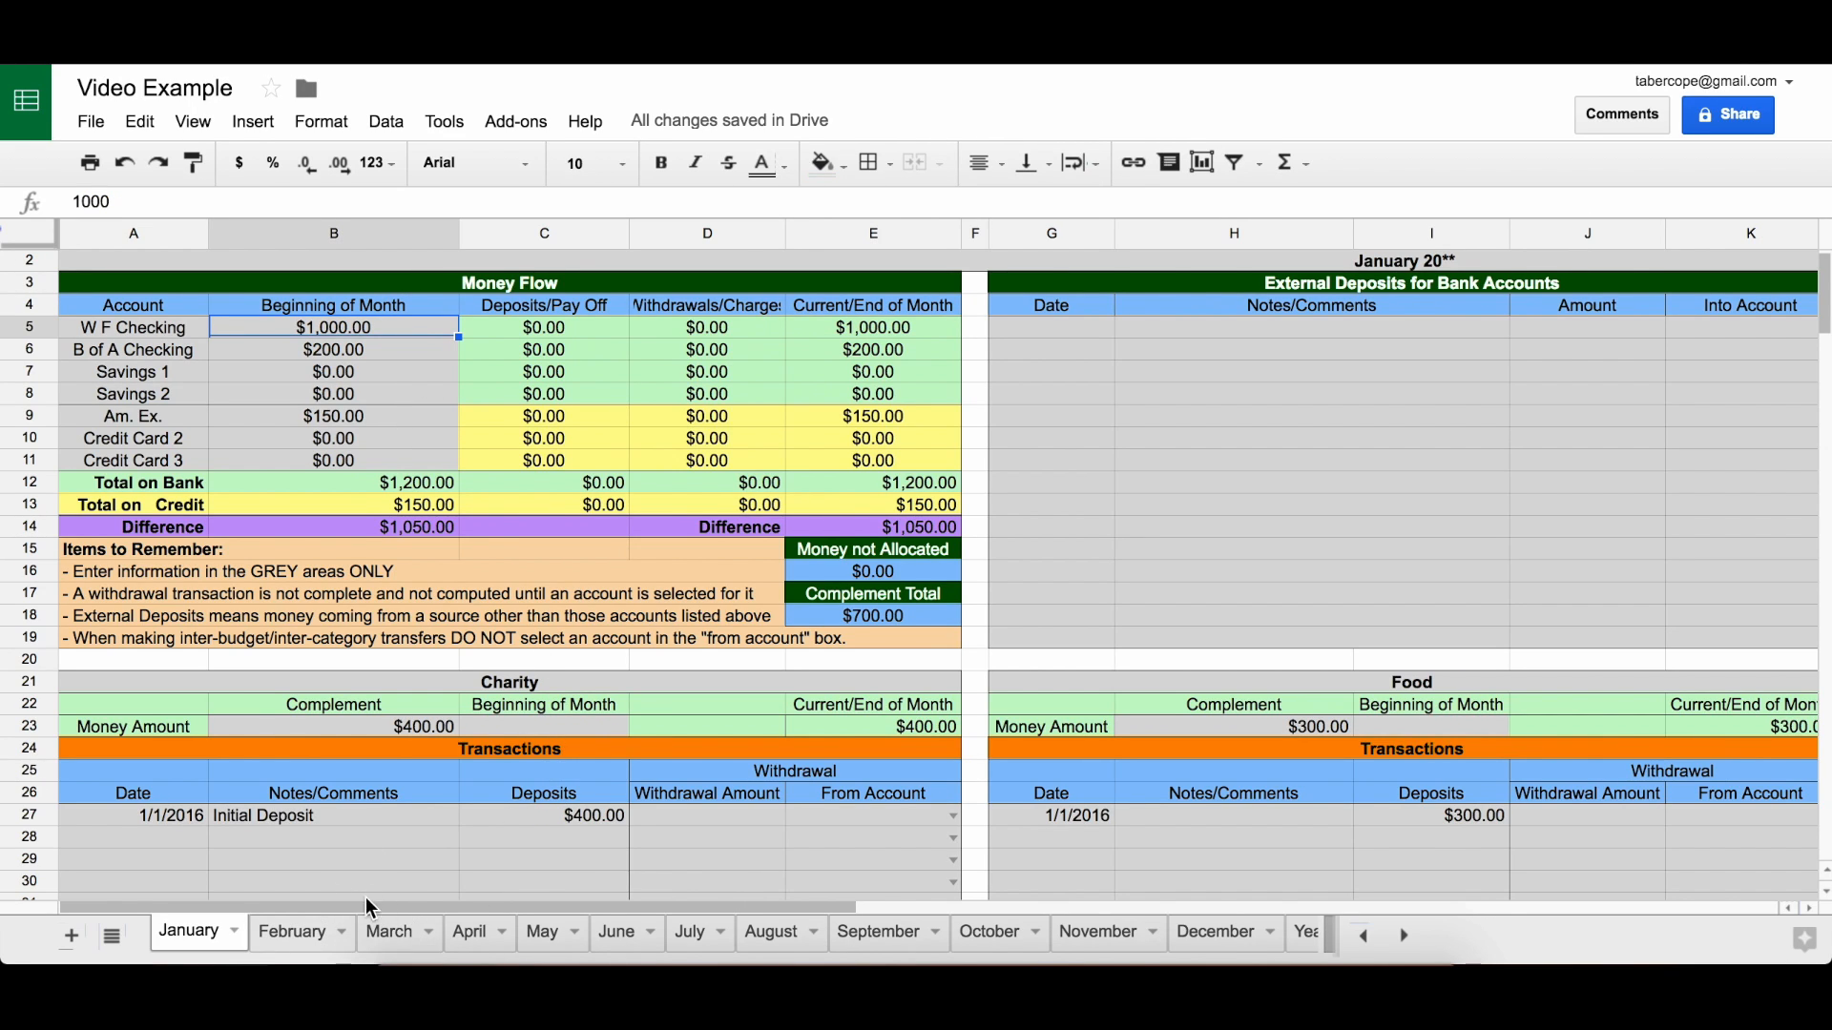
left_click(298, 931)
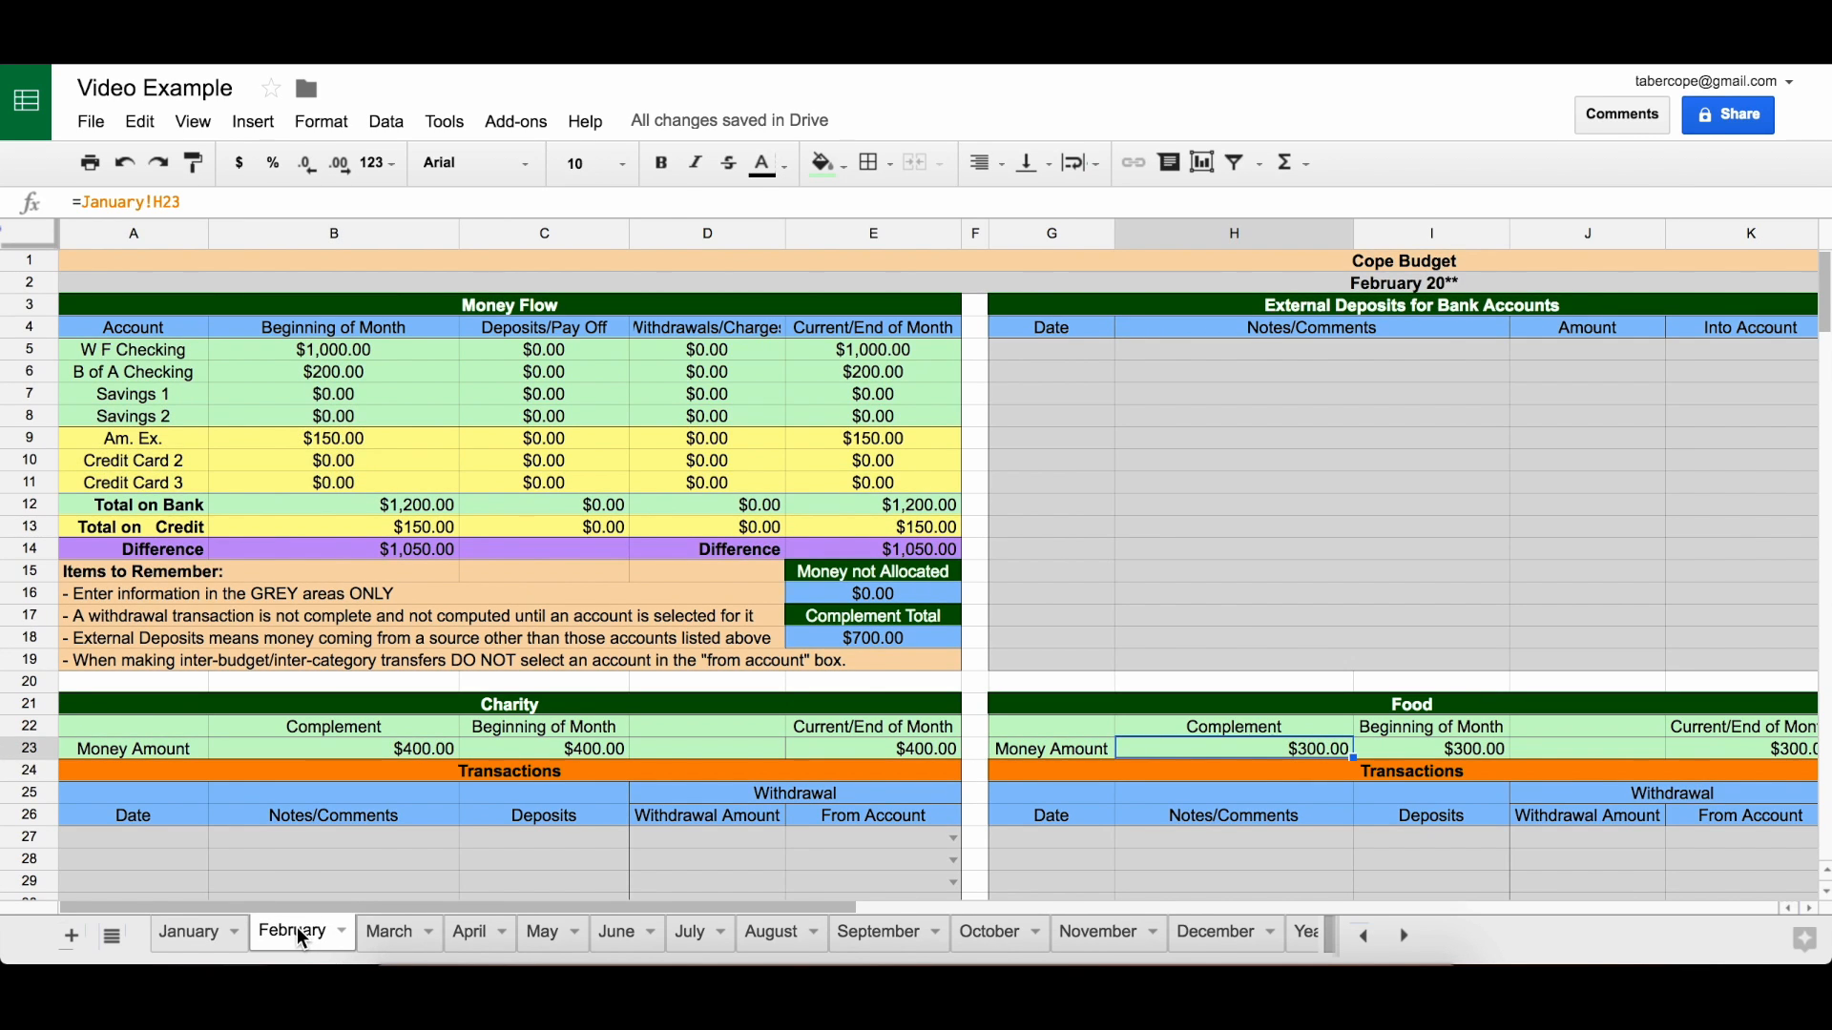
left_click(541, 752)
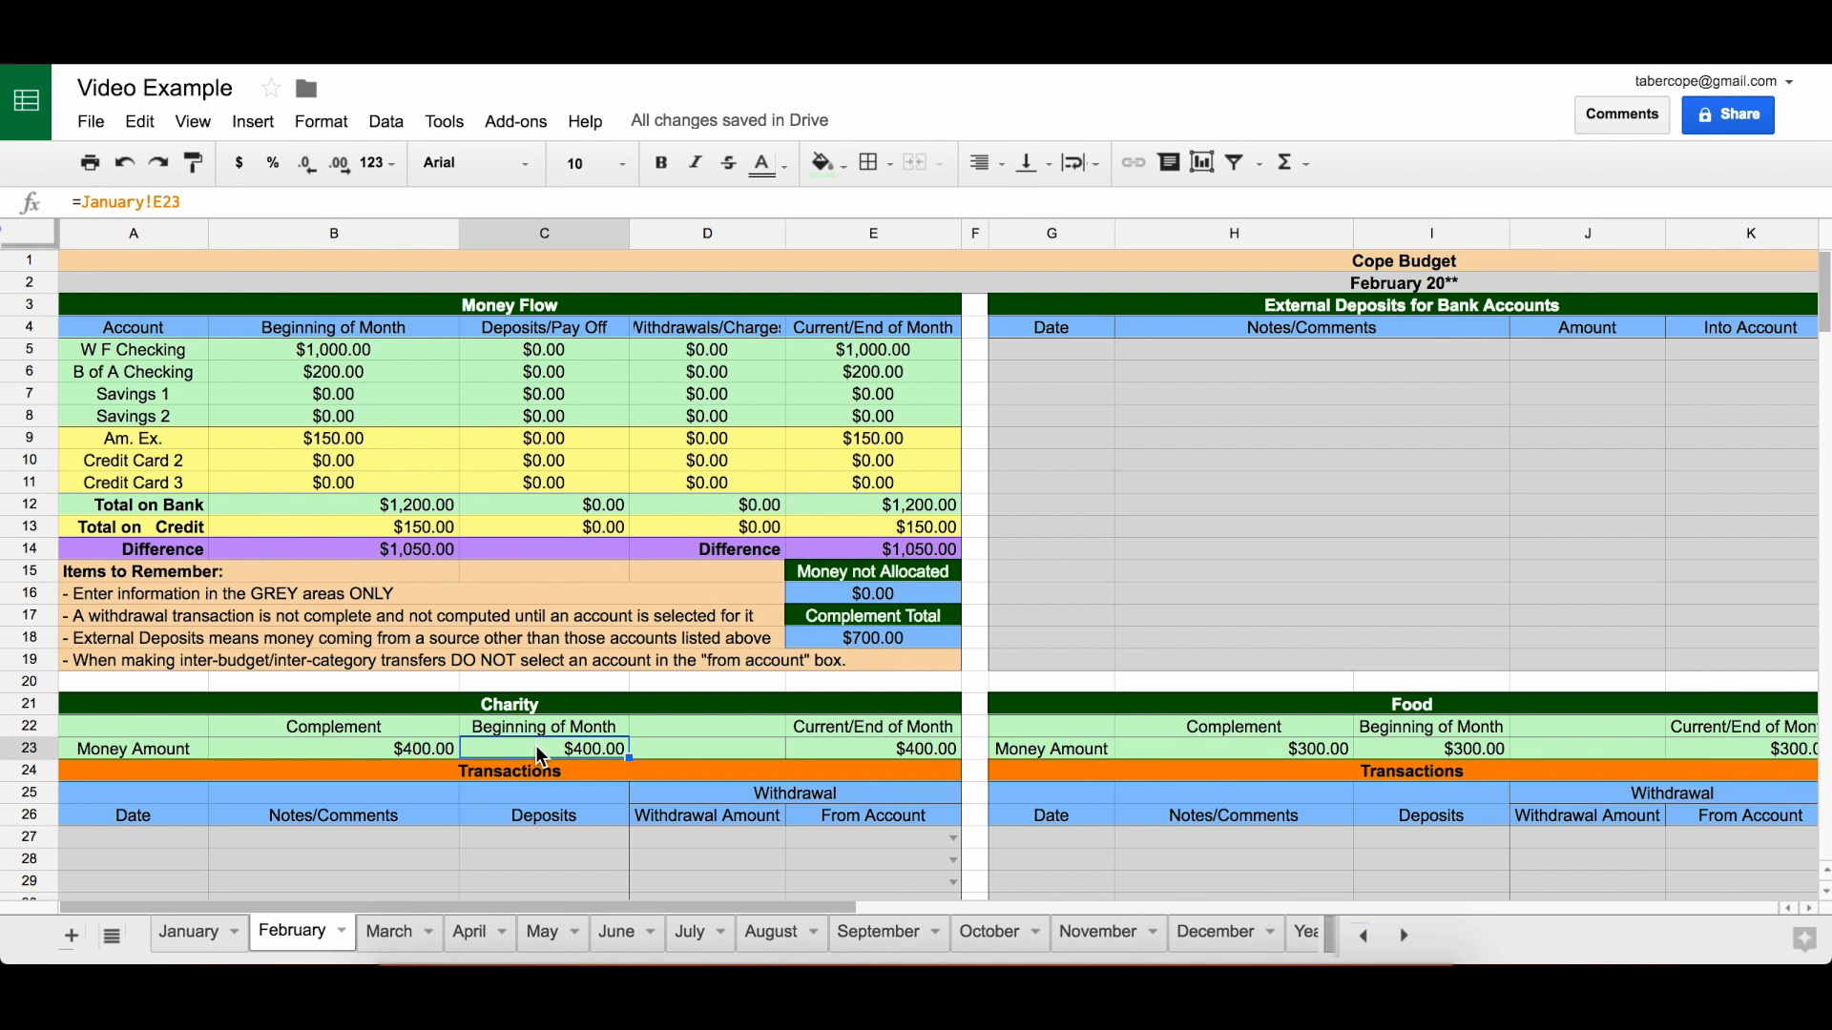
left_click(189, 930)
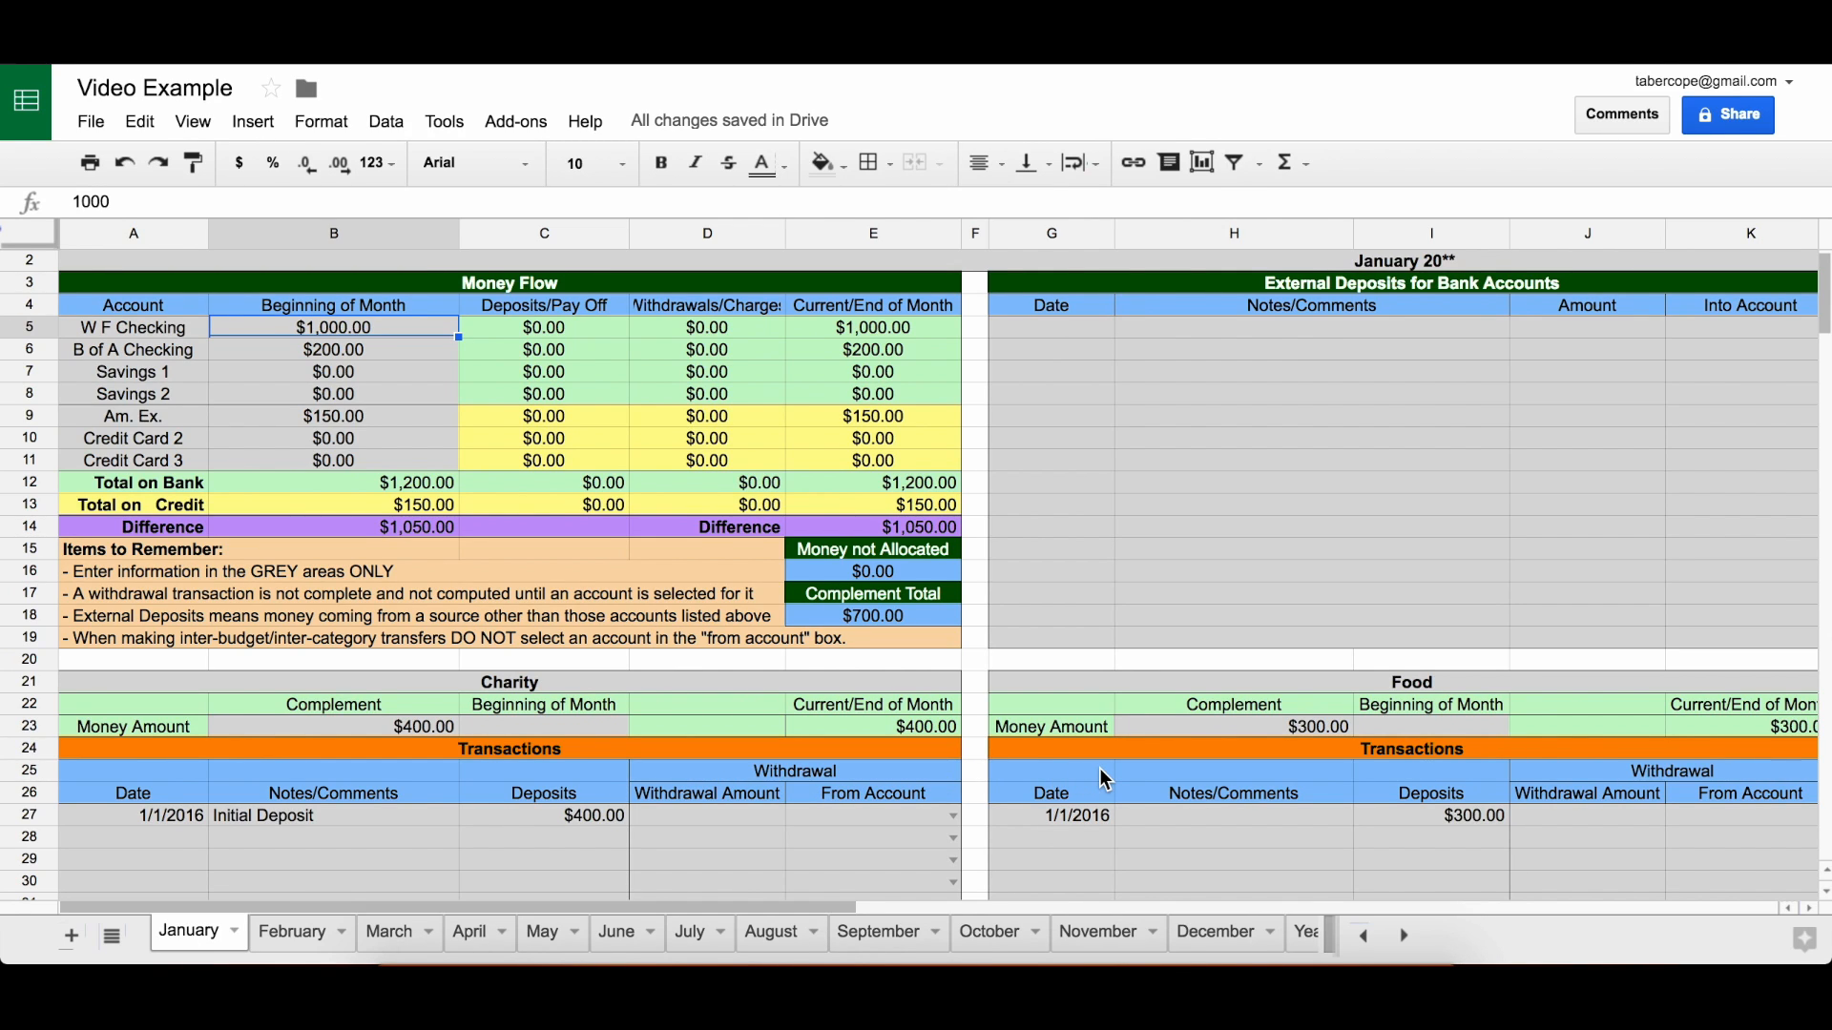
scroll(1102, 781, "up", 1)
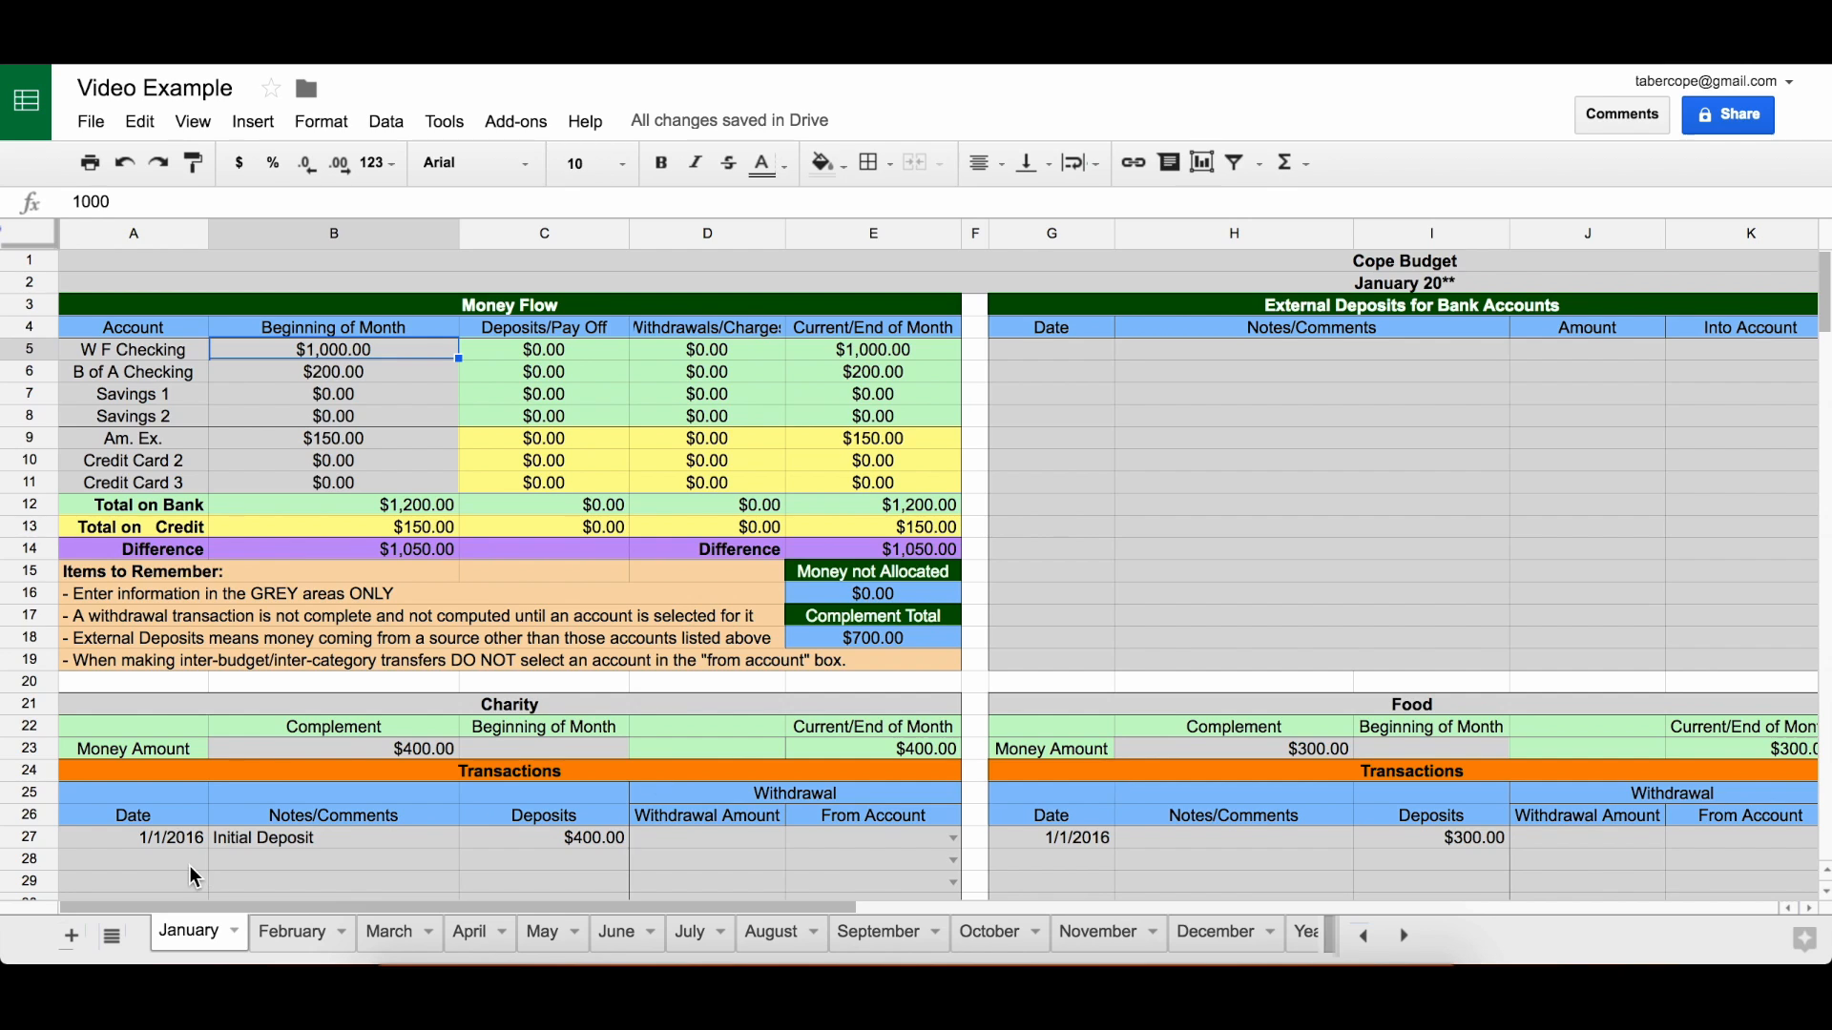
- Start the first external deposit in March with the date 3-1-16 and the note "Paid from work"
left_click(400, 940)
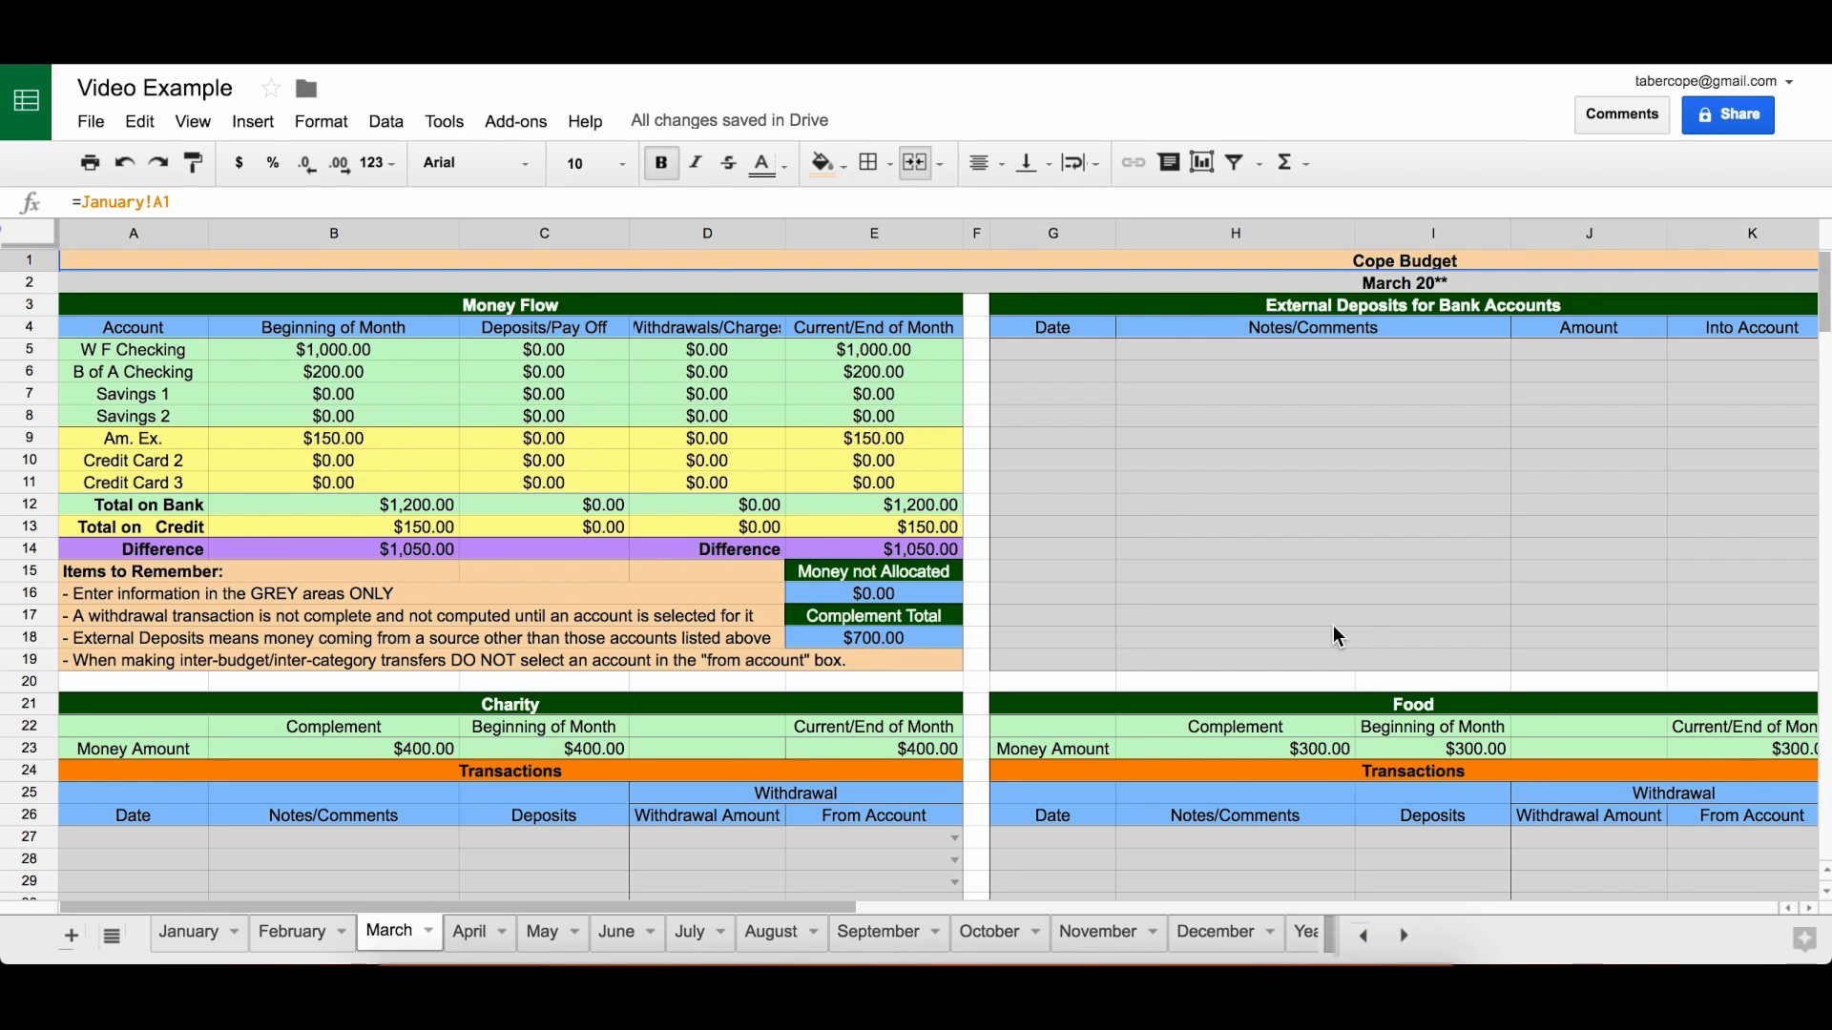
left_click(1079, 361)
type("3-1-16")
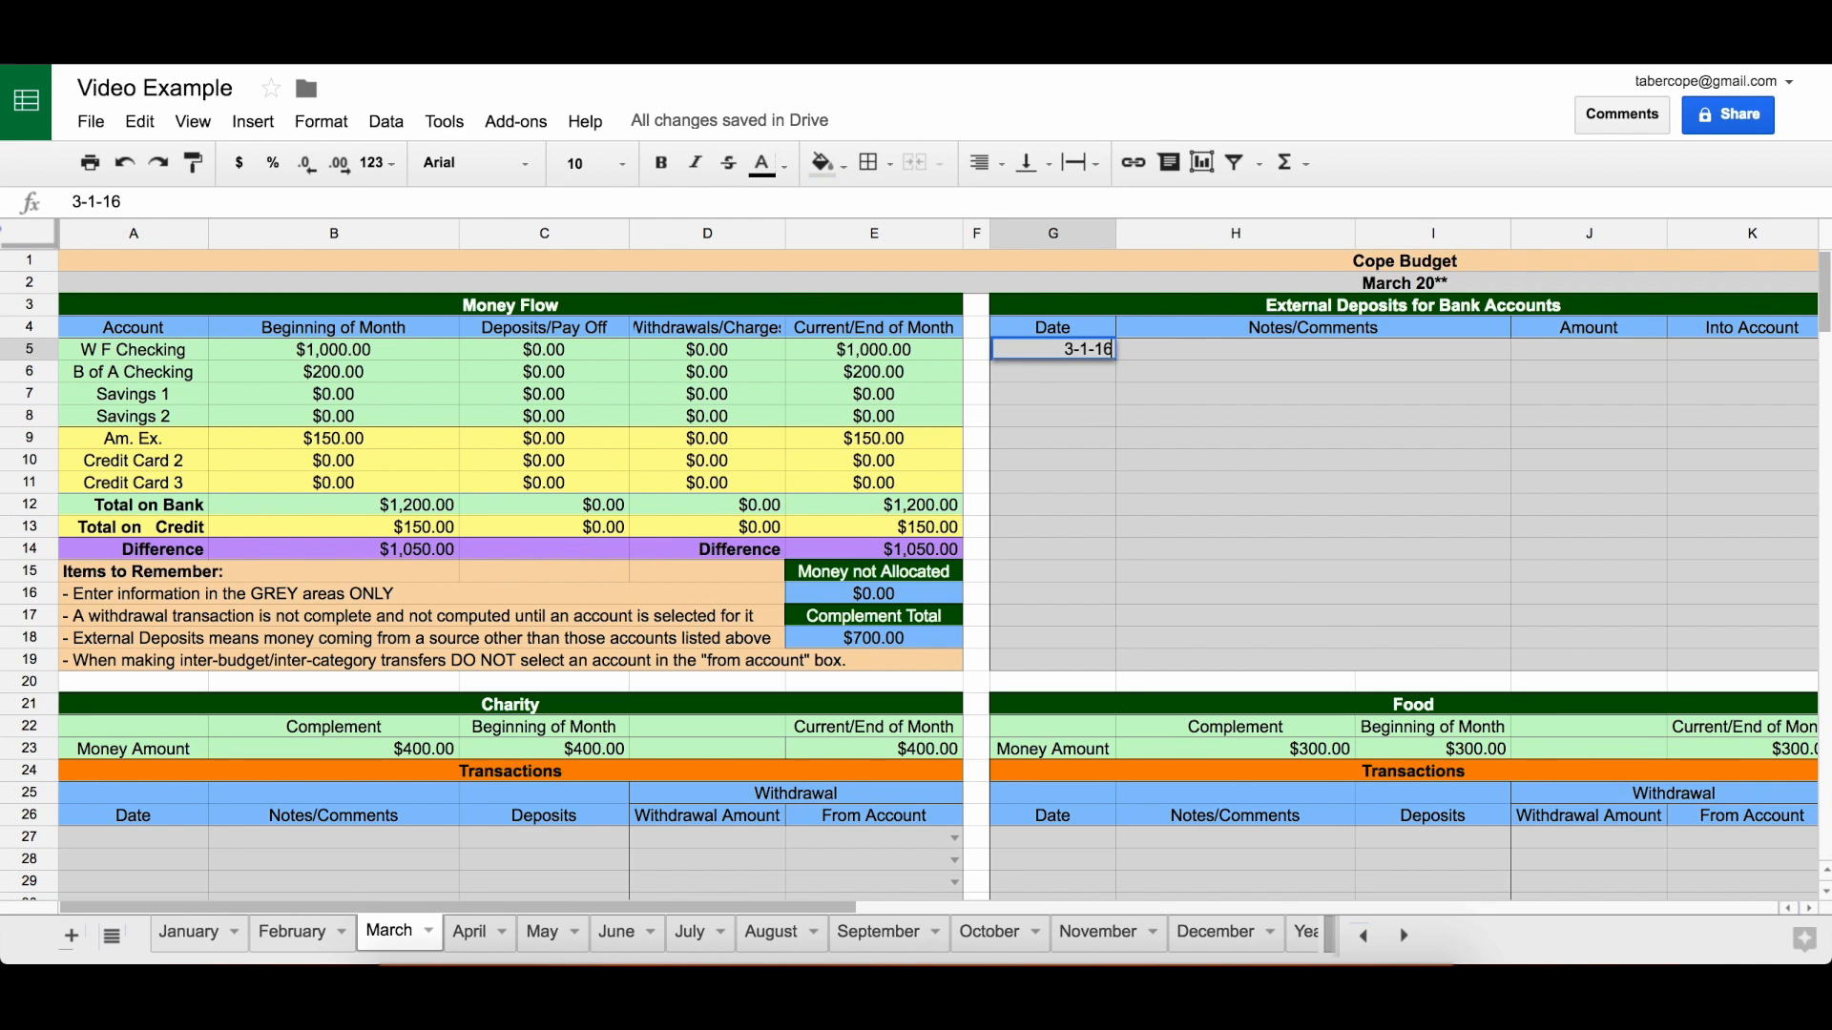
key("Tab")
type("Pa")
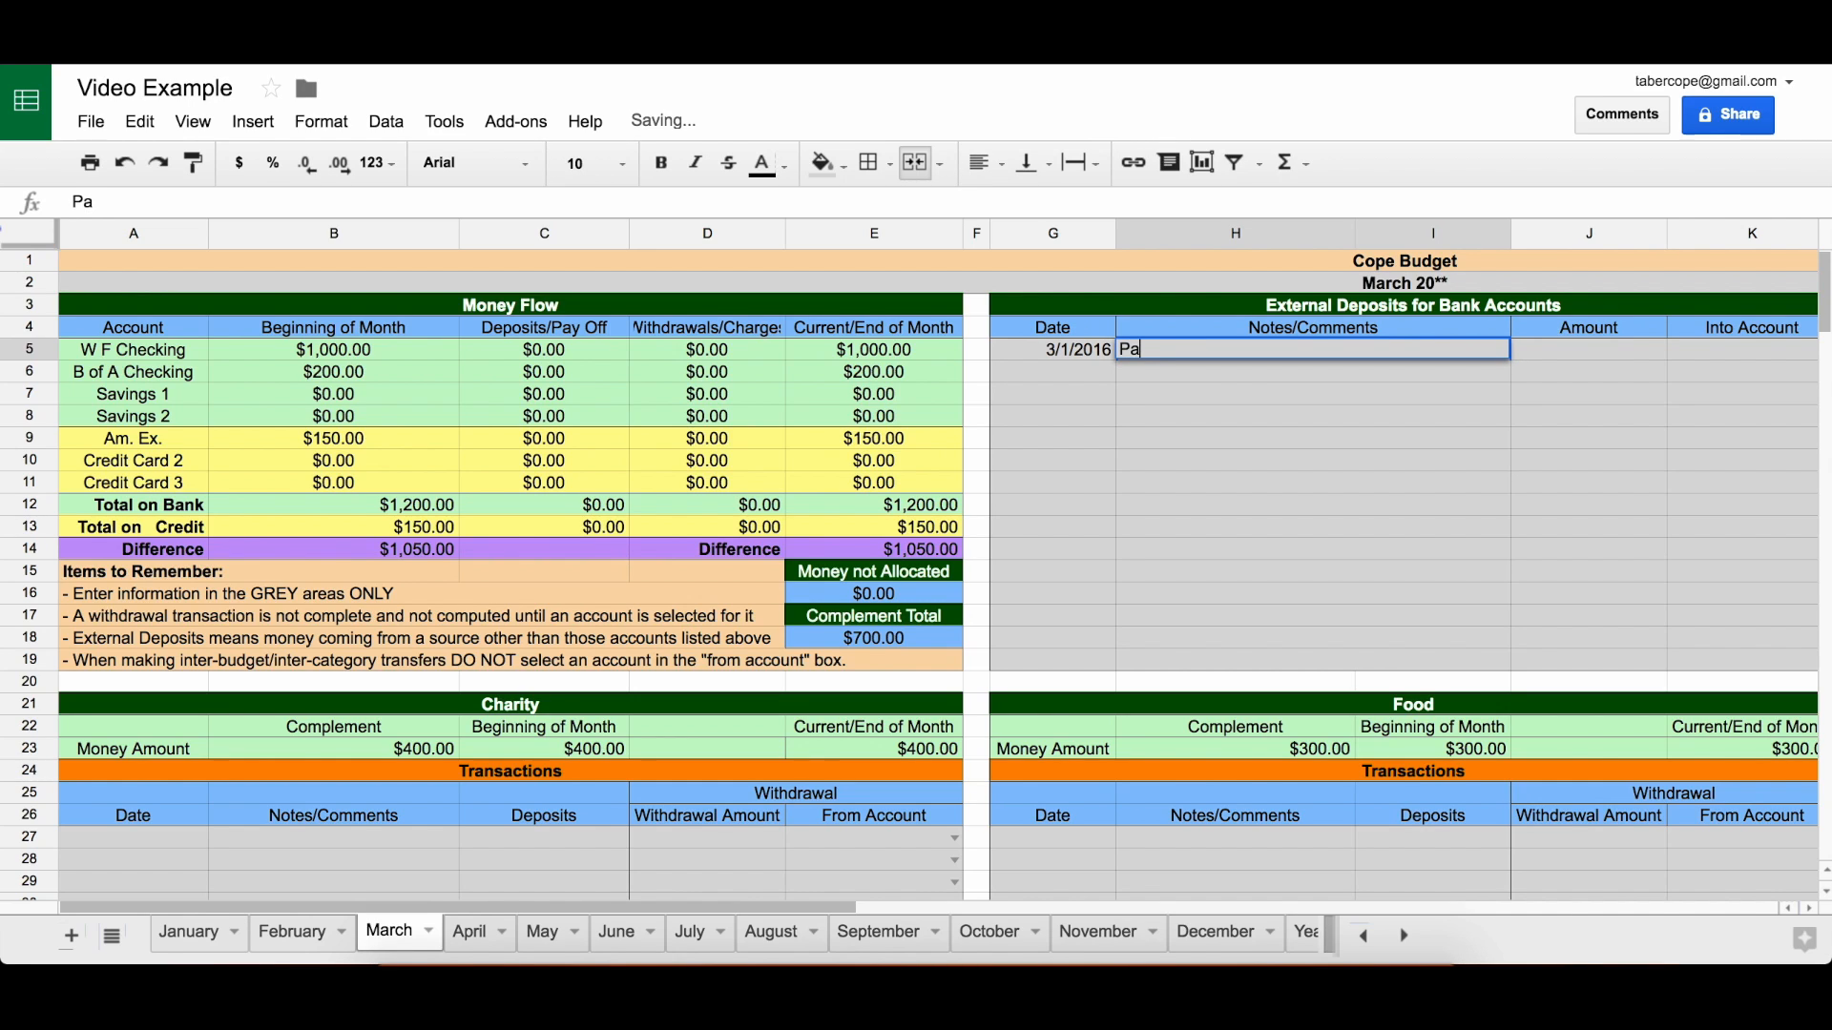
type("id from work")
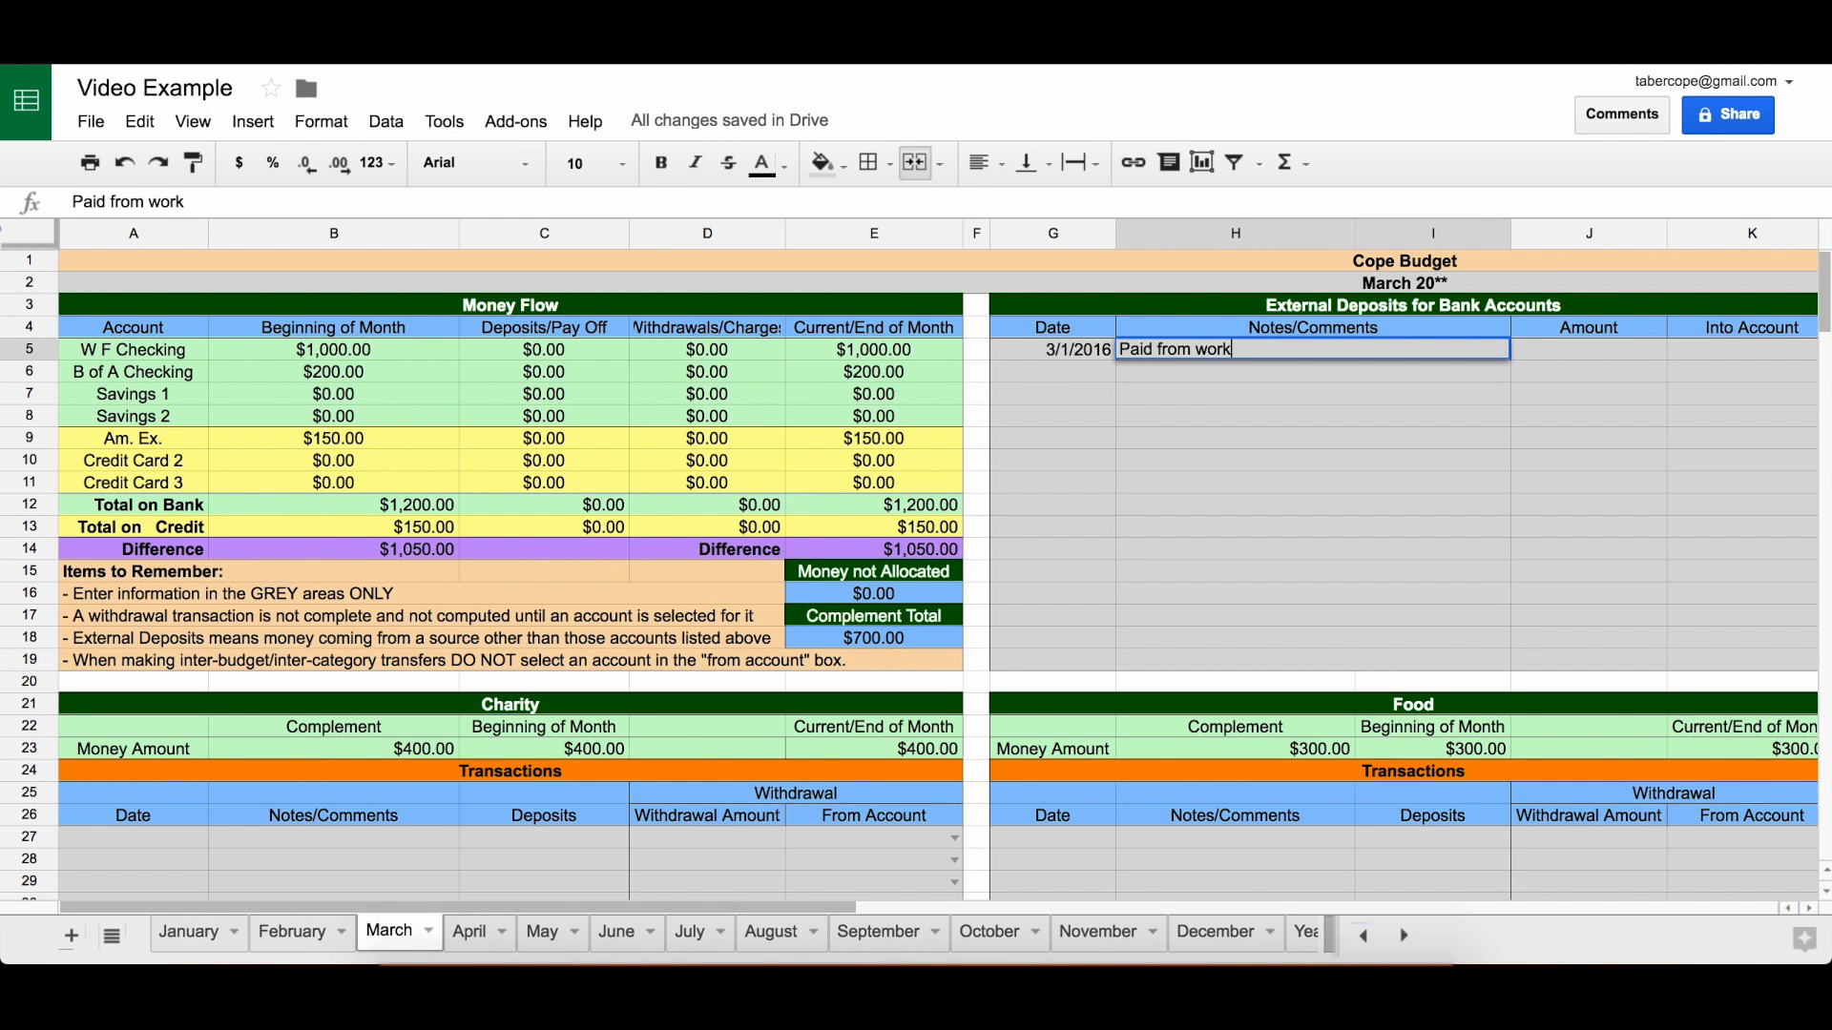
key("Tab")
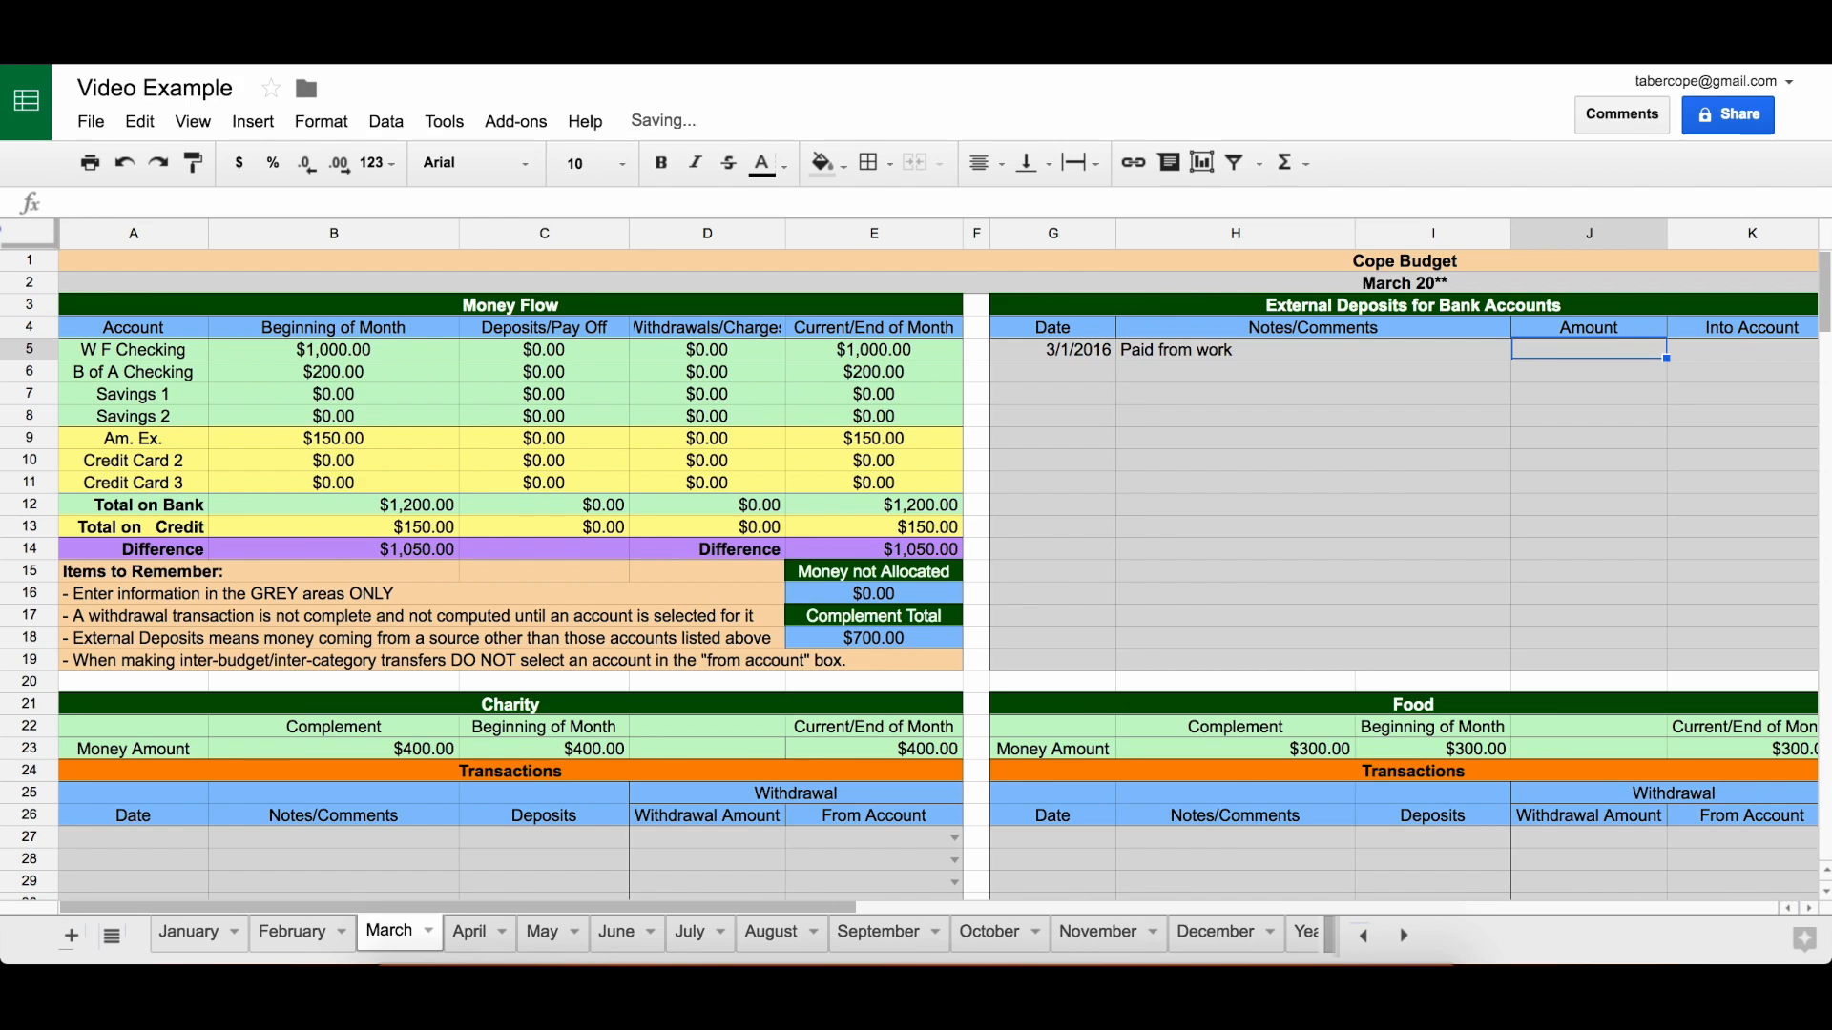
- Set the March external deposit's amount to 1000 and choose W F Checking as the account it goes into
type("500")
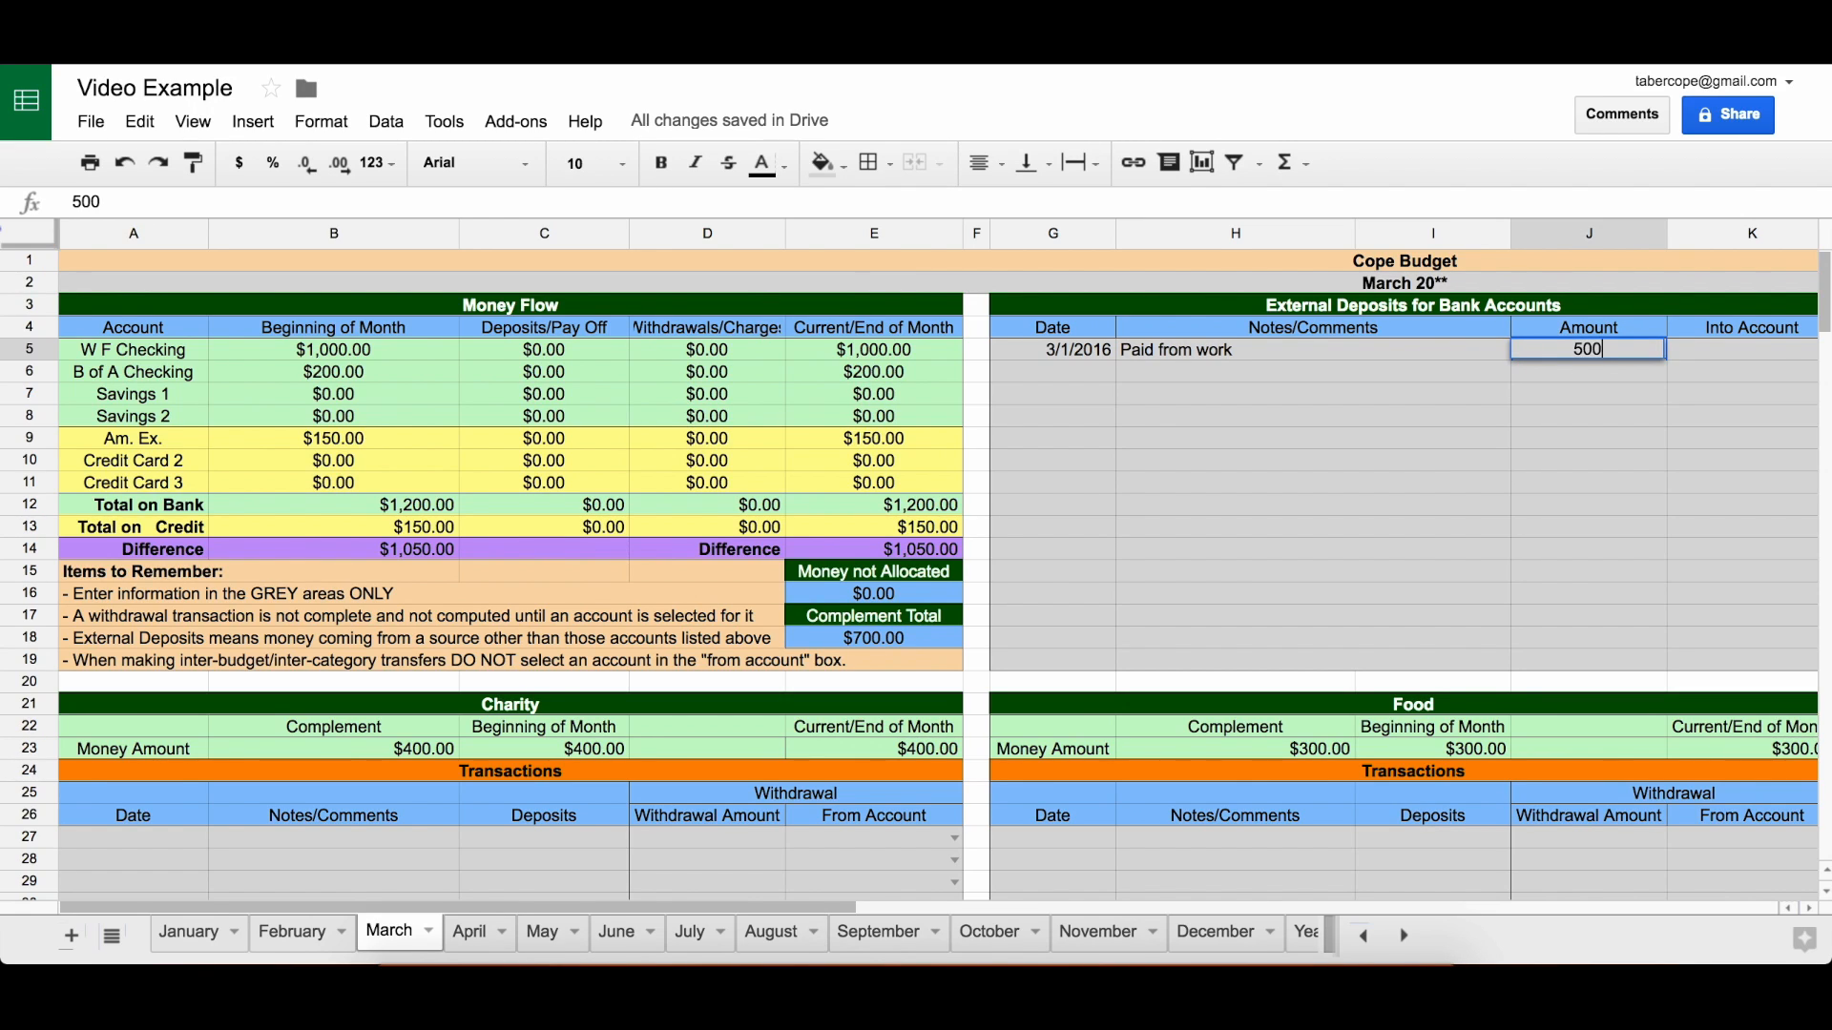
key("BackSpace")
key("BackSpace")
key("BackSpace")
type("1000")
key("Tab")
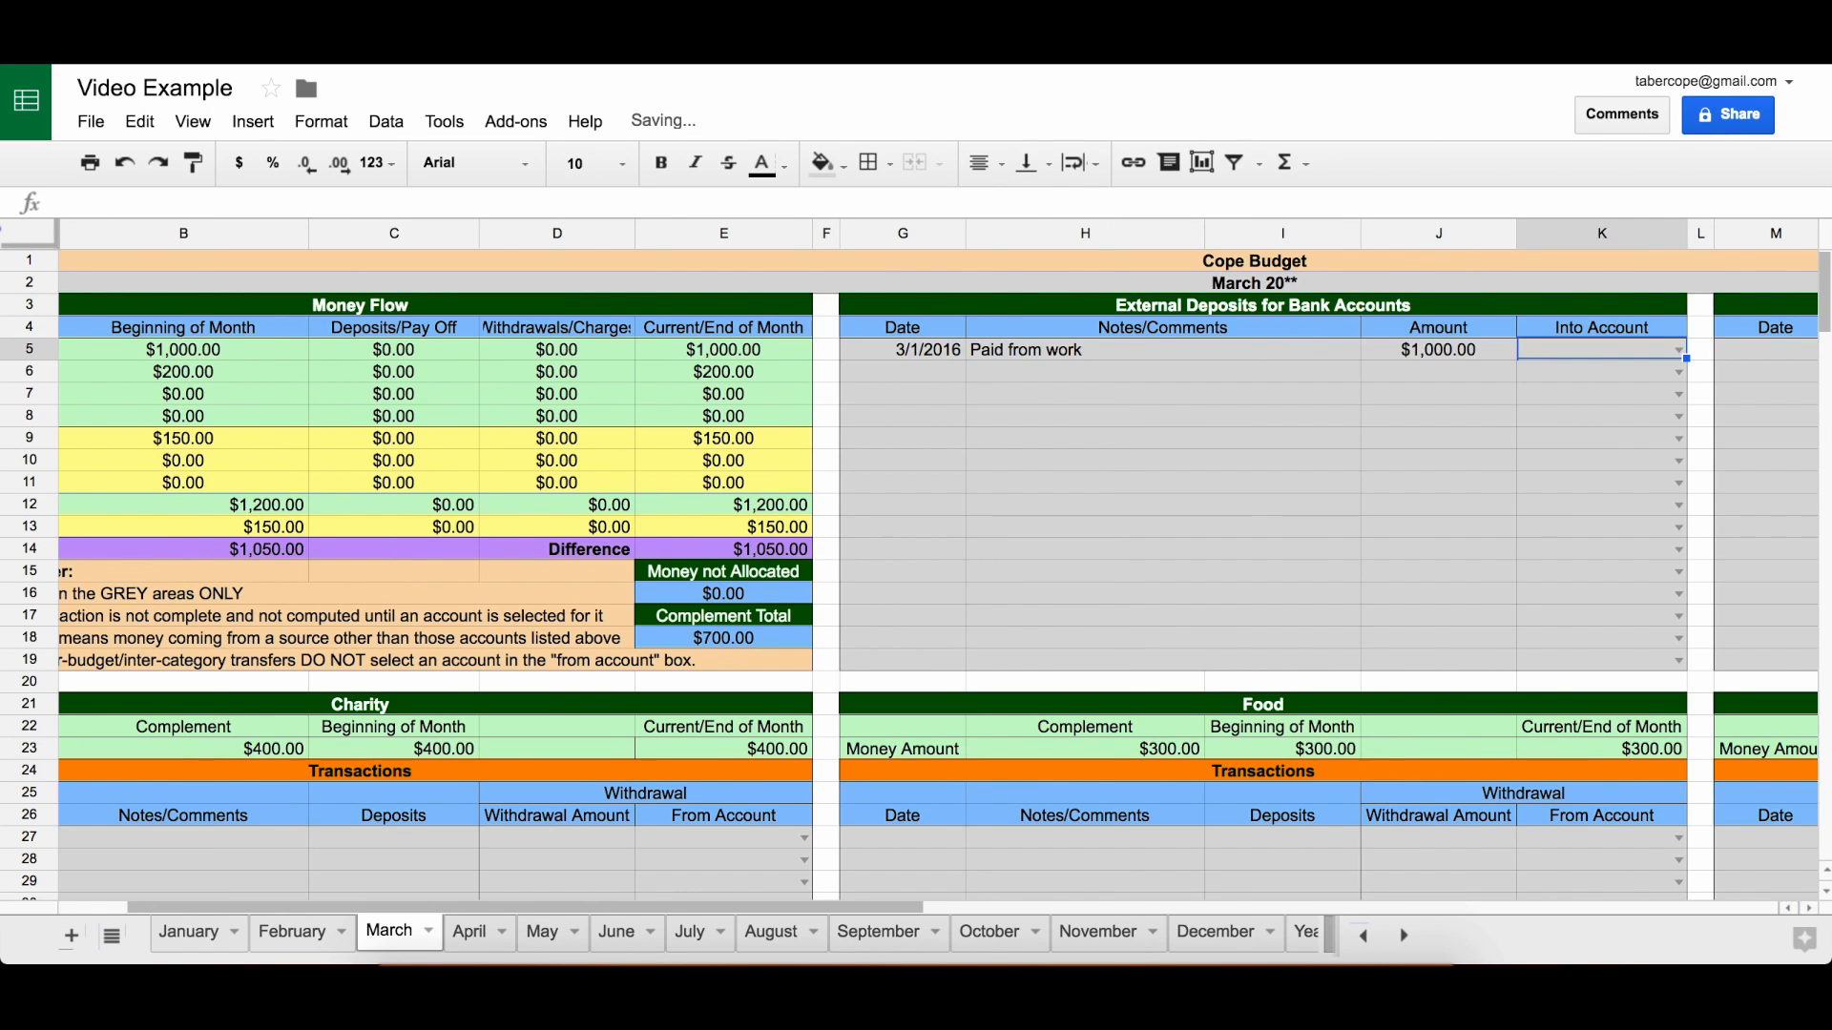
left_click(1679, 351)
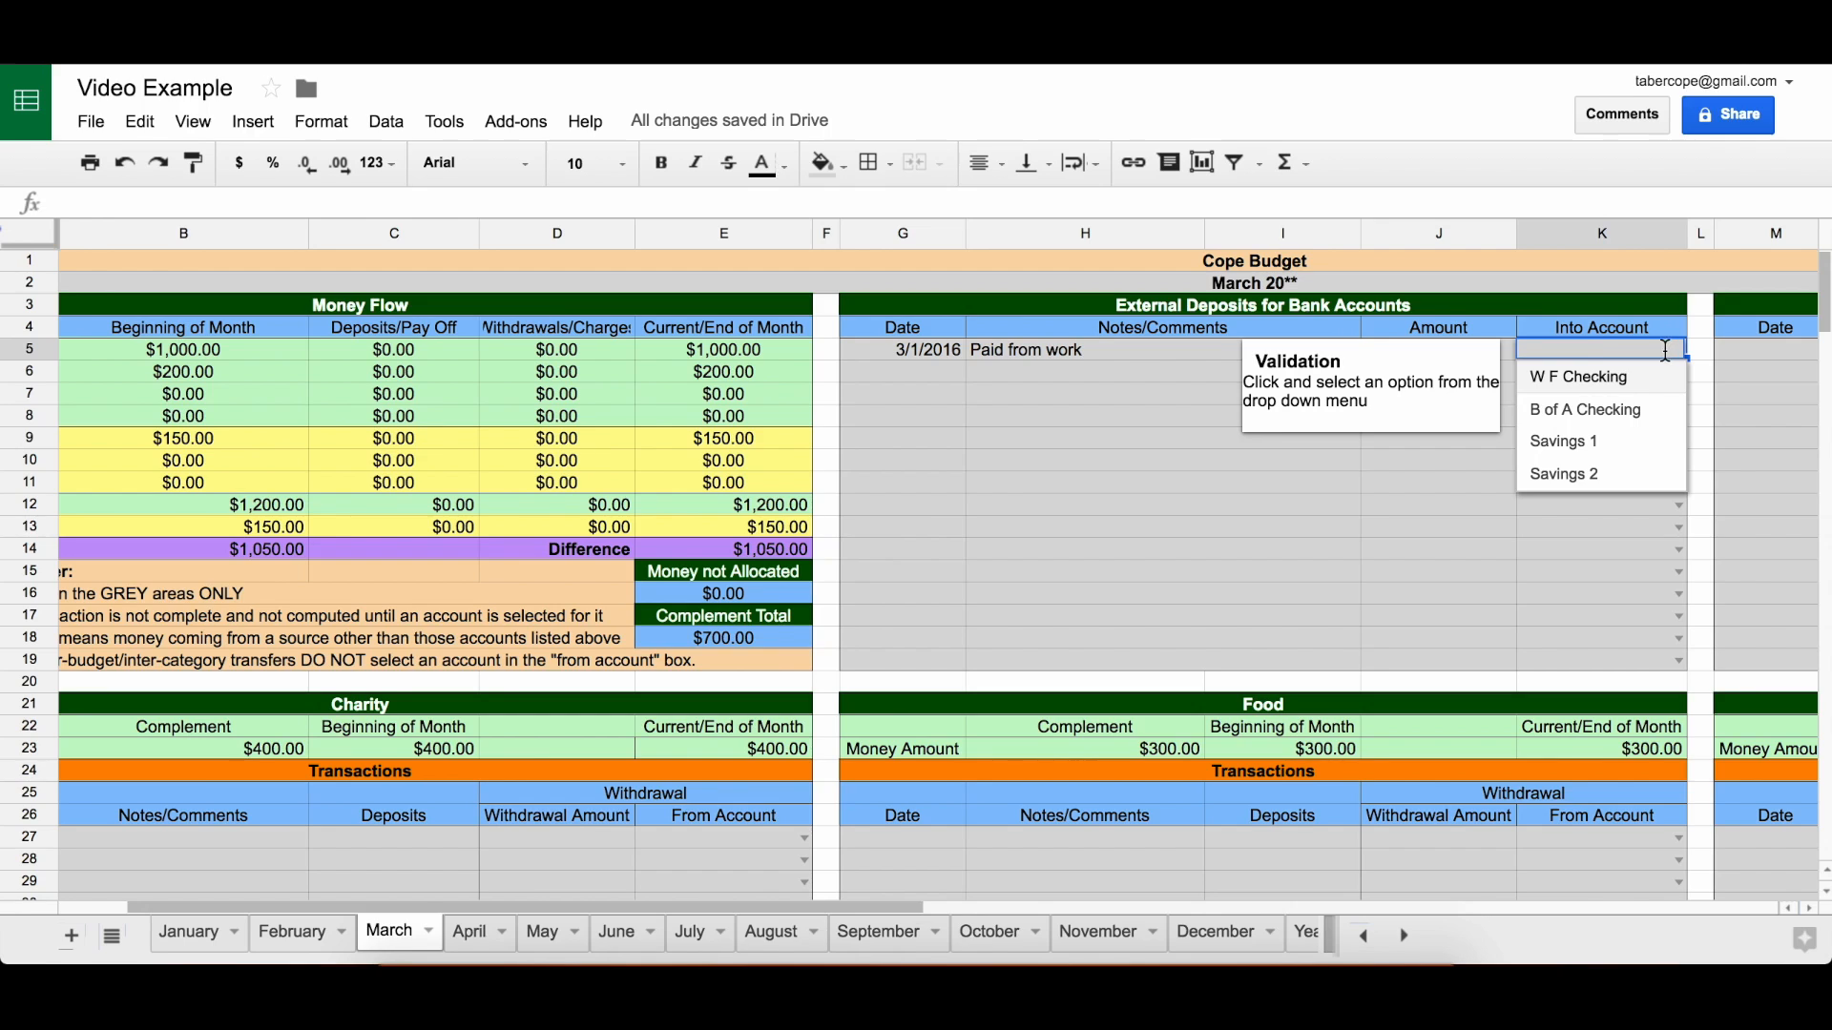
left_click(1625, 381)
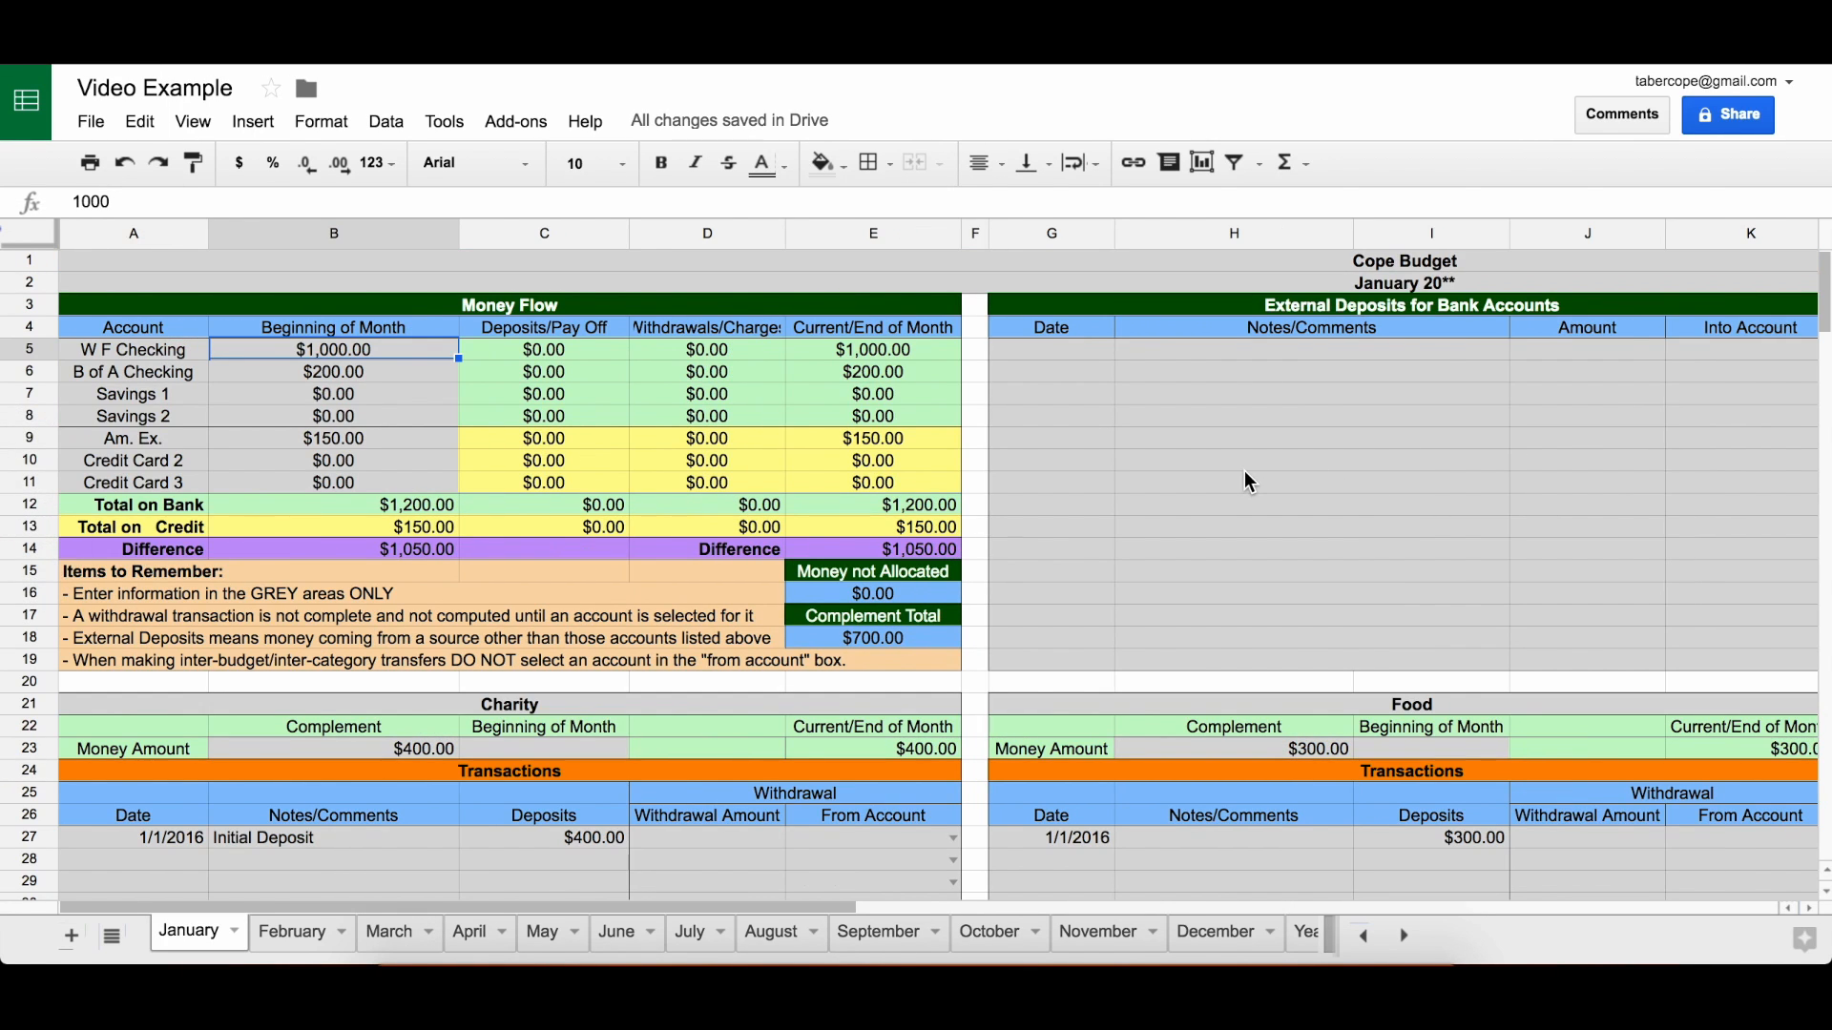
- Check W F Checking's Current/End of Month amount and Money not Allocated in March
left_click(393, 932)
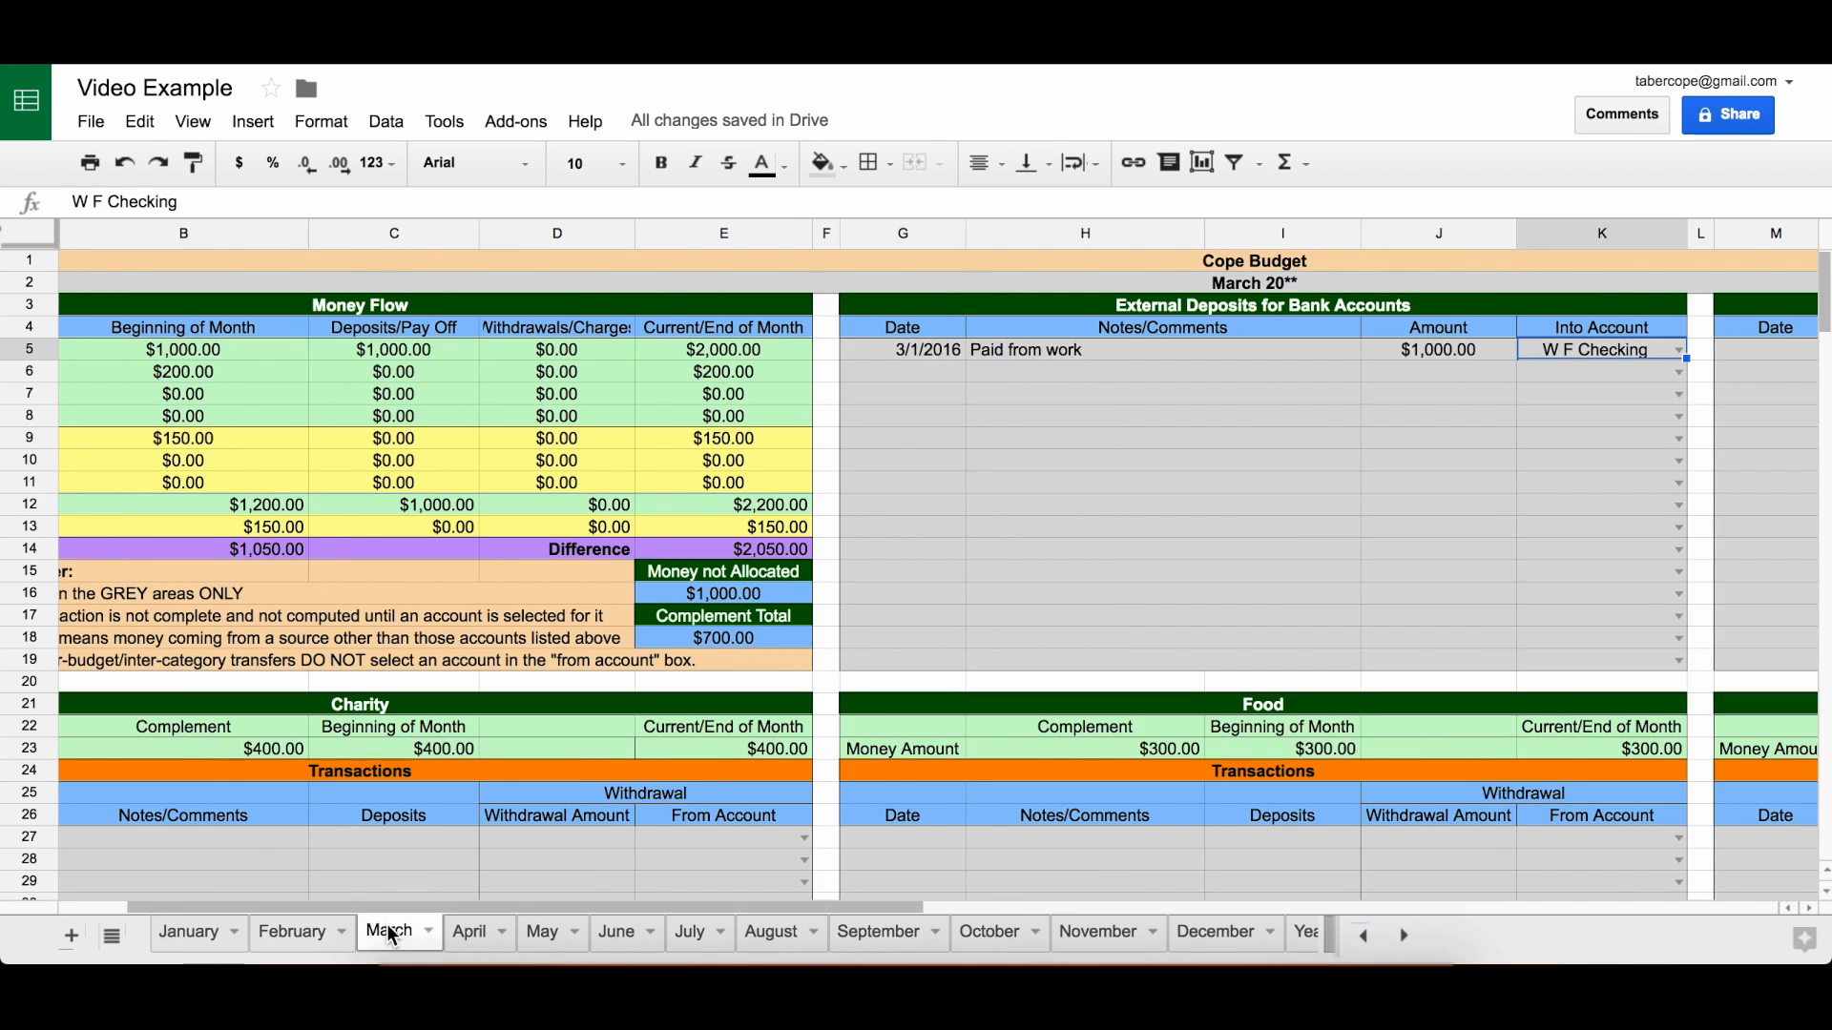
left_click(770, 353)
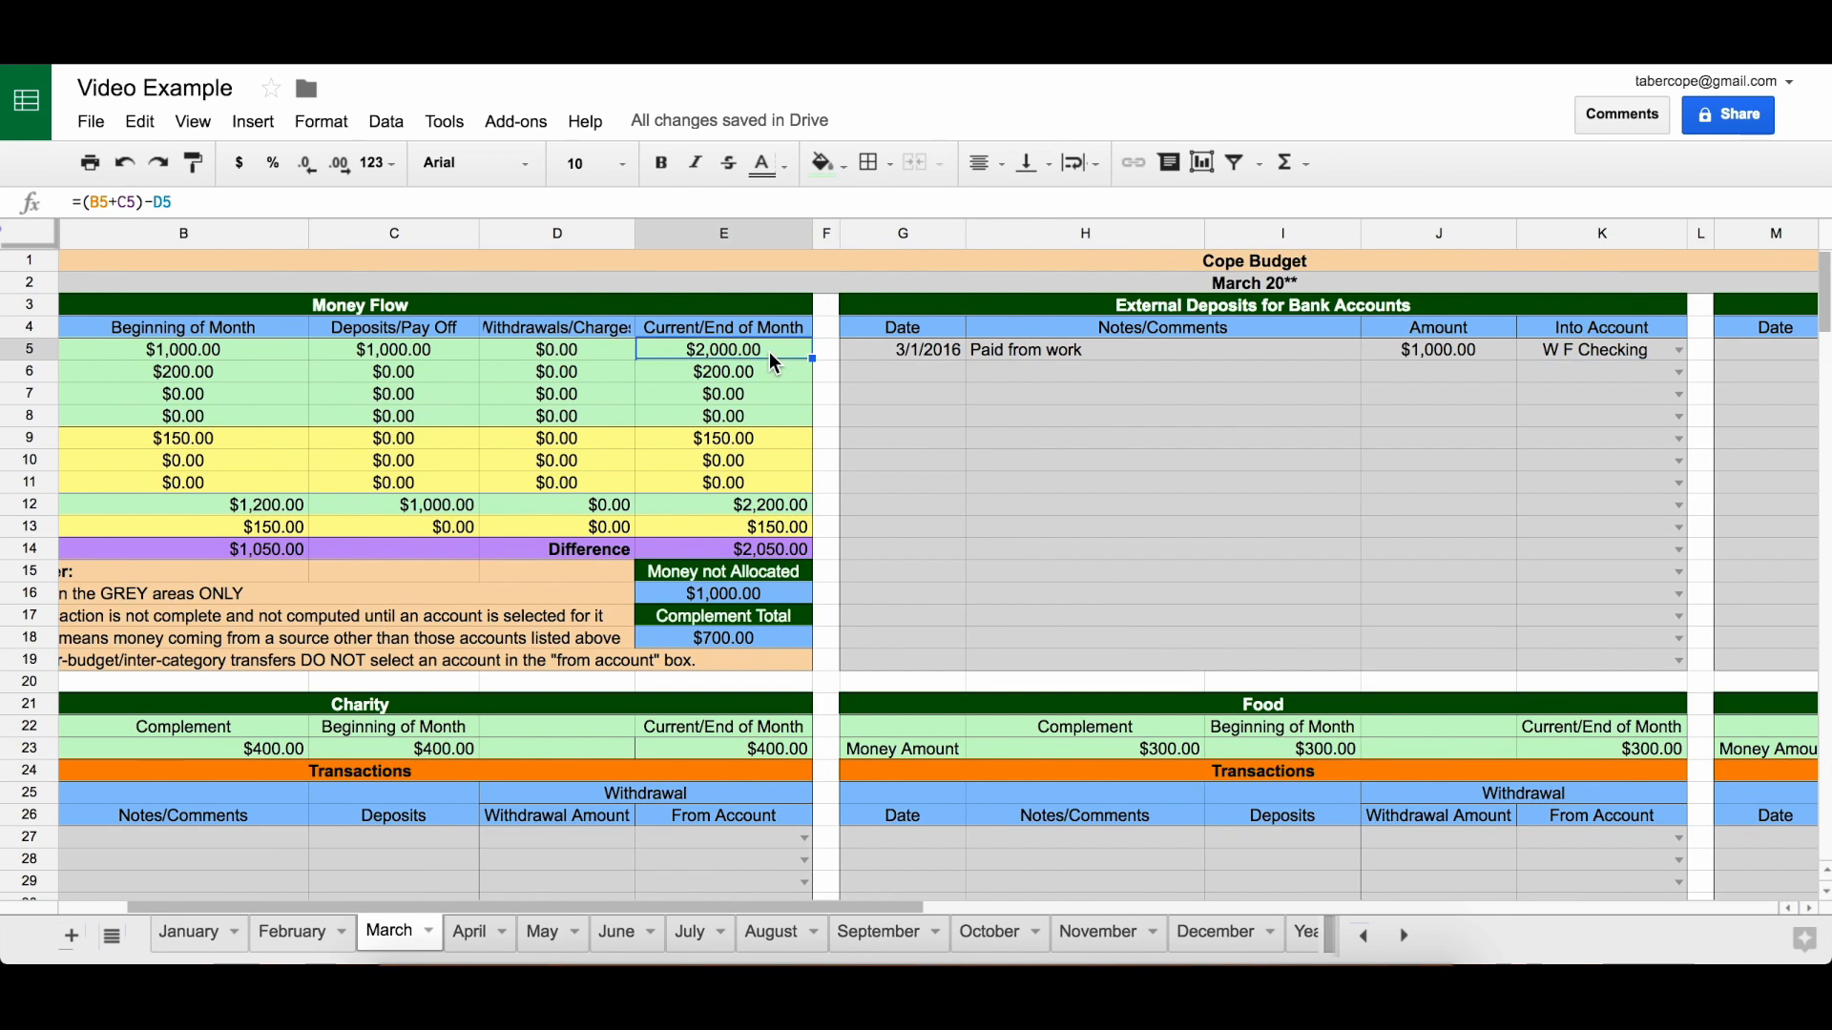
scroll(770, 354, "left", 3)
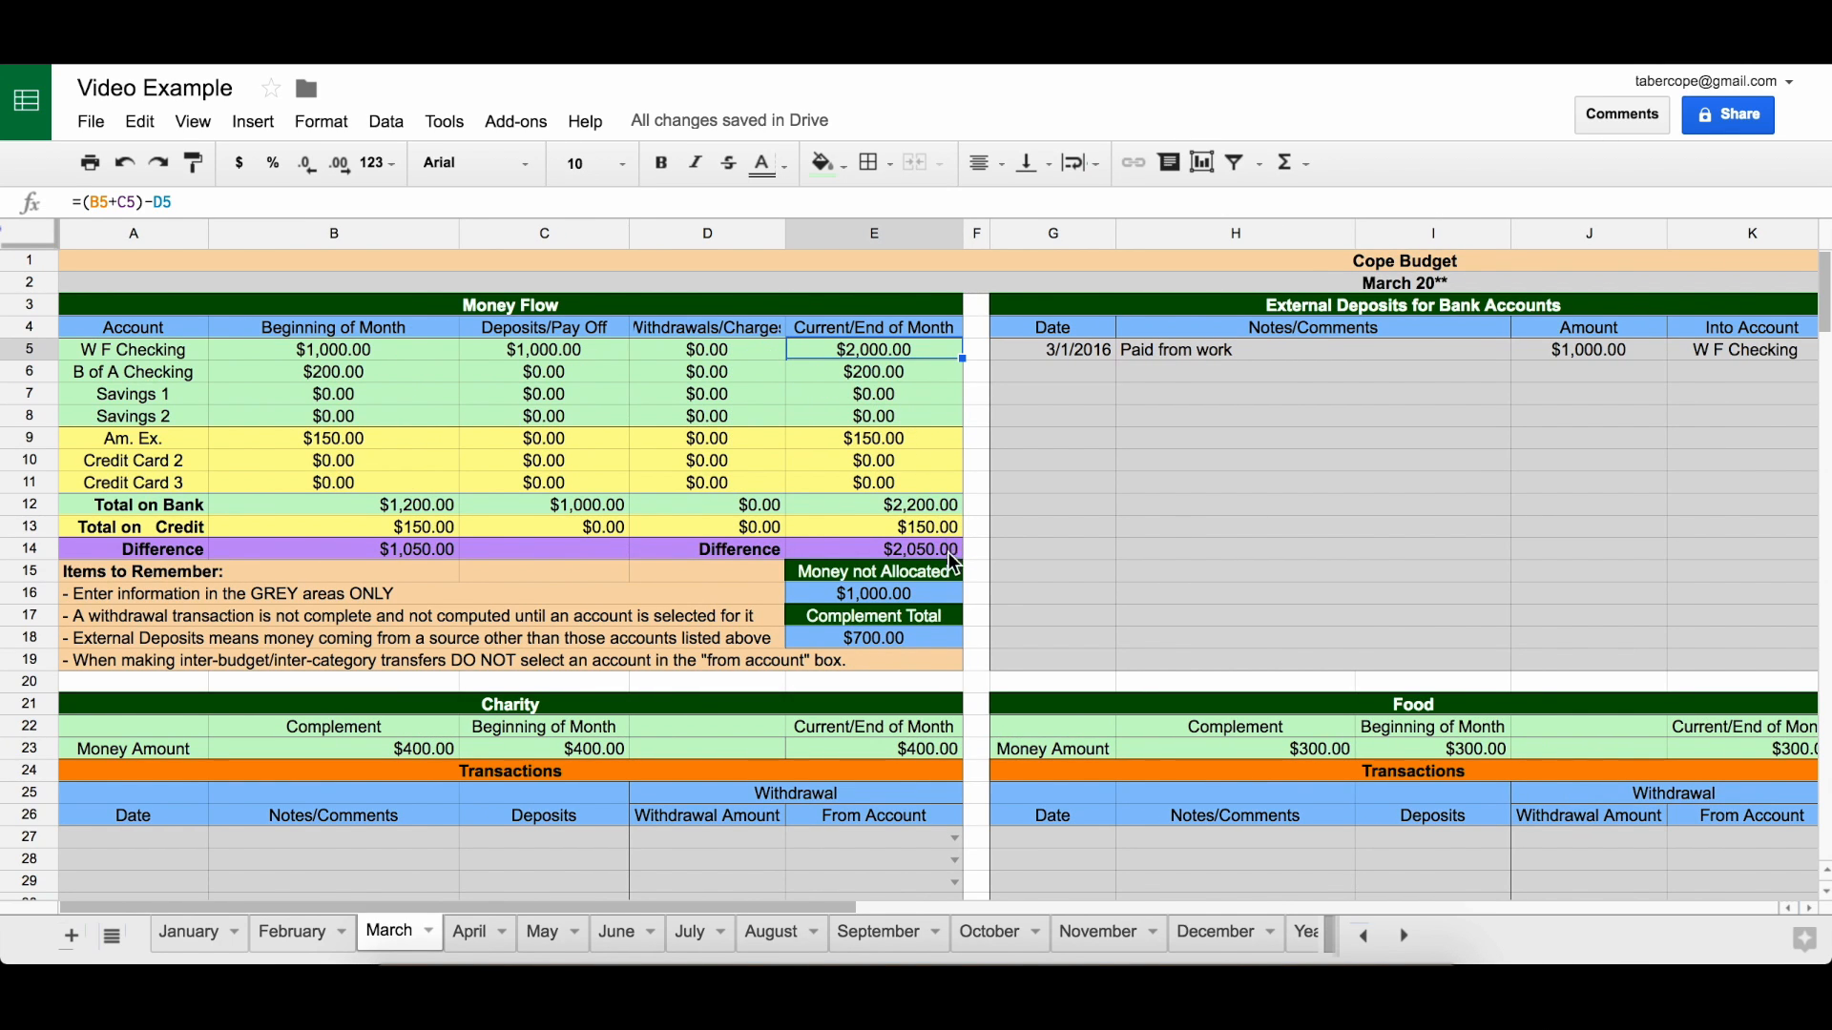
left_click(937, 601)
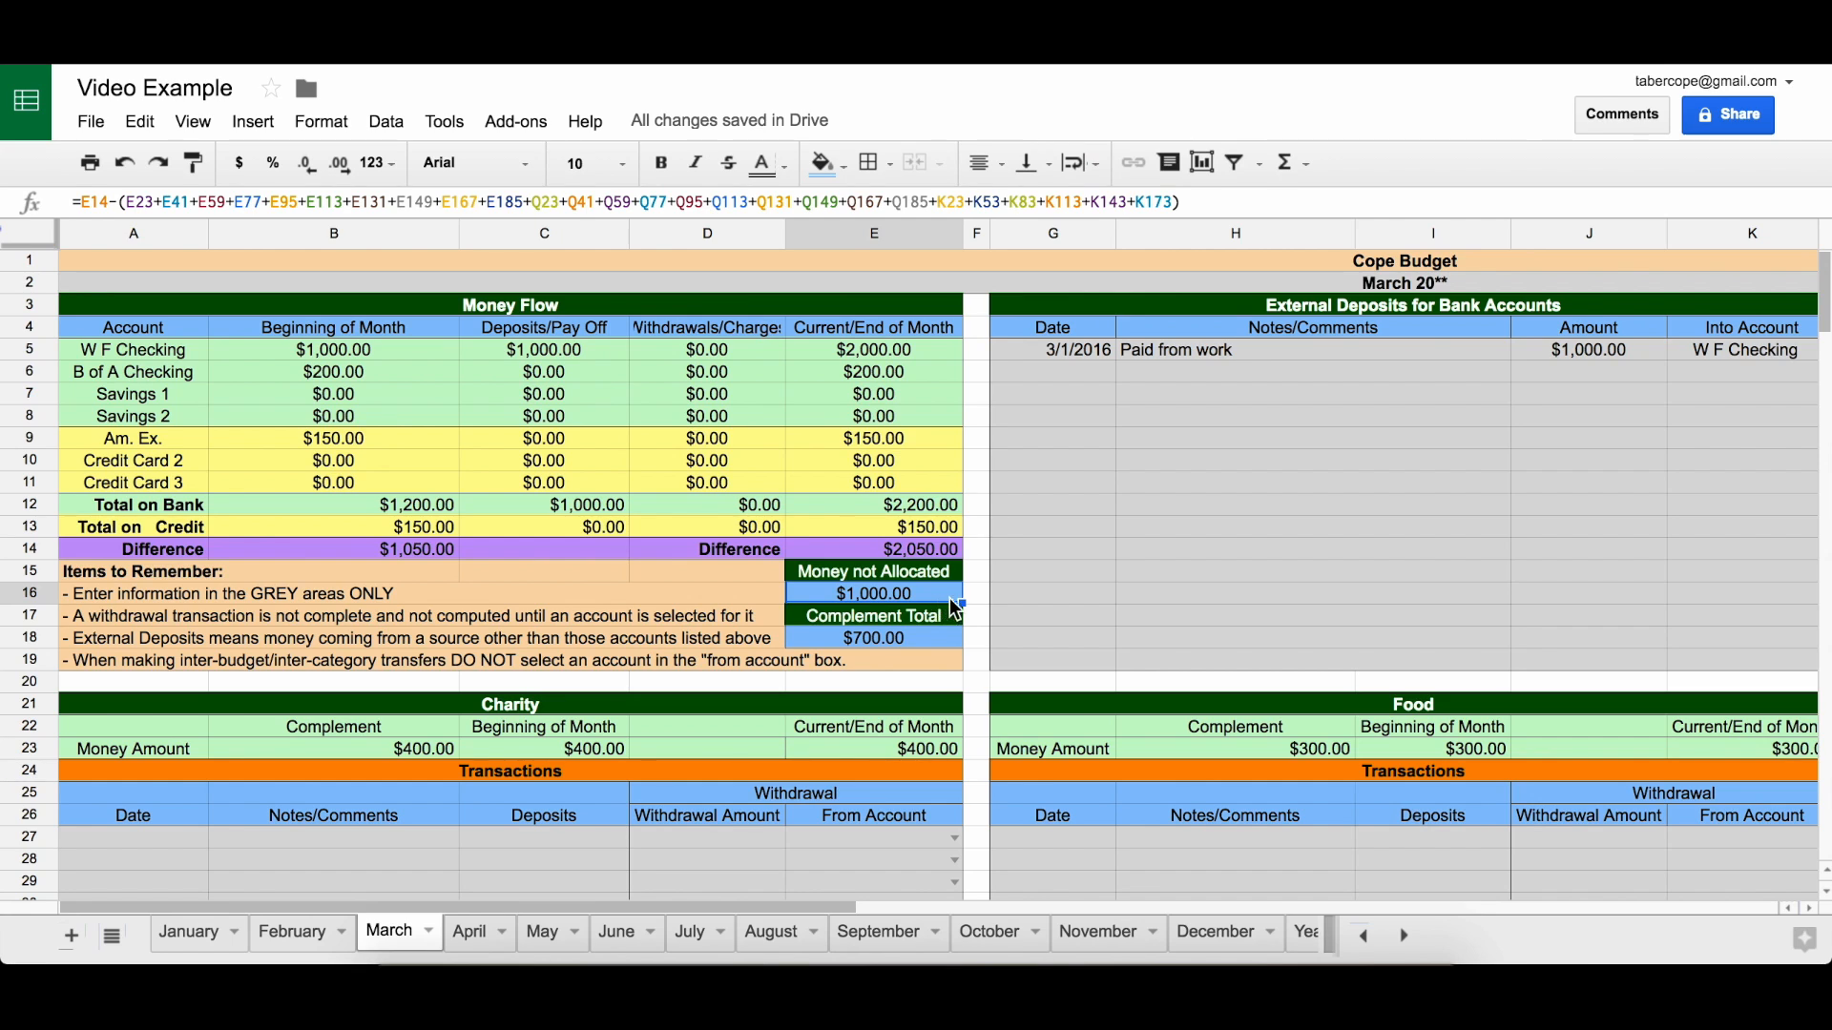
- Record a deposit of 400 dated 3-1-16 in March's Charity transactions and check Charity's Current/End of Month amount
scroll(1024, 613, "down", 3)
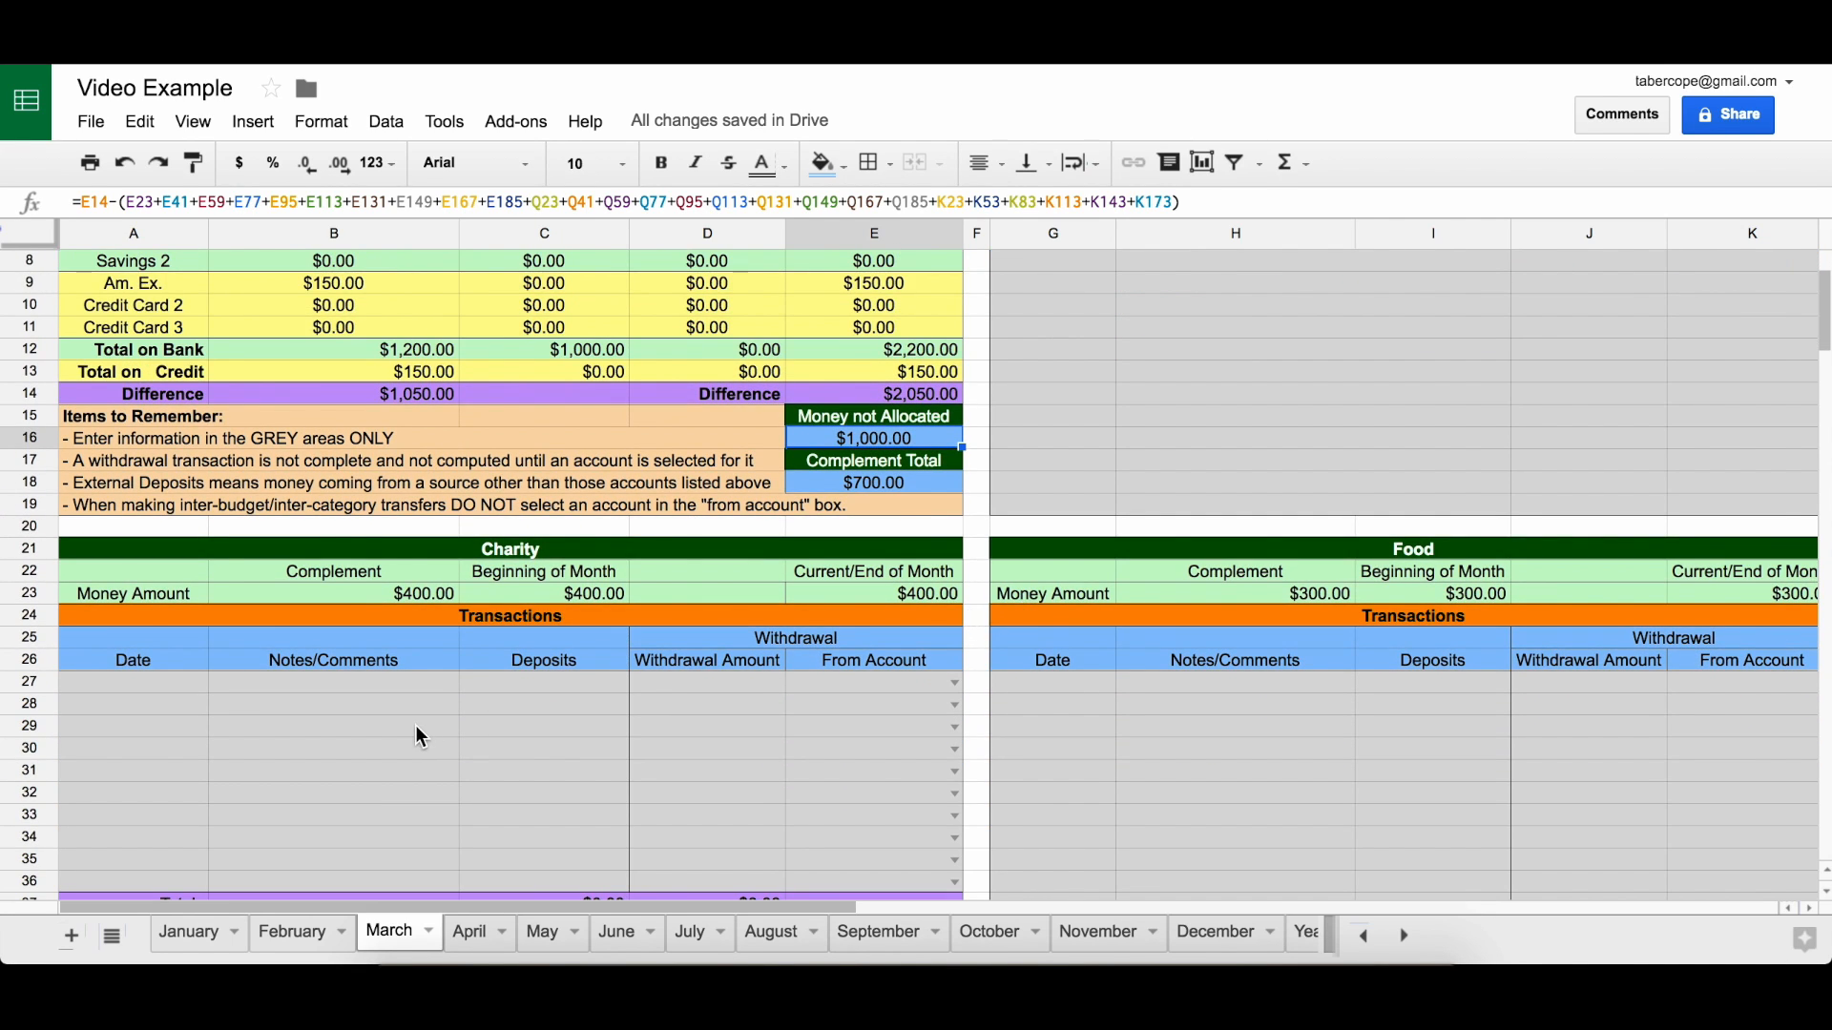
left_click(183, 683)
type("3-1-1")
type("6")
key("Tab")
key("Tab")
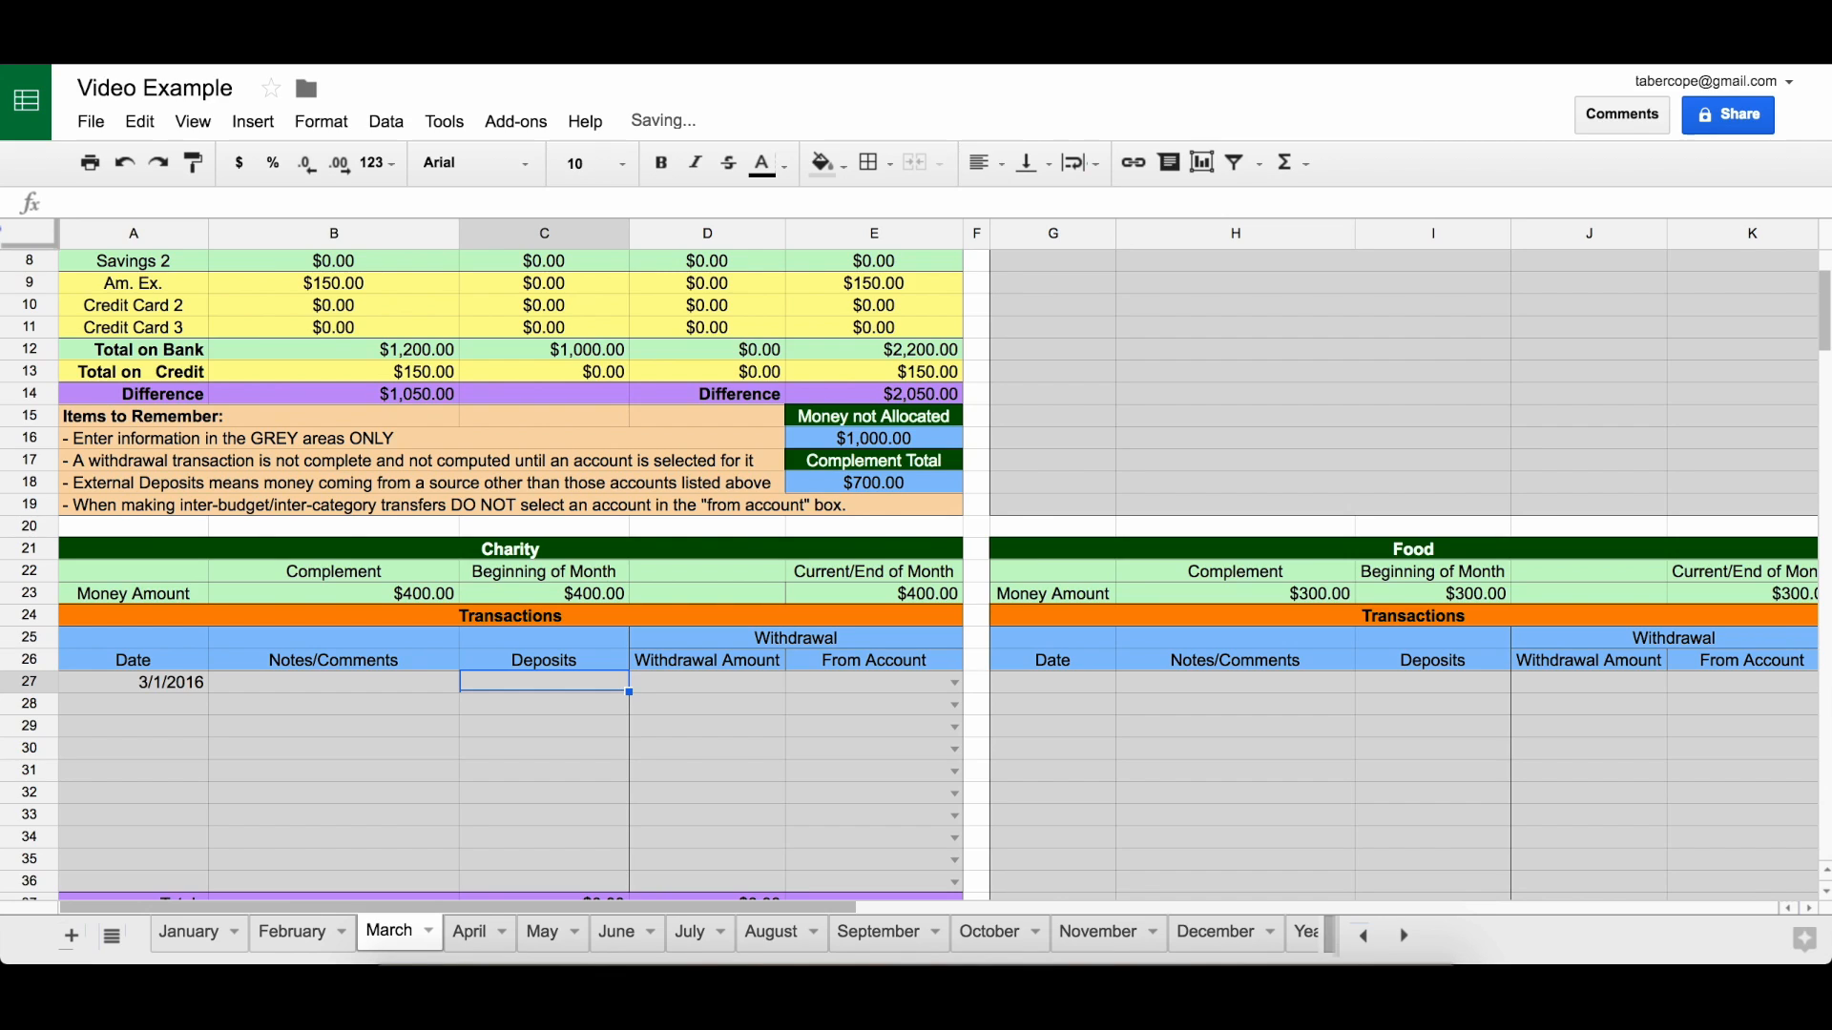
type("400")
key("Tab")
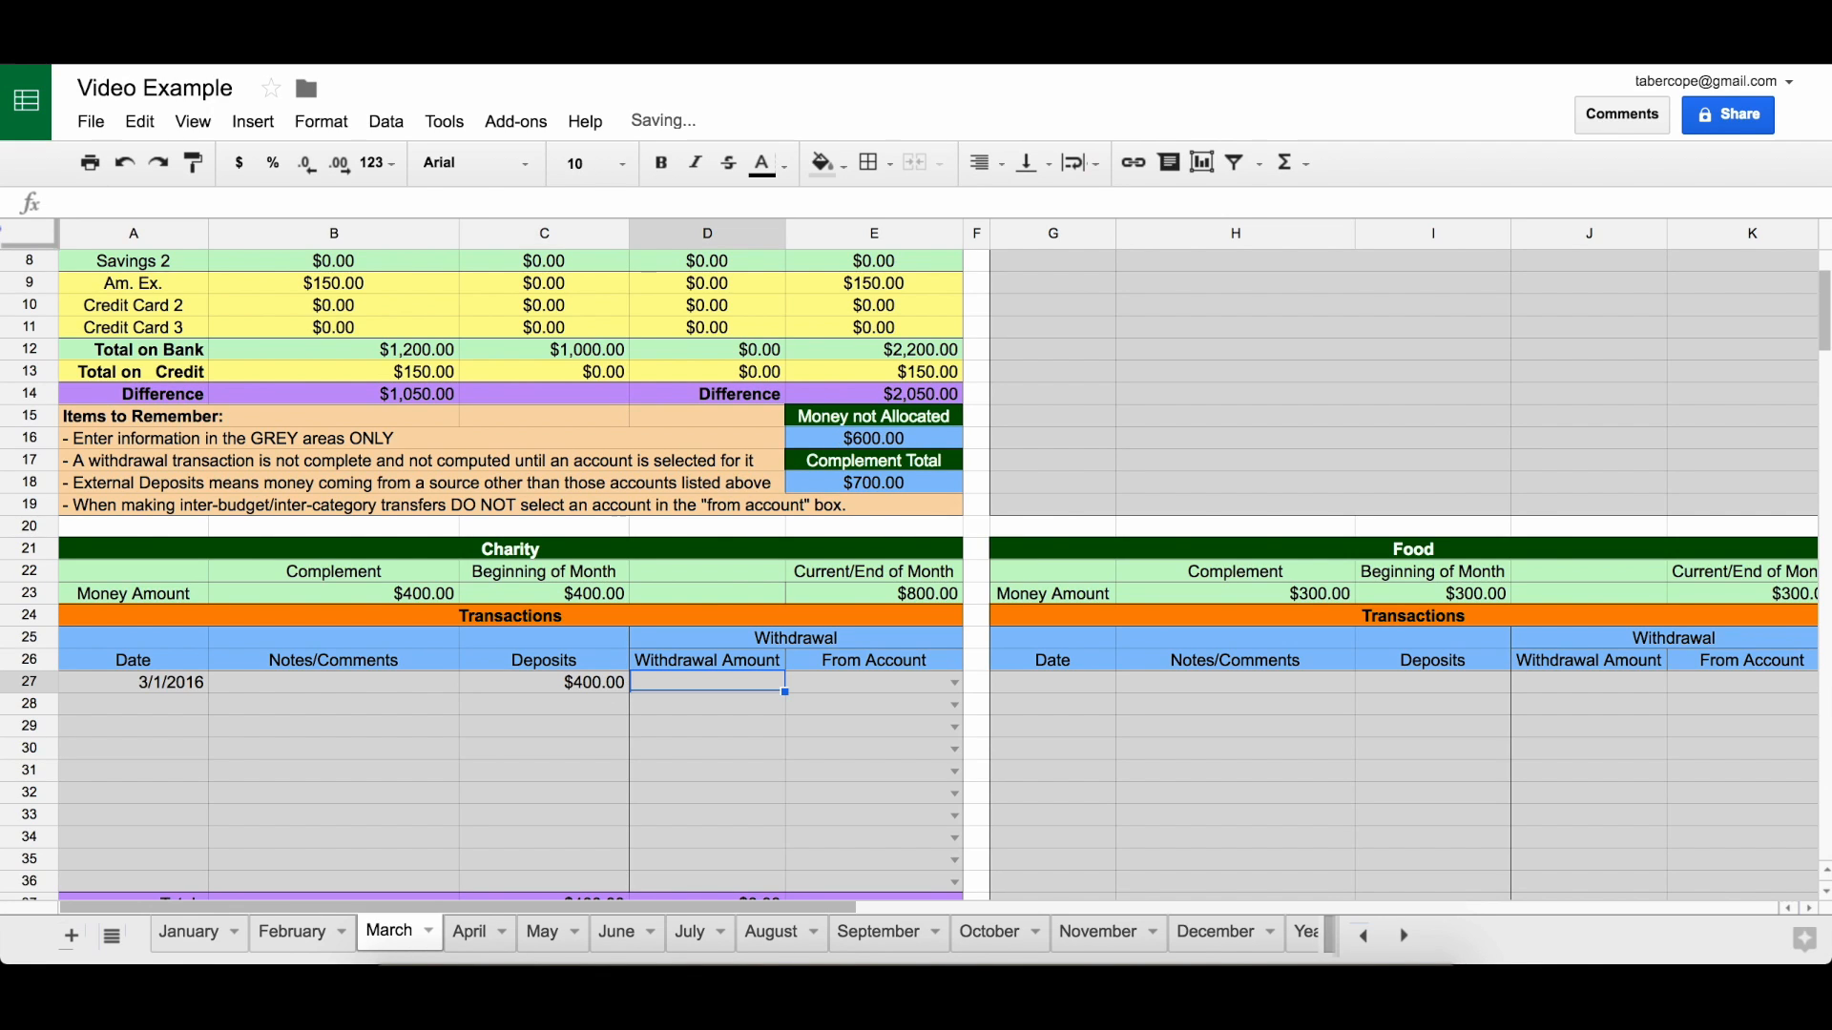
left_click(1082, 681)
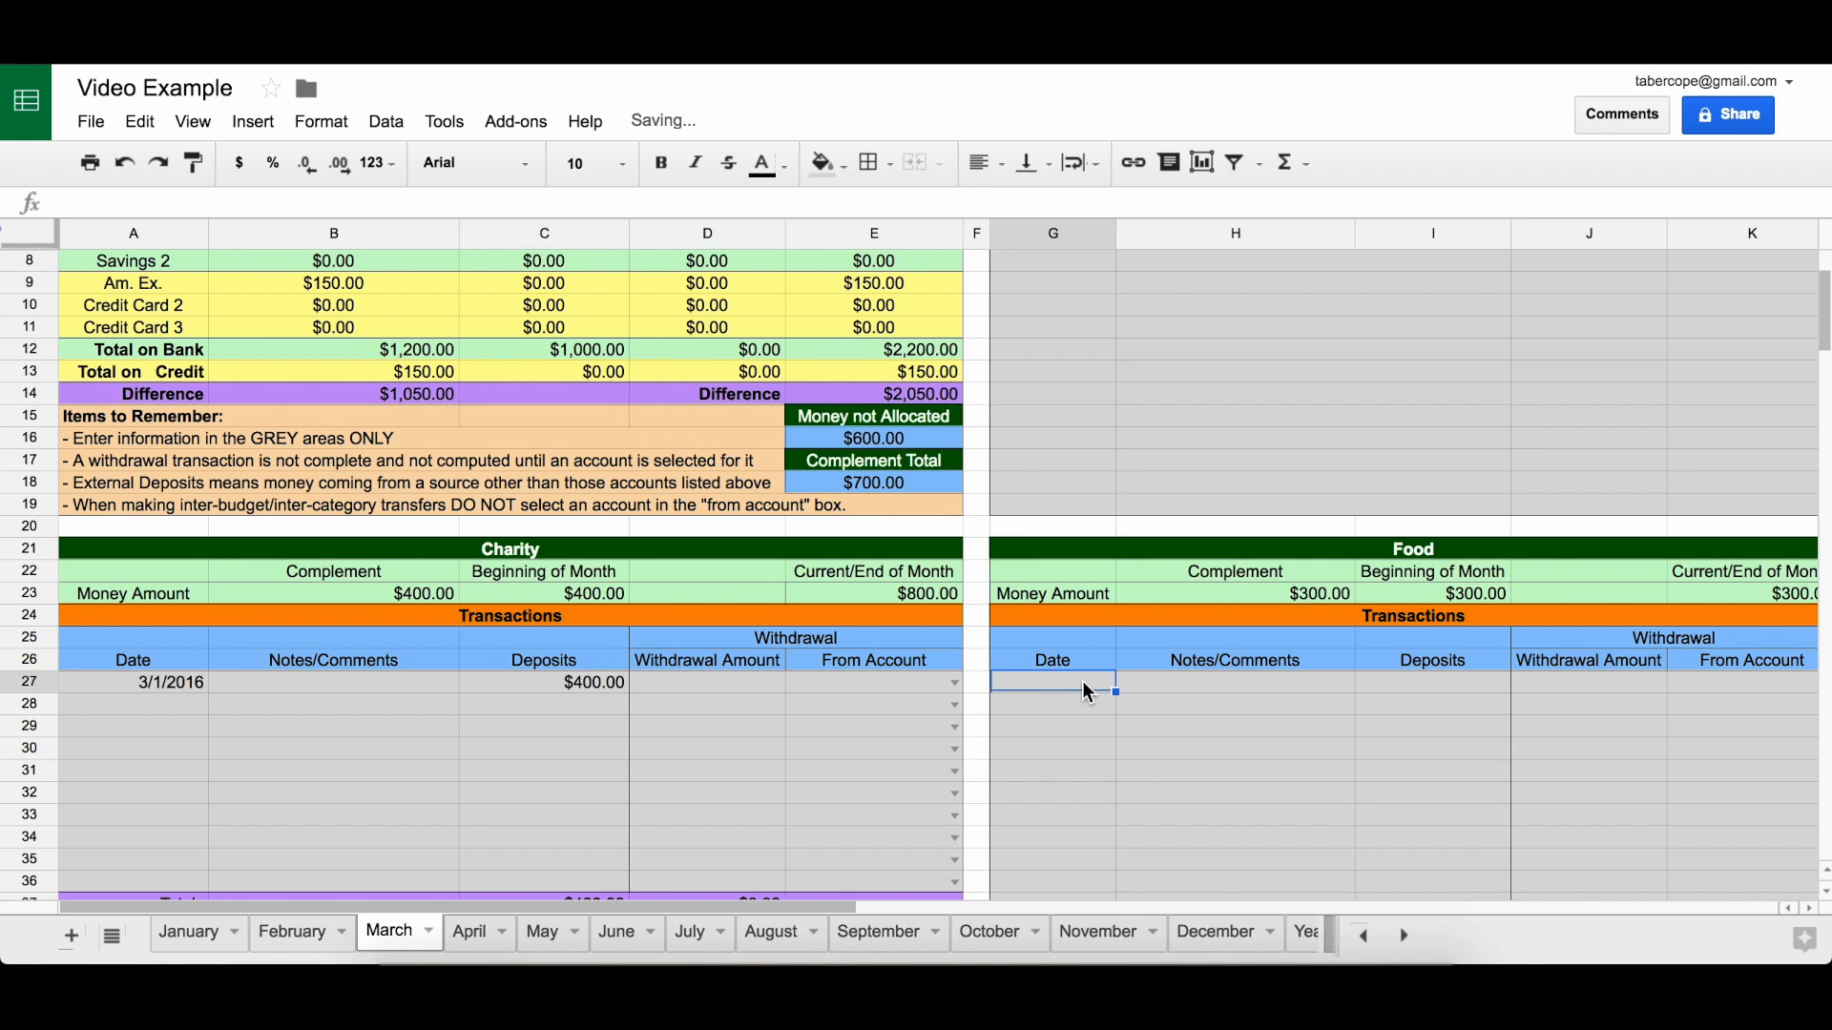
left_click(872, 592)
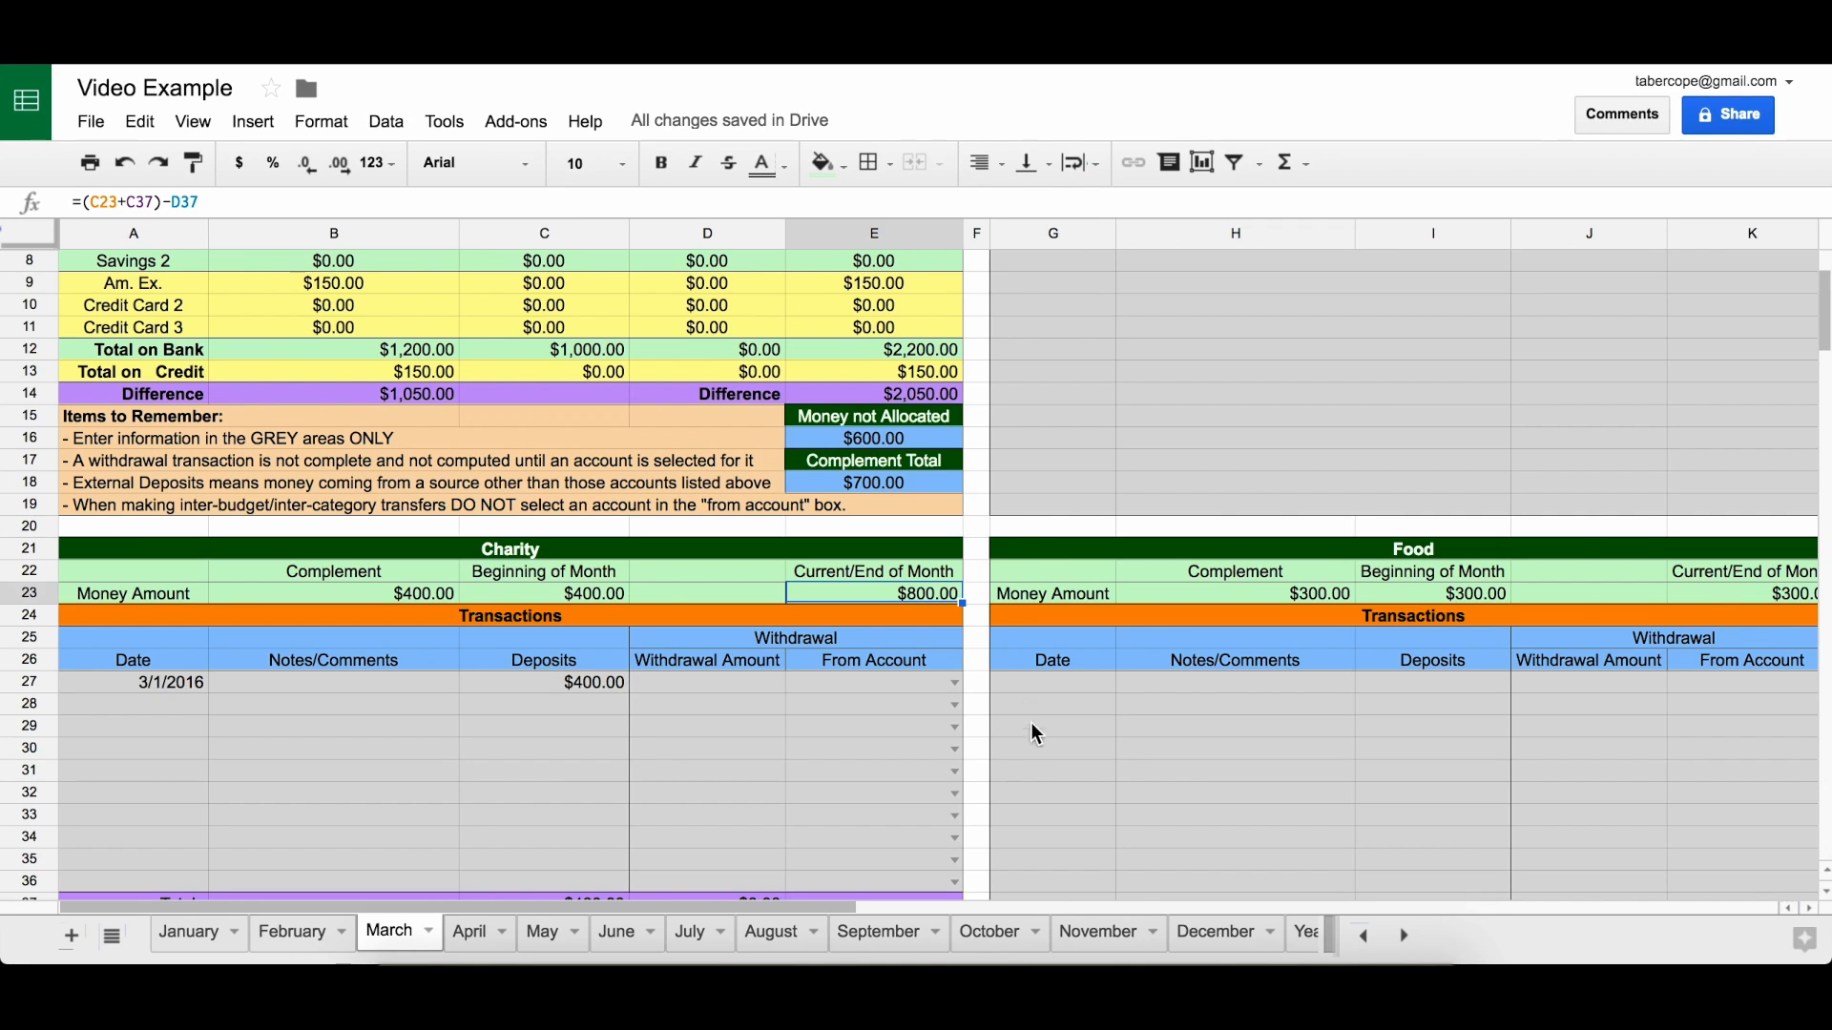
- Record a deposit of 300 dated 3-1-16 in March's Food transactions
left_click(1048, 683)
type("3-1-16")
key("Tab")
key("Tab")
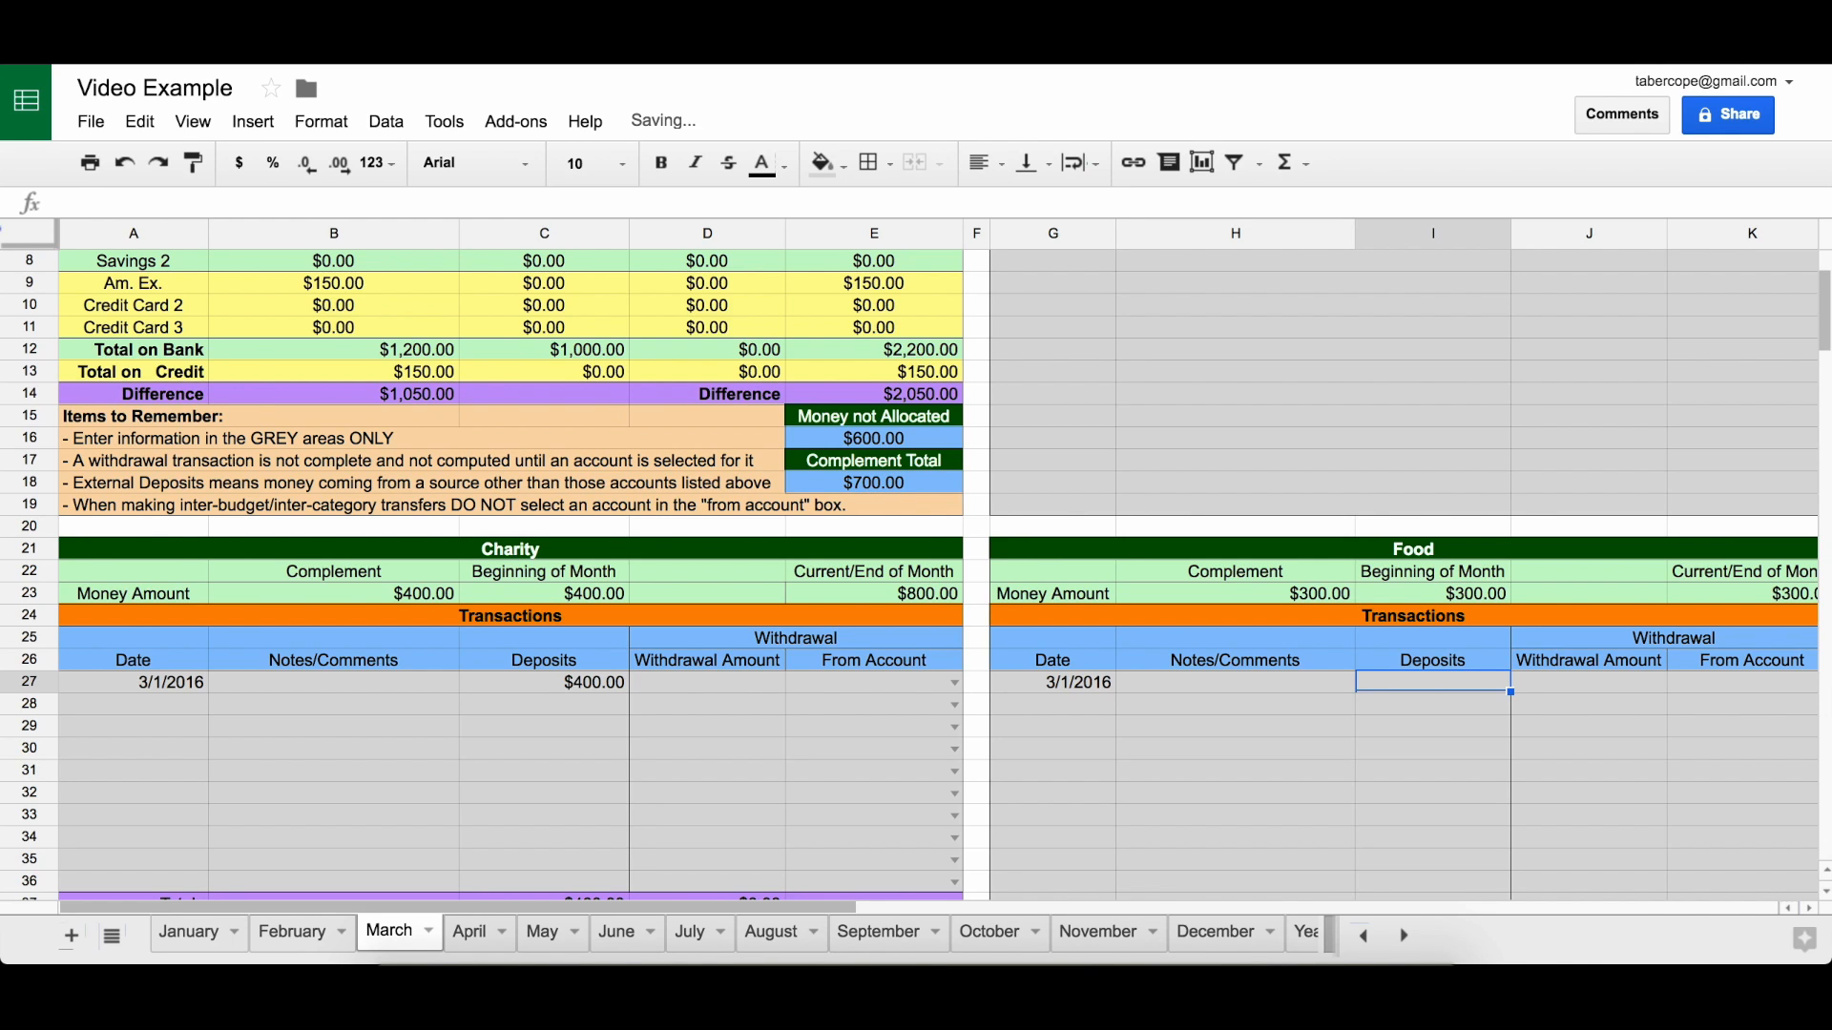
type("300")
key("Return")
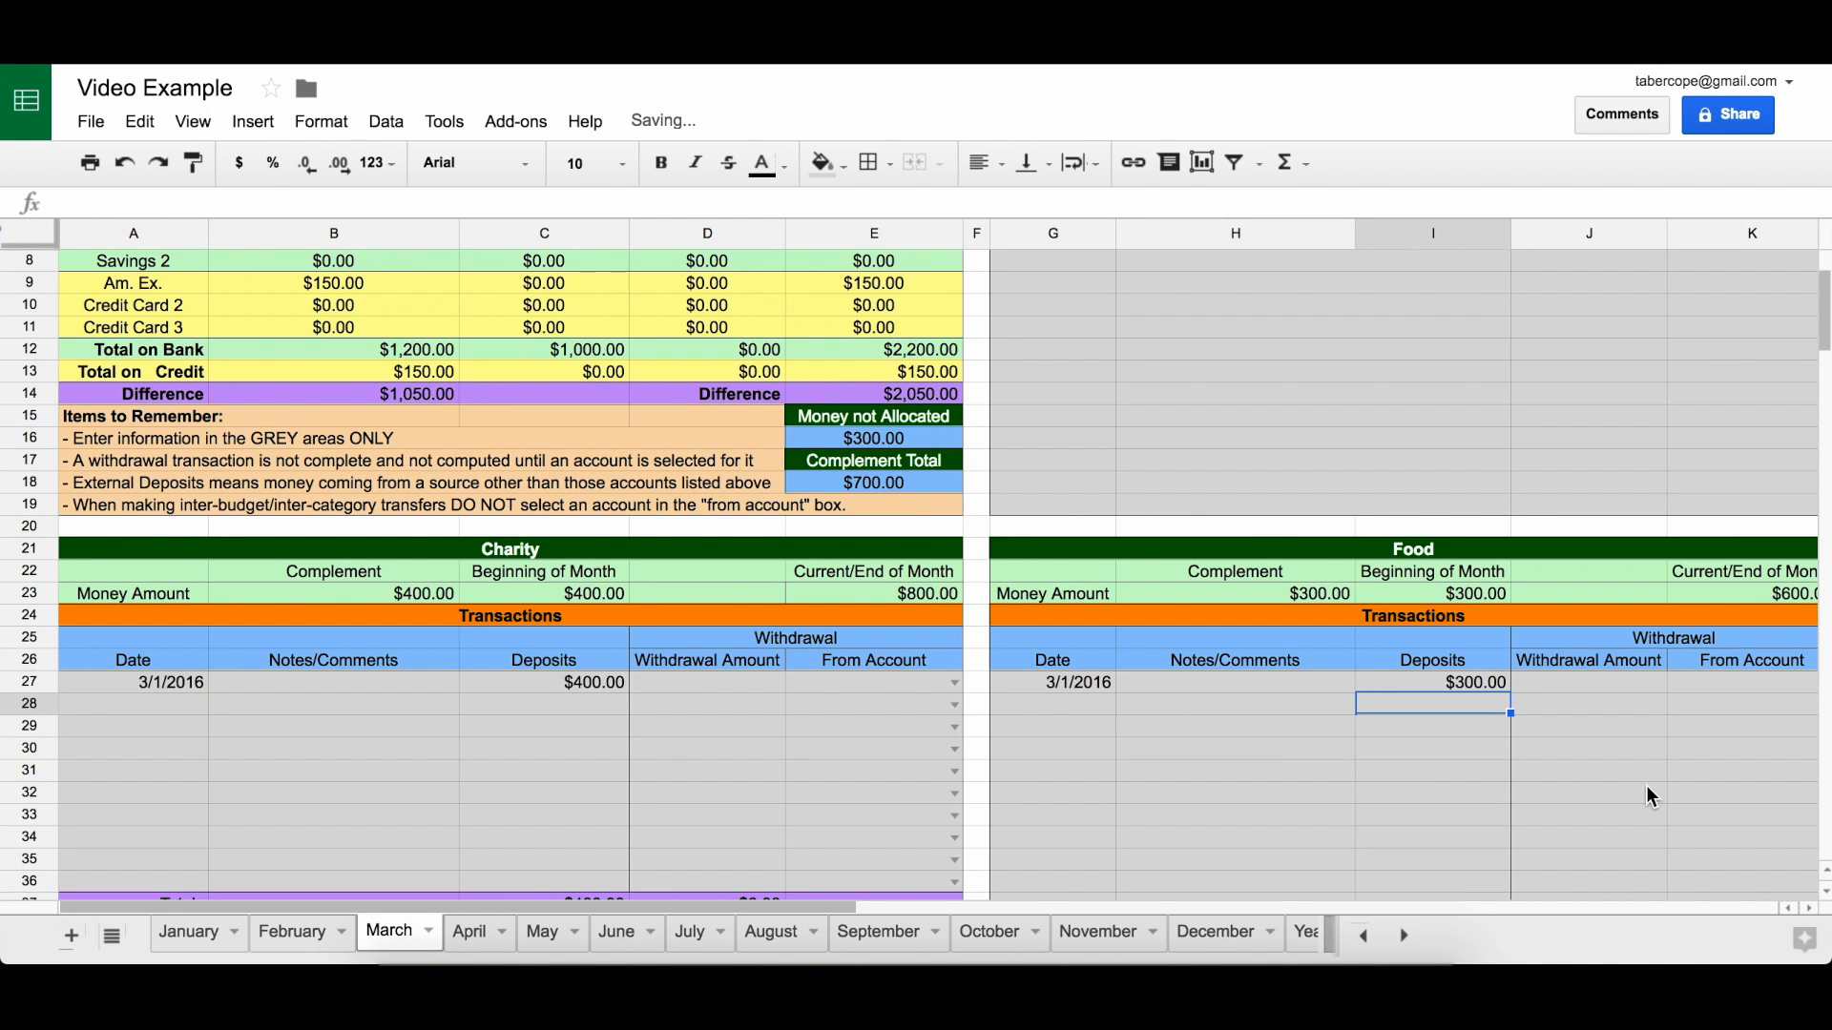
- Record a deposit of 300 dated 3-1-16 in March's Emergency Savings transactions
scroll(1648, 789, "right", 5)
scroll(1646, 787, "right", 2)
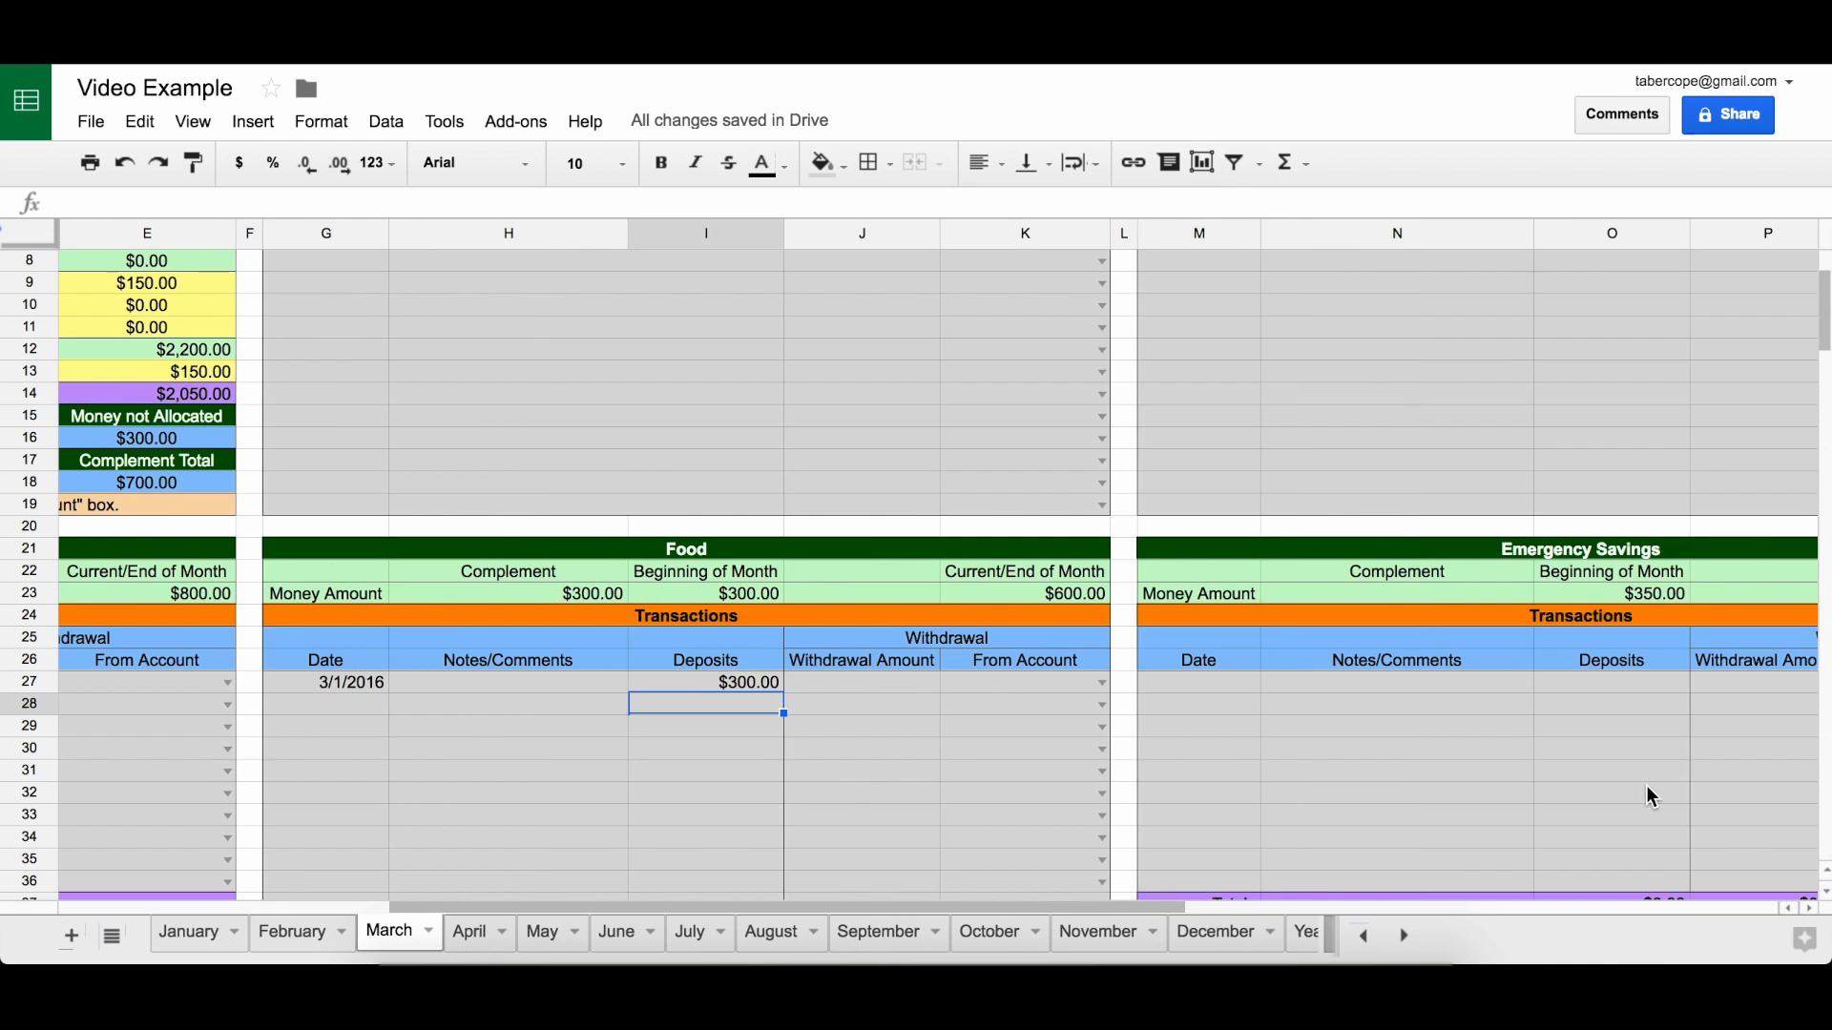
scroll(1653, 796, "left", 2)
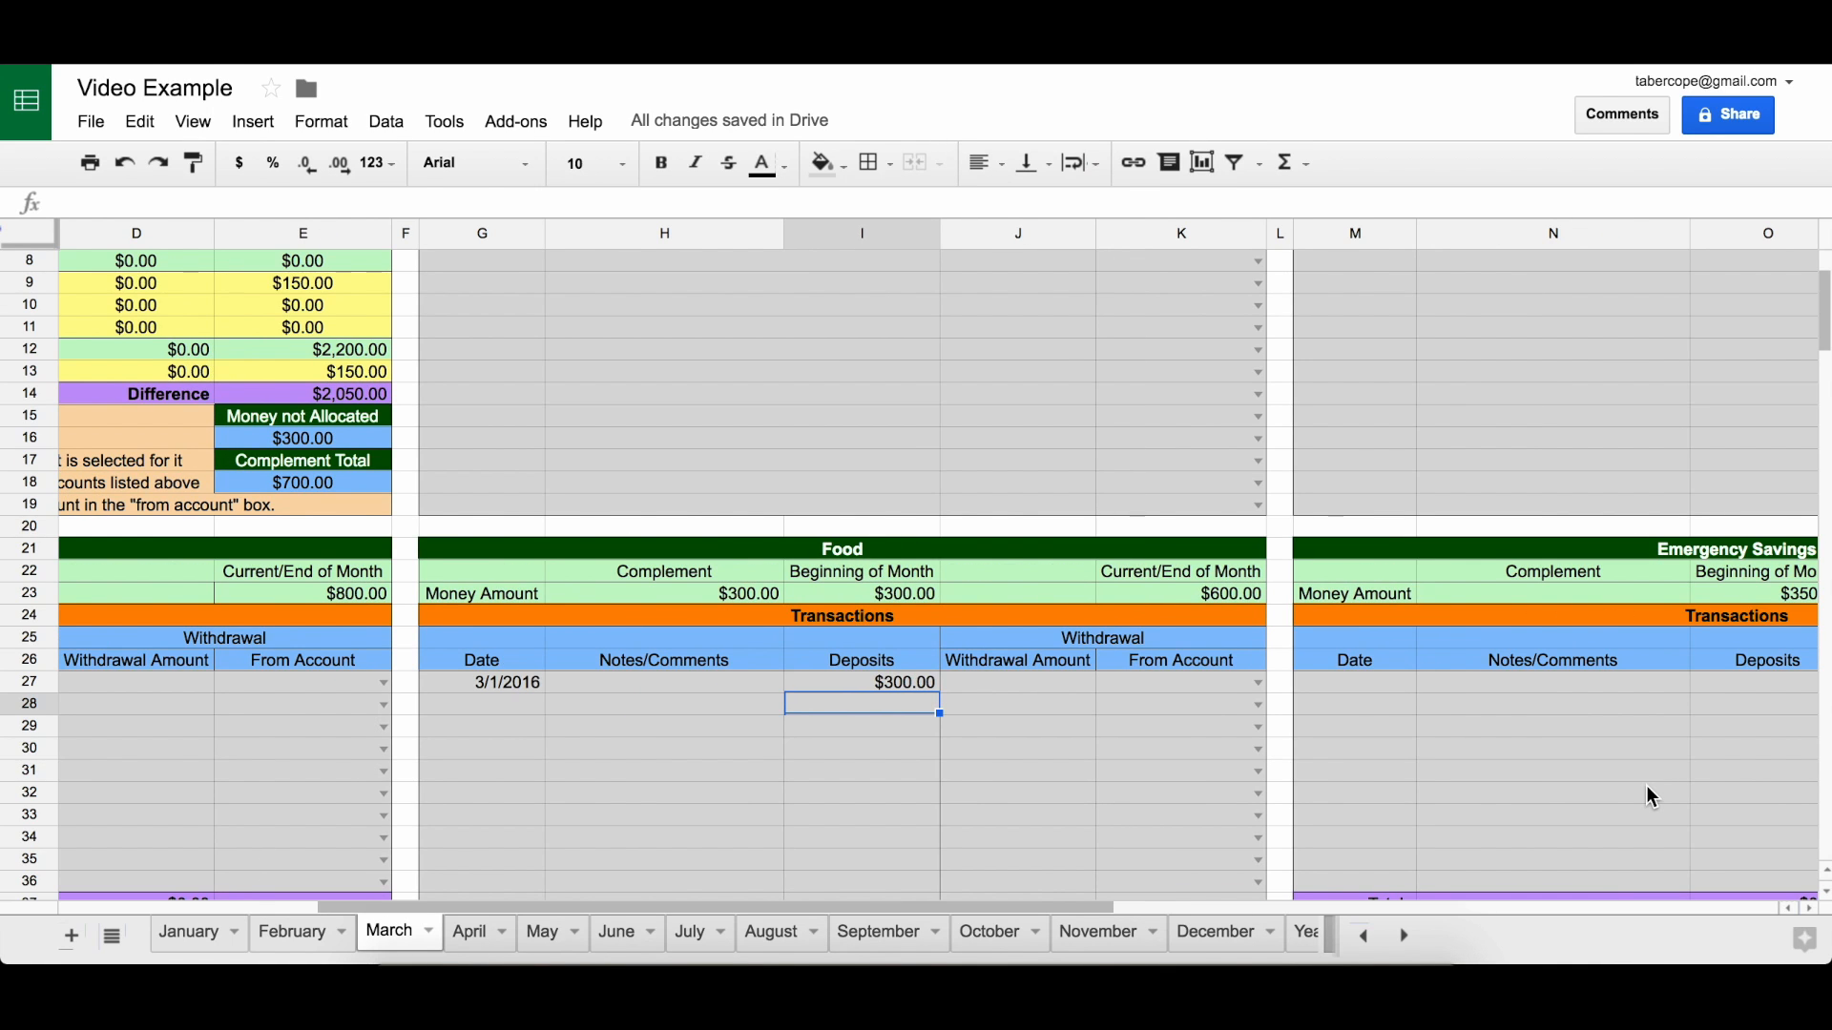
scroll(1652, 797, "right", 2)
scroll(1653, 797, "left", 3)
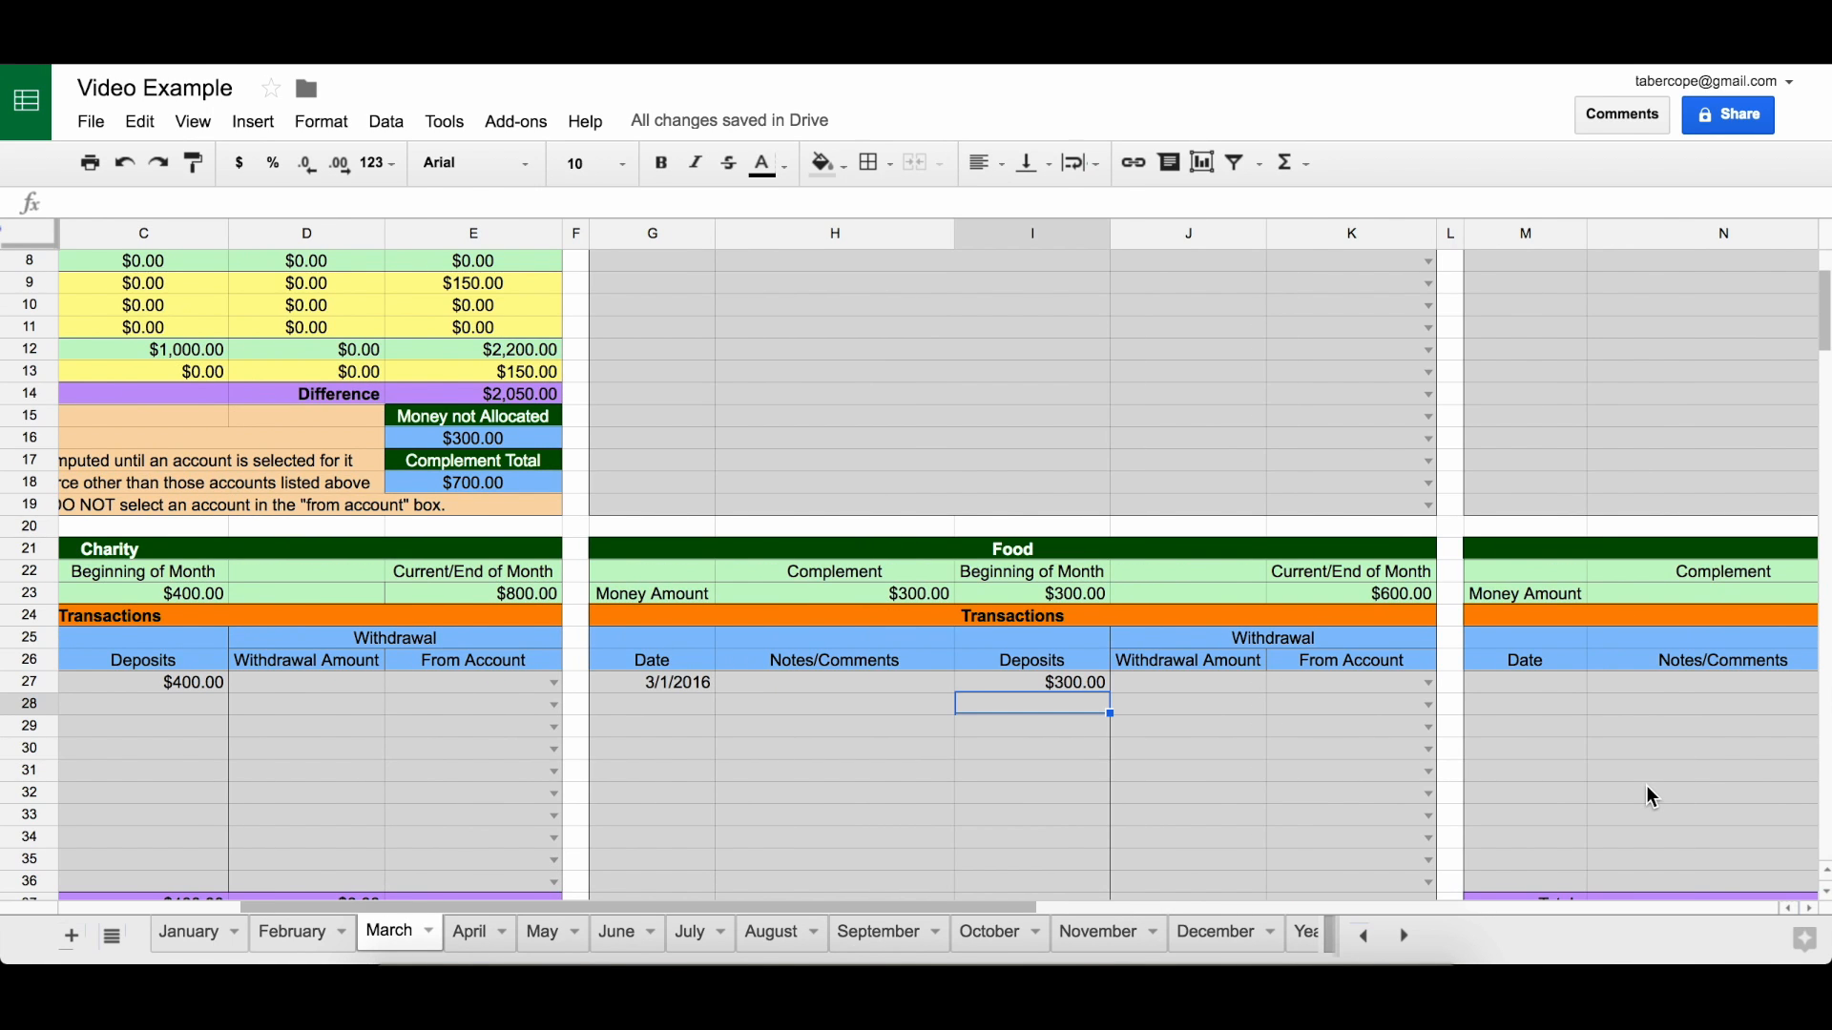
scroll(1652, 797, "right", 5)
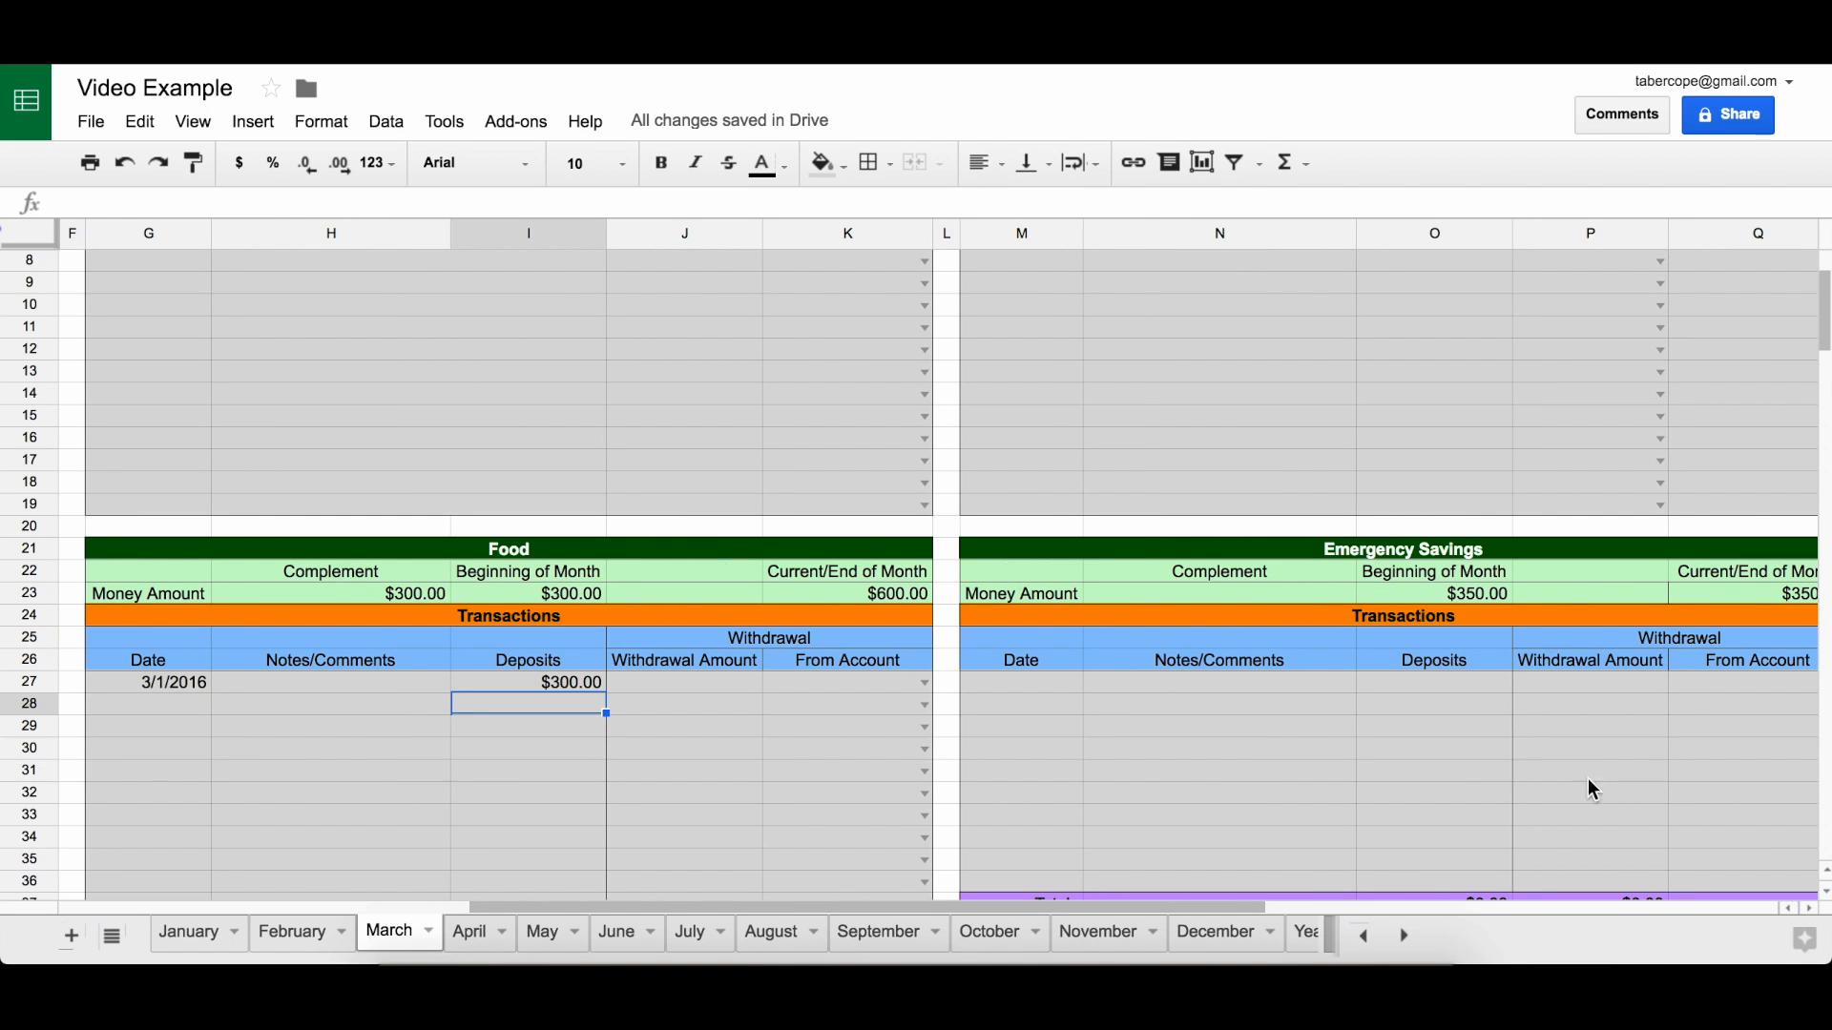
left_click(1061, 686)
type("3-1-16")
key("Tab")
key("Tab")
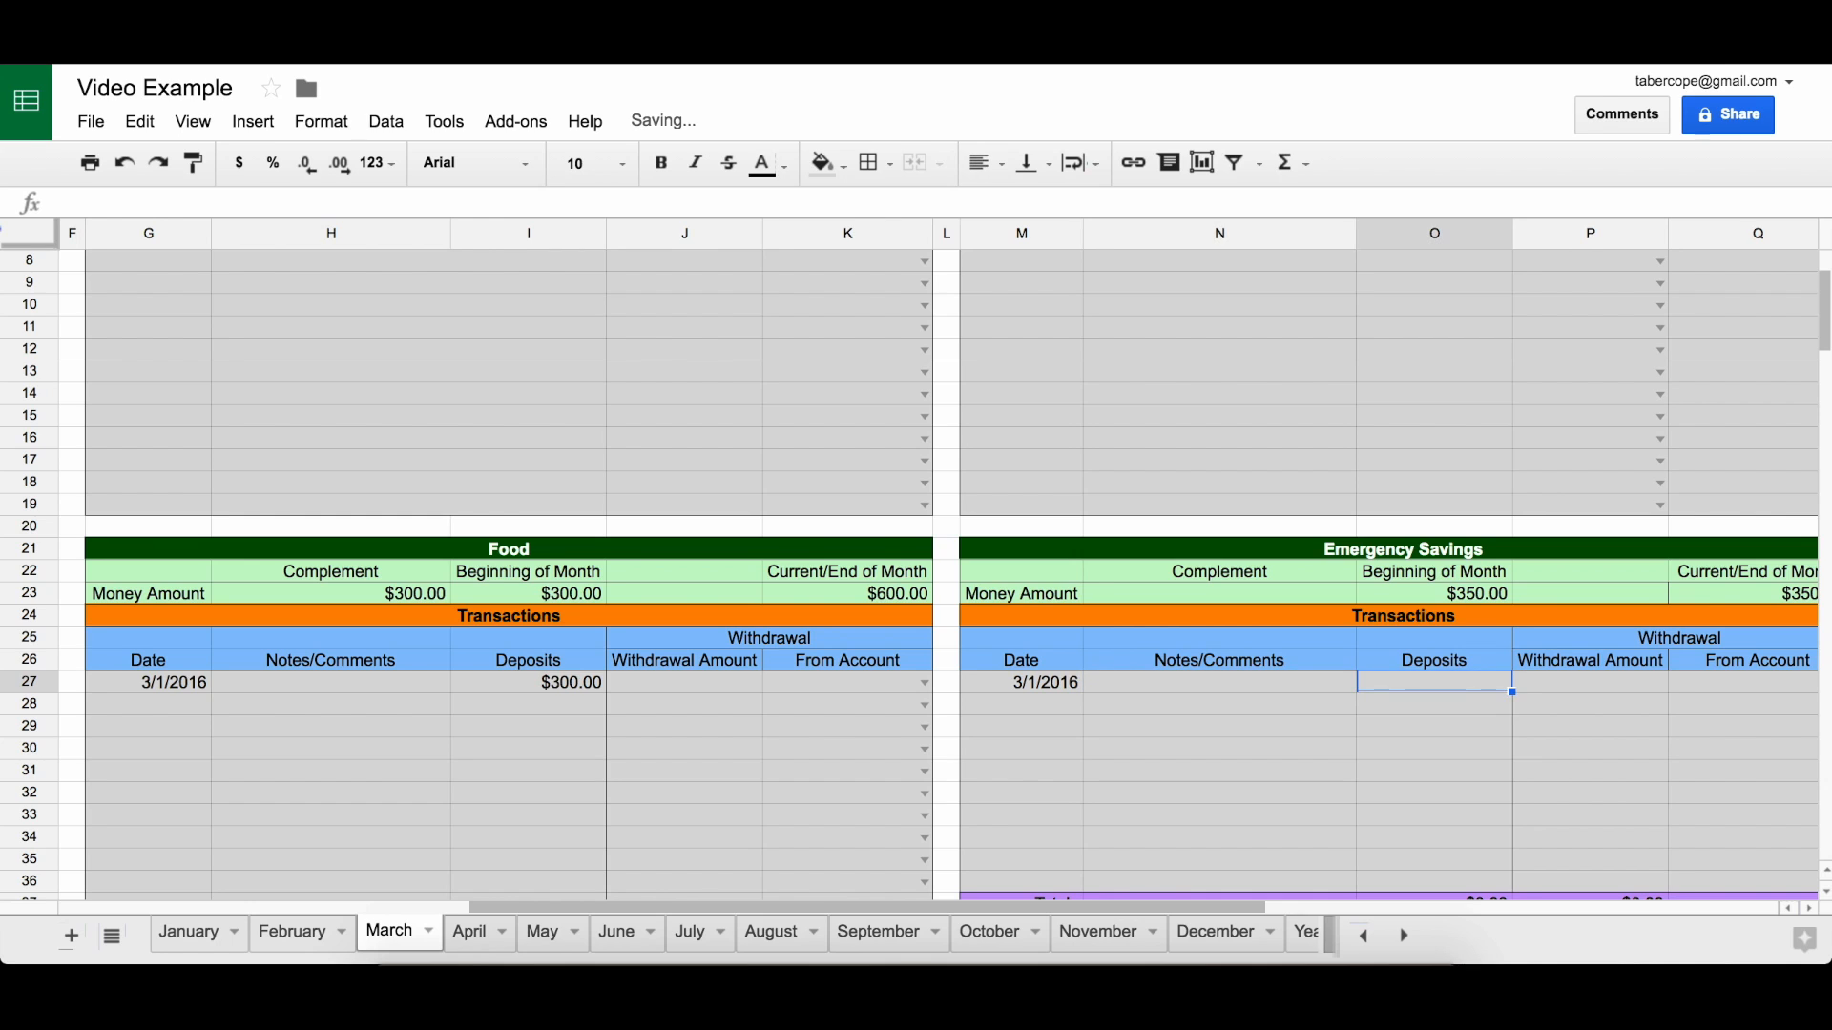
type("300")
key("Return")
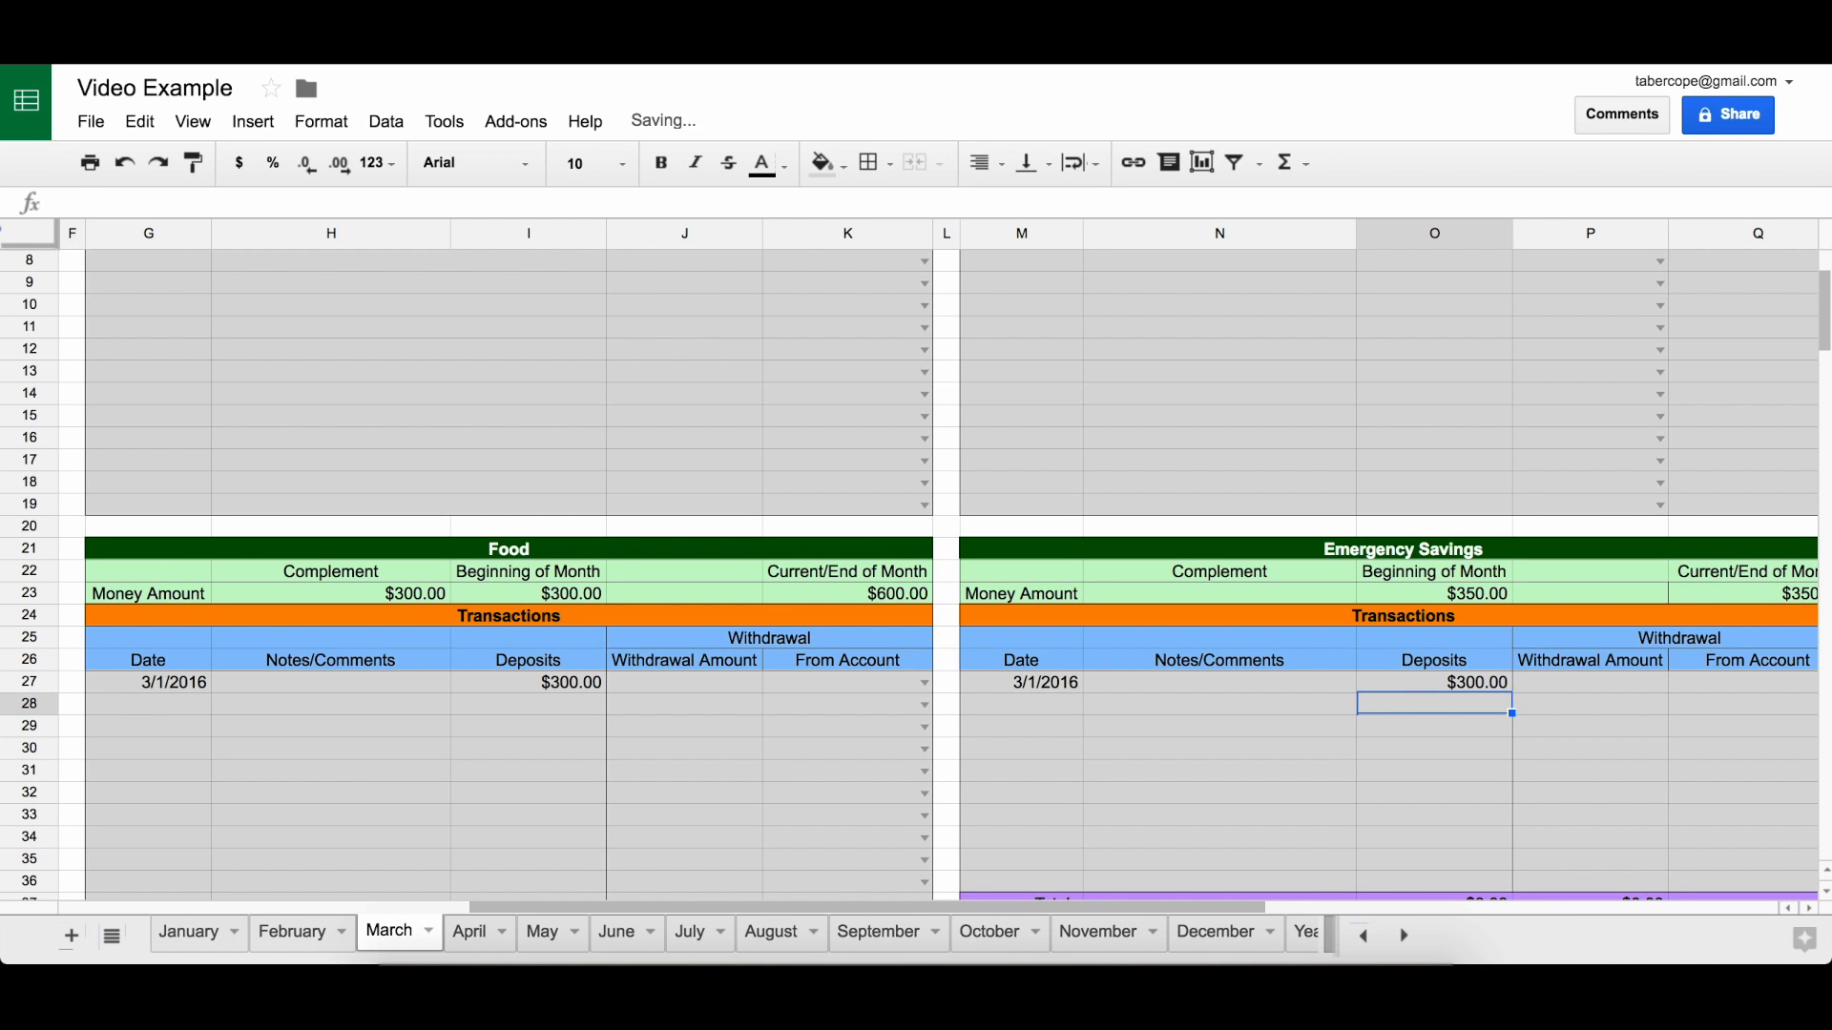
- Check the Money not Allocated amount in March's Money Flow summary
scroll(1019, 660, "left", 10)
scroll(1019, 660, "up", 5)
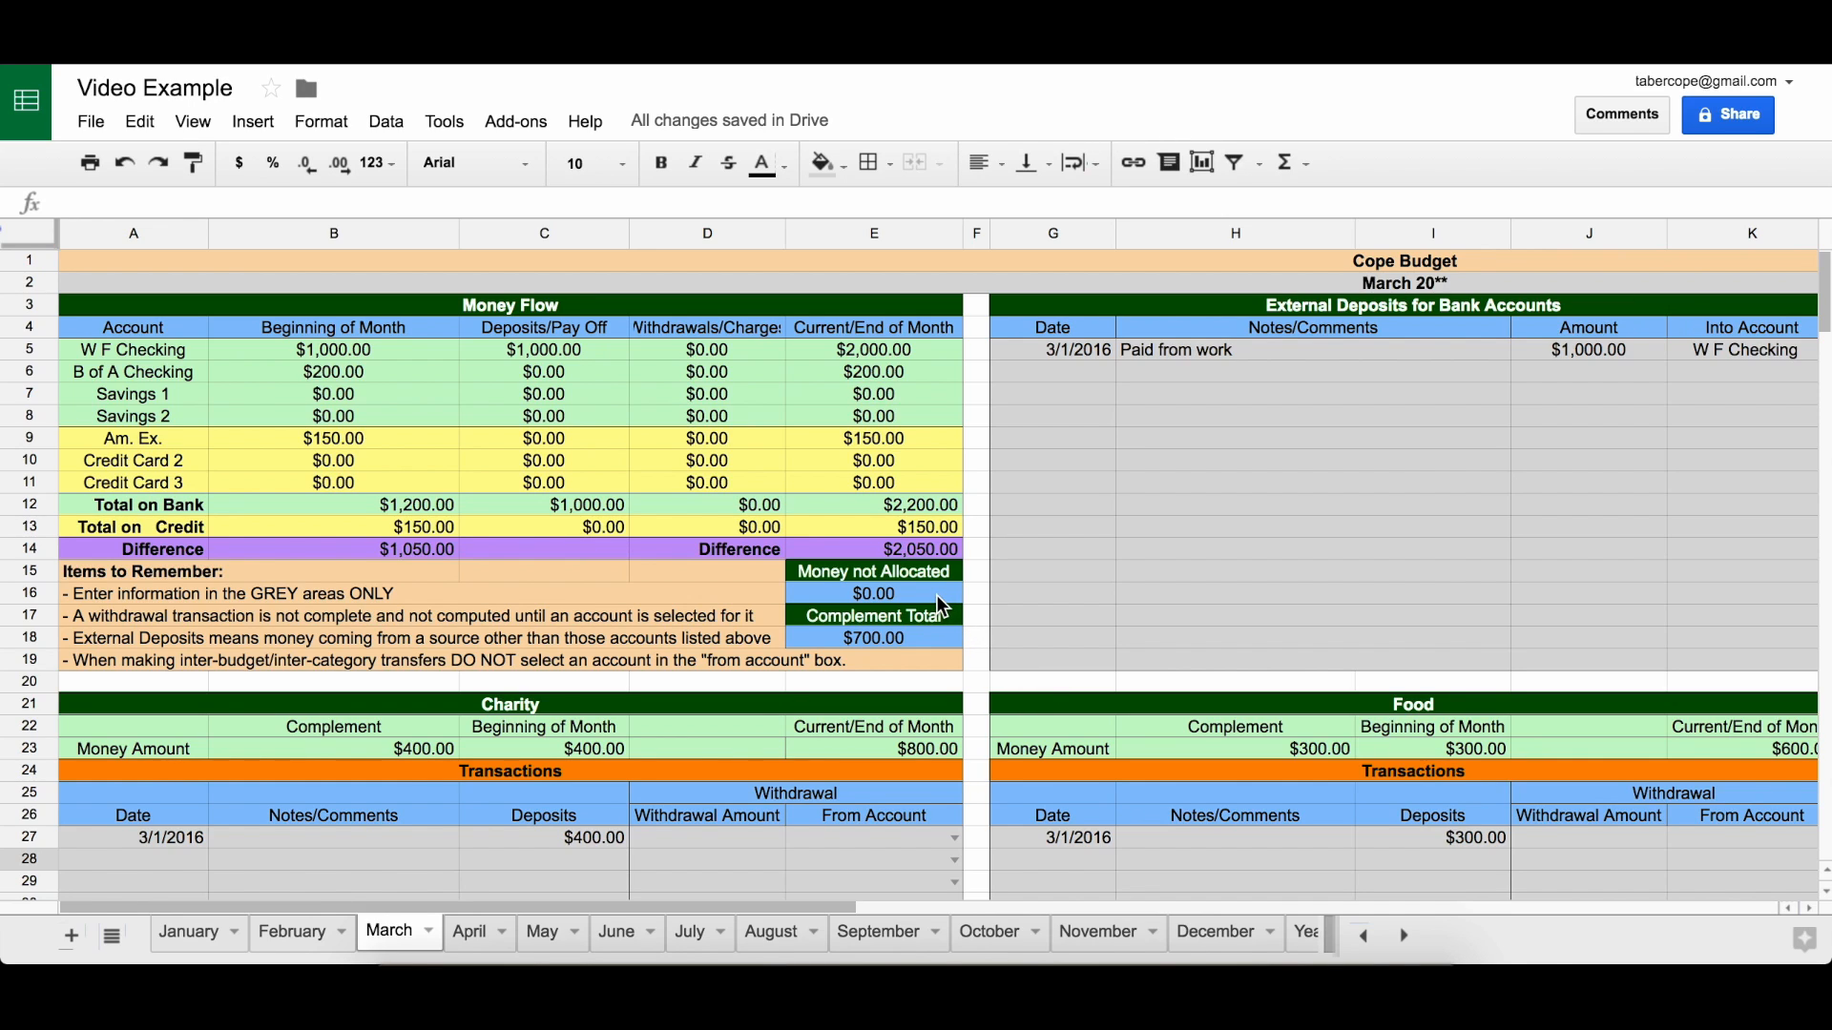
left_click(947, 596)
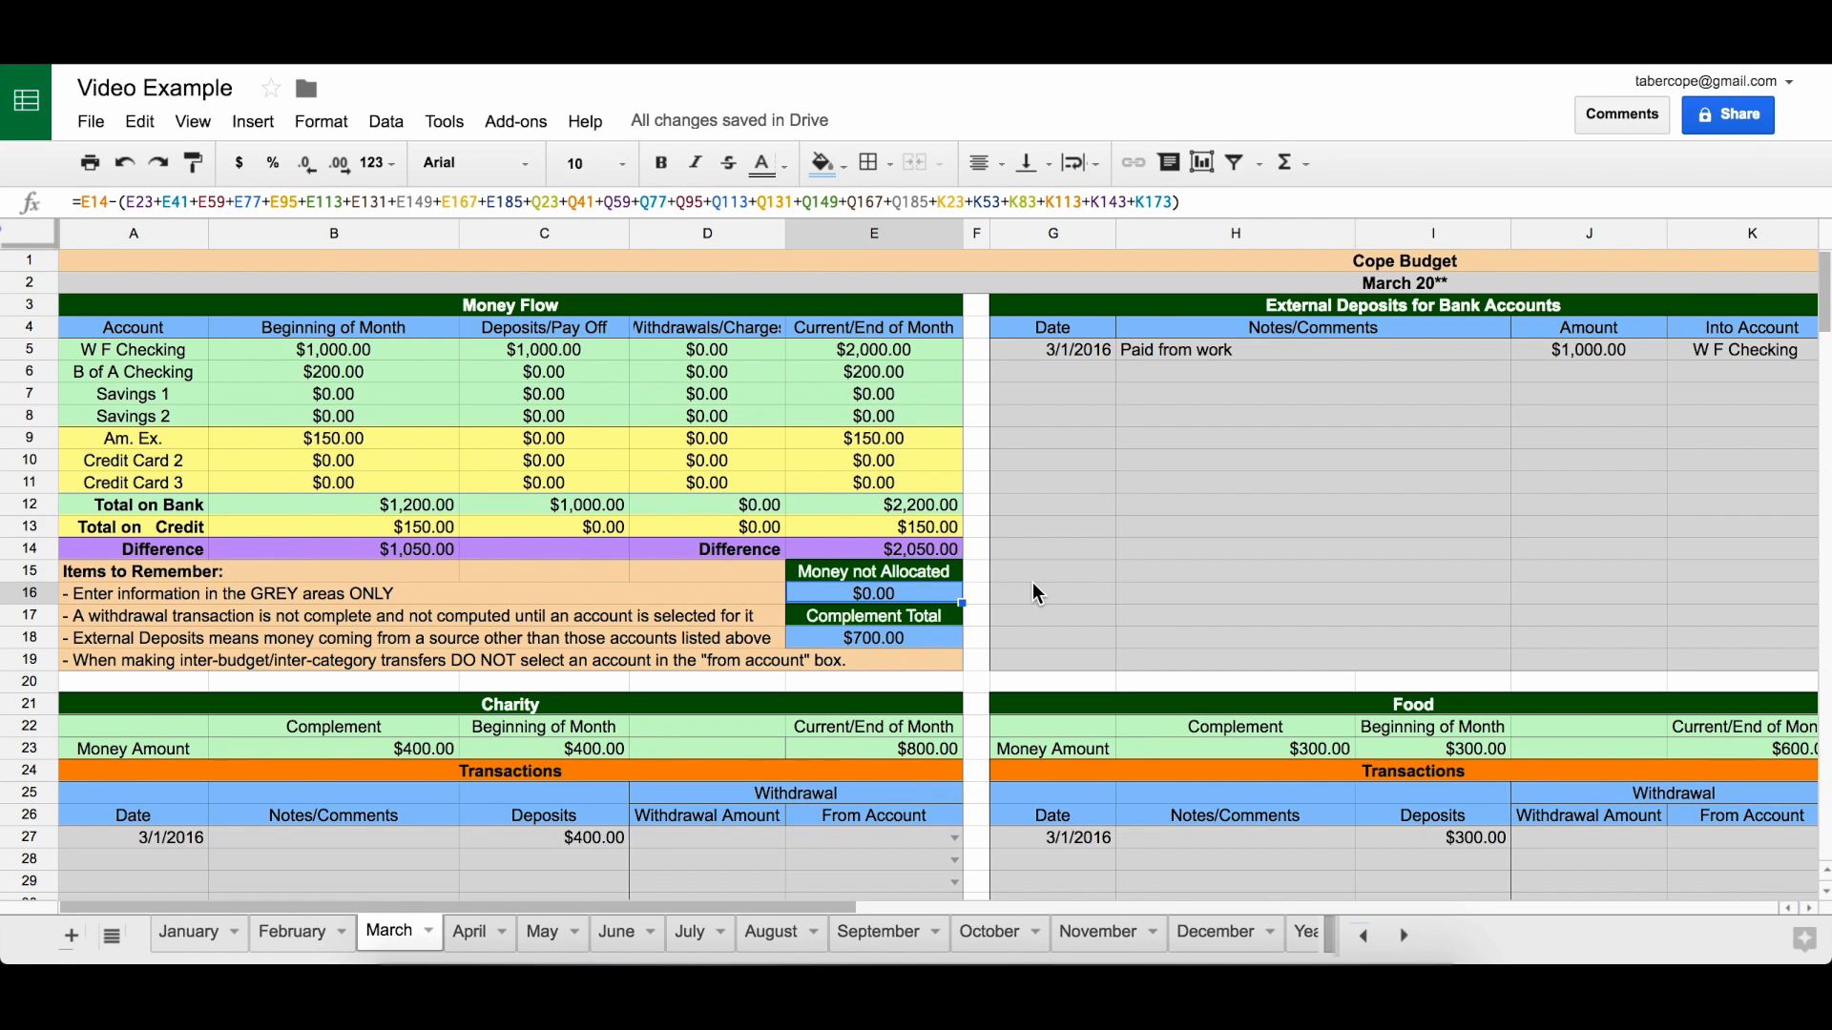
- Start a second Food transaction in March with the date 3-3-16 and the note "Walmart"
scroll(1035, 588, "down", 2)
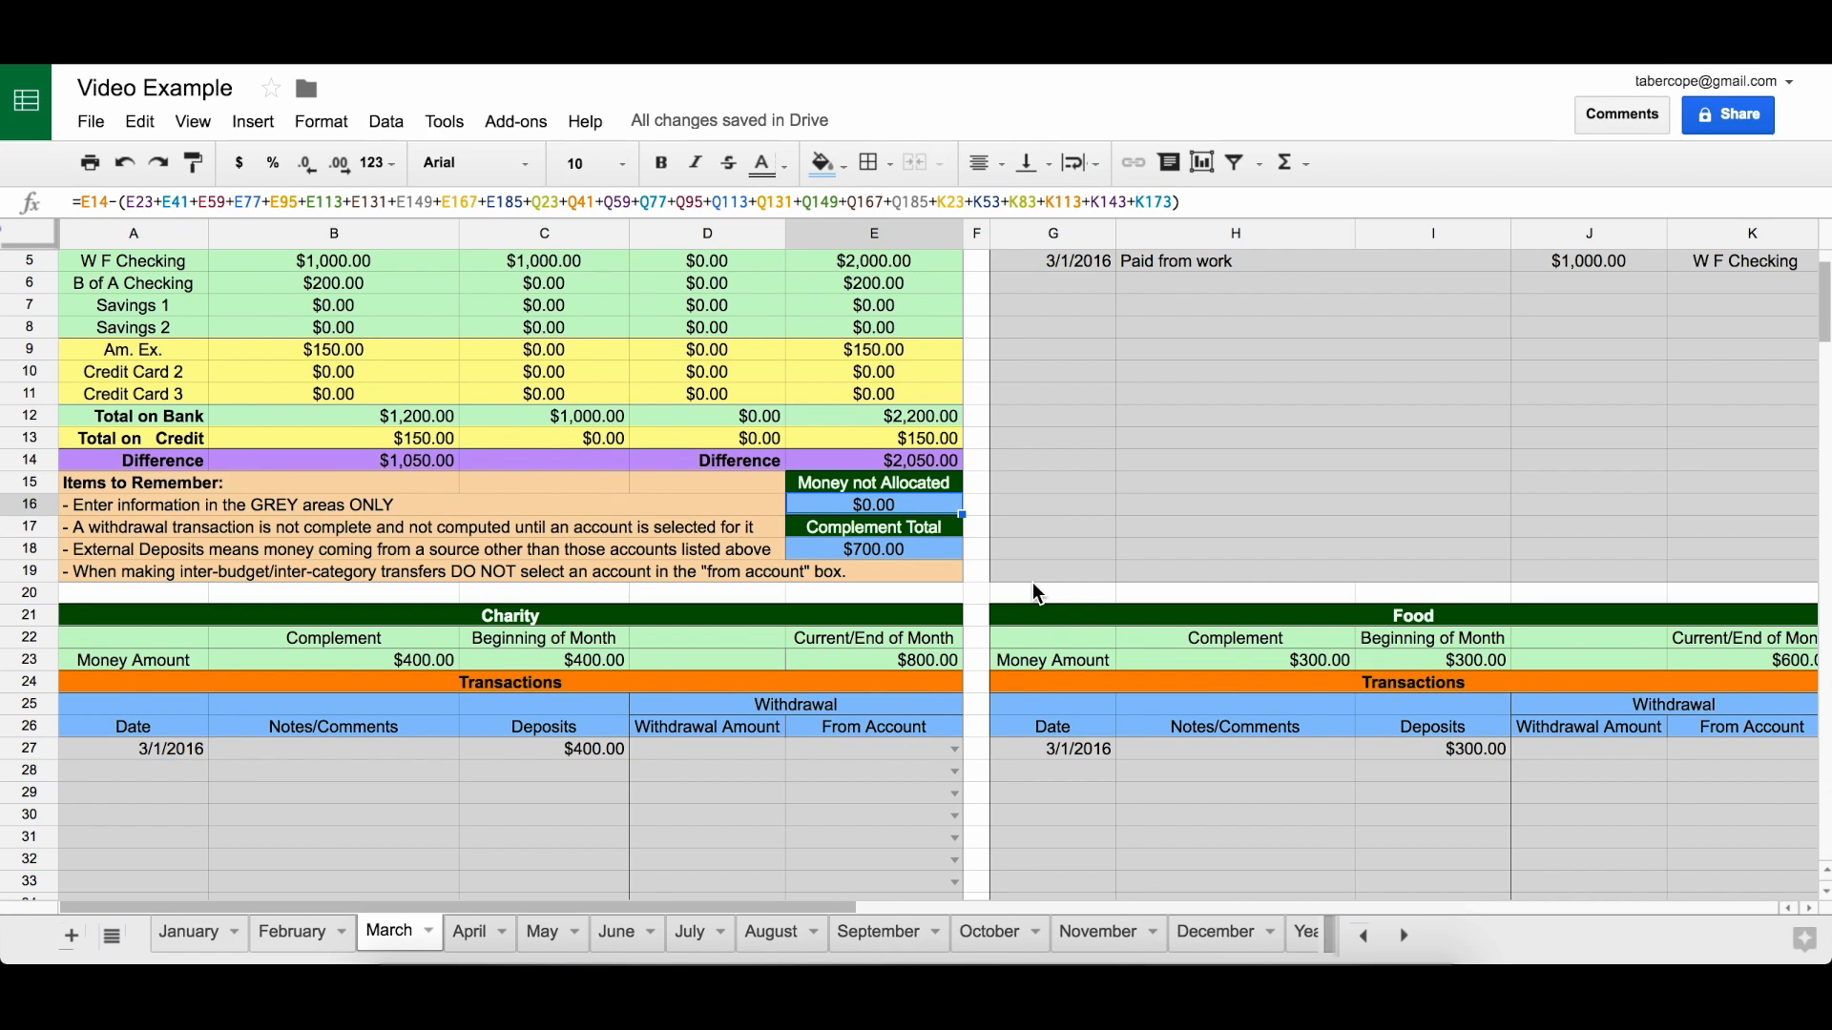
scroll(1038, 593, "down", 4)
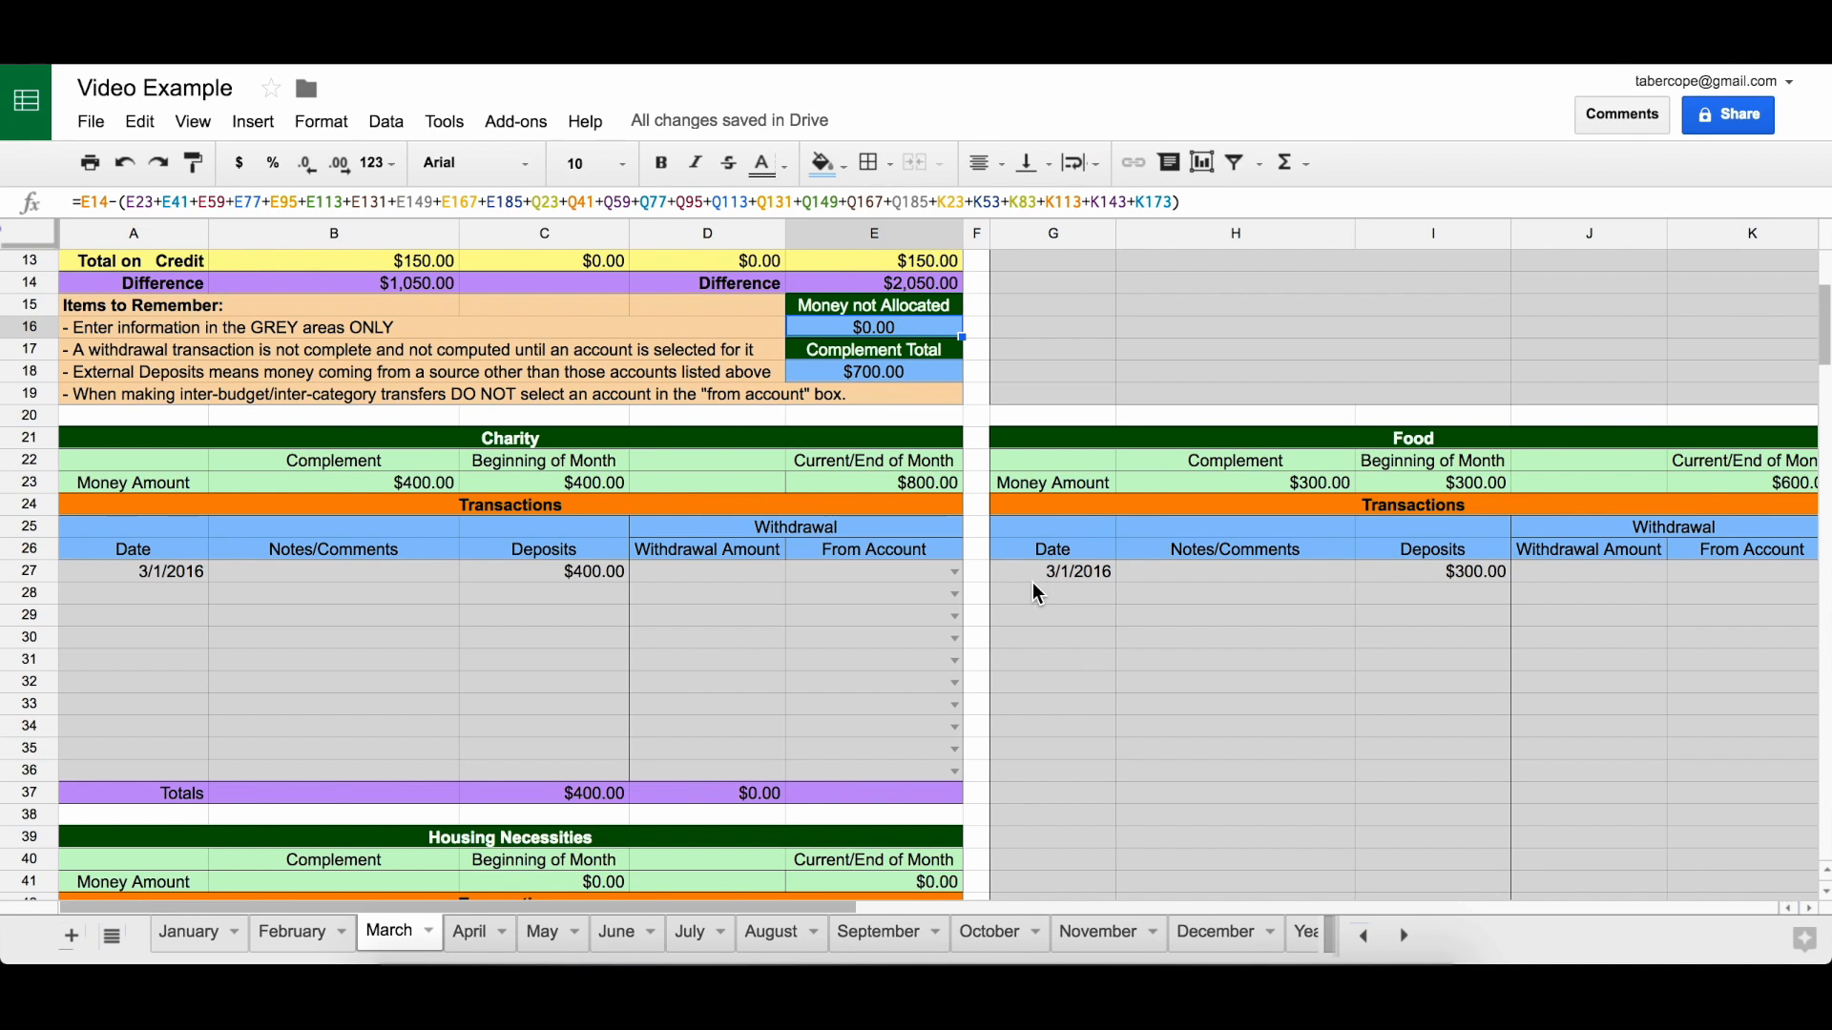
left_click(1080, 594)
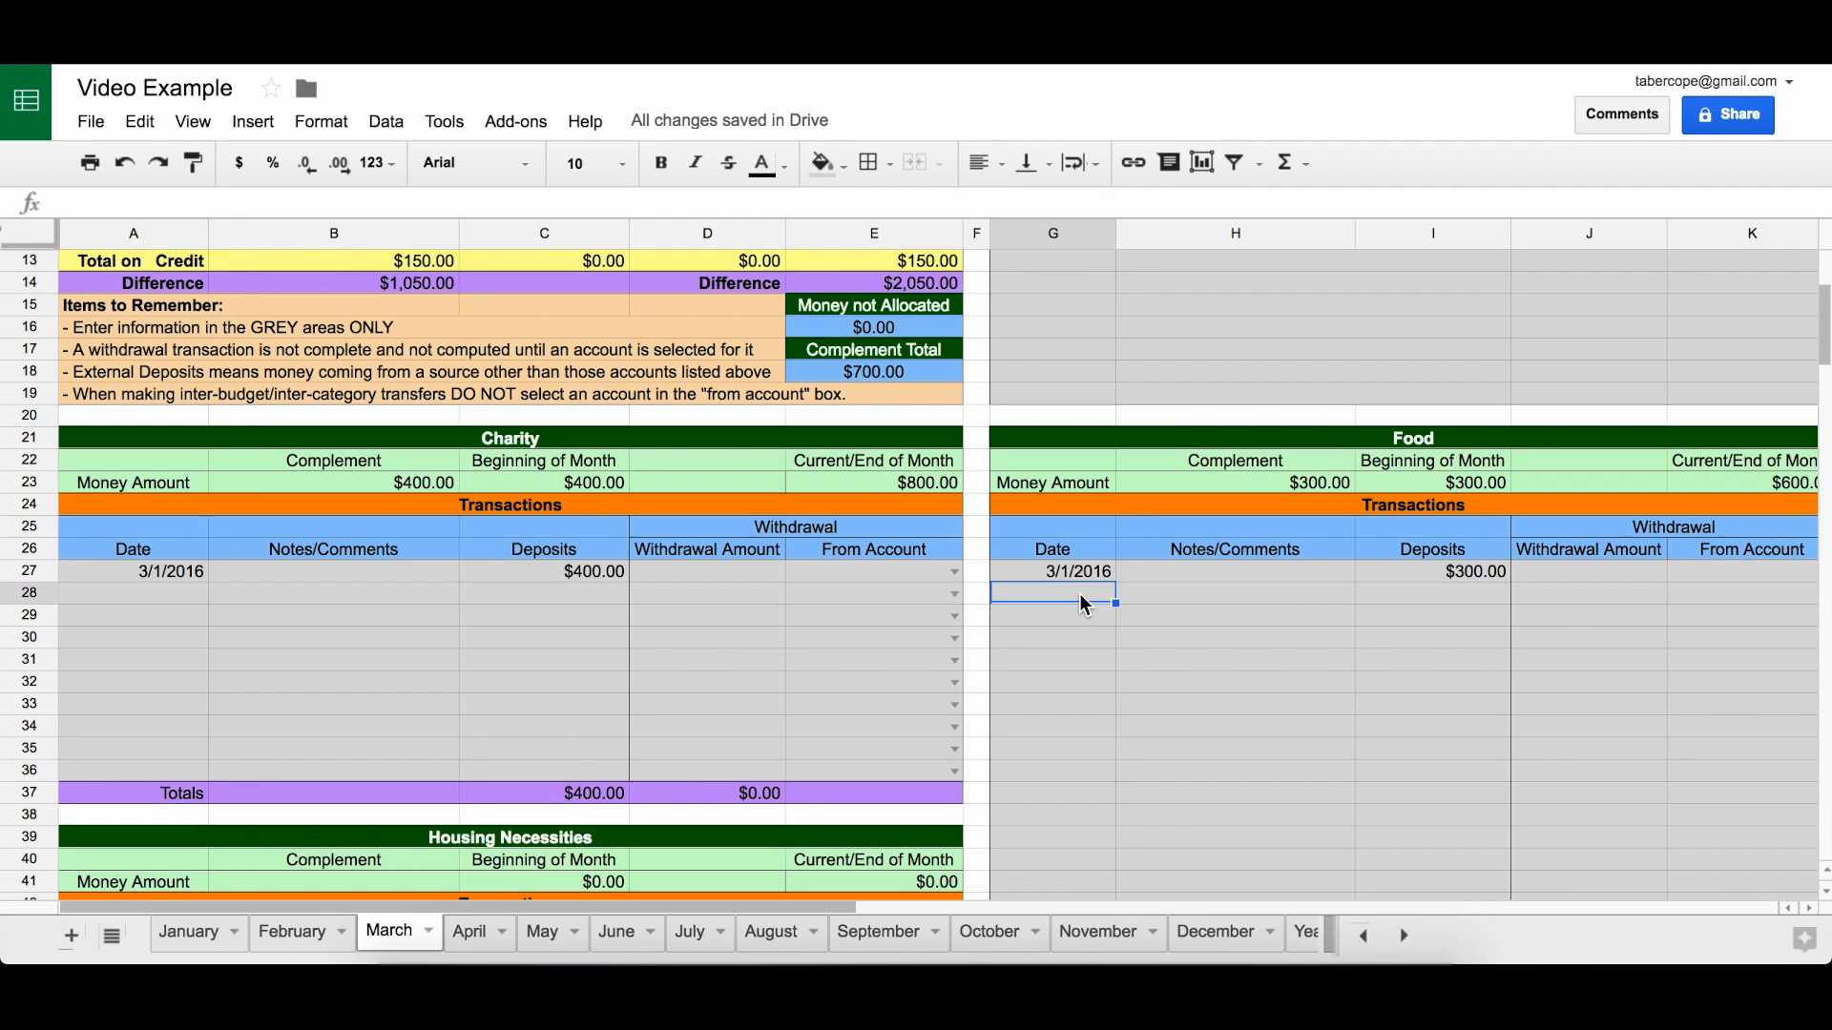
type("3-3-16")
key("Tab")
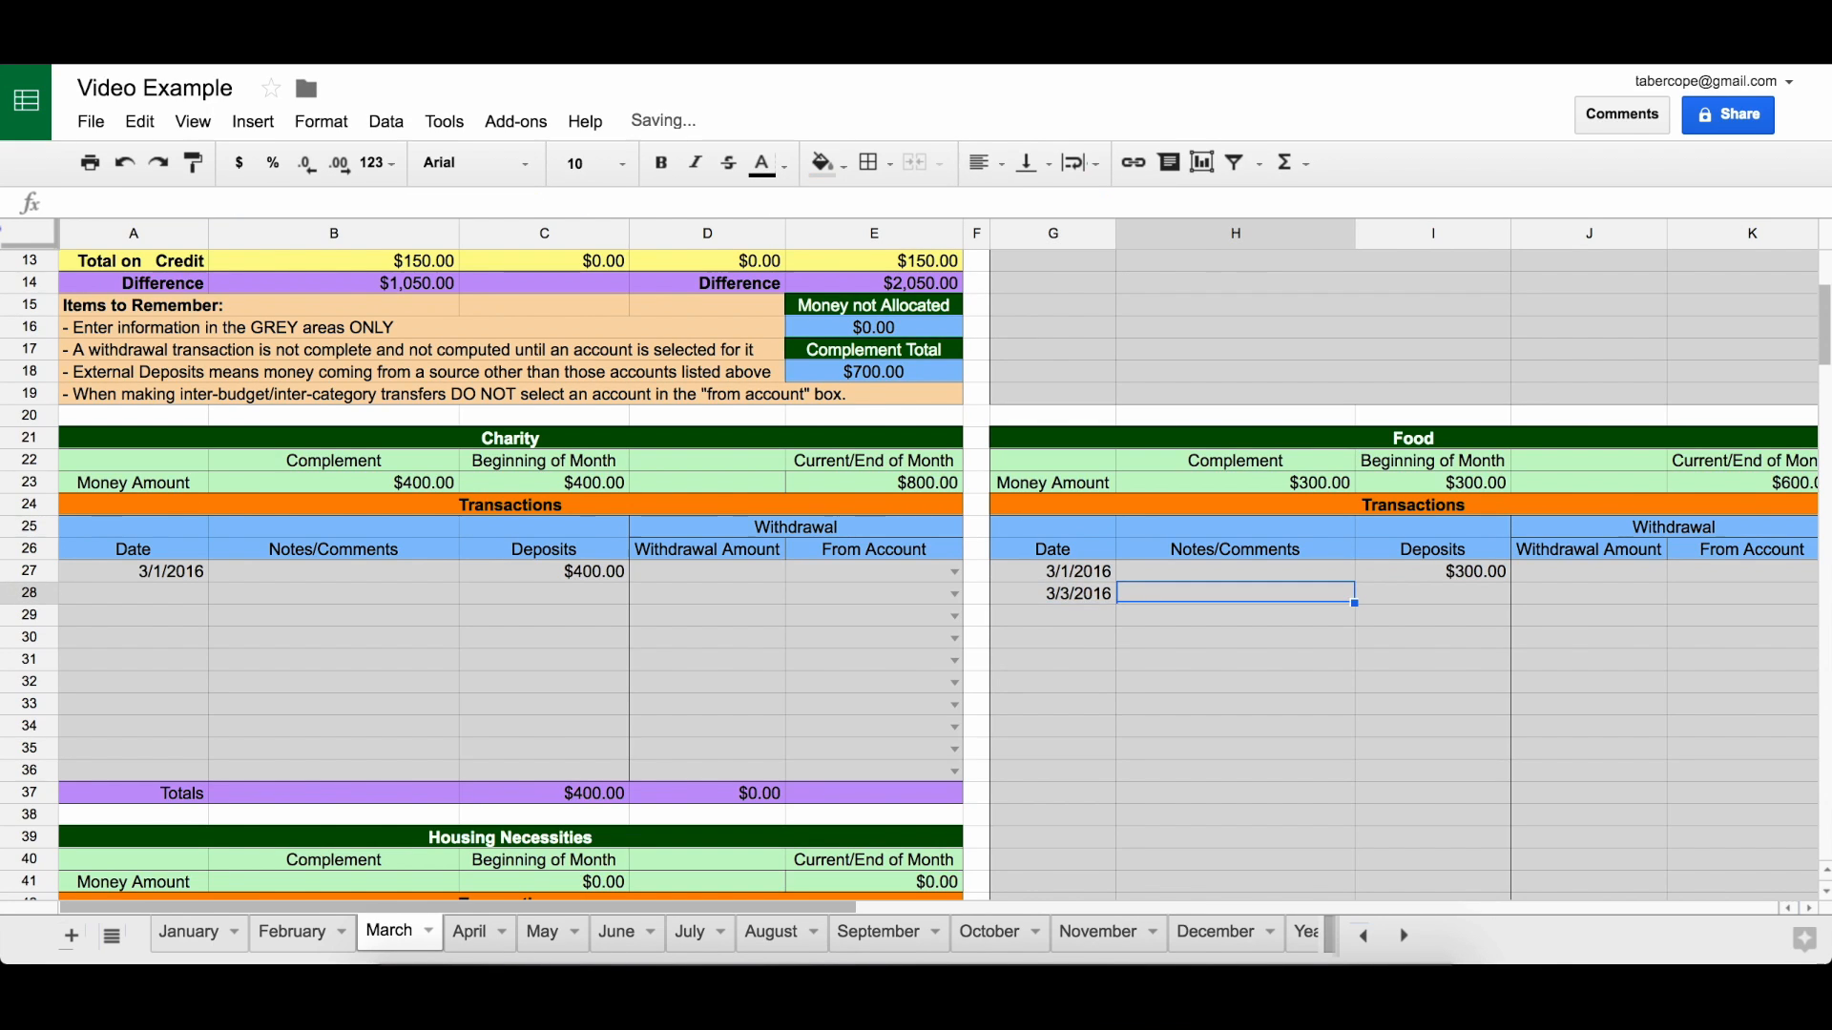
type("Walmart")
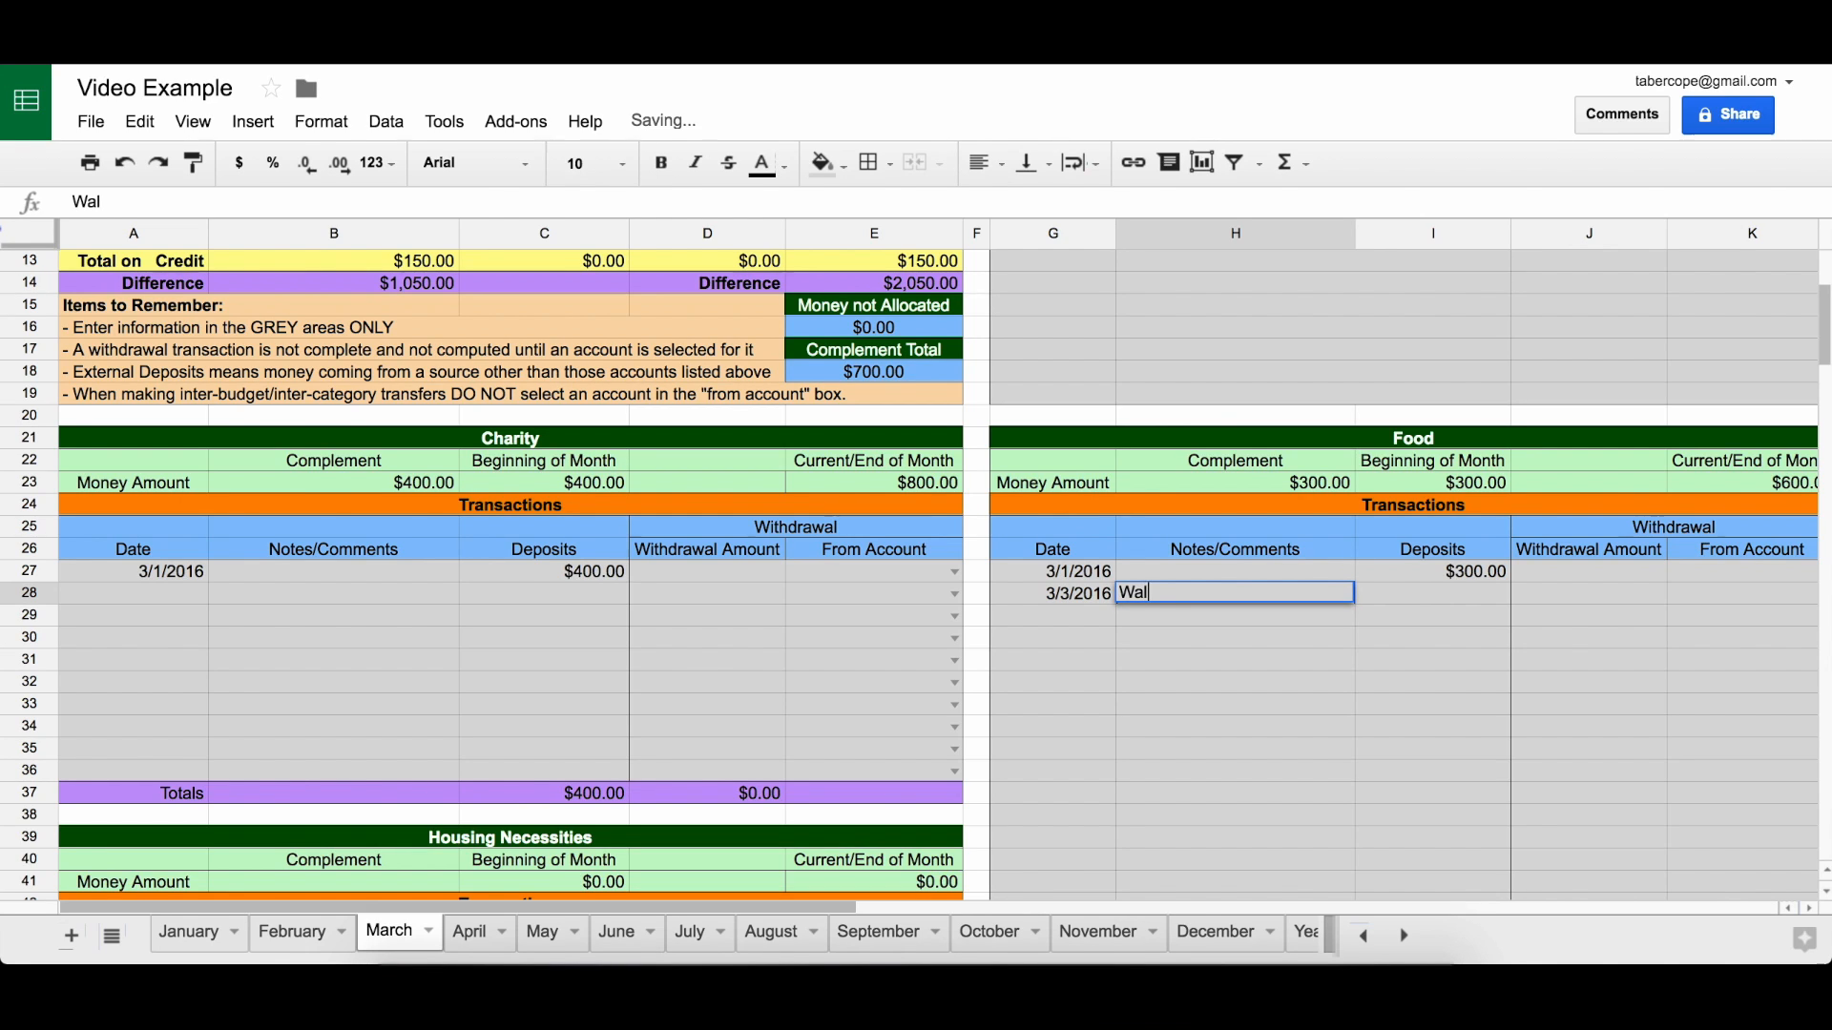
key("Tab")
key("Tab")
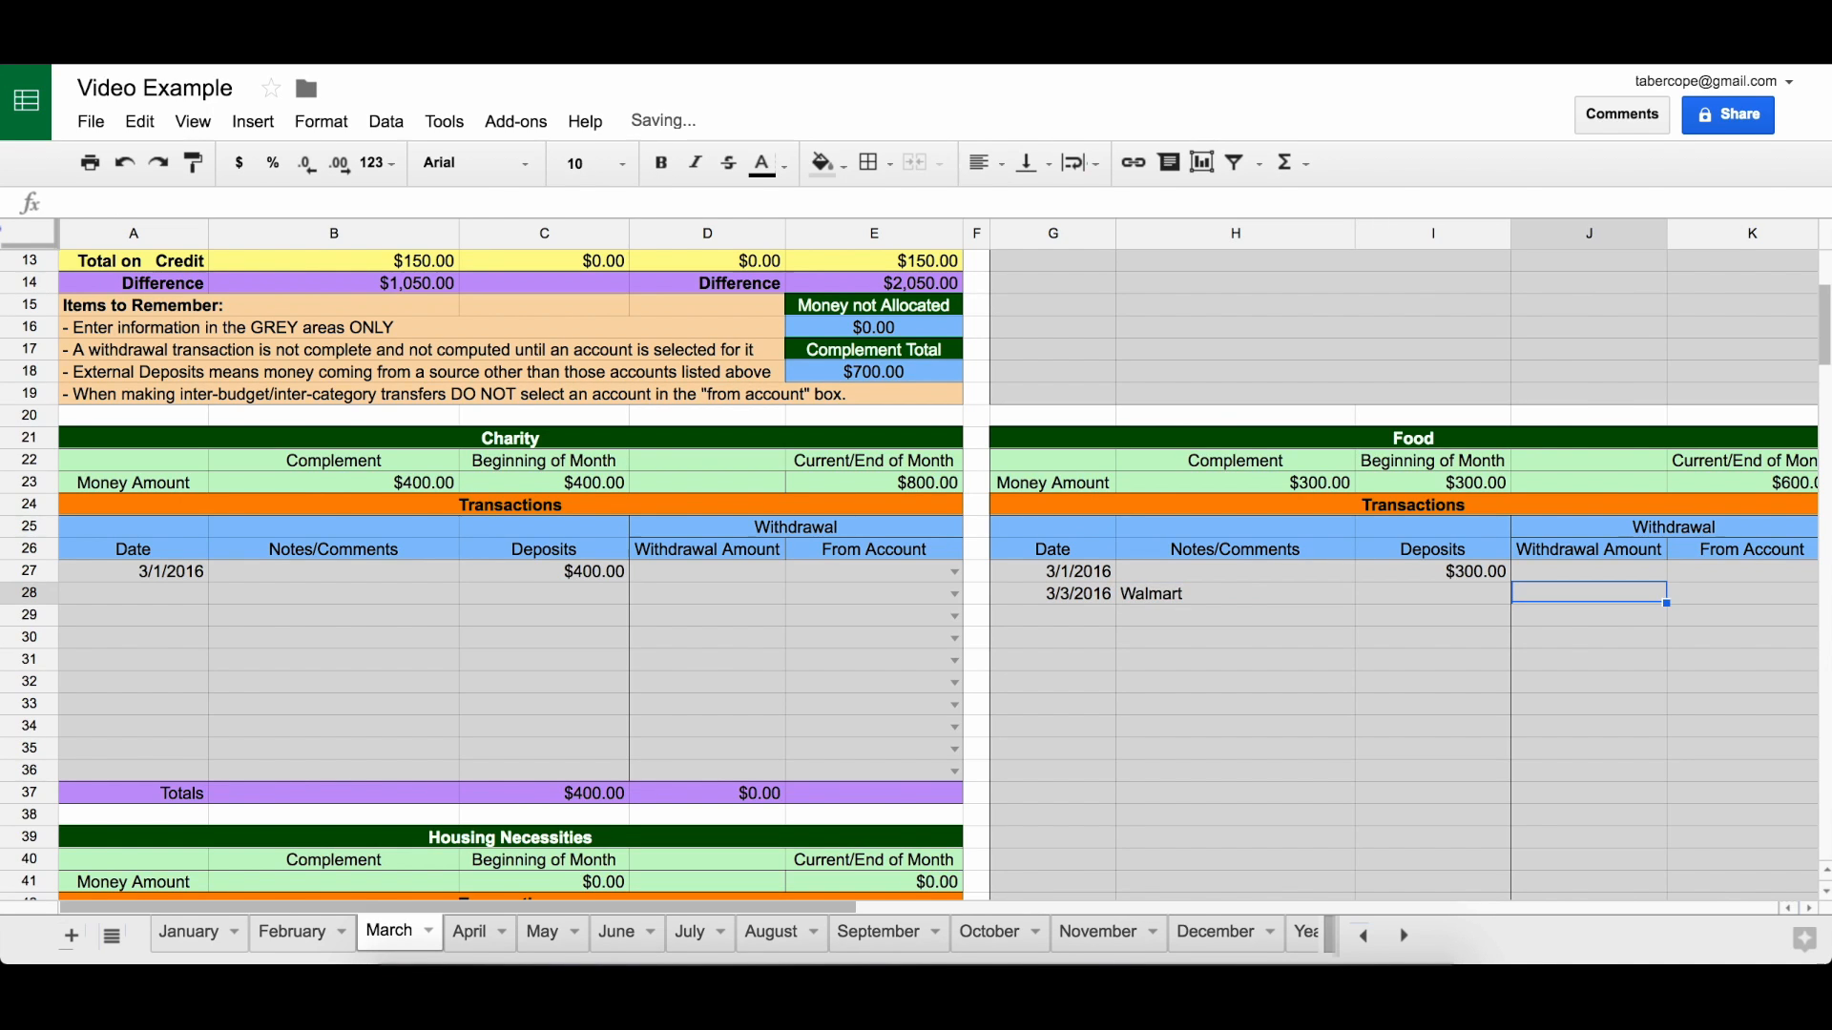
- Set the Walmart transaction's withdrawal amount to 150 and choose Am. Ex. as the account it comes from
type("1")
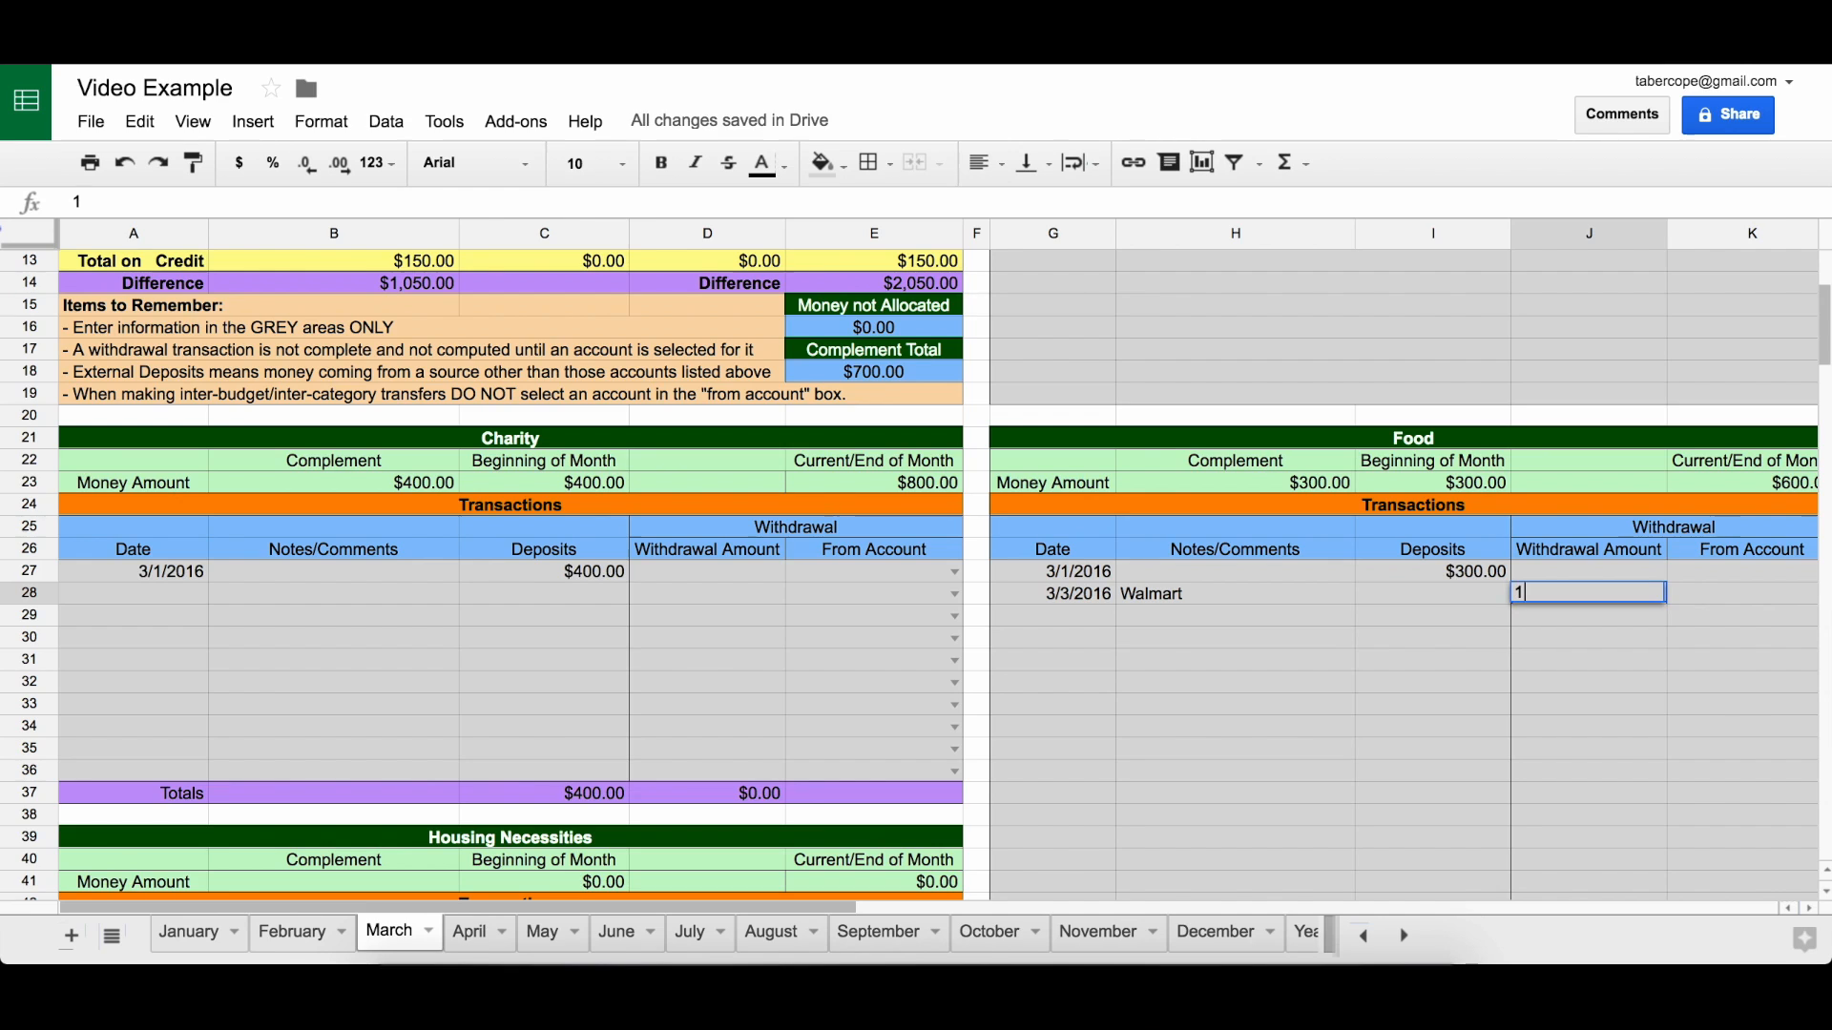
type("50")
key("Tab")
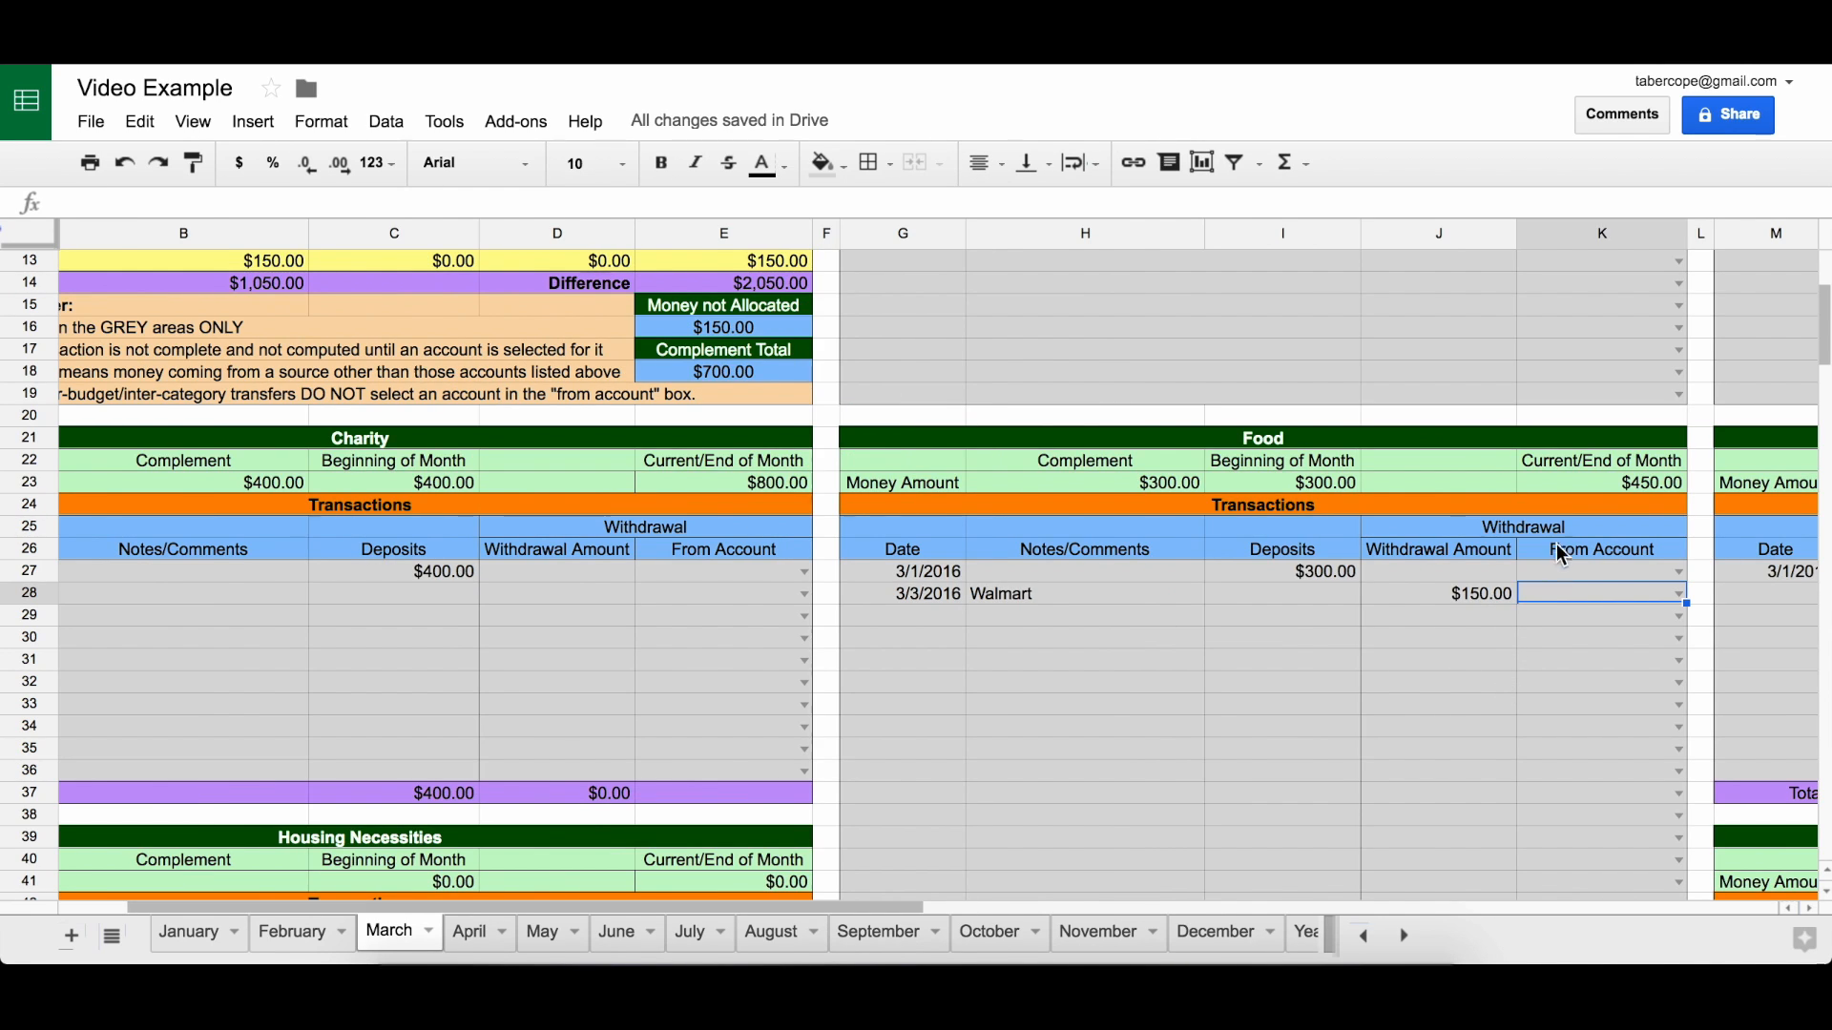
left_click(1599, 486)
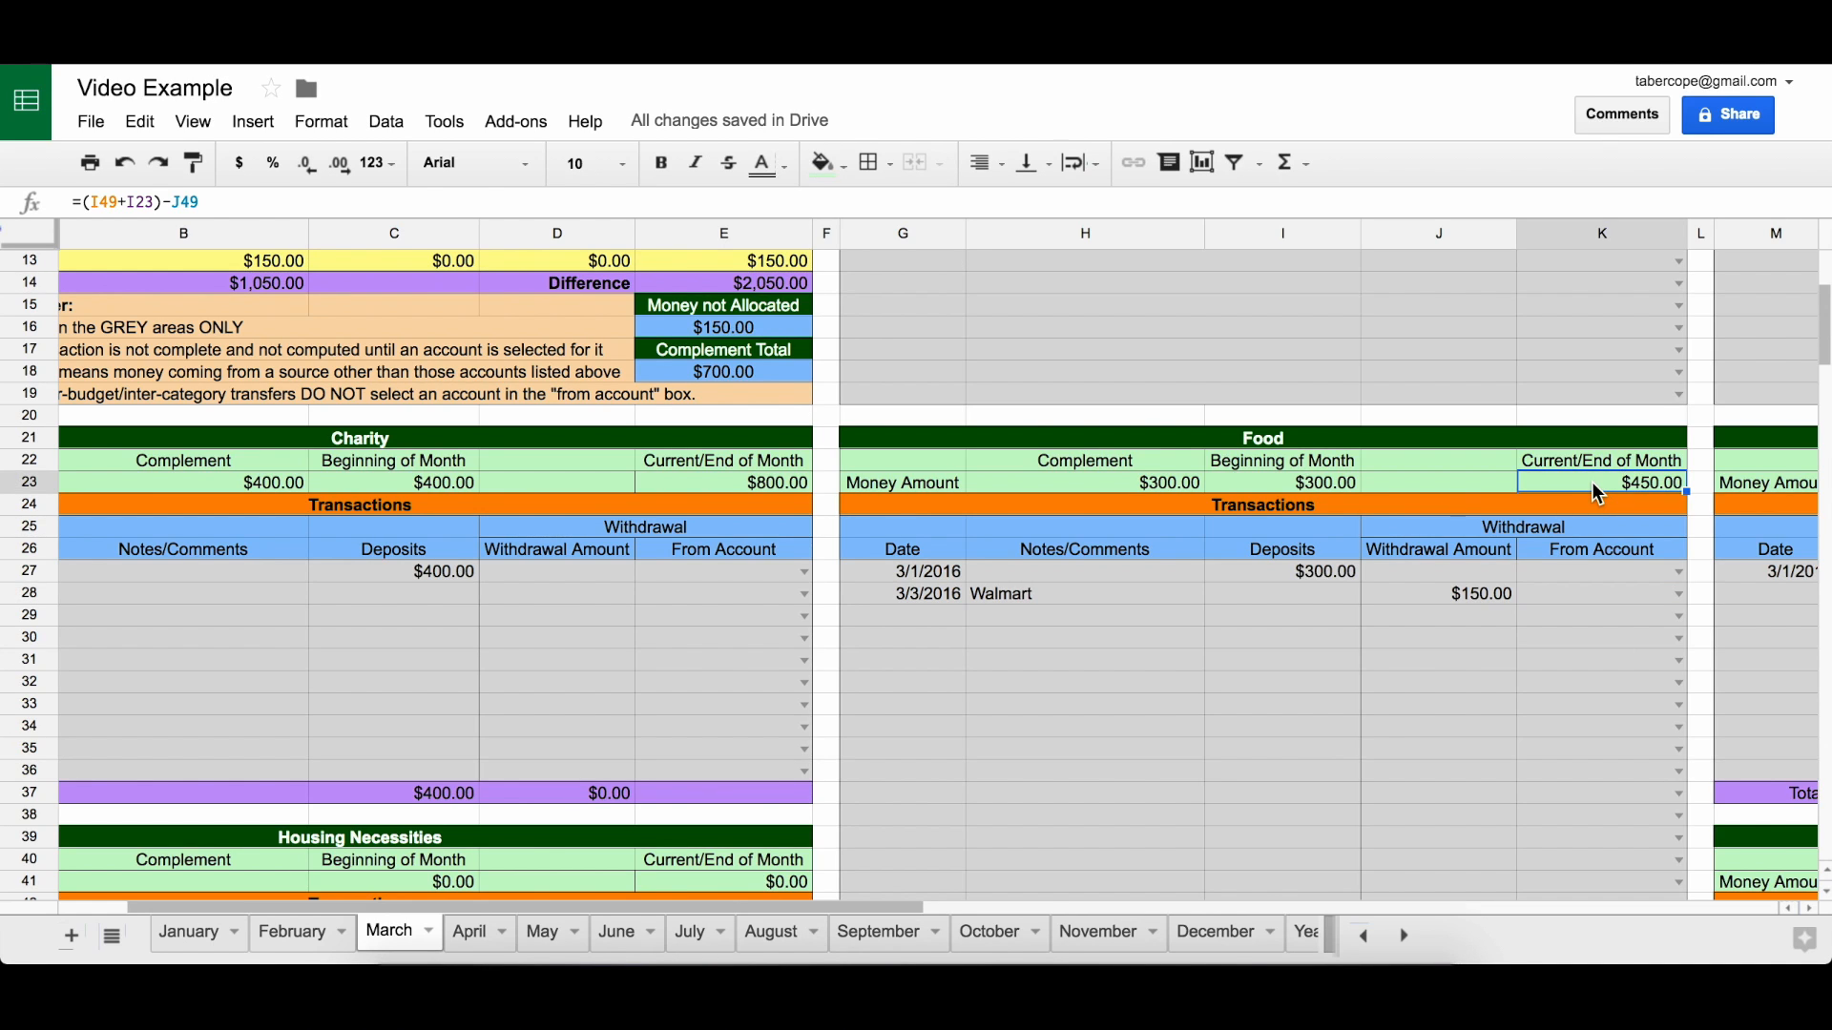
left_click(1678, 593)
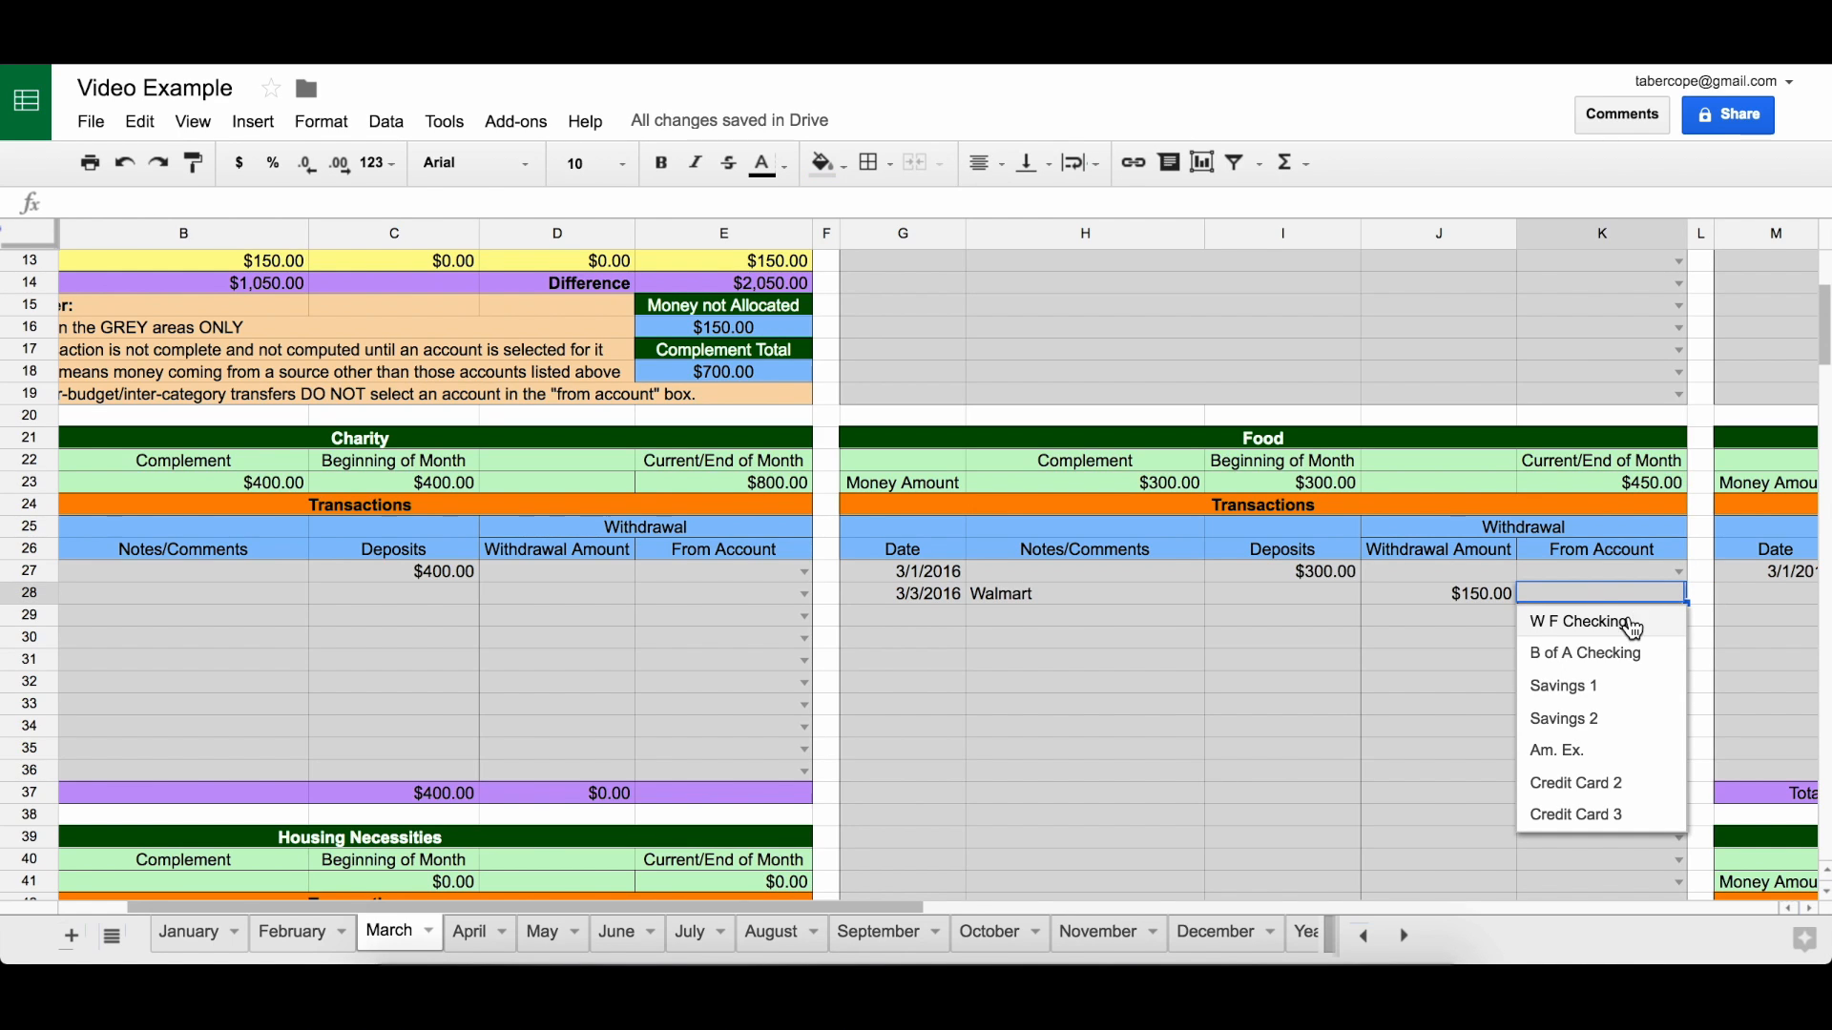
left_click(1593, 754)
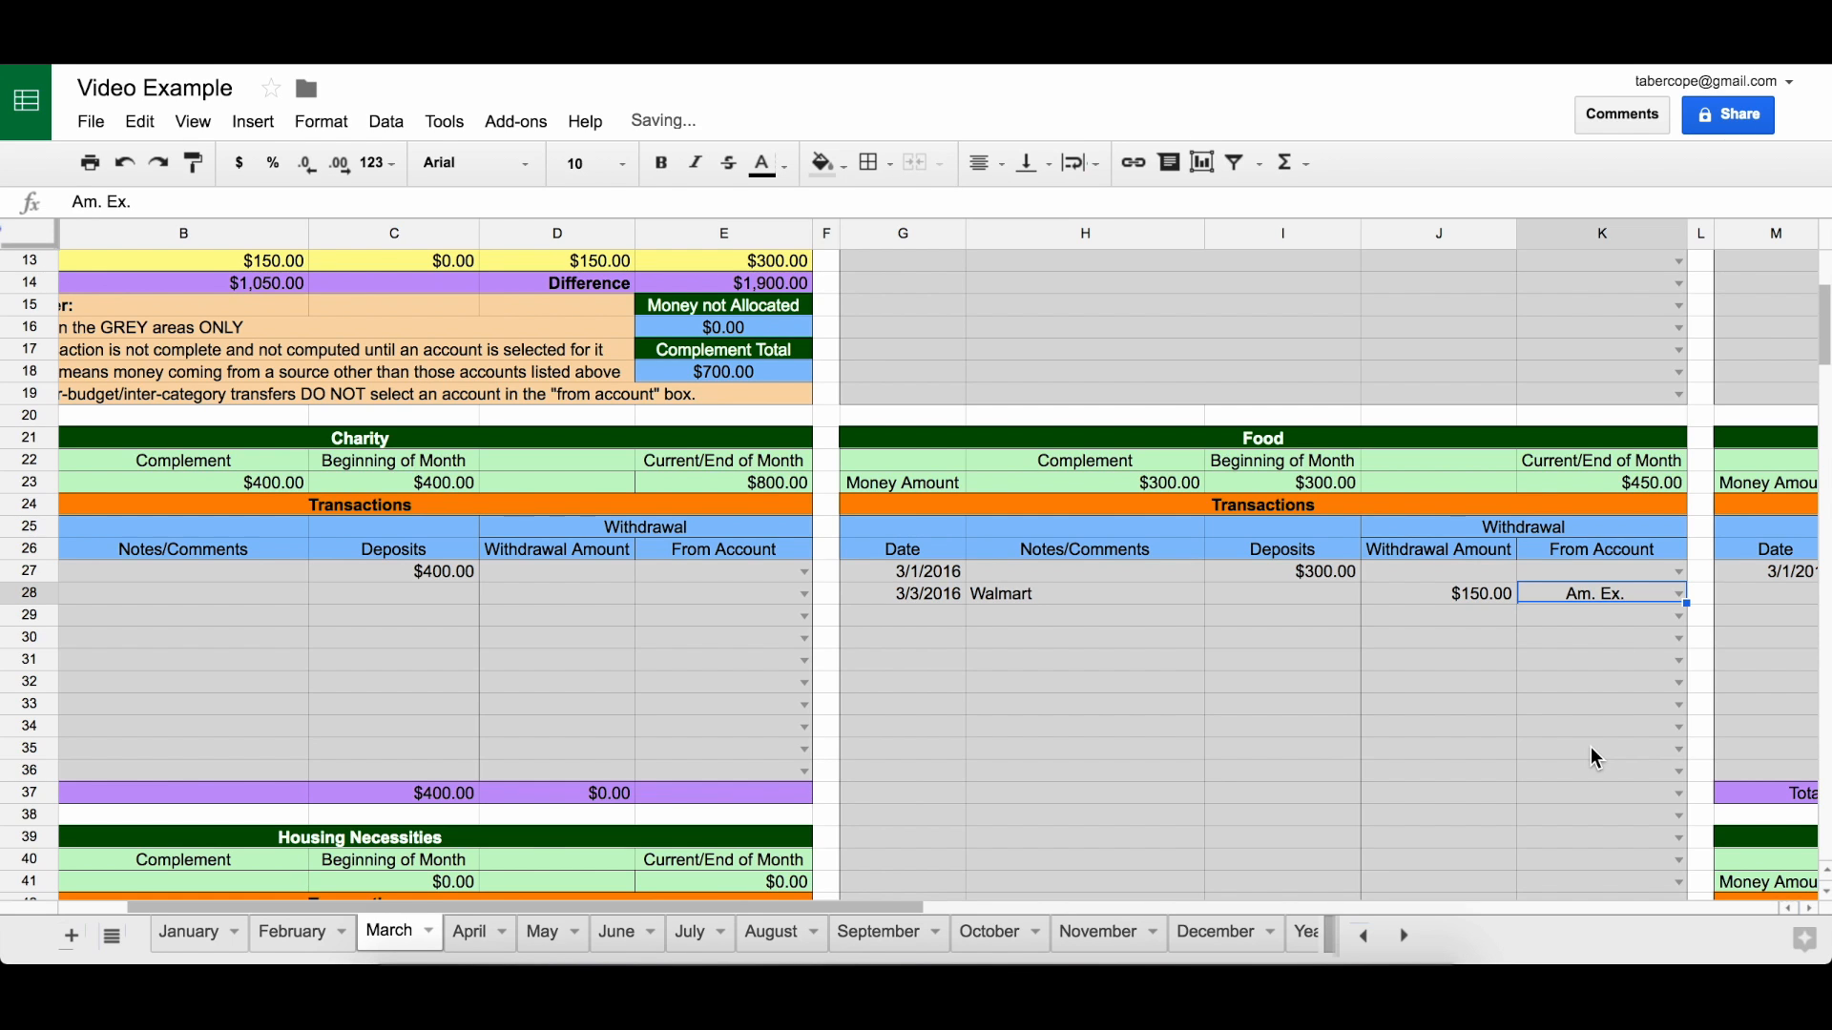
- Check the Am. Ex. row's Current/End of Month amount in March's Money Flow table
scroll(1590, 747, "up", 5)
scroll(1590, 747, "left", 2)
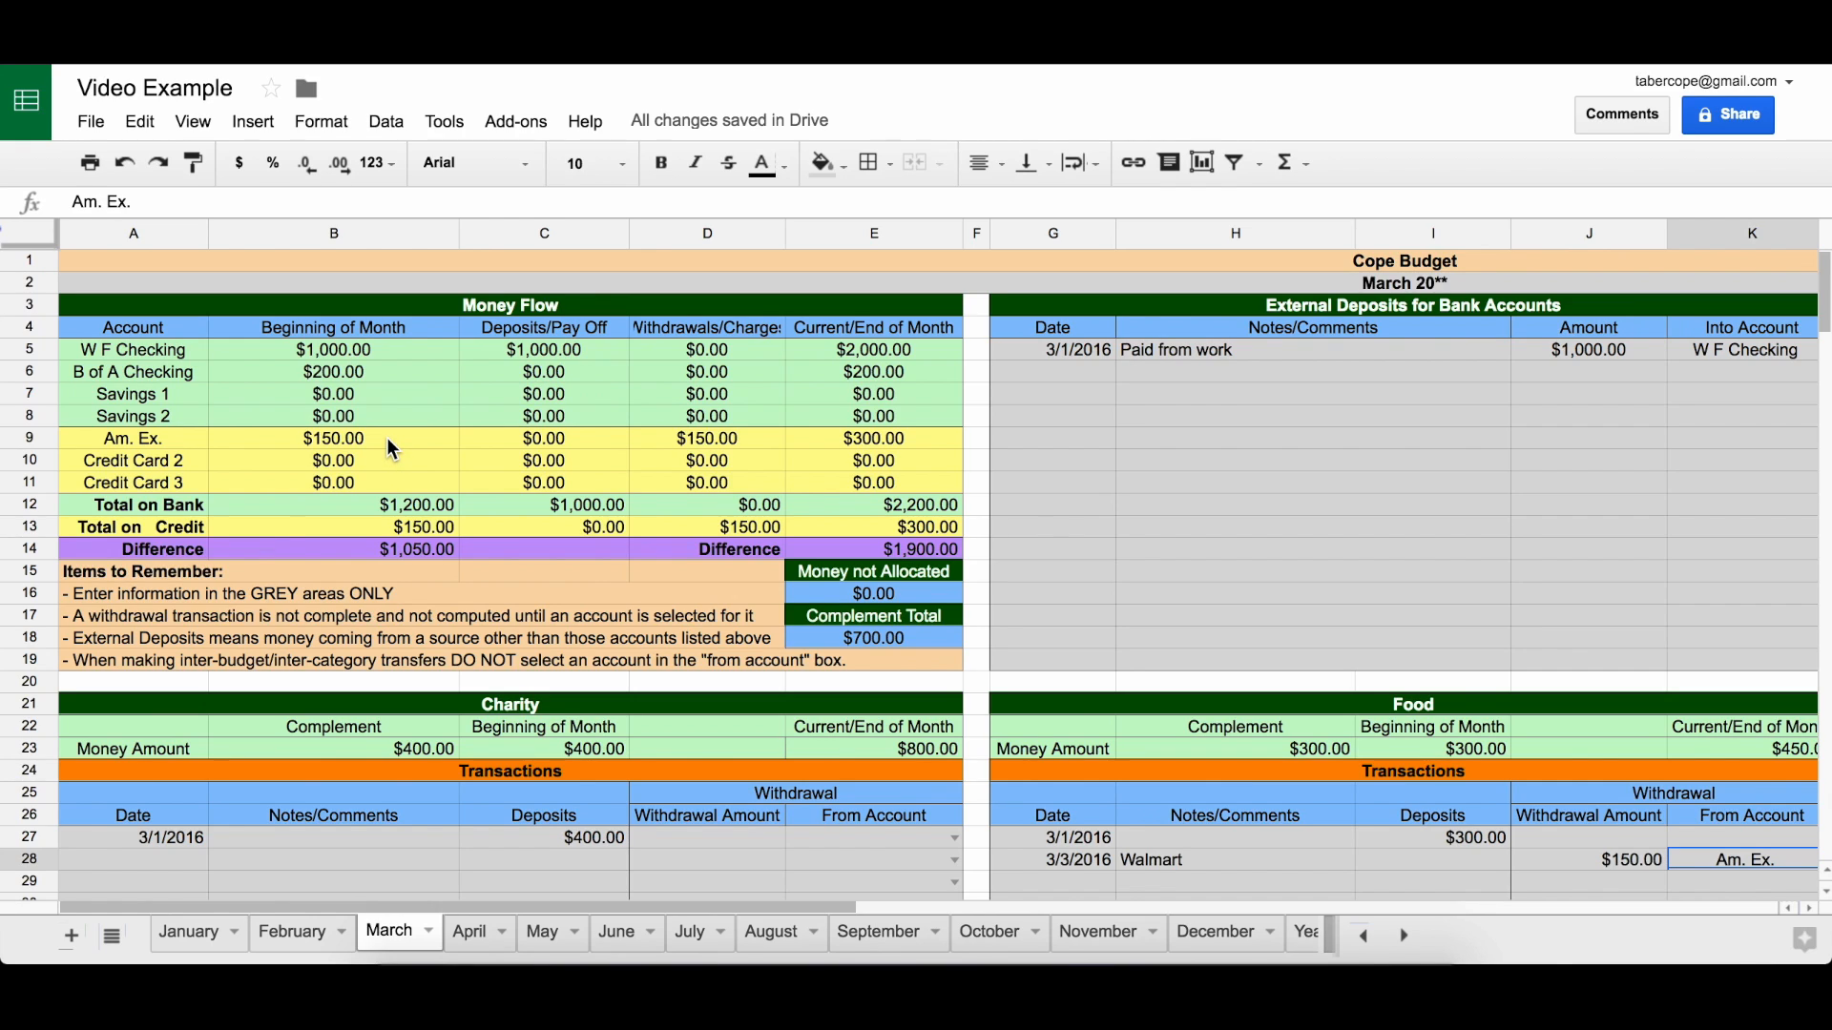
left_click(820, 440)
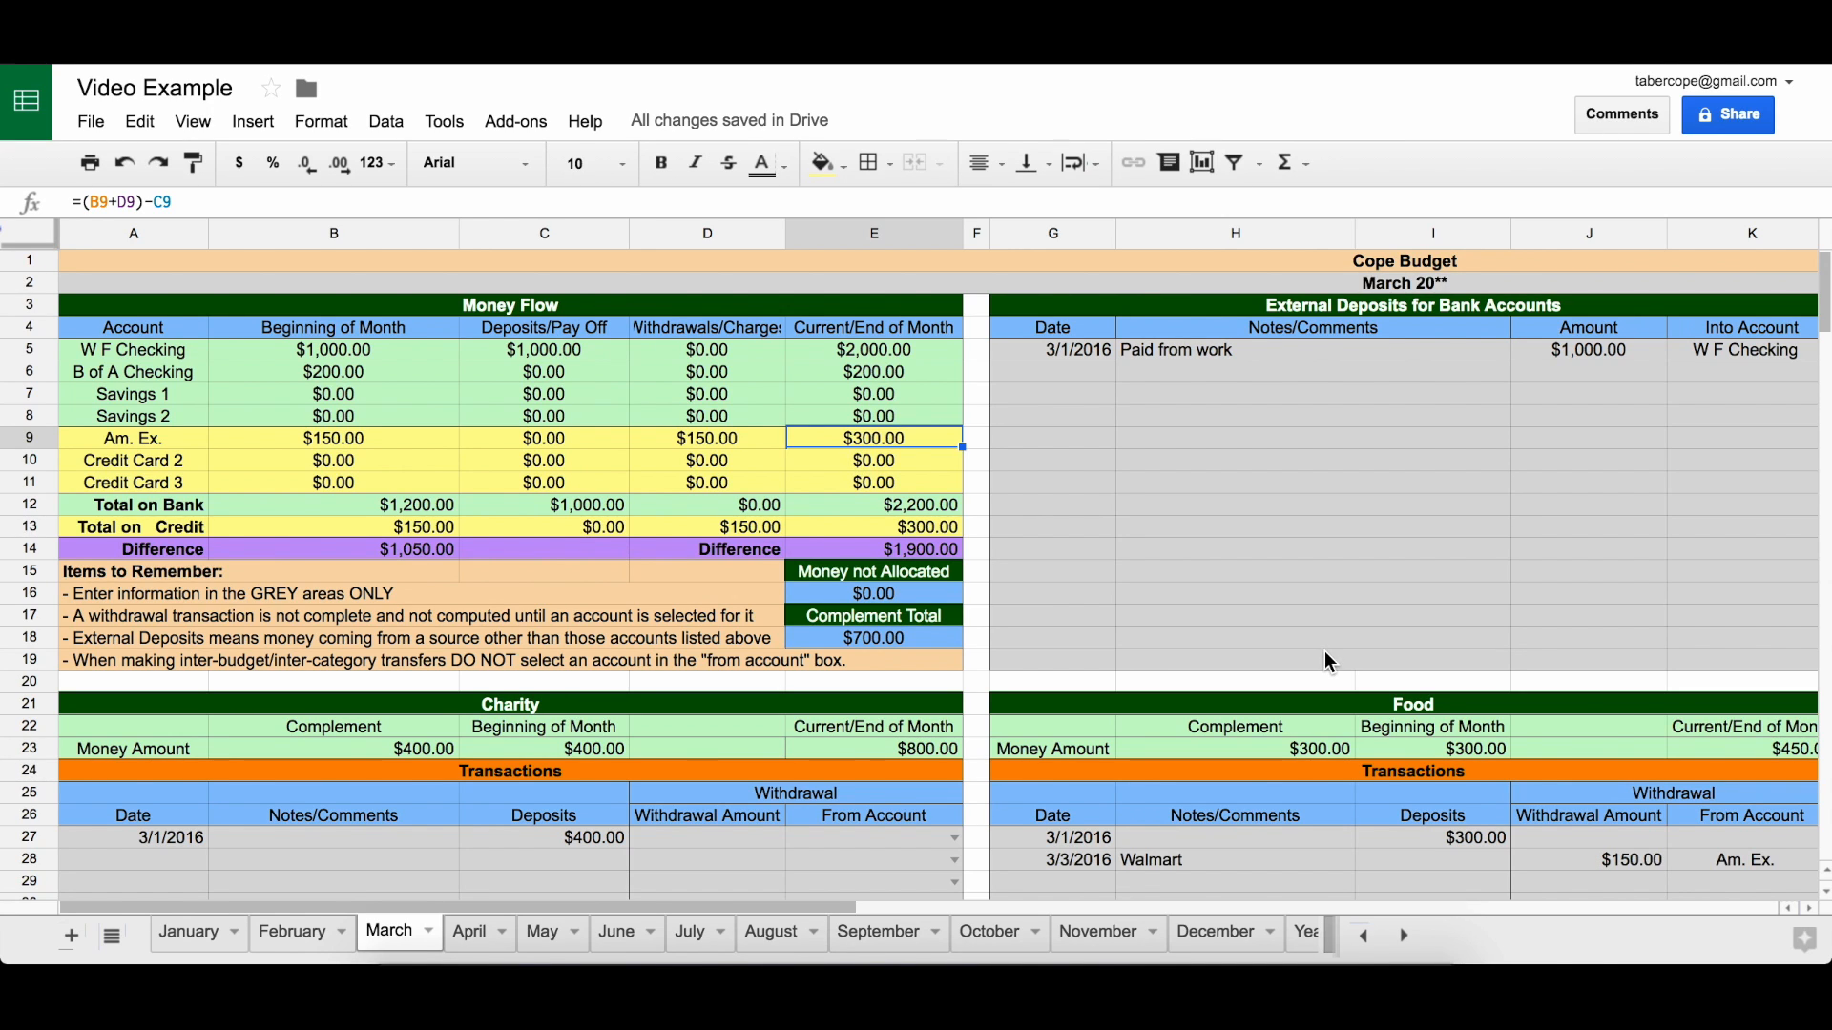
- Add a third Food transaction in March dated 3-5-16 with the note "Walgreens" and a withdrawal amount of 45
scroll(1324, 654, "down", 3)
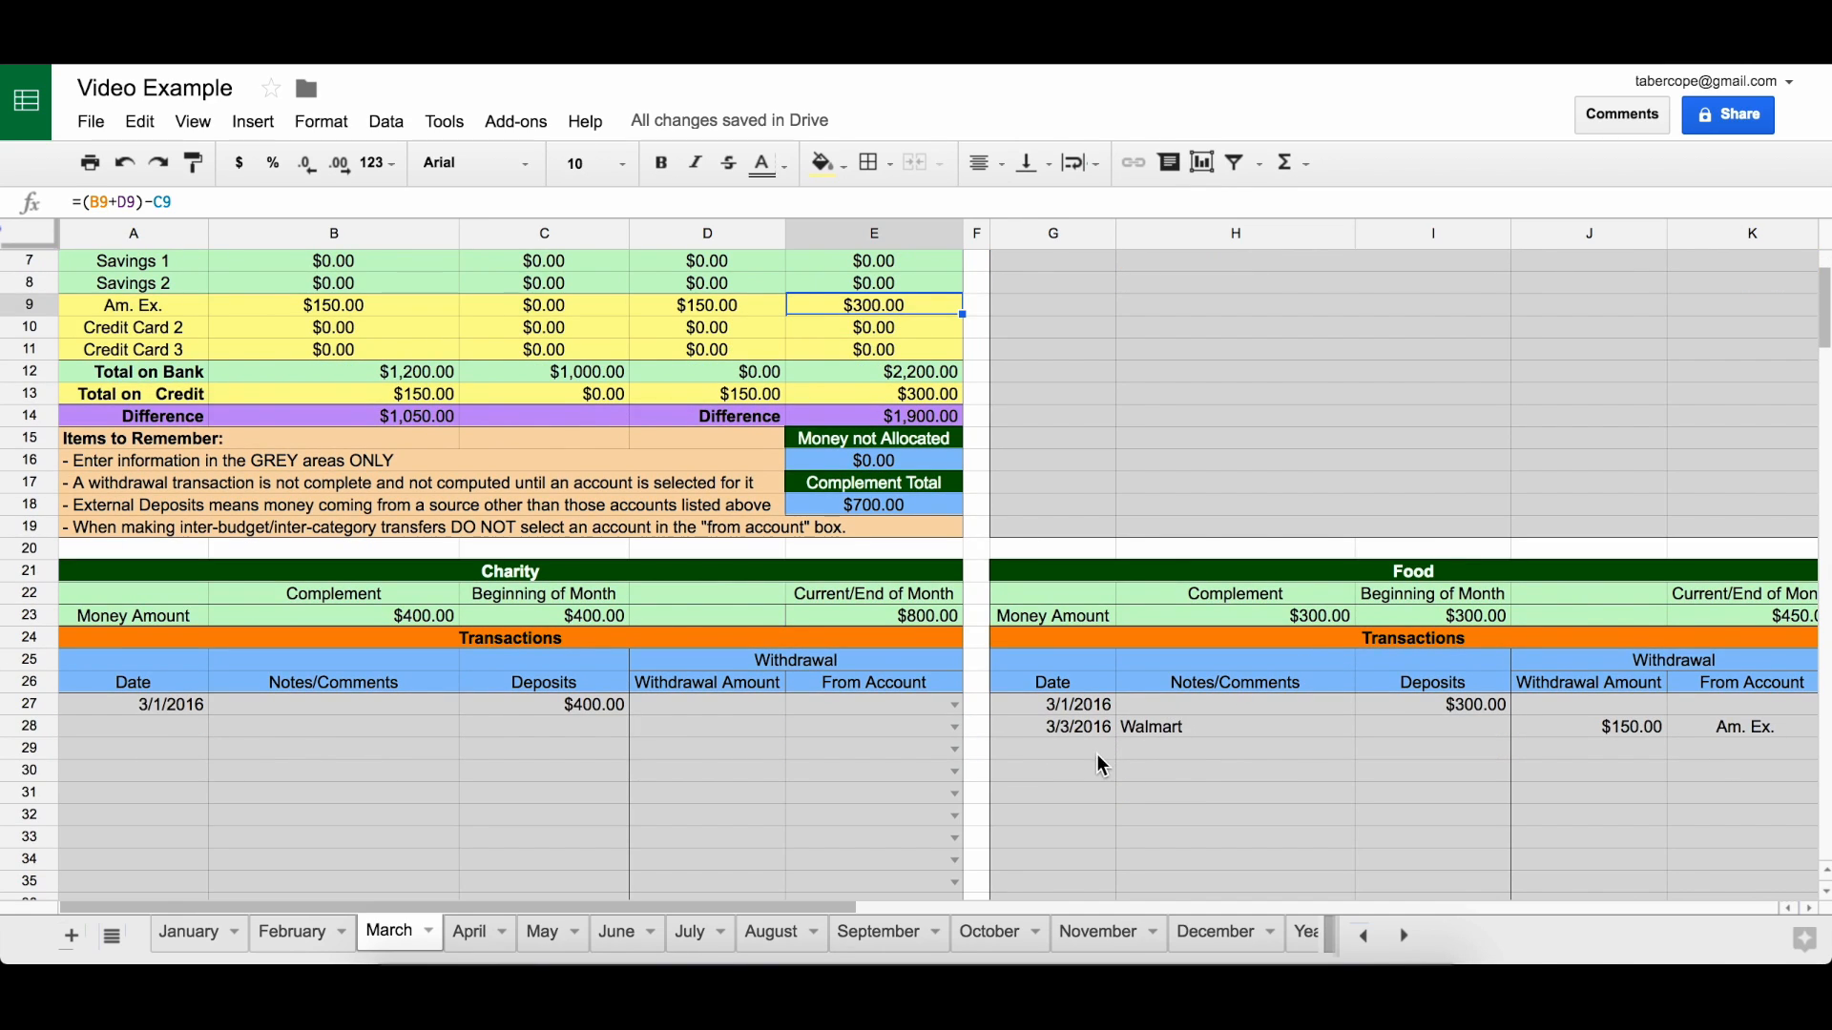
left_click(1097, 759)
type("3-")
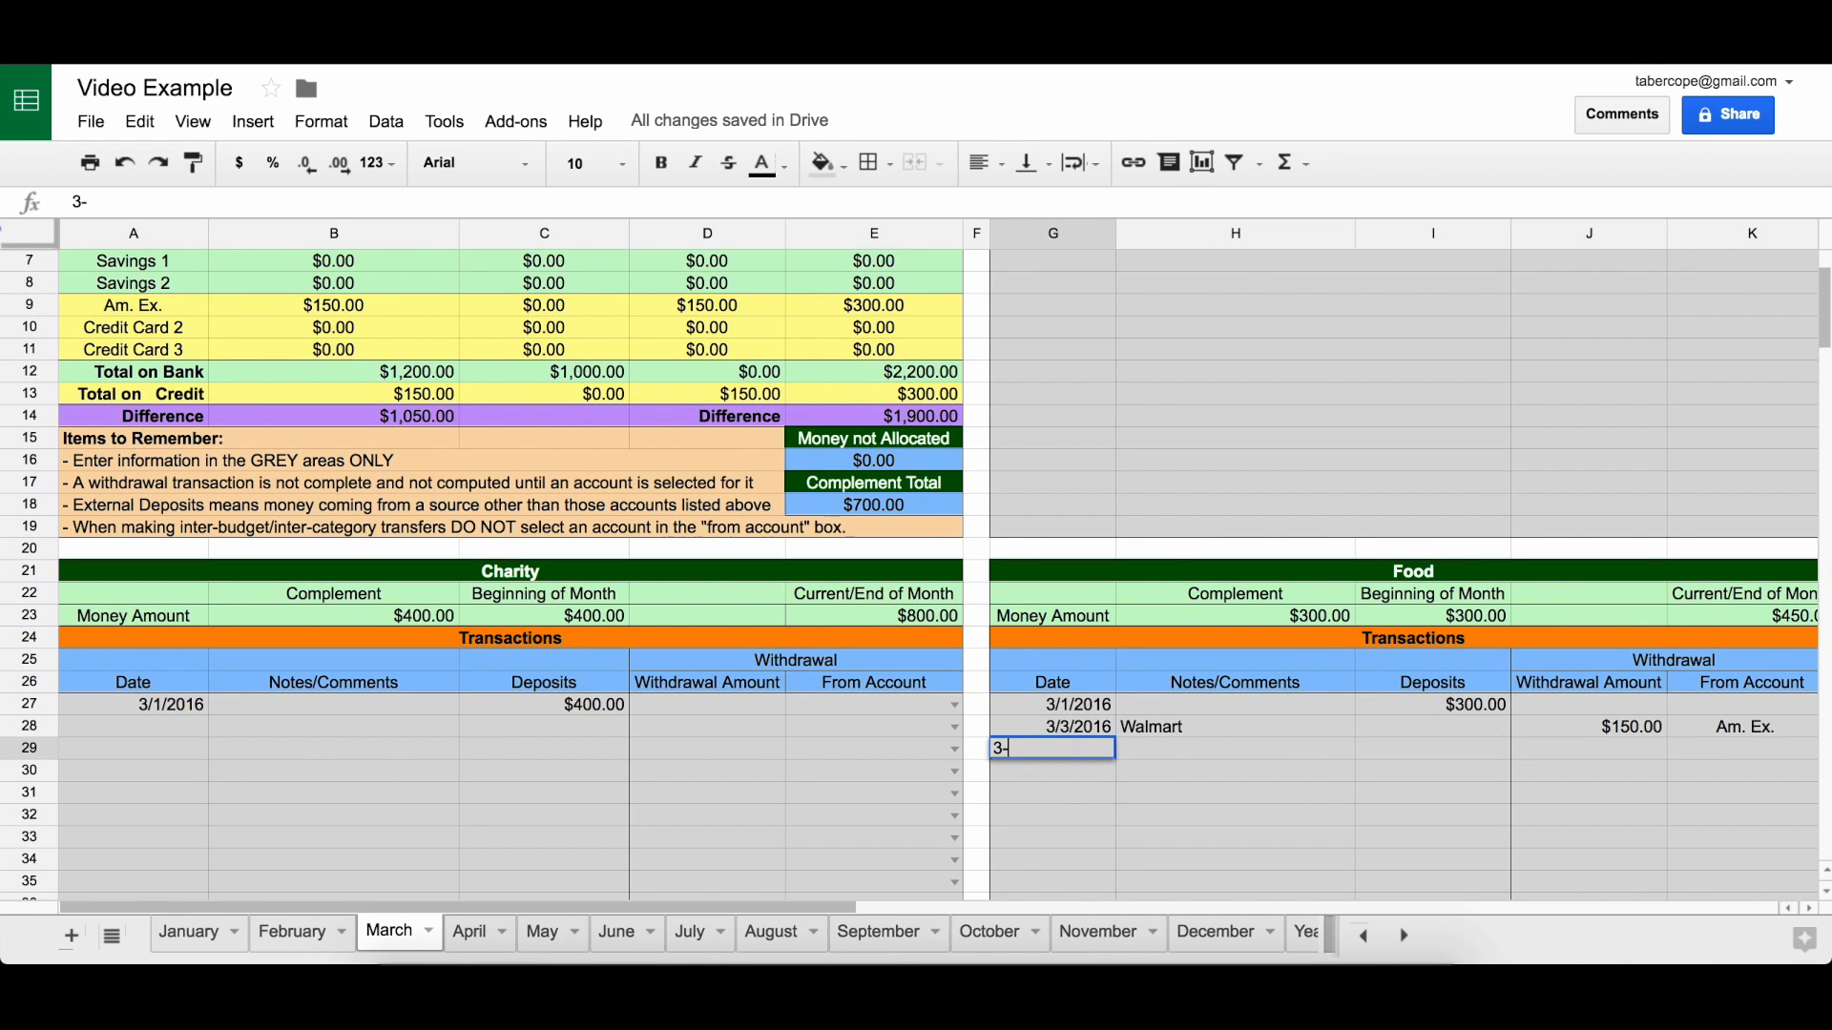
type("5-16")
key("Tab")
type("Wal")
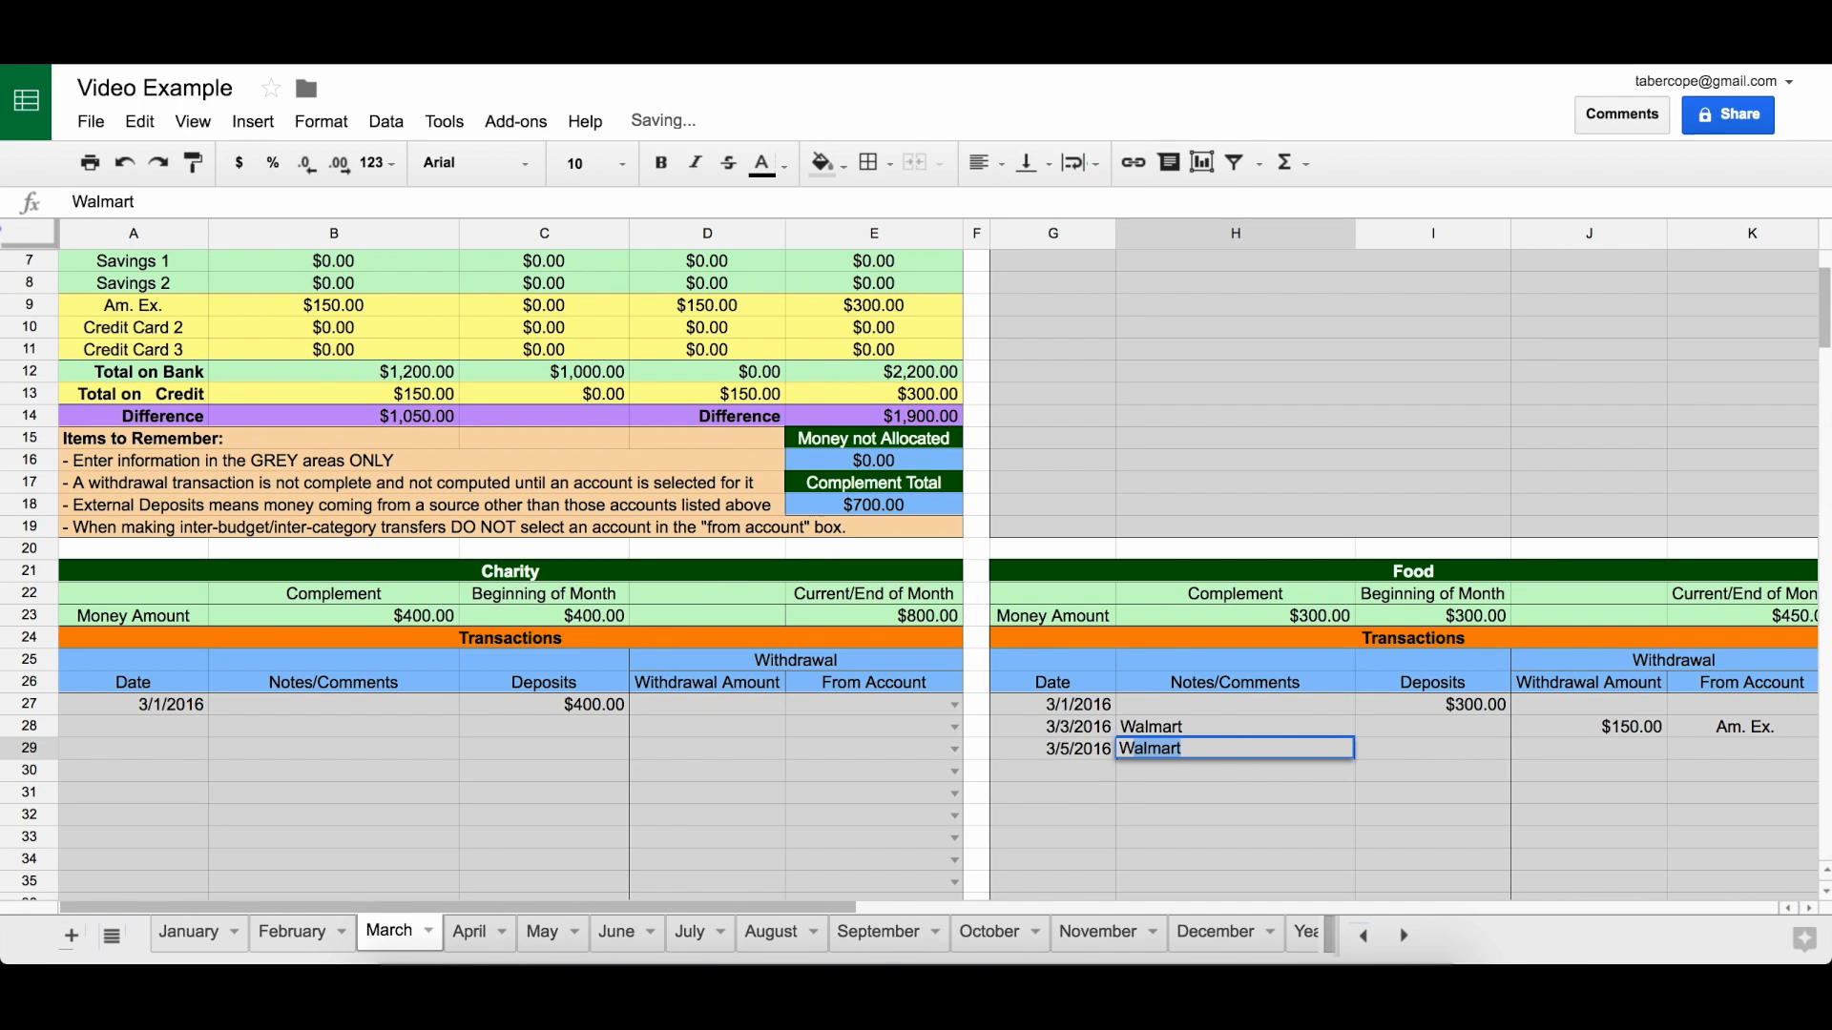
type("greens")
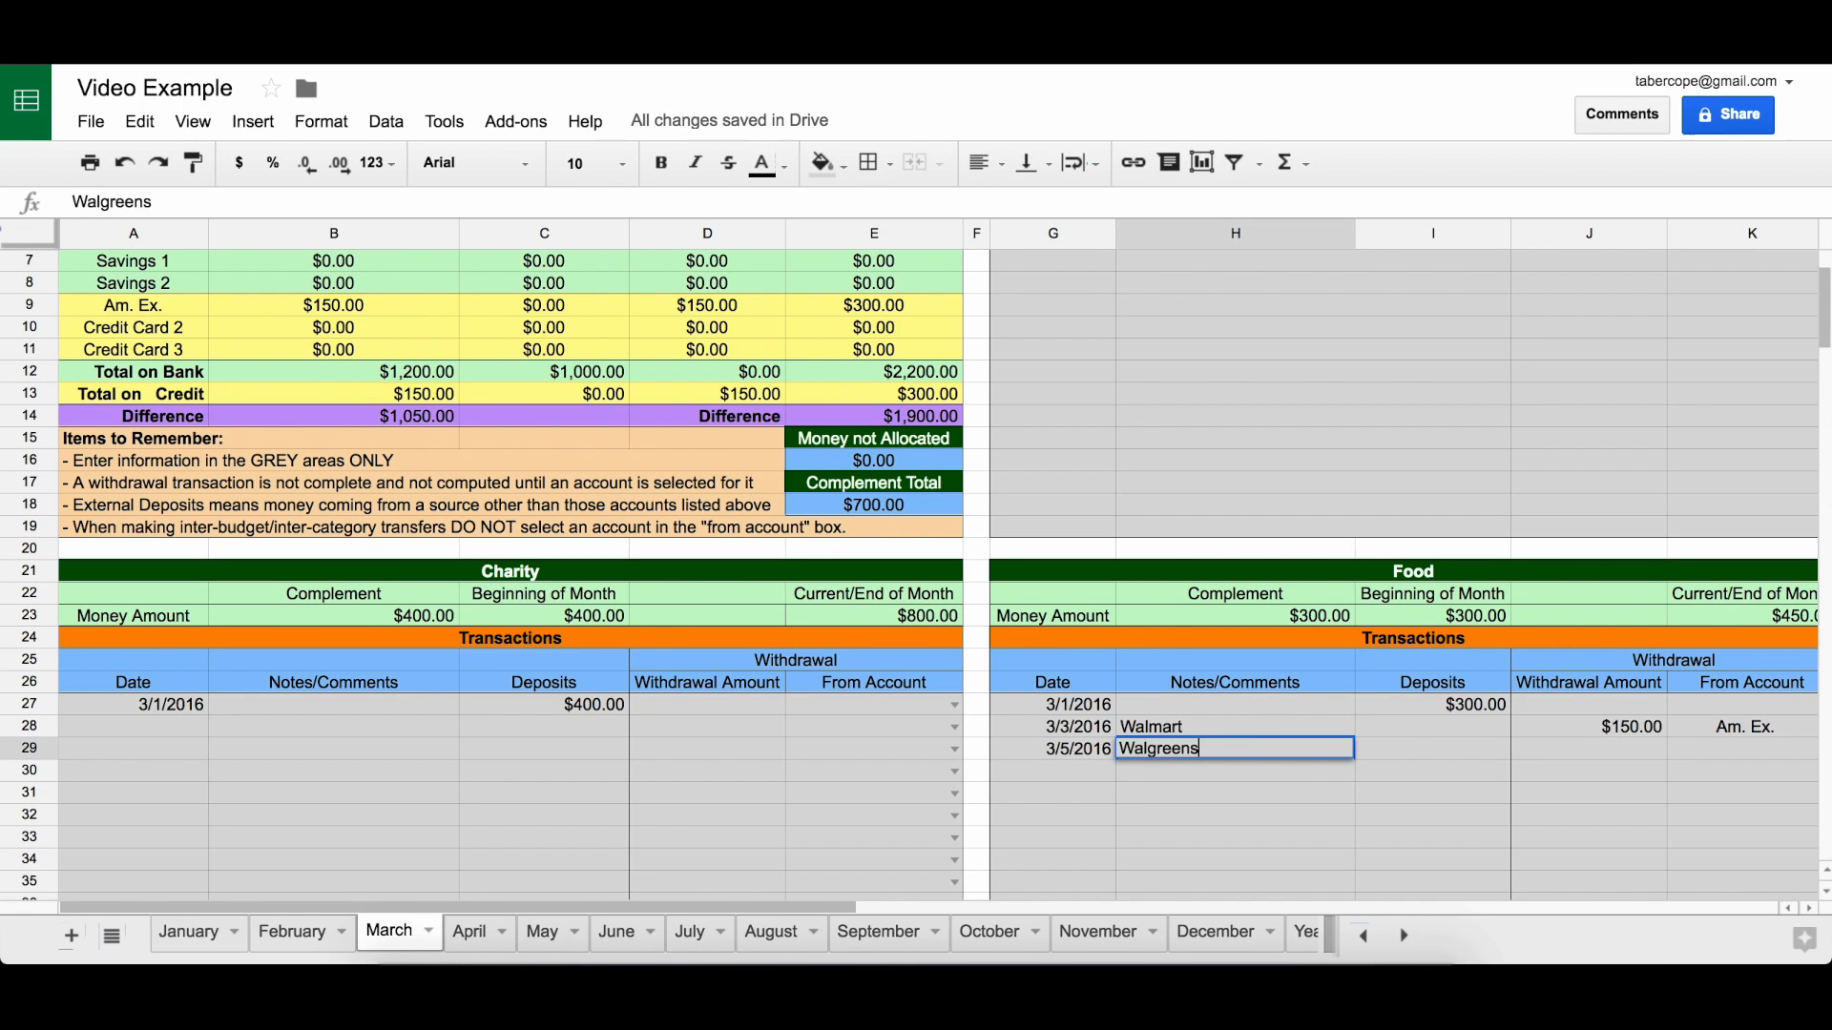
key("Tab")
key("Tab")
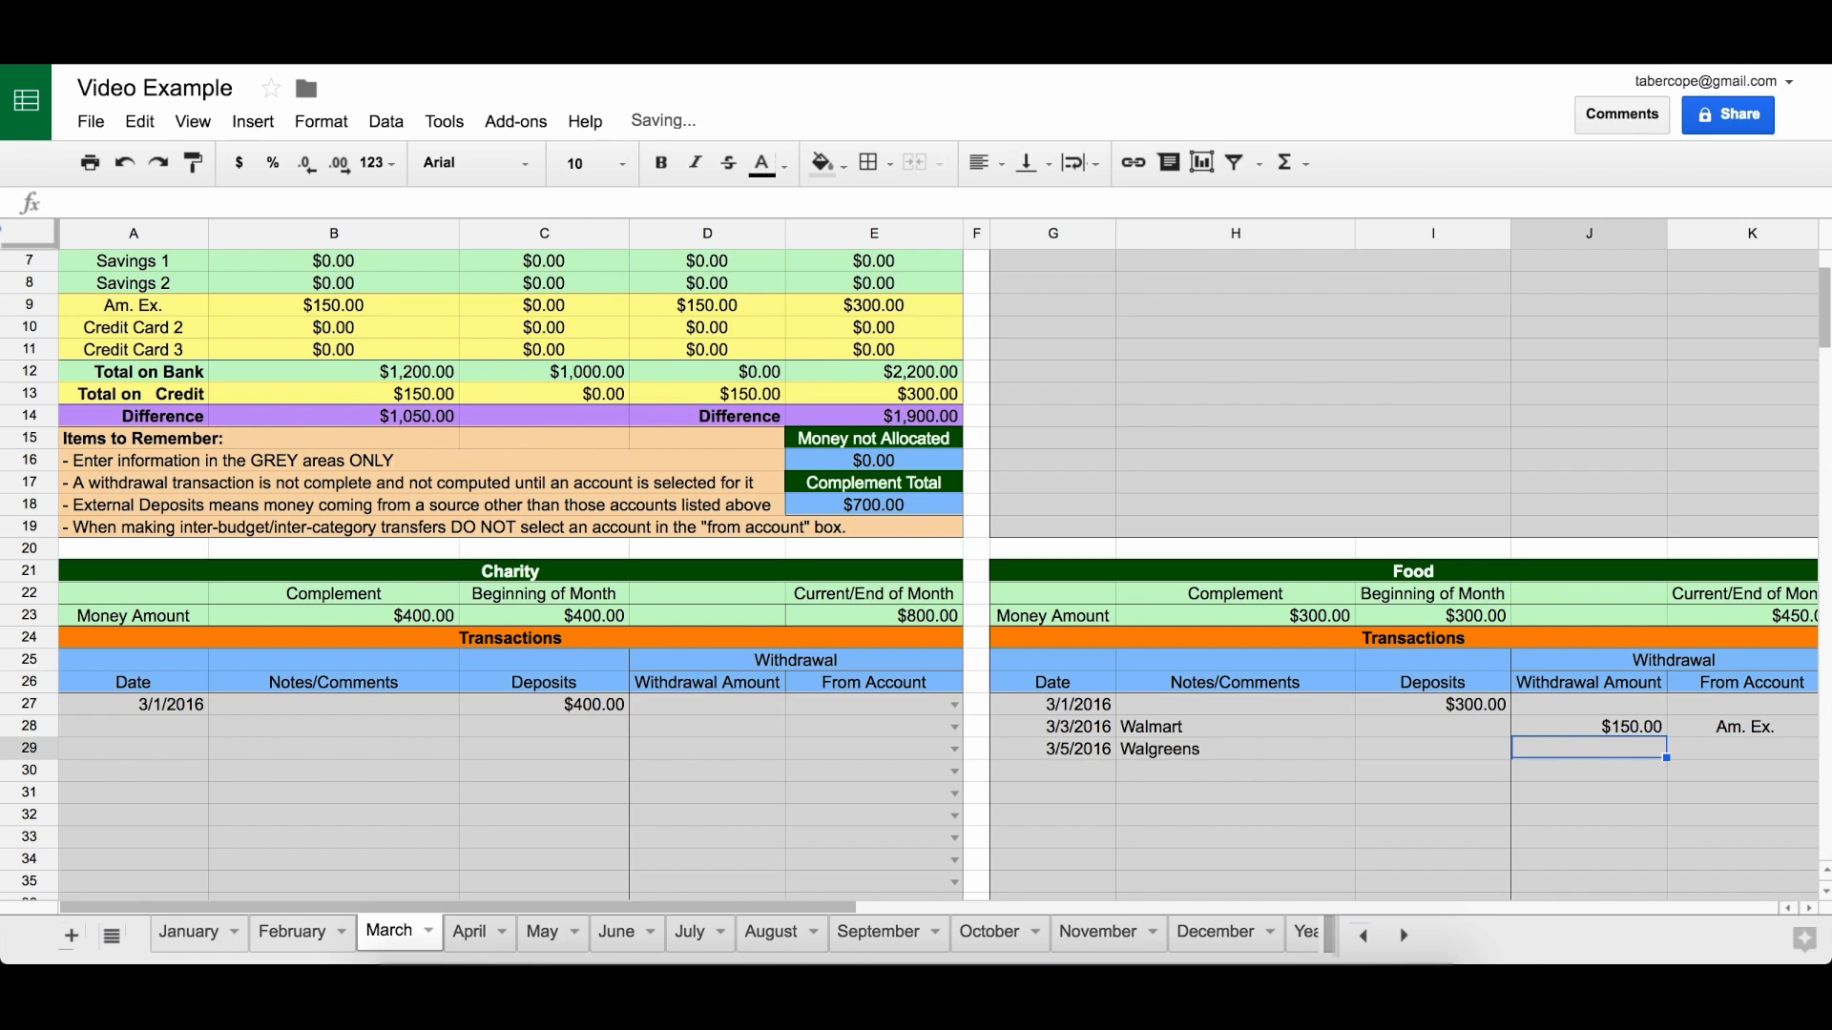
type("45")
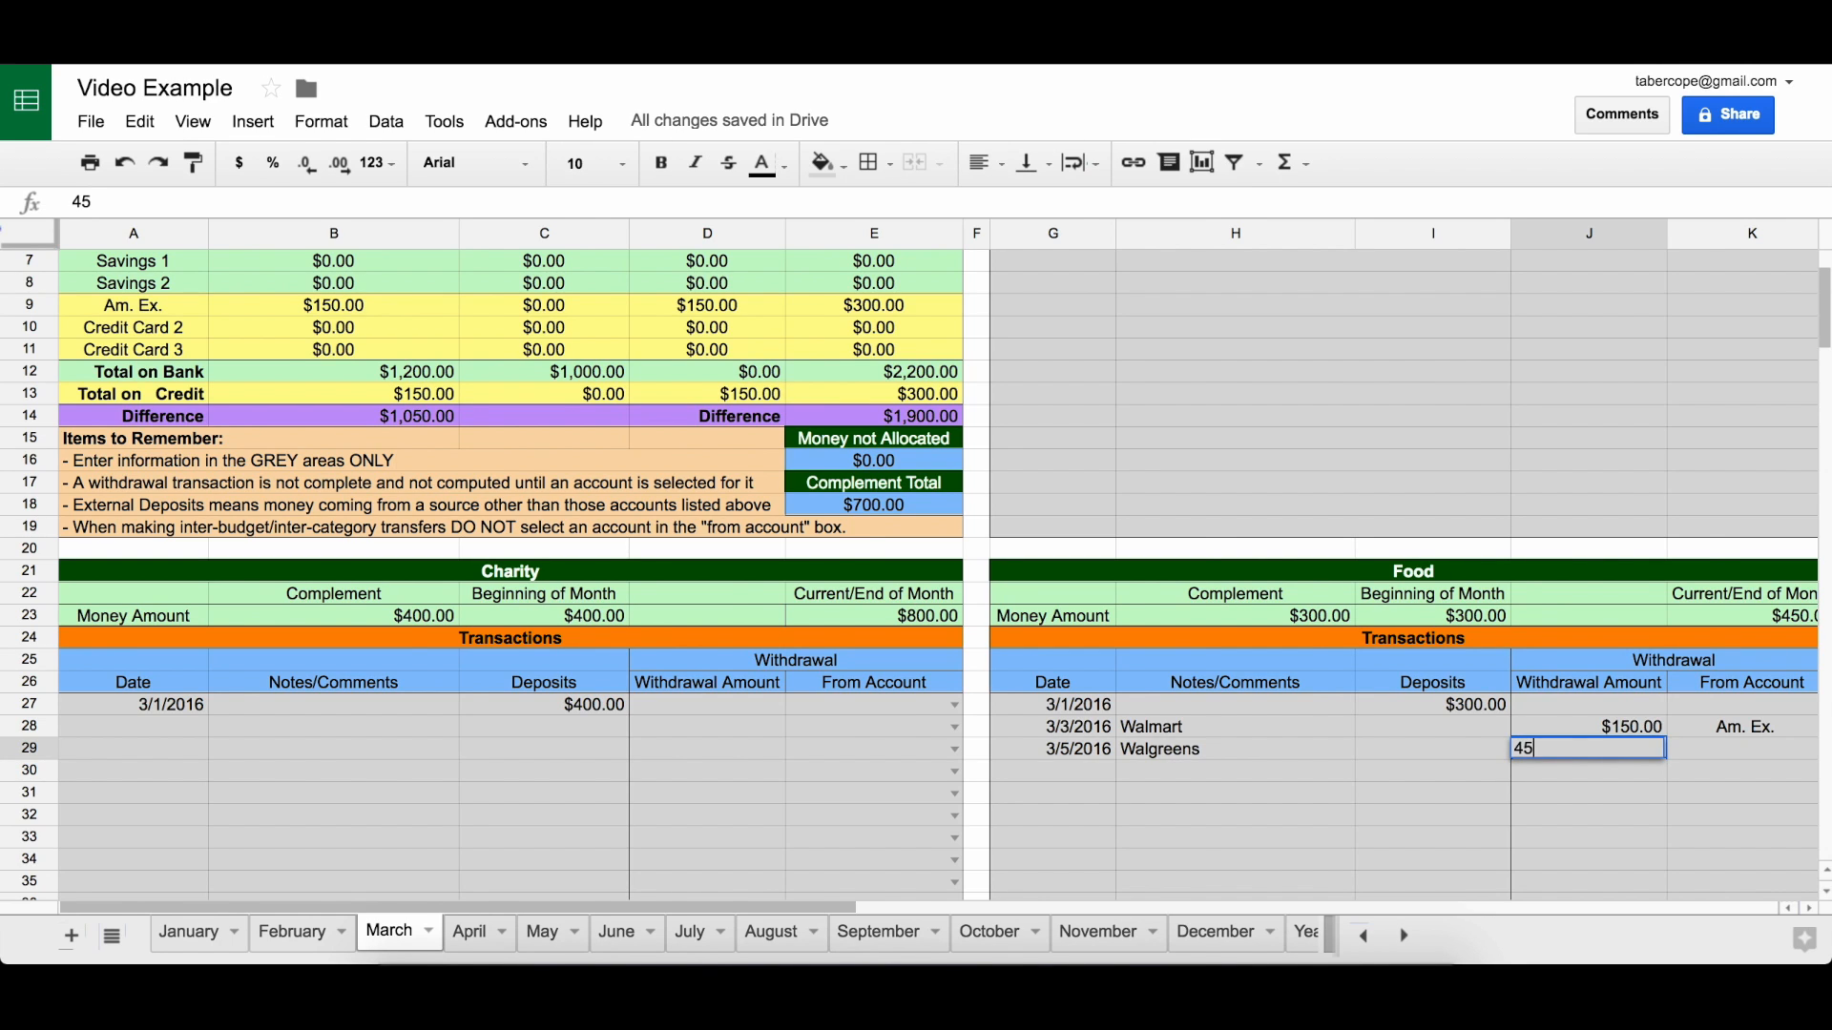
key("Tab")
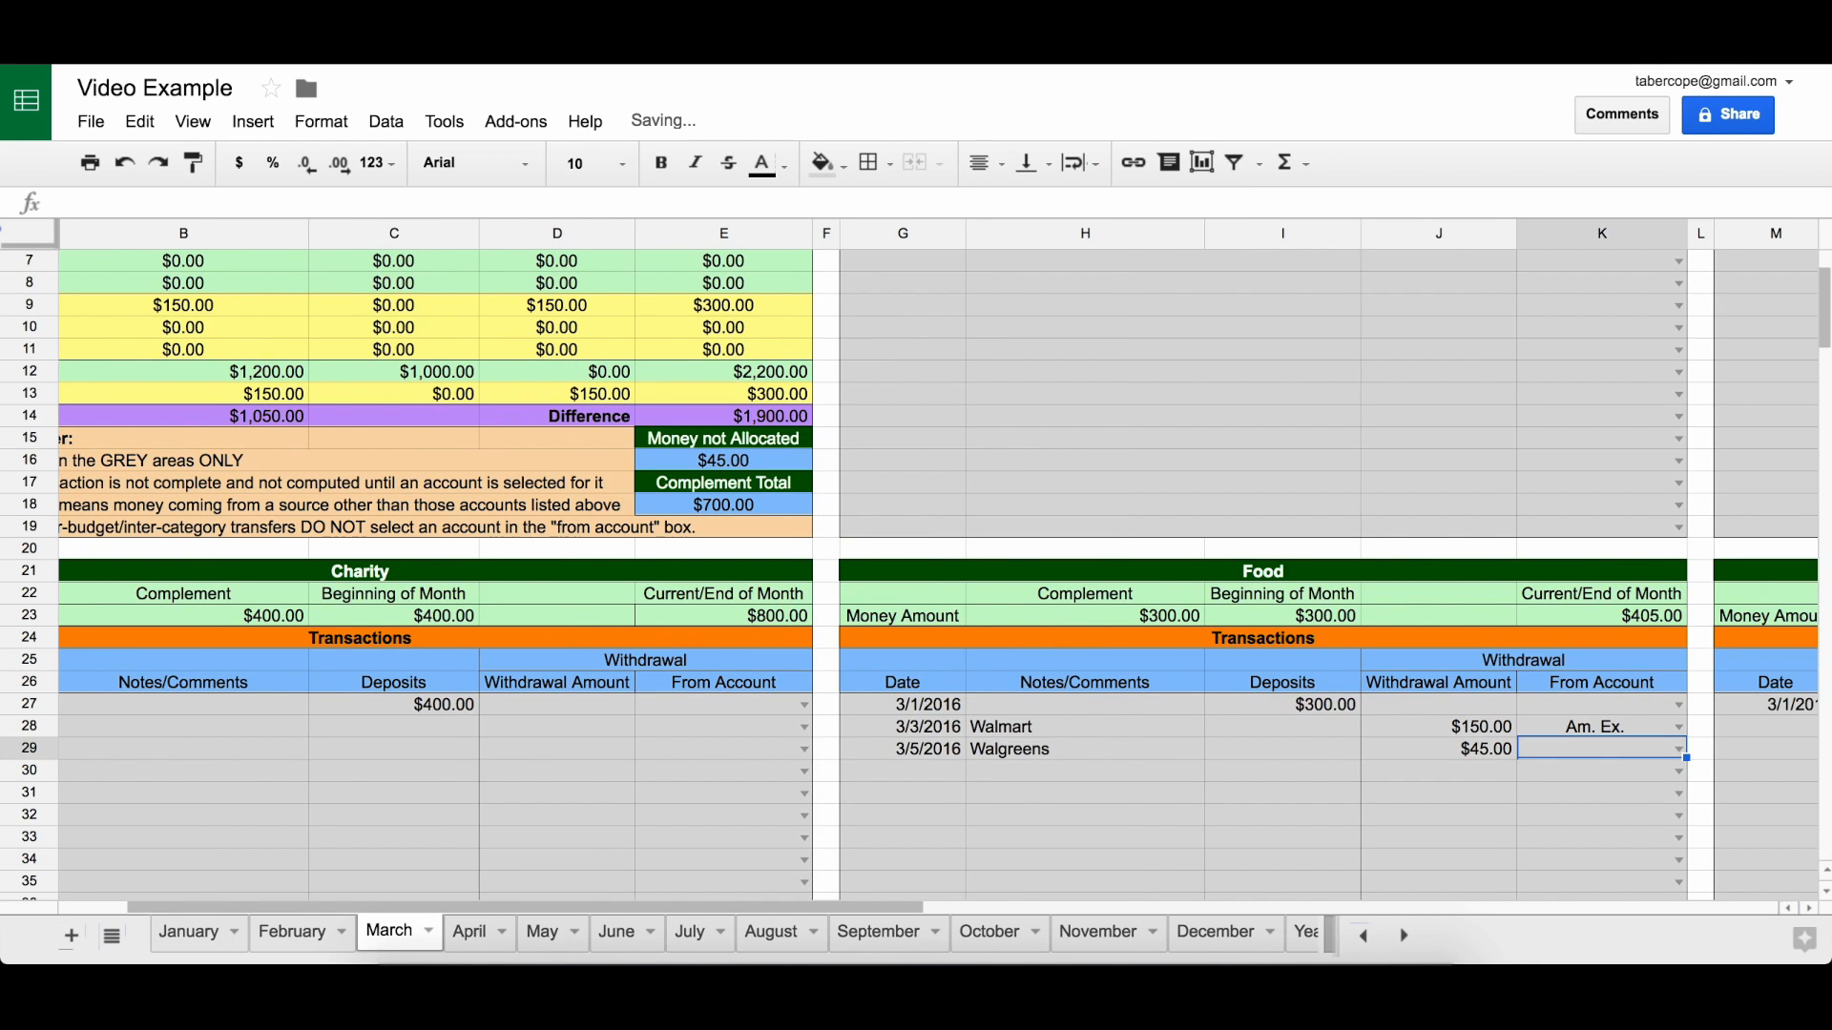
- Choose W F Checking as the Walgreens transaction's account and check that account's Current/End of Month amount in March's Money Flow table
left_click(1680, 754)
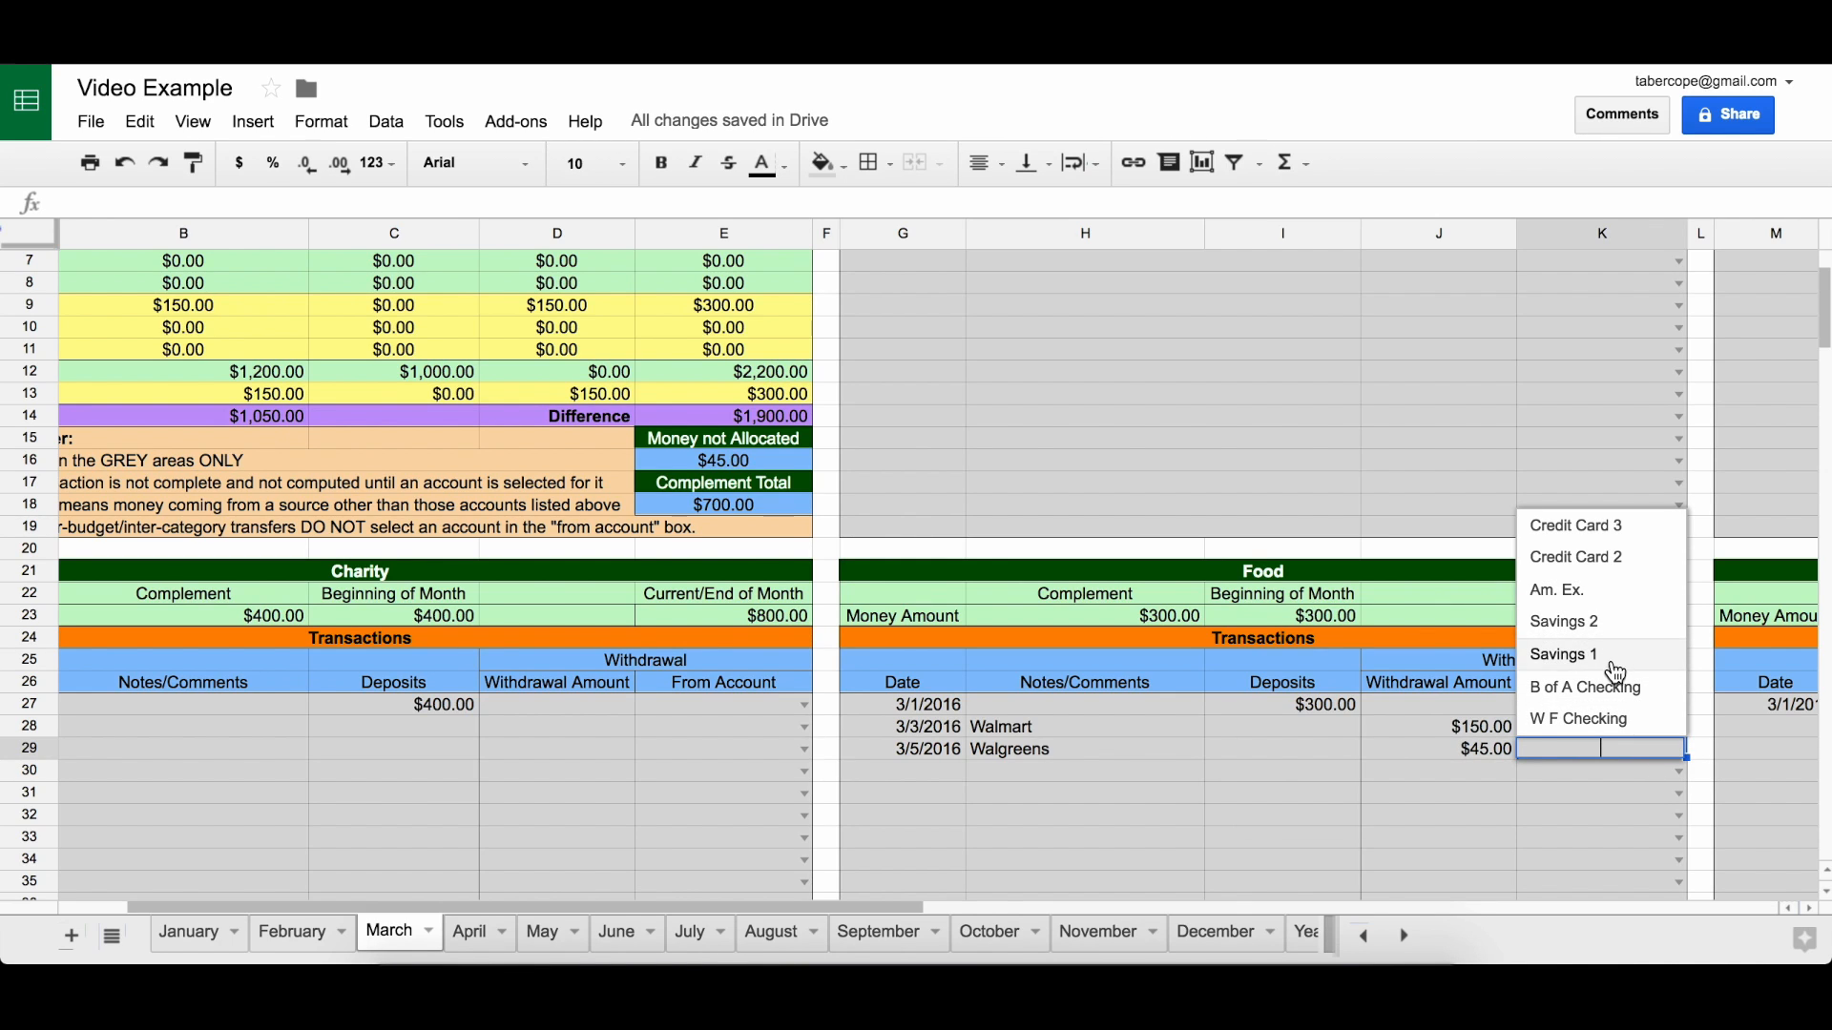
left_click(1605, 718)
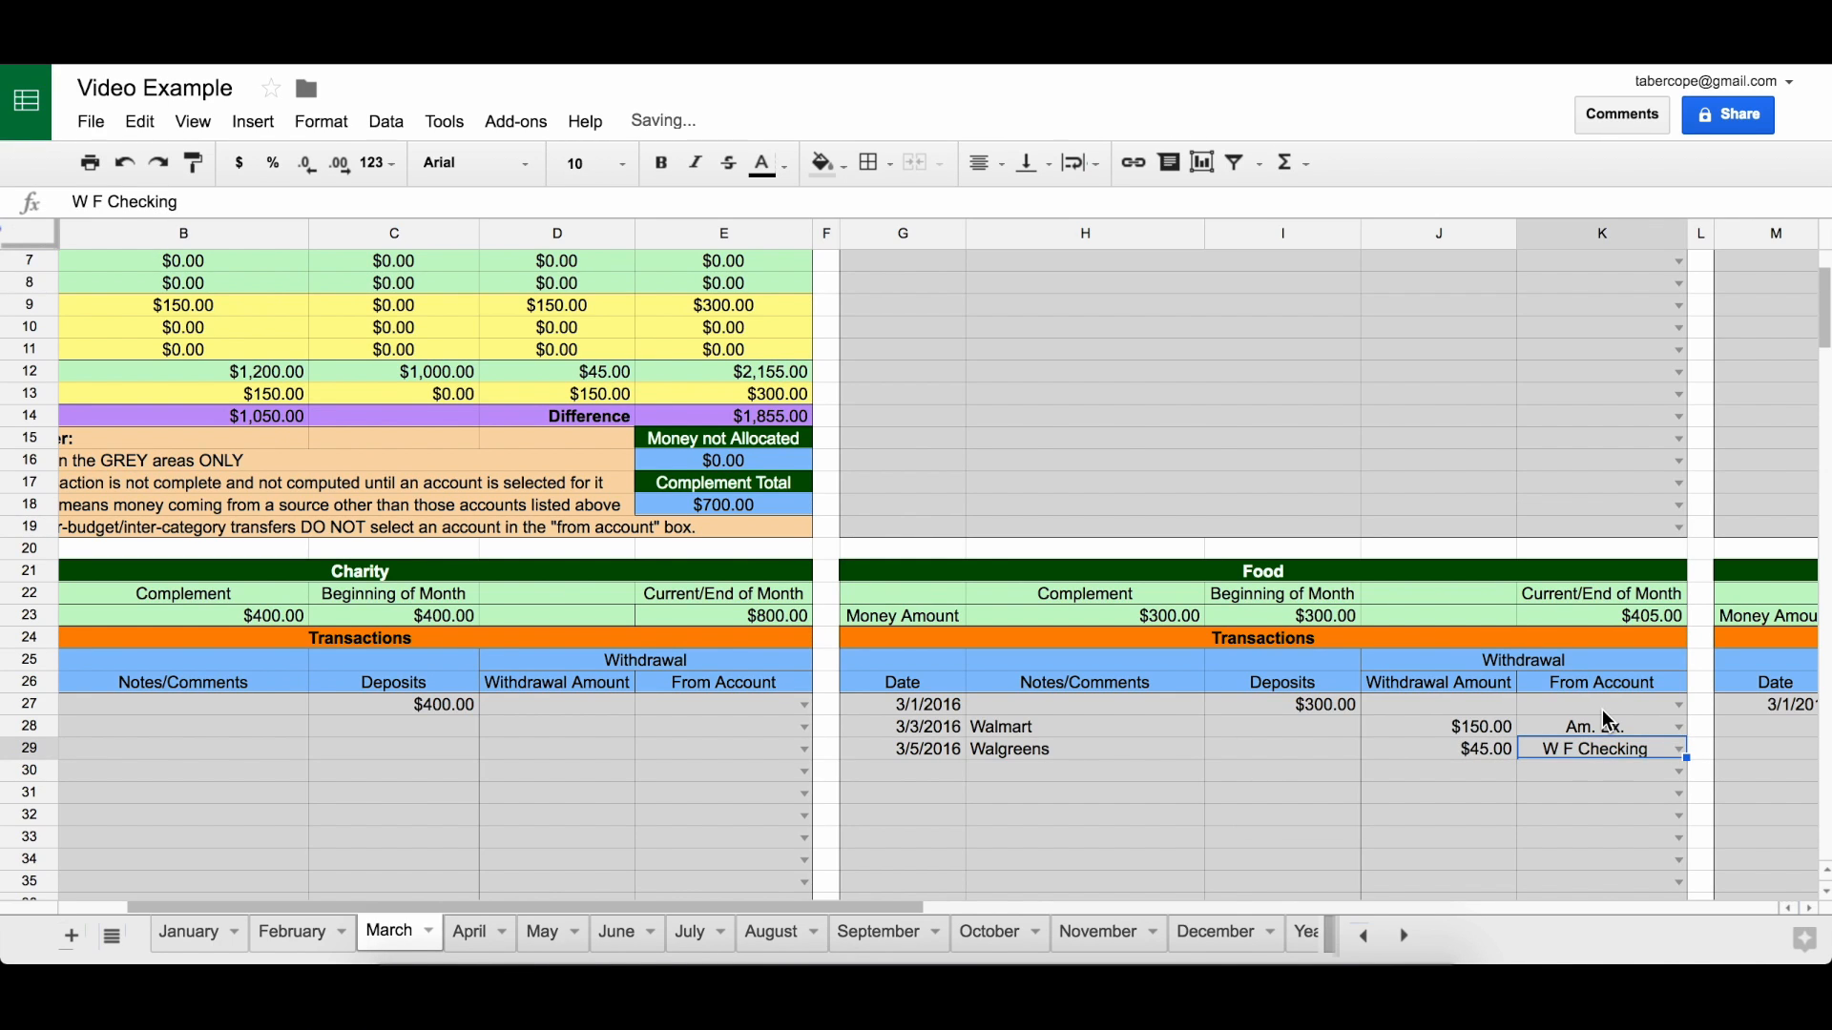
scroll(1095, 511, "up", 3)
scroll(1095, 511, "left", 2)
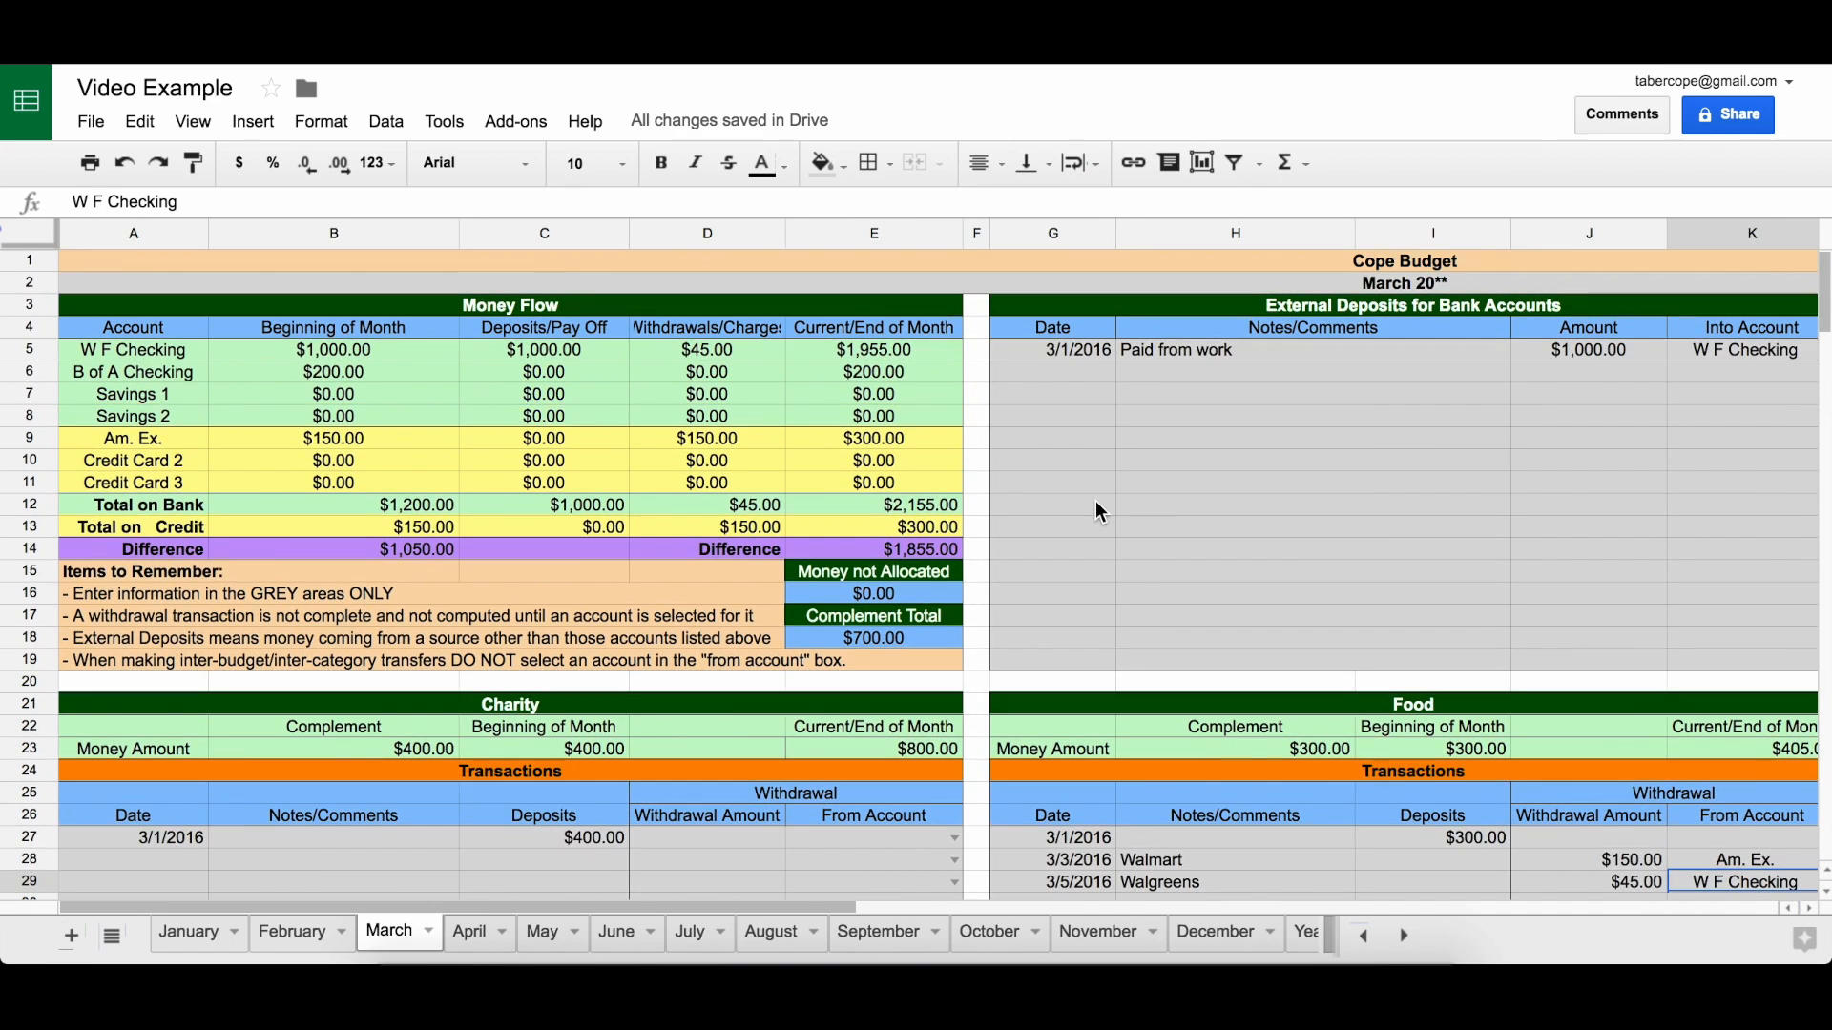
left_click(934, 361)
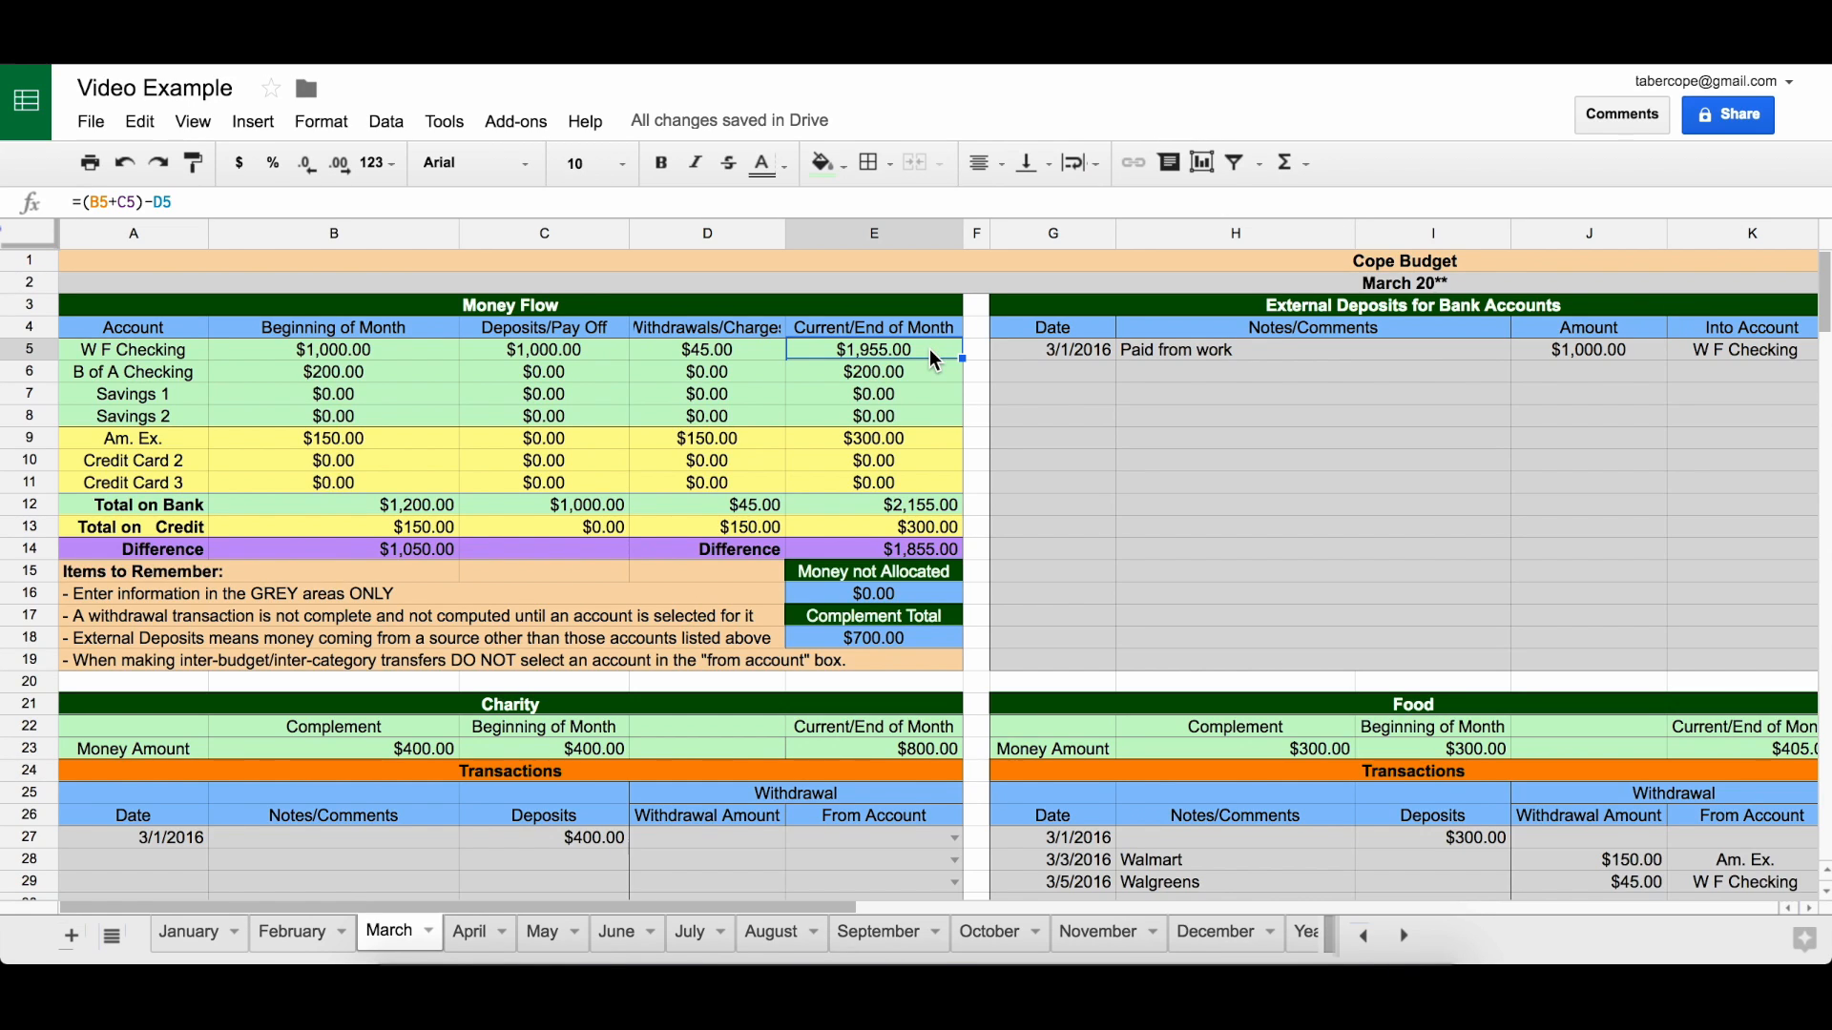
- Look through March's category tables and check the Food category's Current/End of Month amount
scroll(1288, 638, "down", 3)
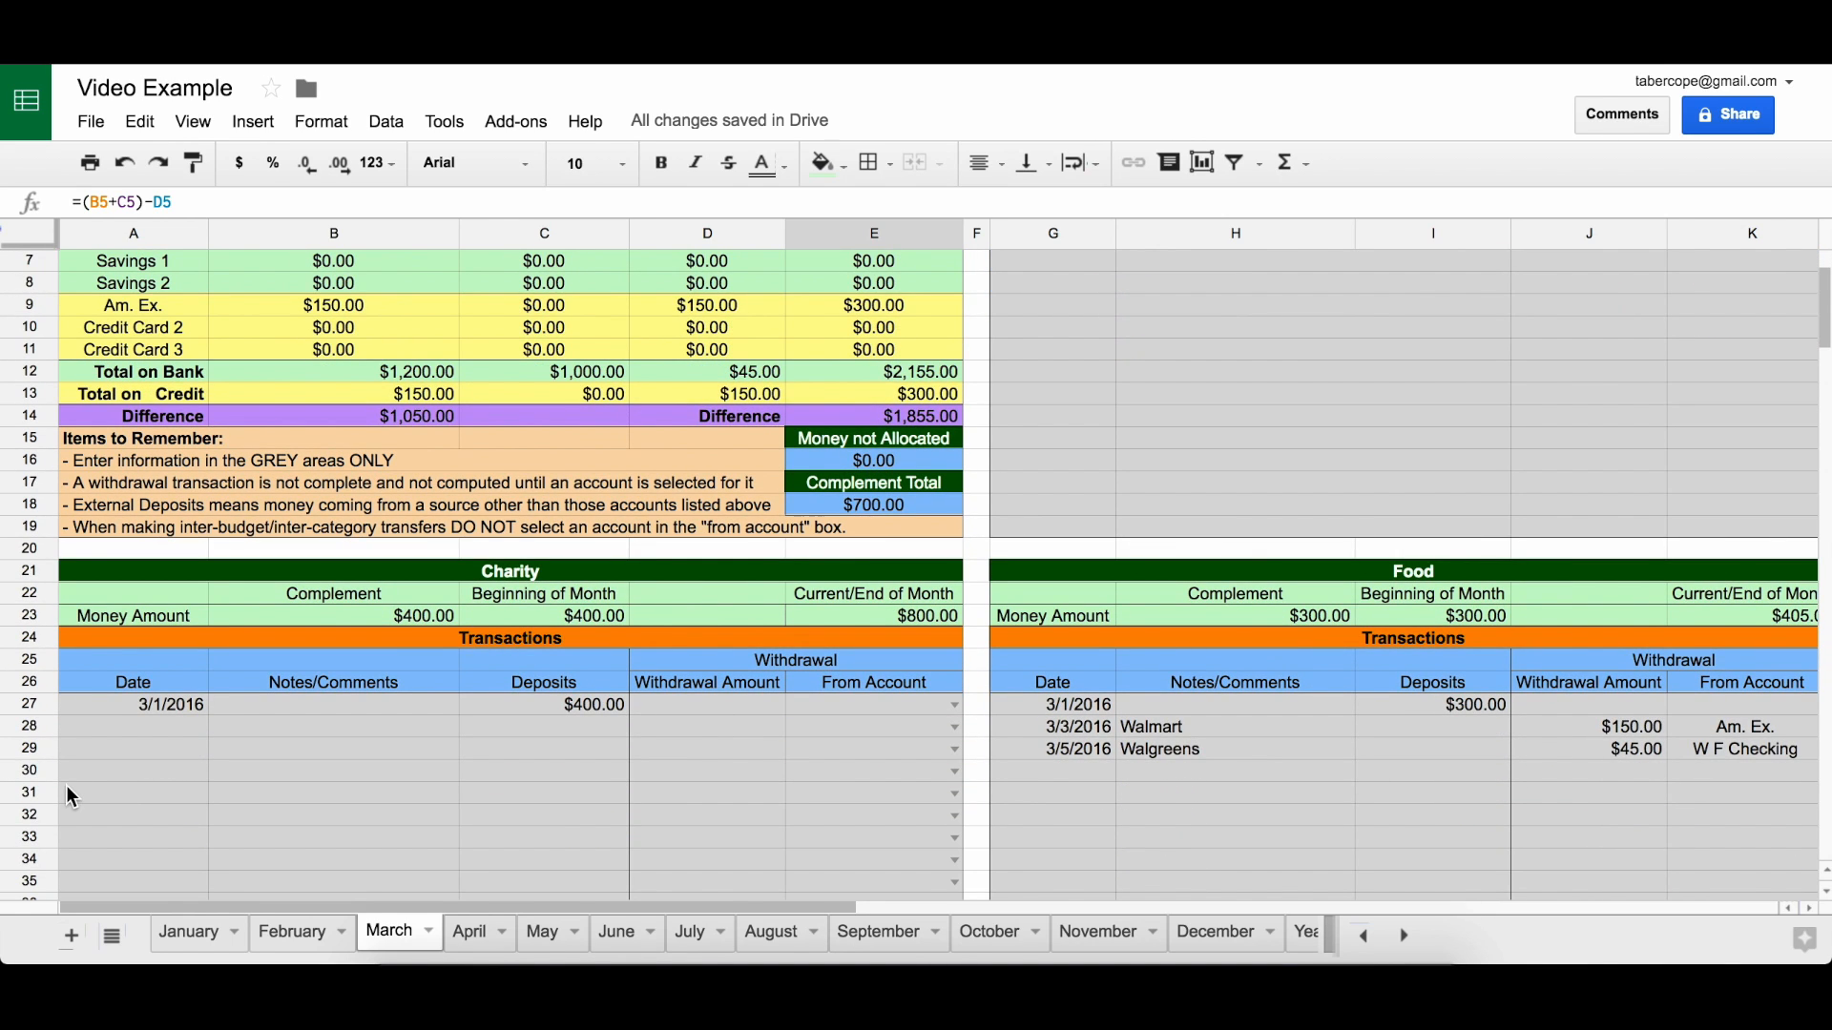
scroll(1260, 774, "down", 9)
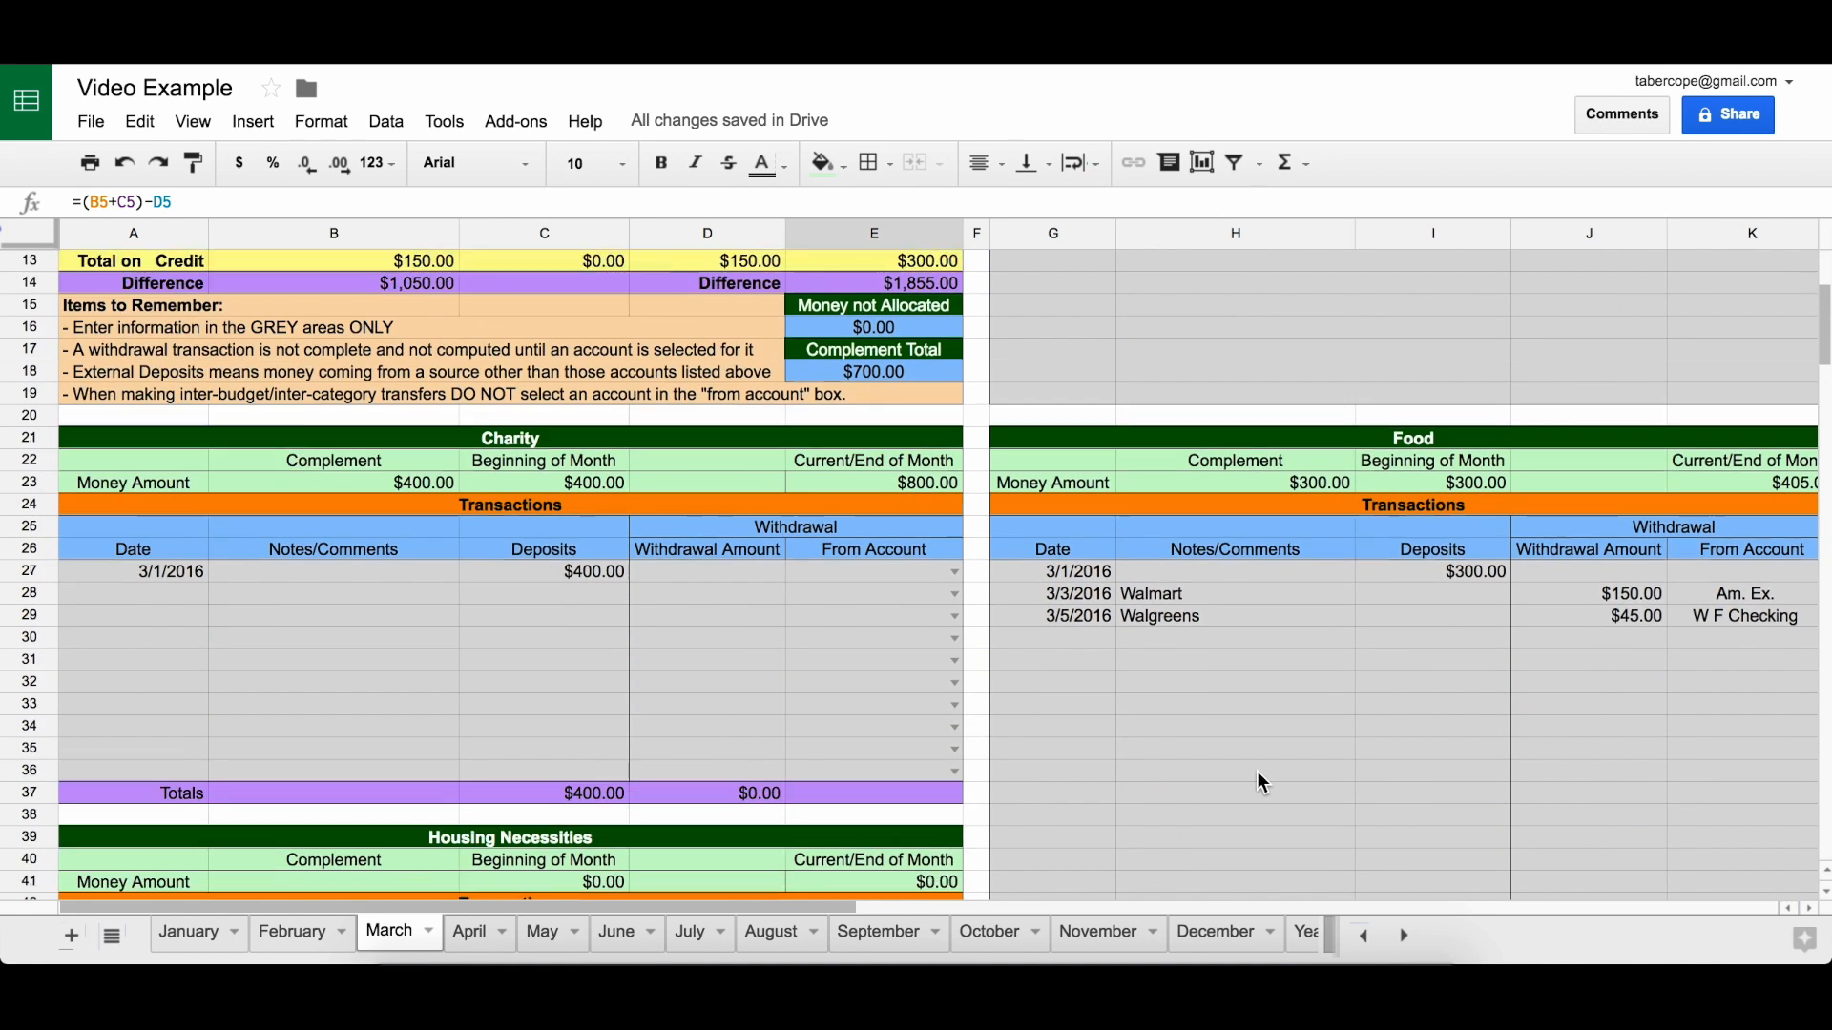
scroll(1257, 774, "down", 8)
scroll(1257, 774, "right", 5)
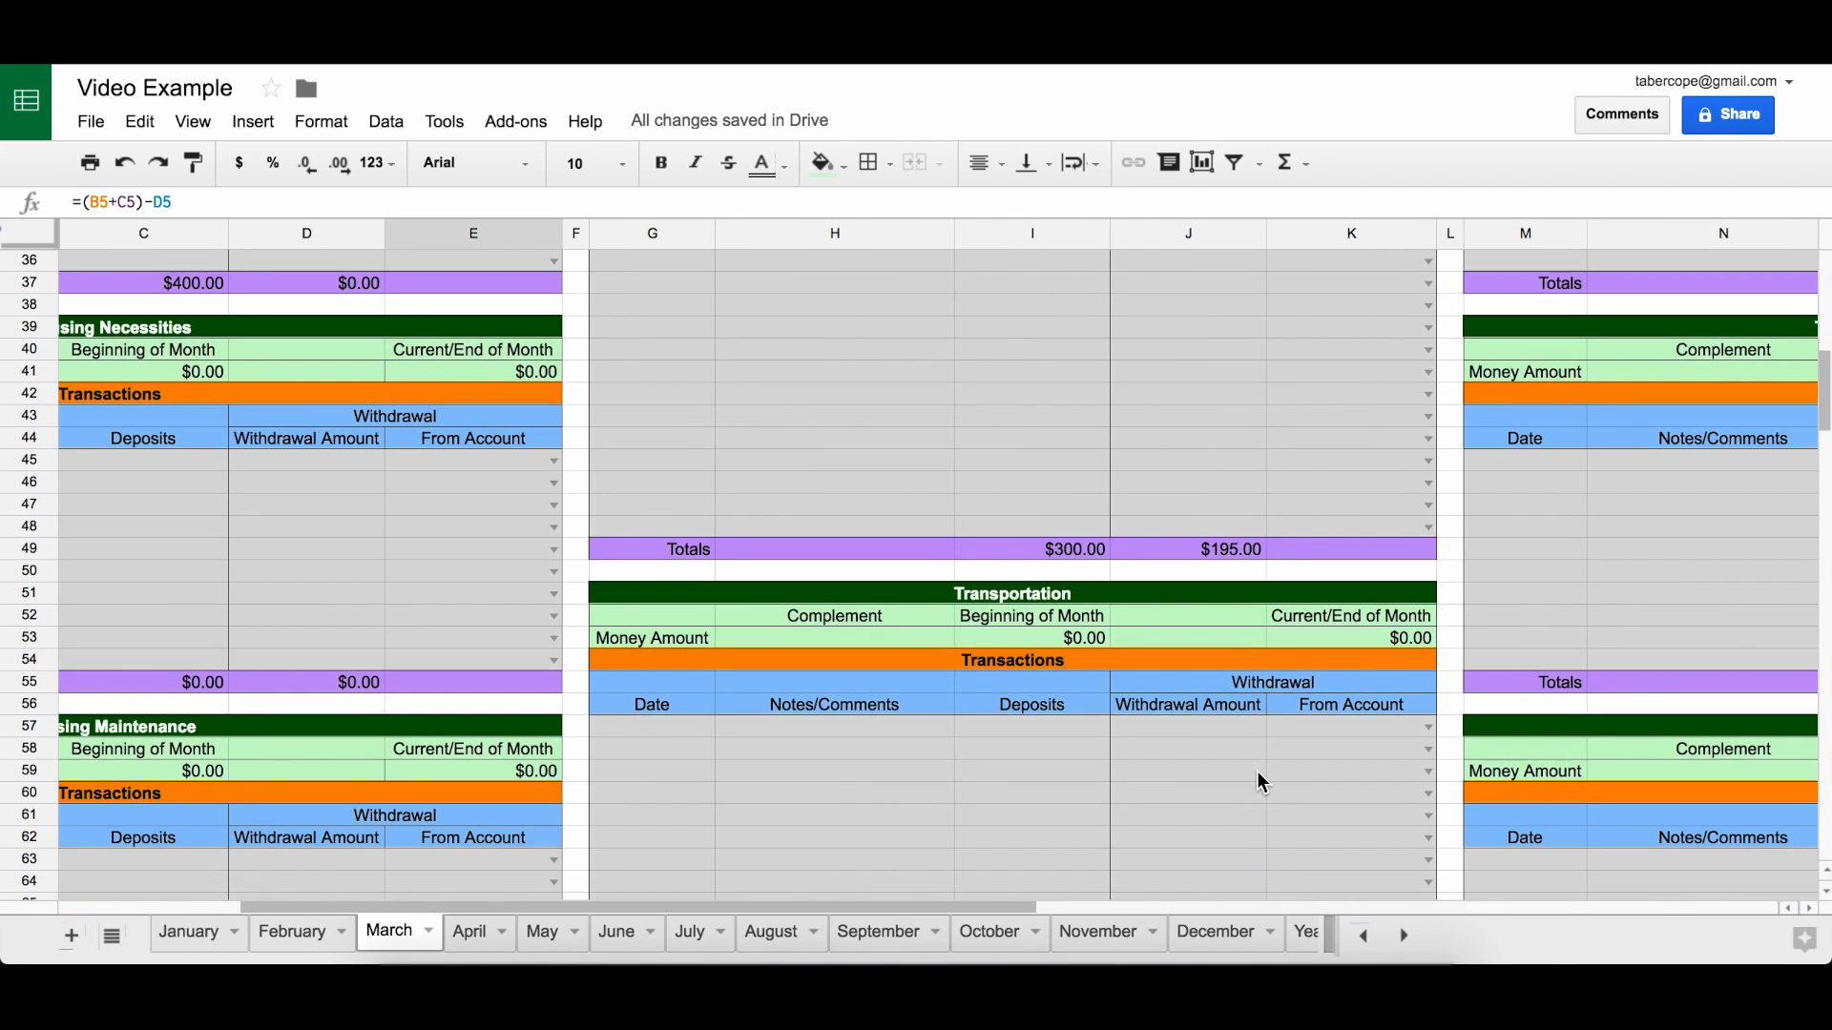
scroll(1261, 781, "left", 2)
scroll(1260, 780, "down", 4)
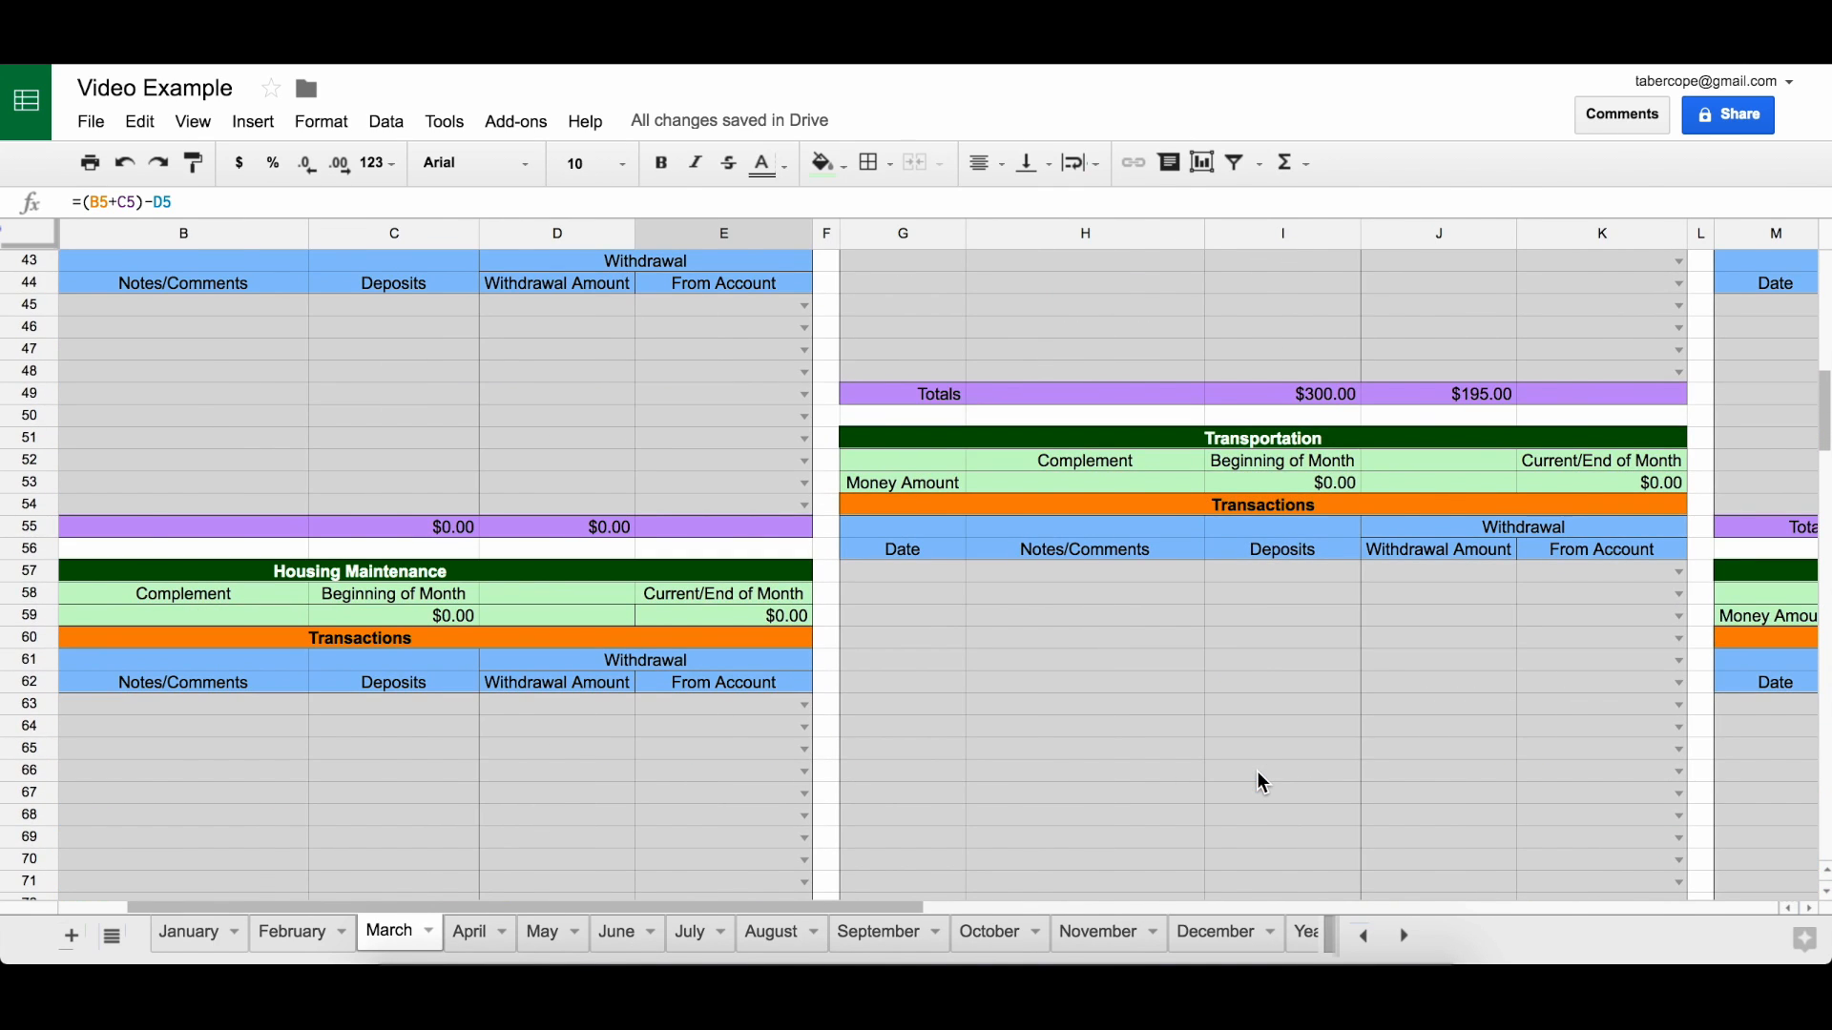
scroll(1260, 777, "up", 5)
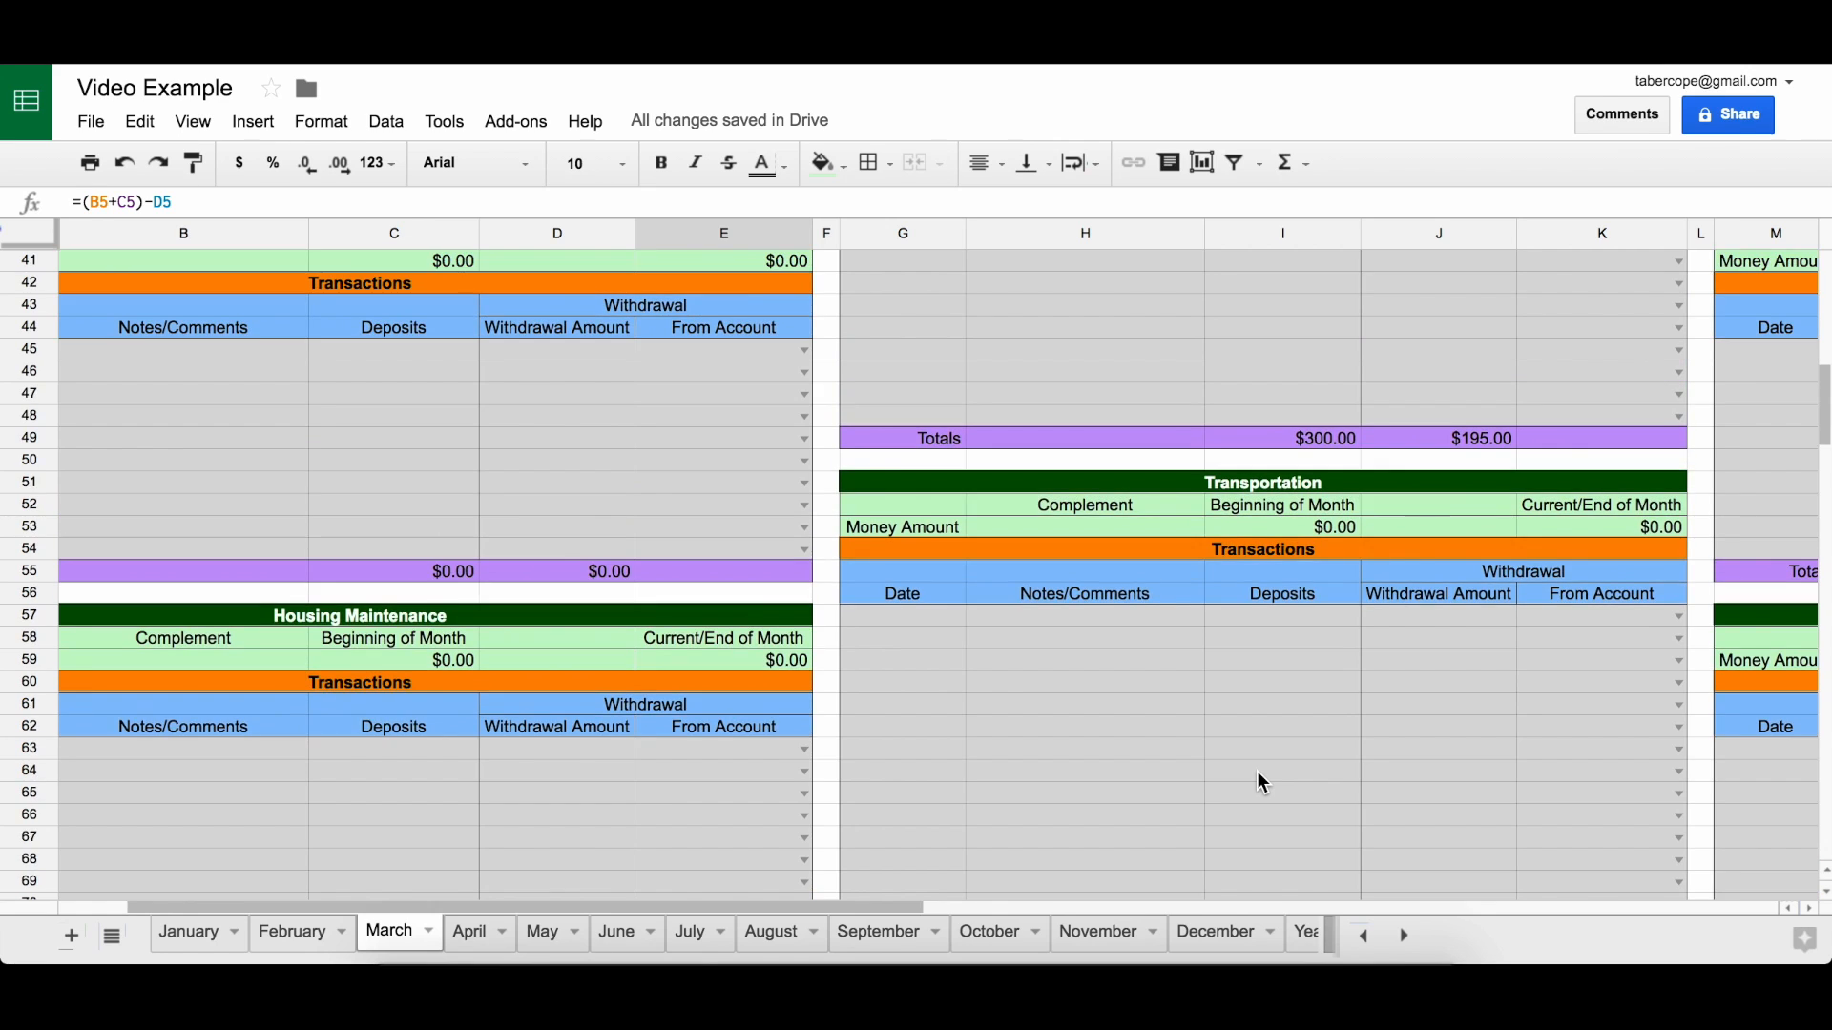
scroll(1259, 777, "left", 1)
scroll(1262, 783, "up", 8)
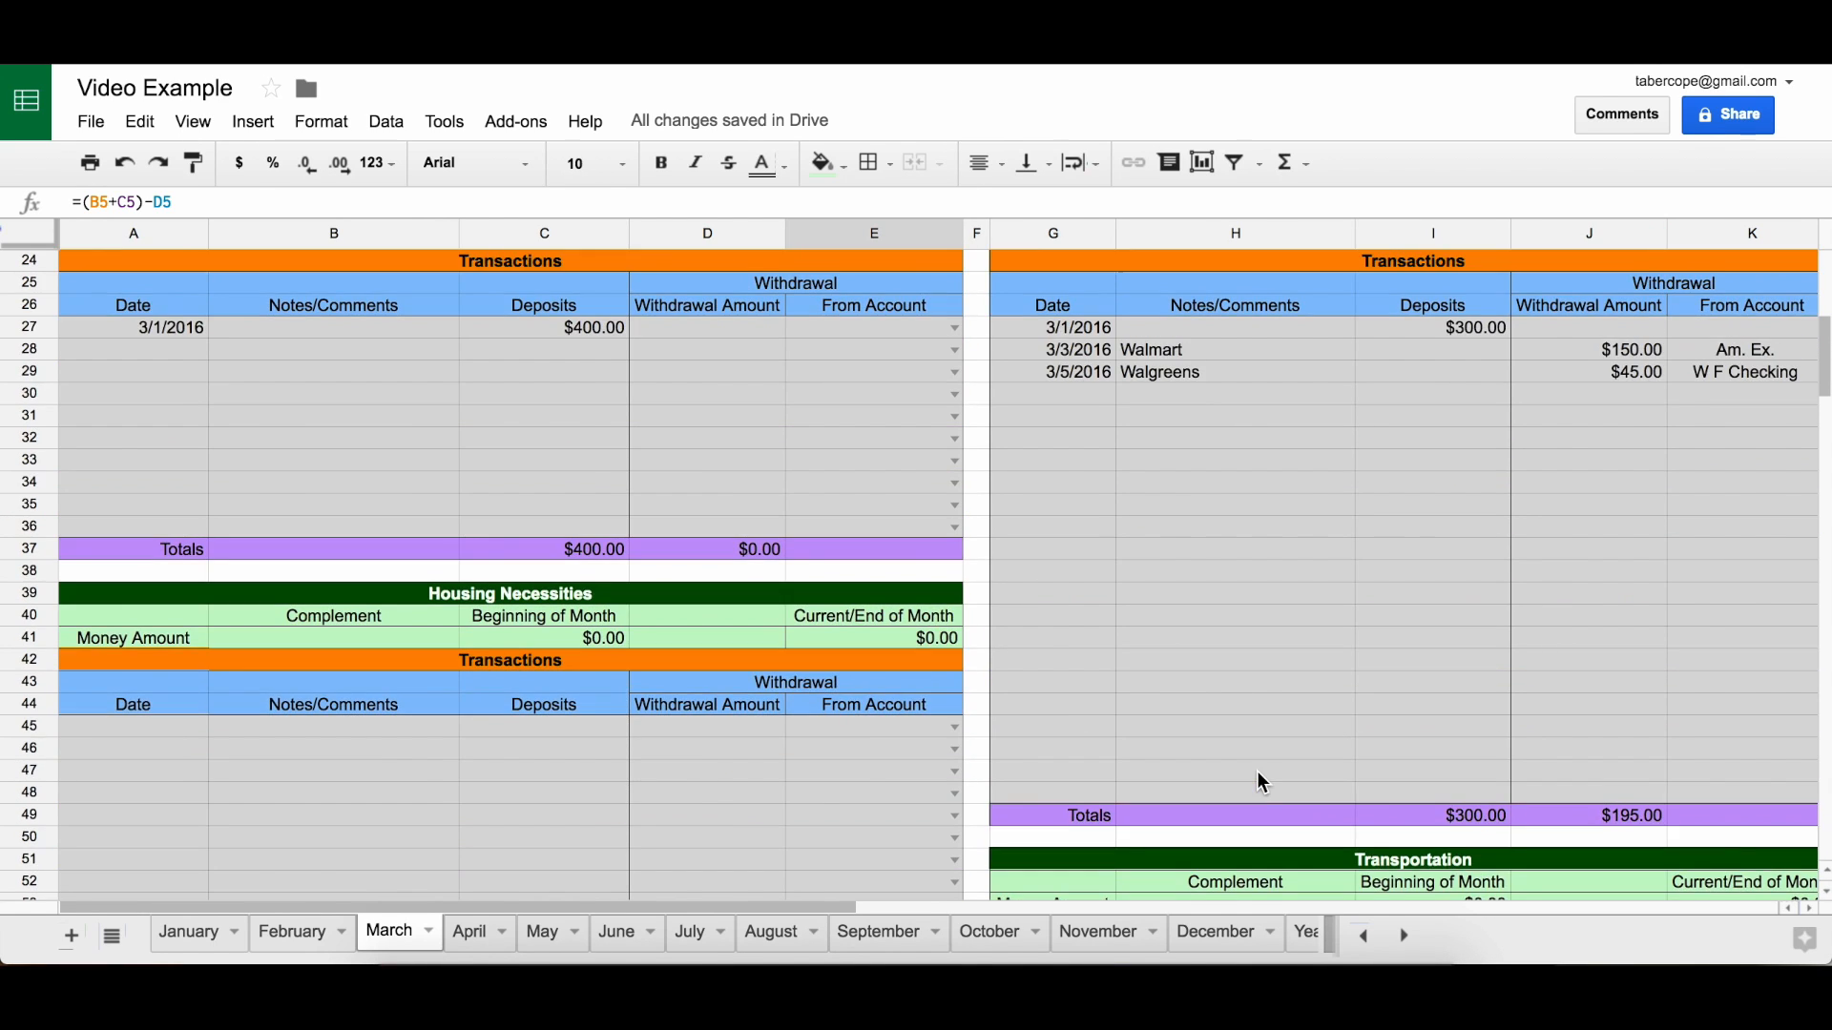
scroll(1261, 782, "right", 1)
scroll(1261, 782, "right", 1)
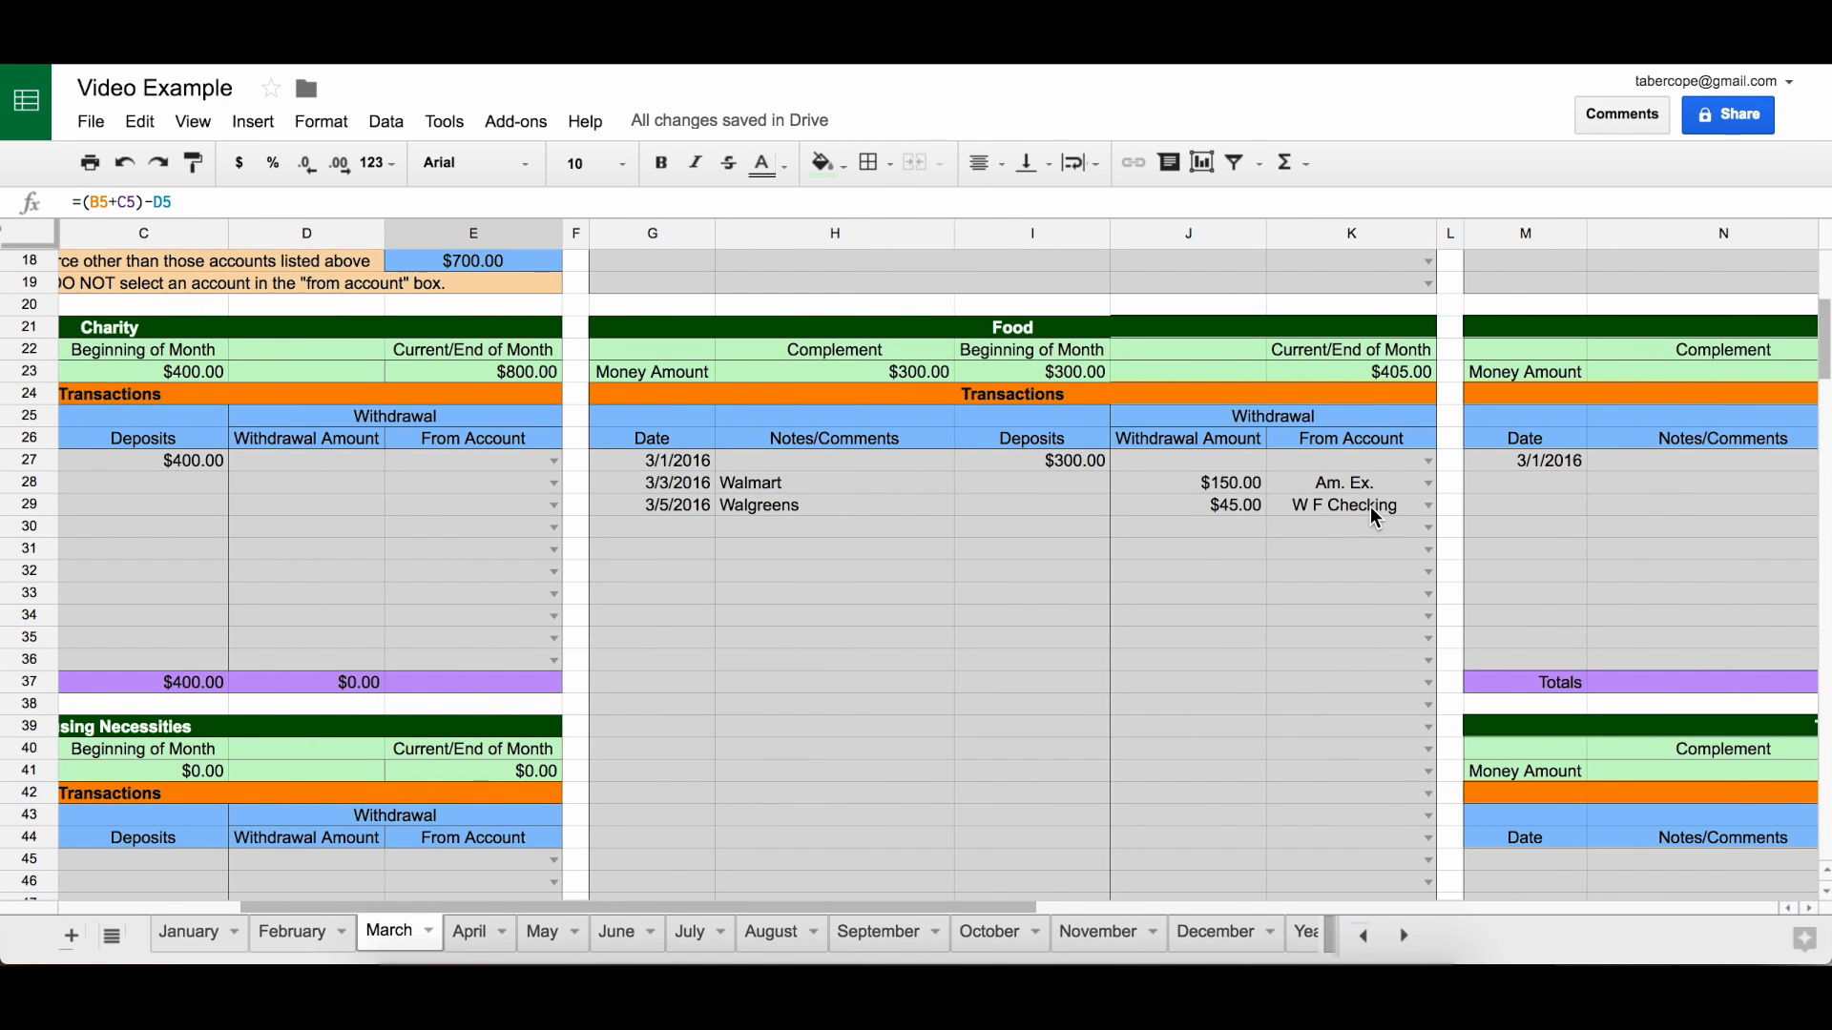
left_click(1343, 375)
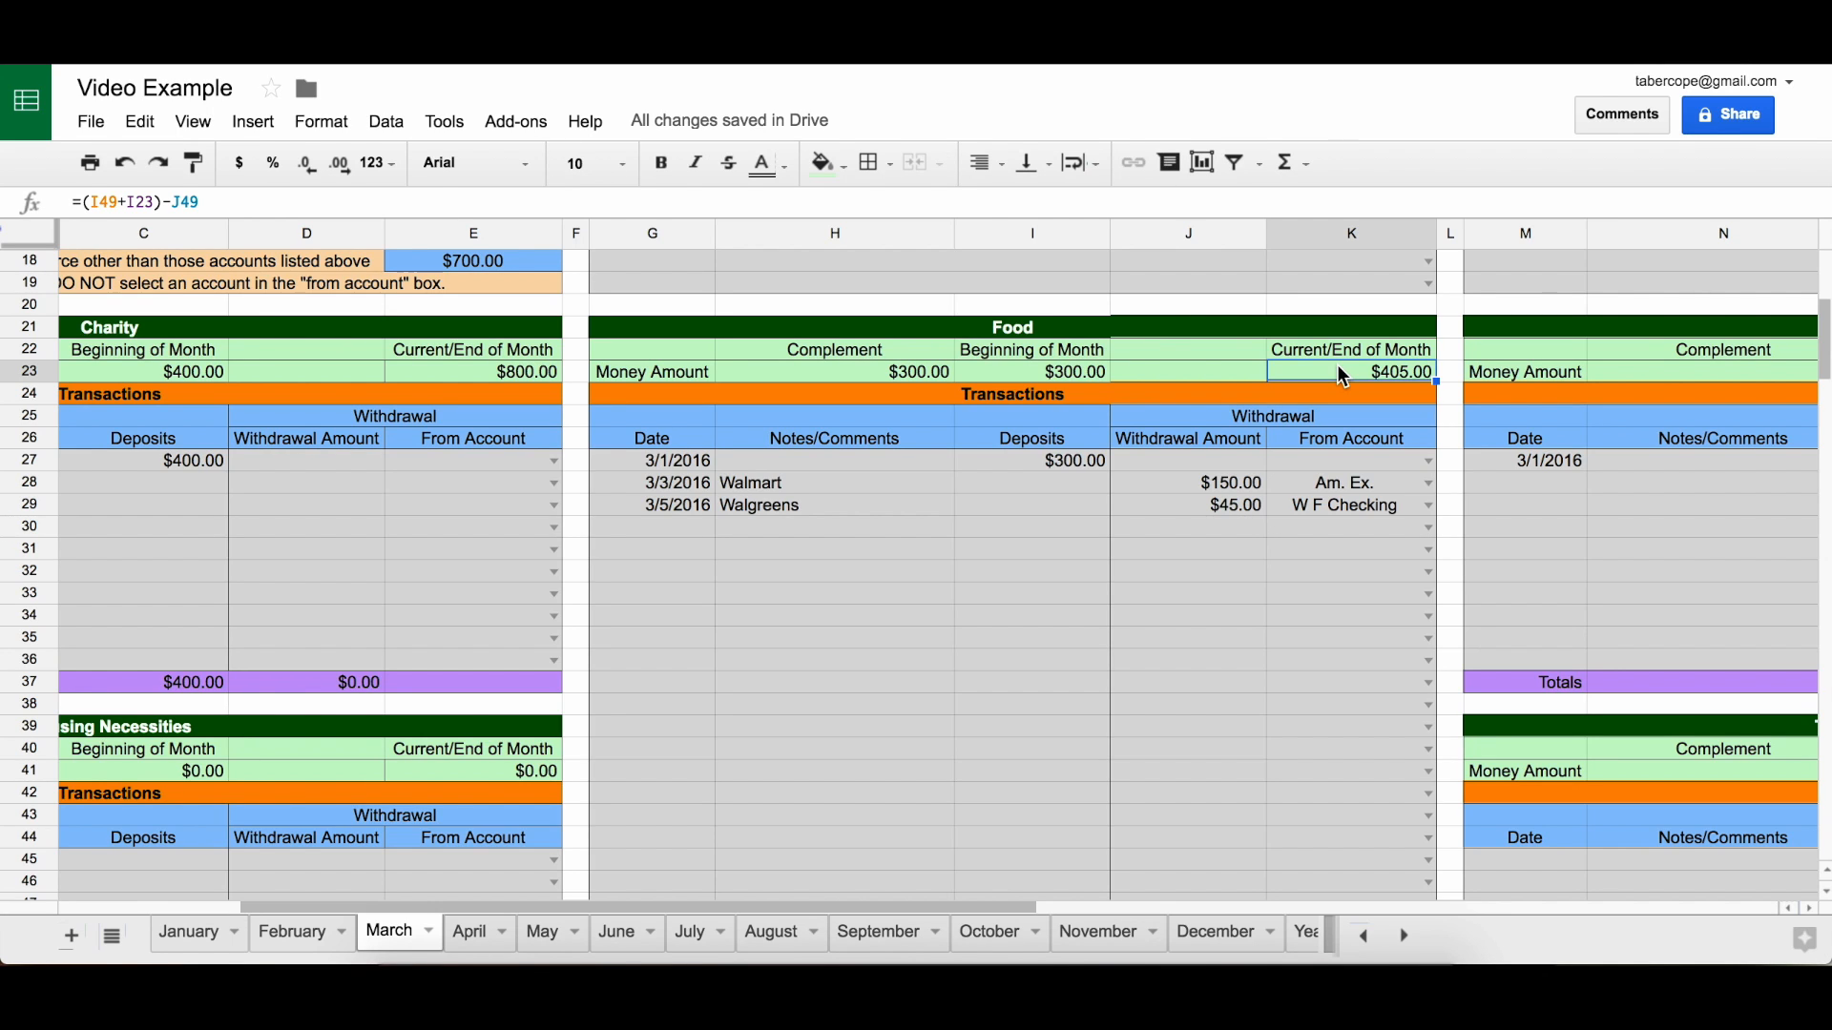
- Check the Current/End of Month amounts for W F Checking, B of A Checking and Am. Ex., plus the Money not Allocated amount
scroll(1343, 377, "up", 4)
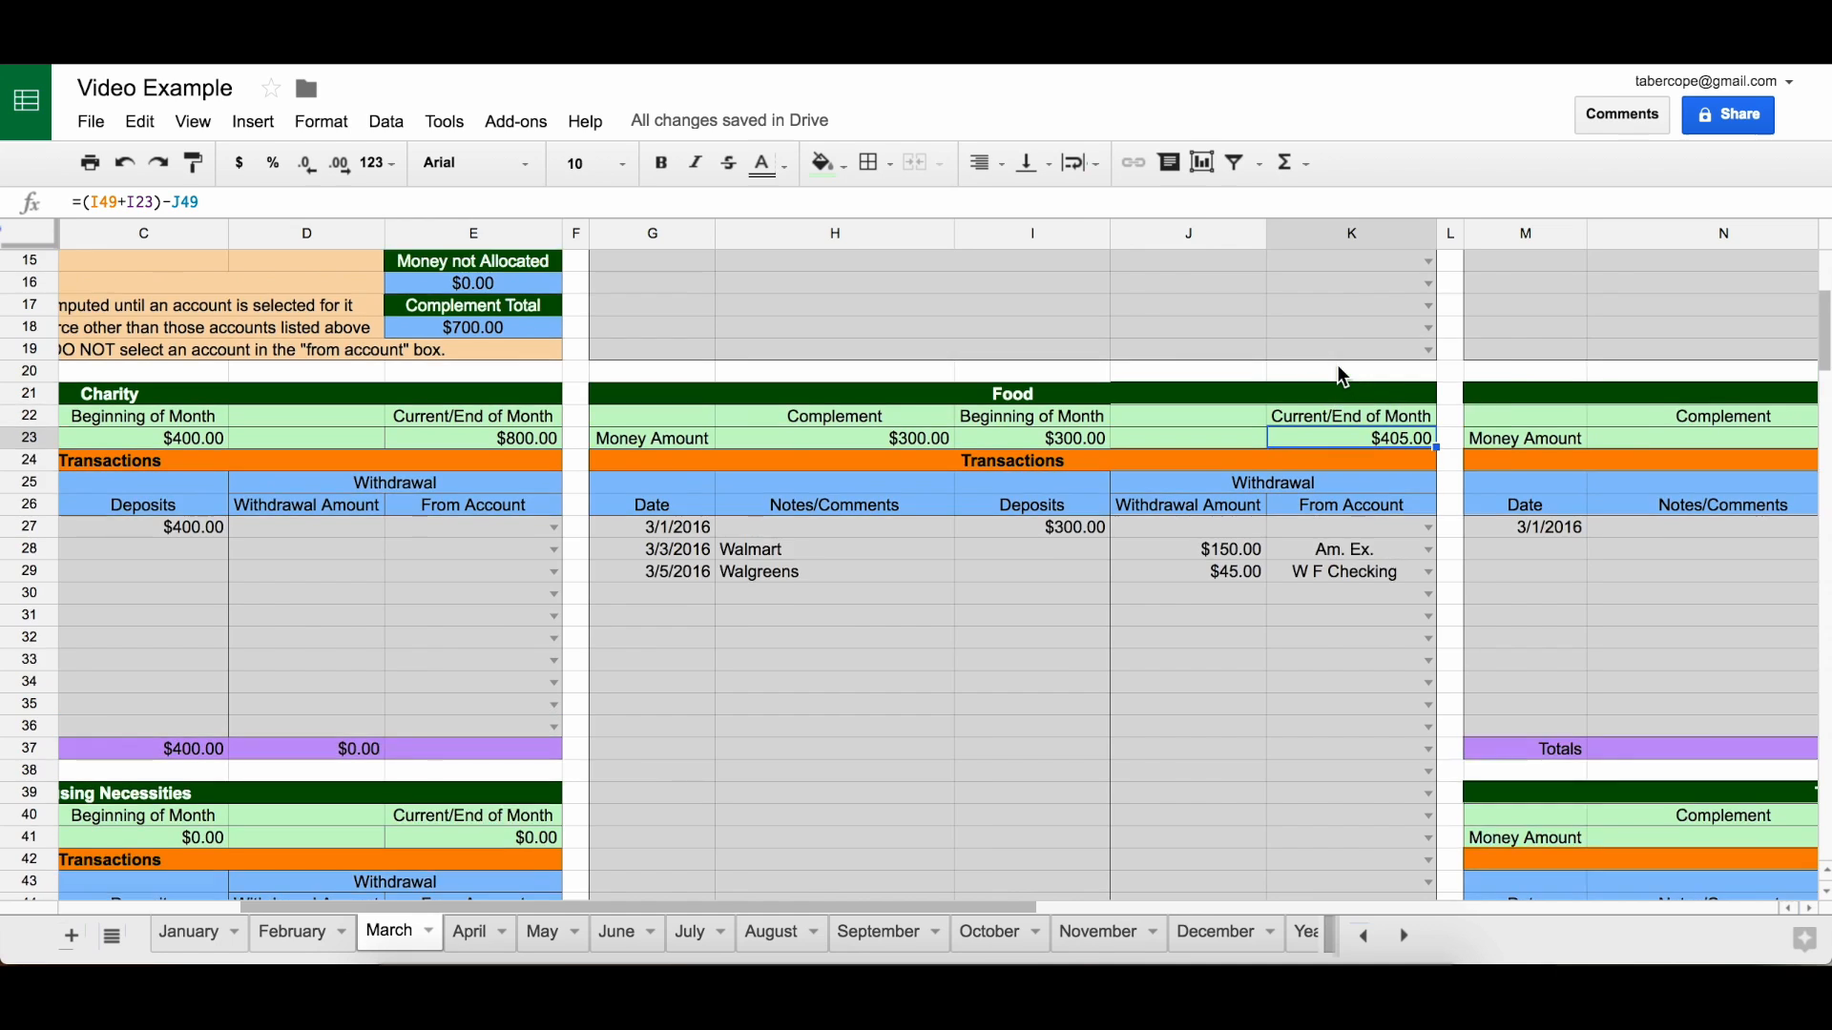
scroll(1343, 377, "left", 2)
scroll(1343, 377, "up", 2)
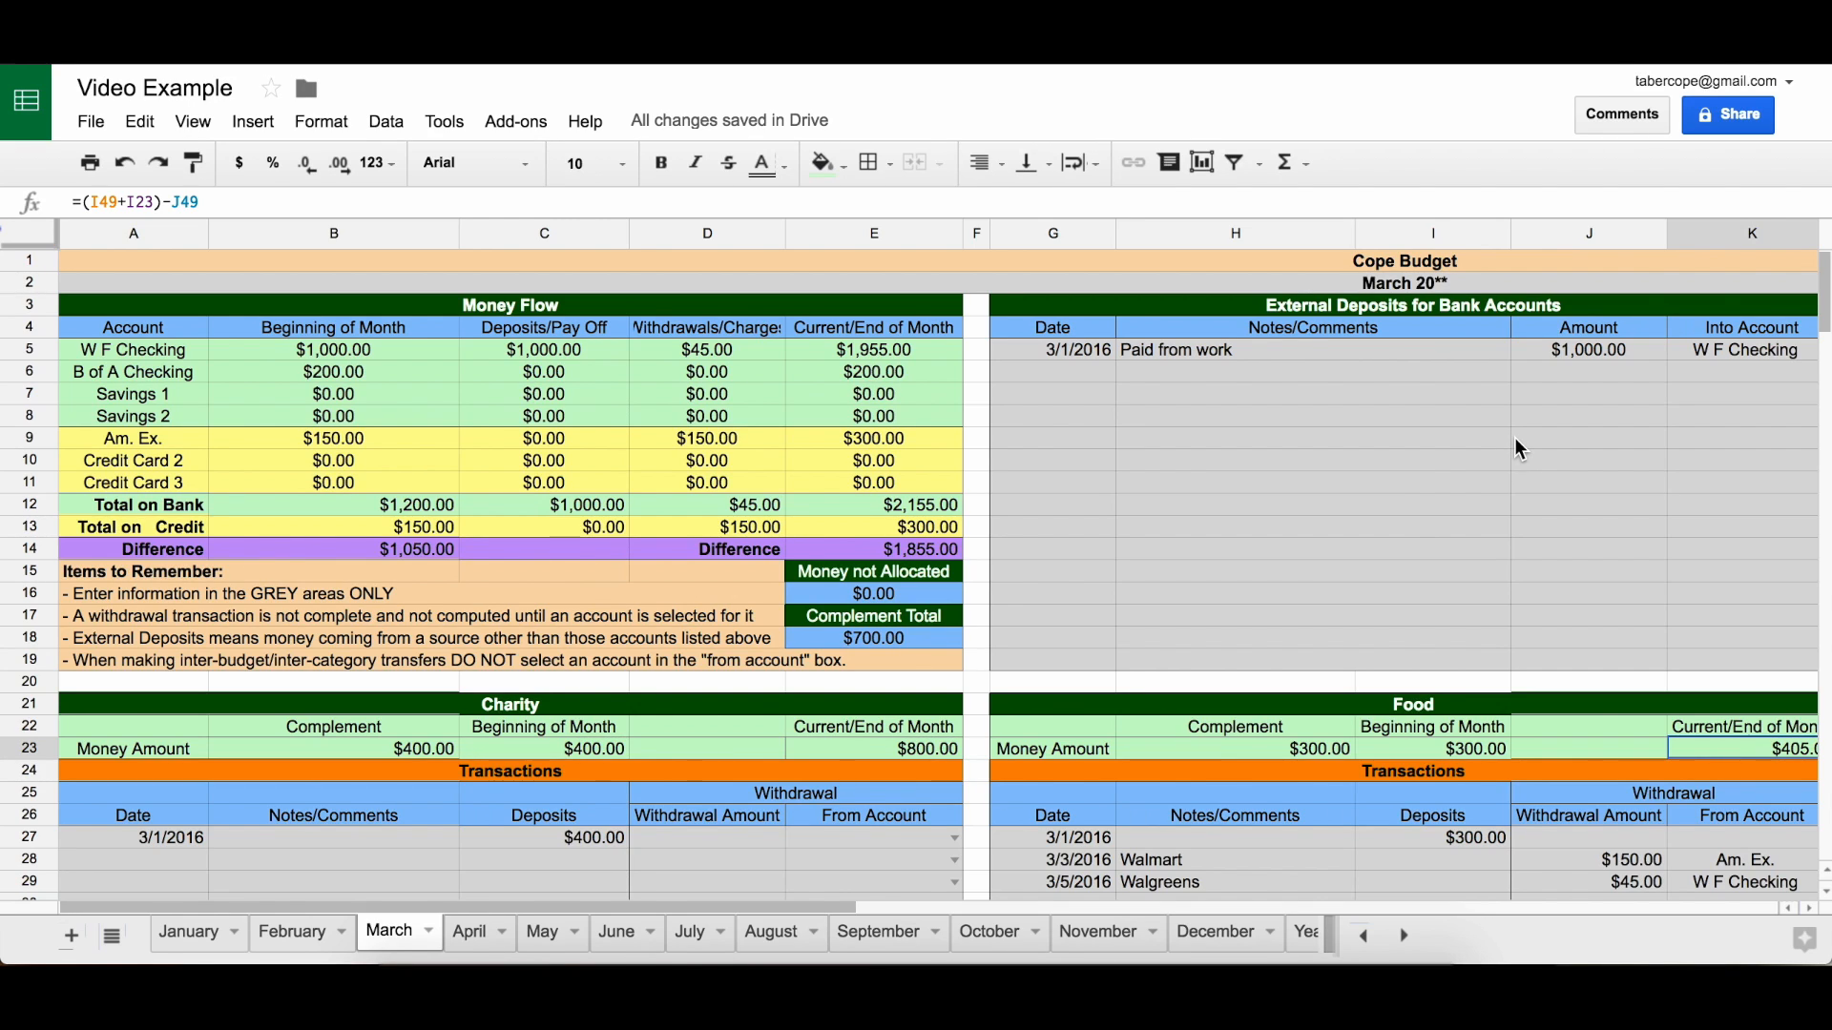
left_click(940, 352)
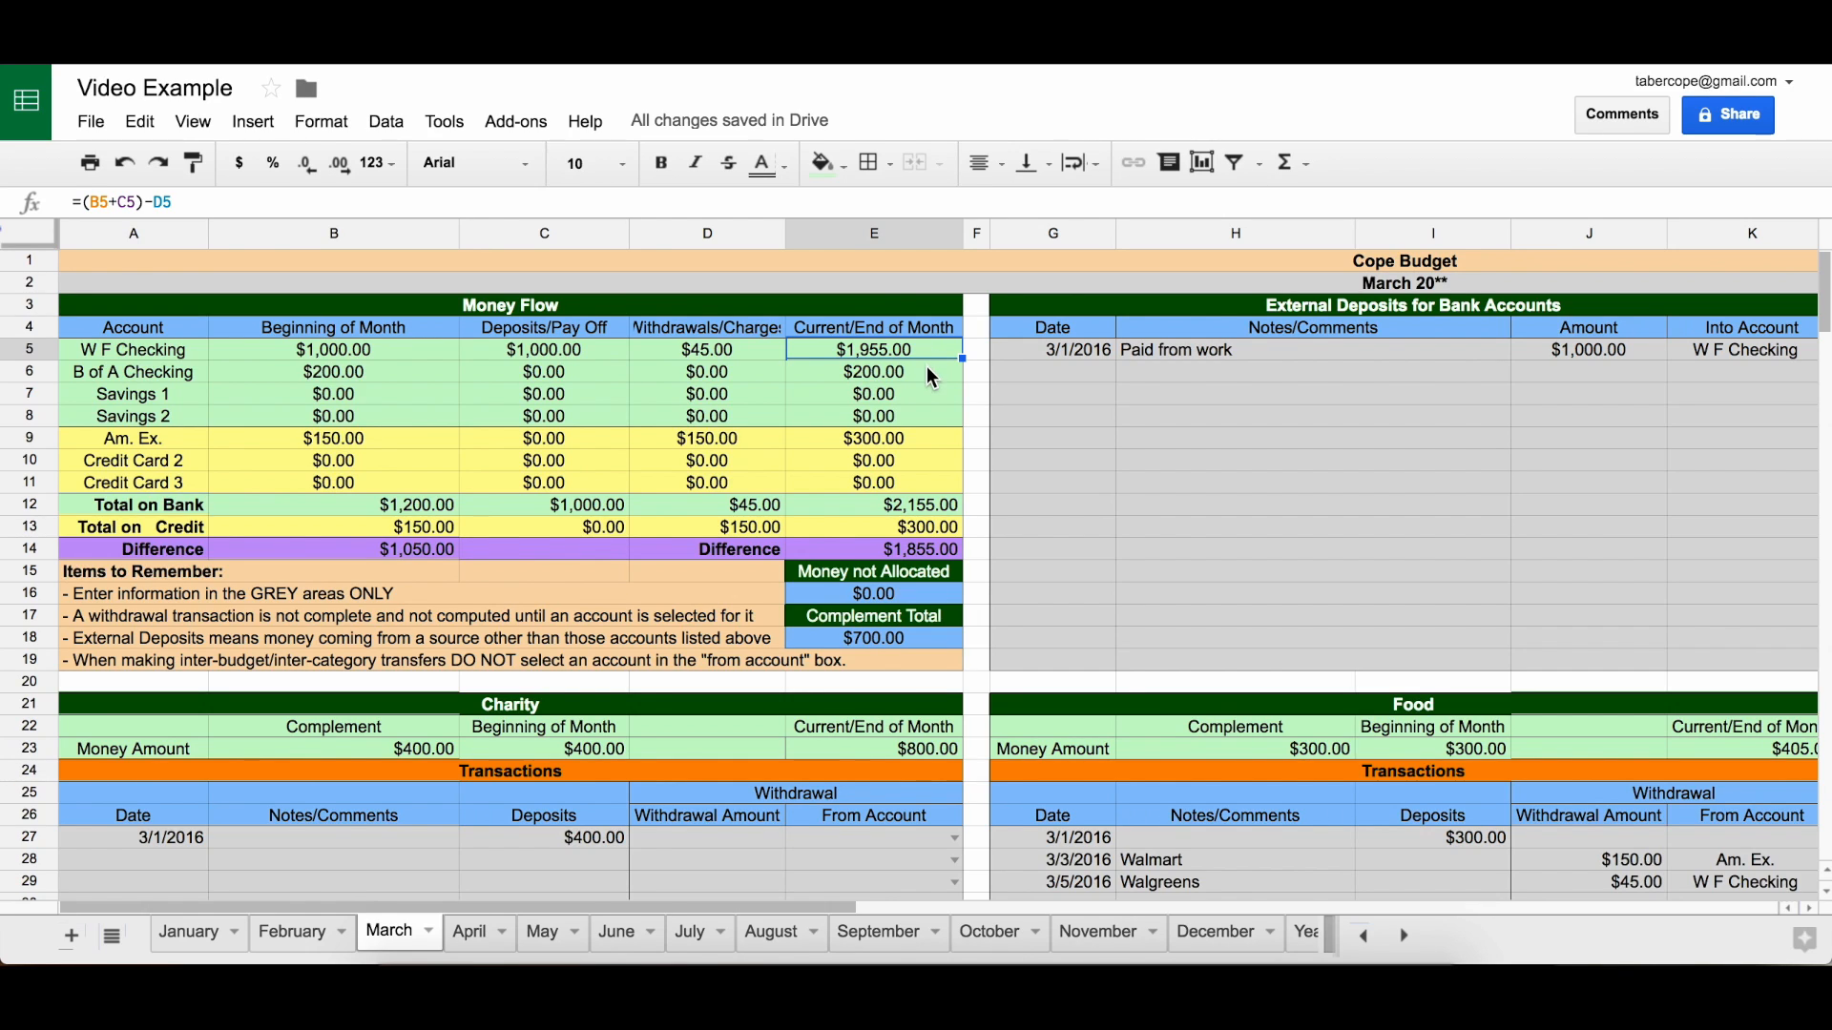
left_click(927, 372)
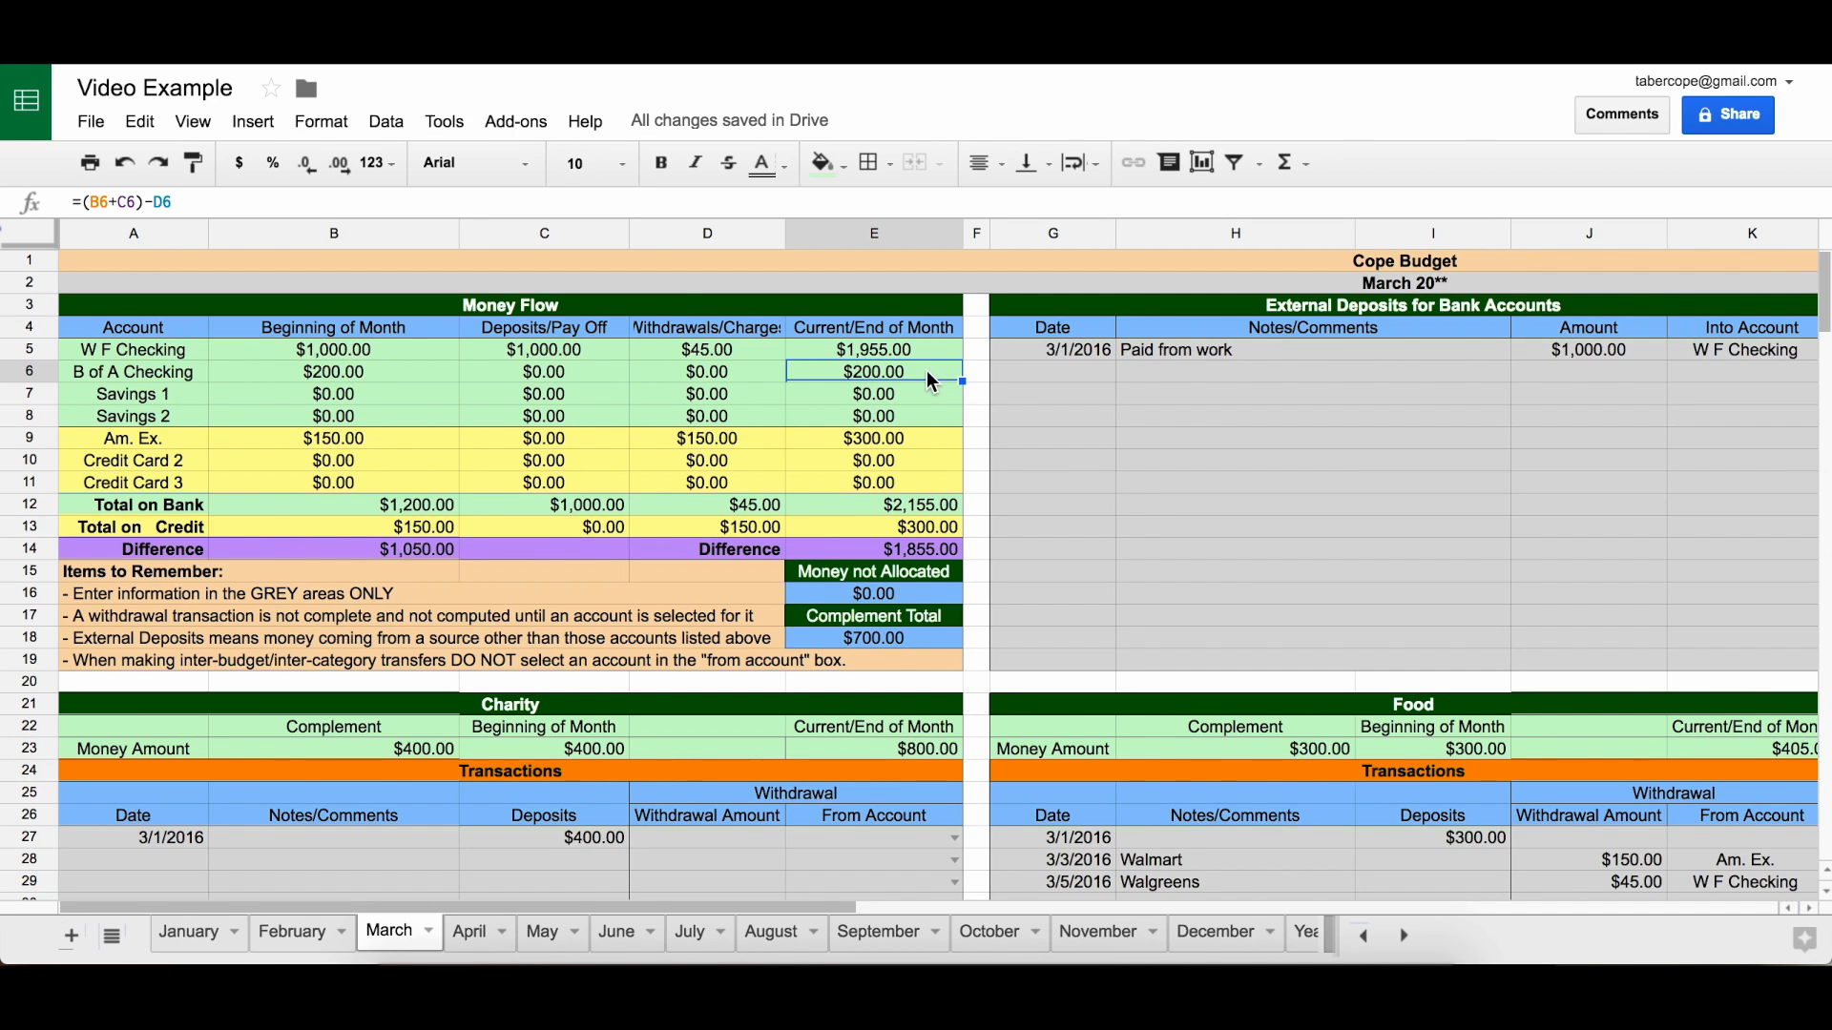
left_click(937, 439)
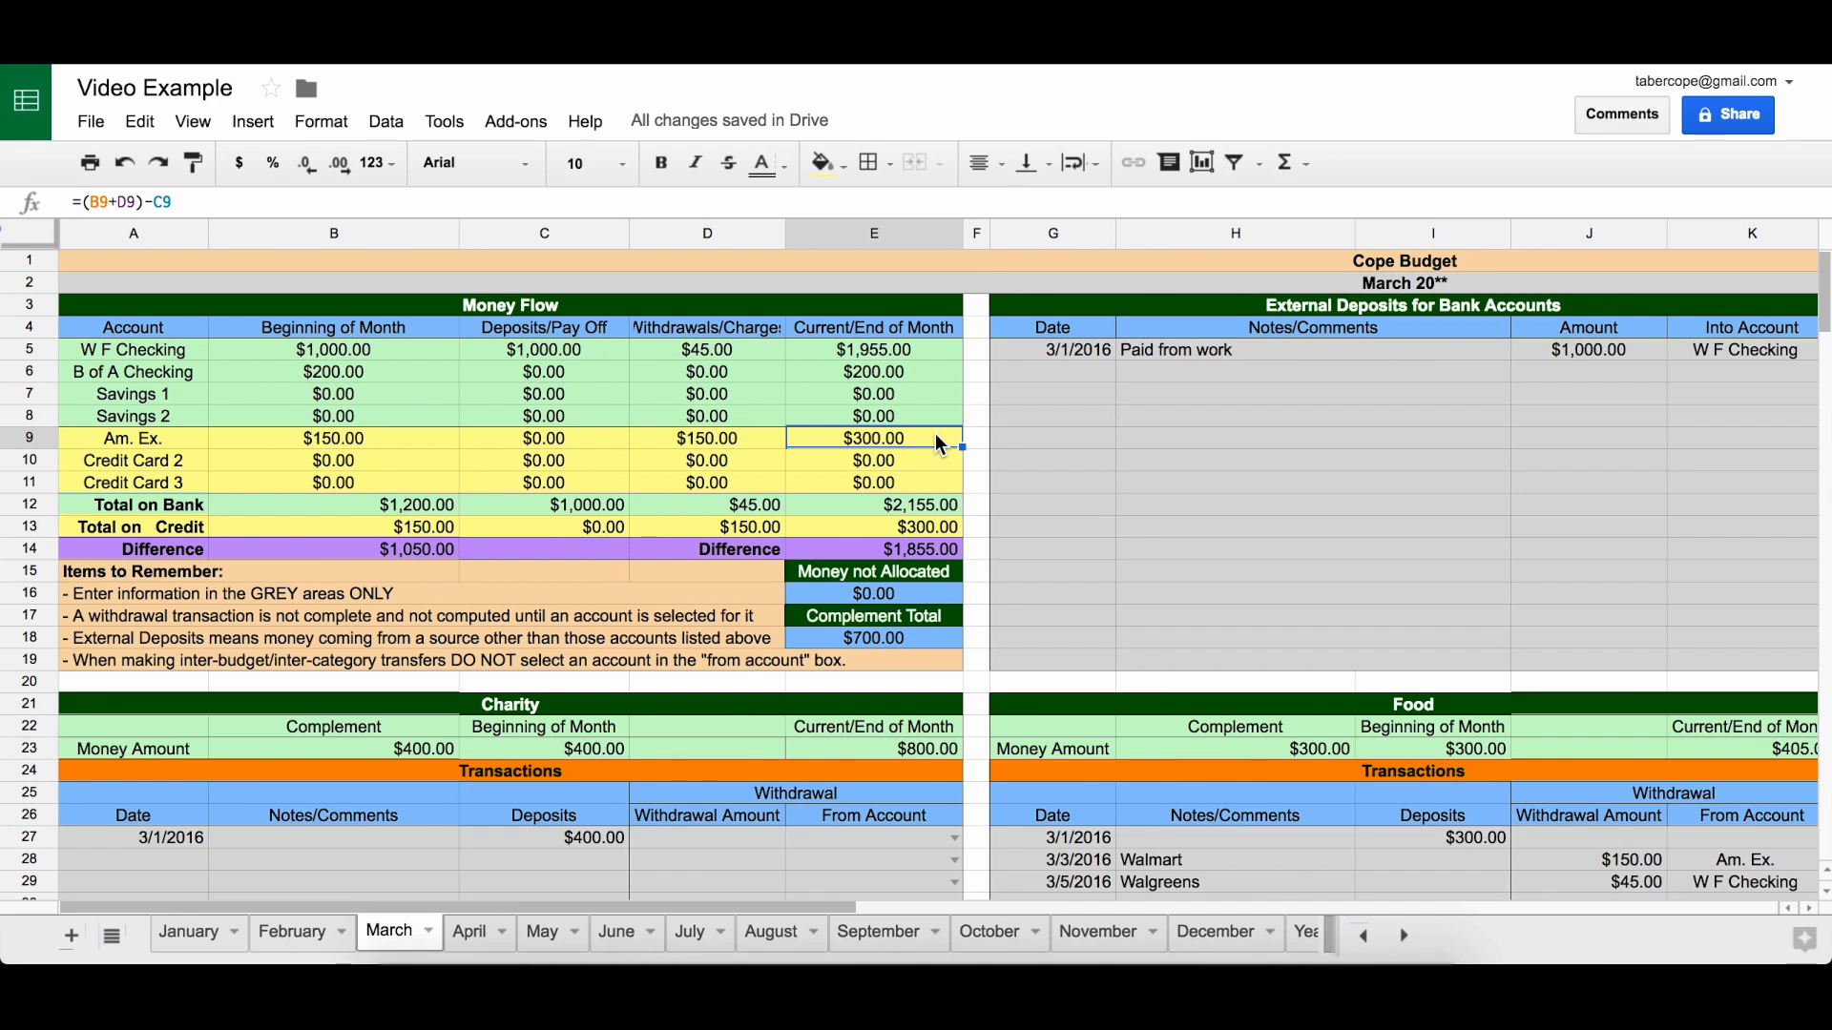
scroll(1135, 546, "down", 2)
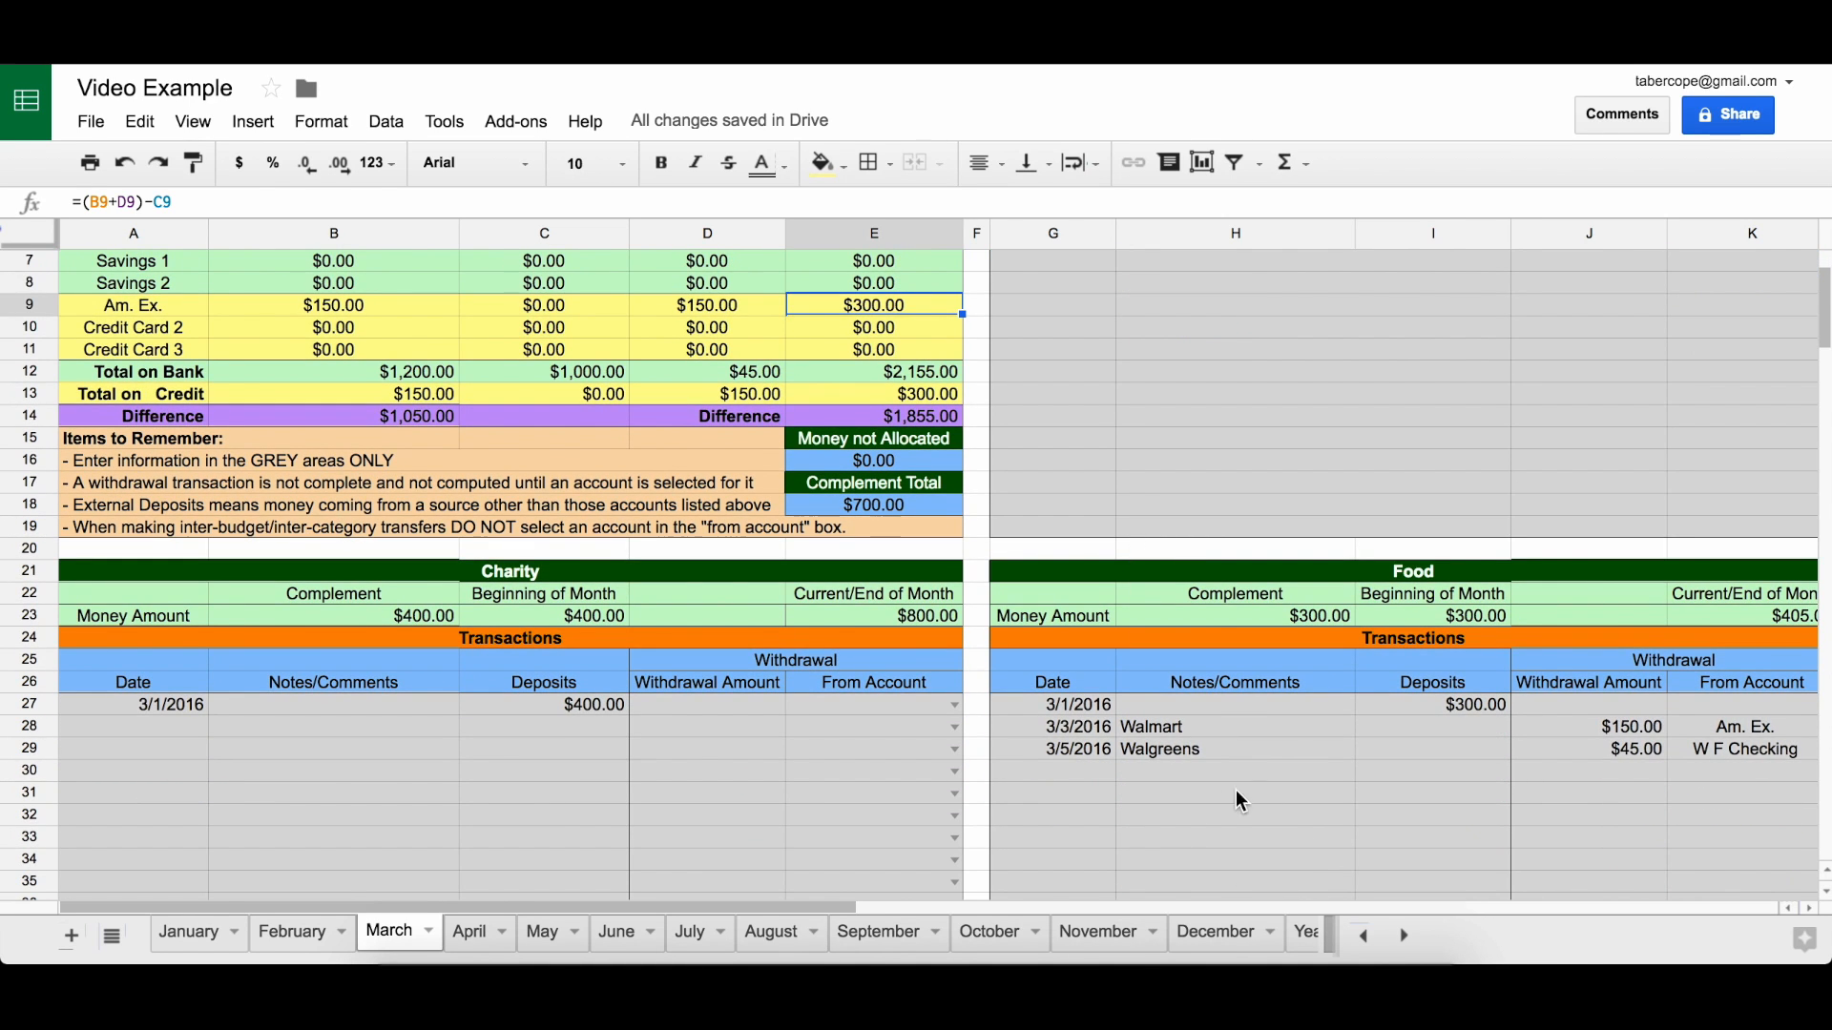
scroll(1310, 816, "up", 2)
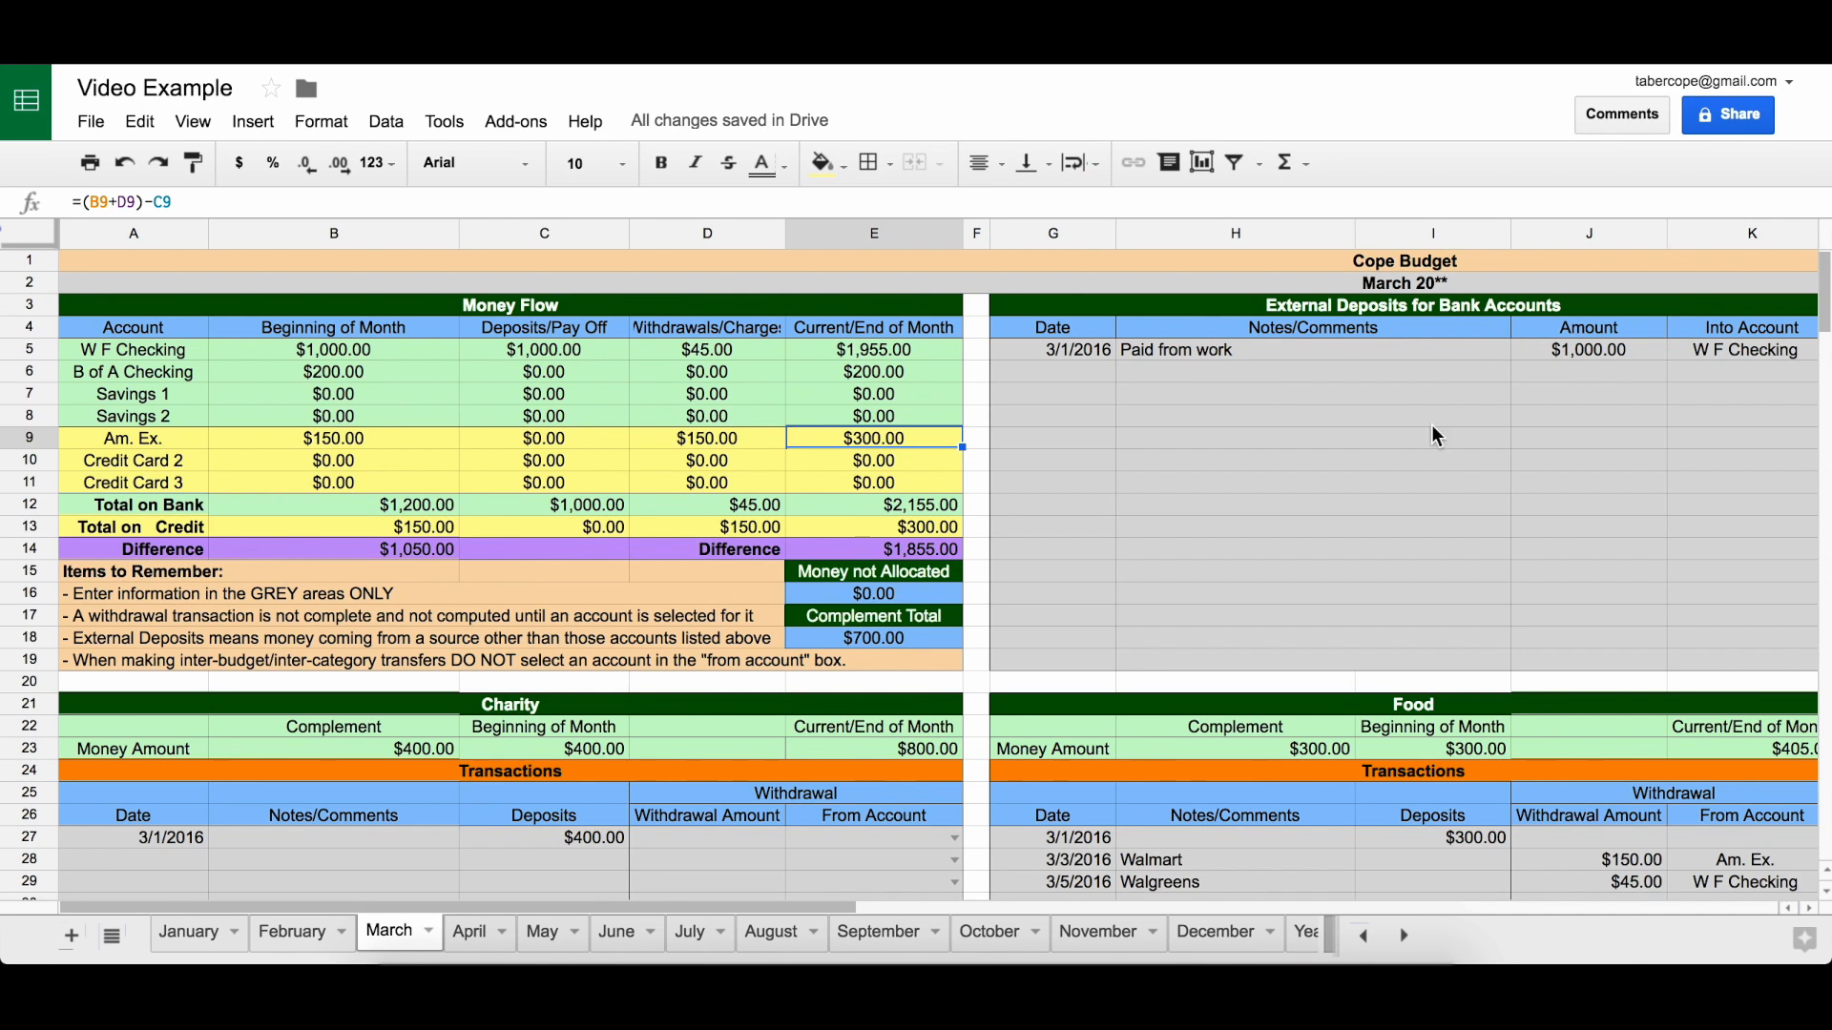
left_click(930, 590)
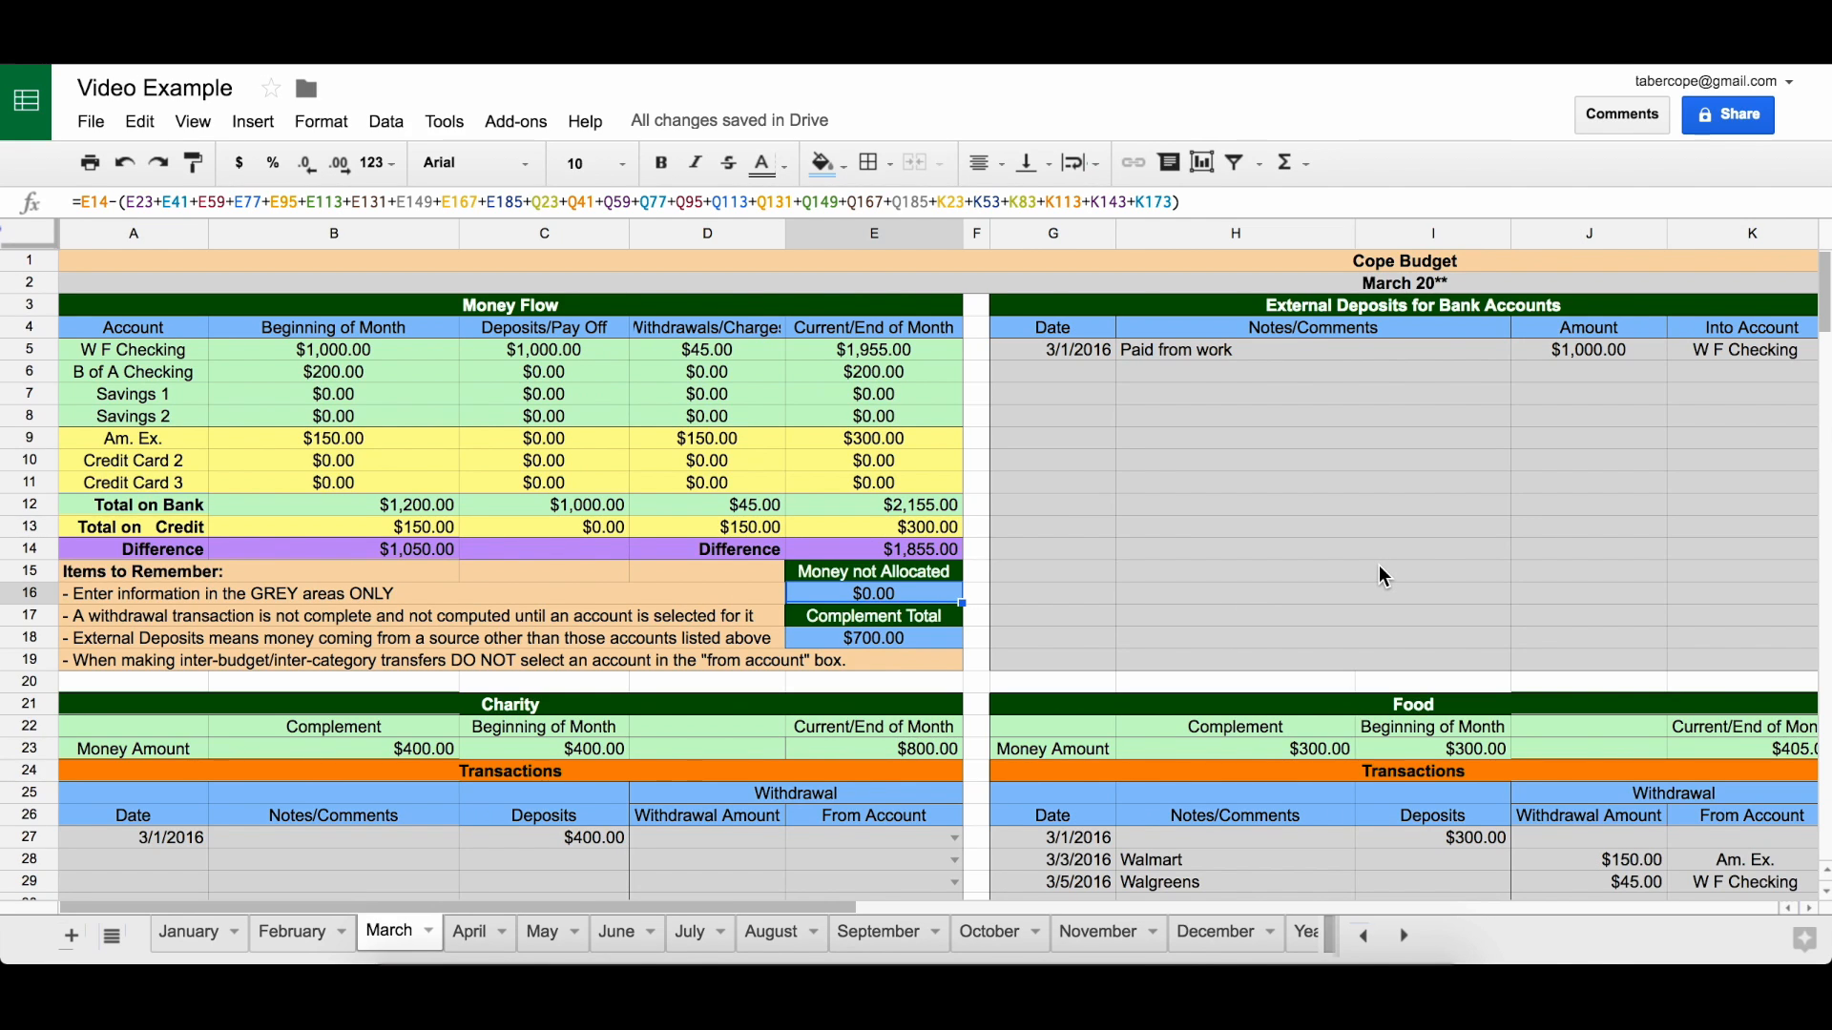
- Add a transfer under March's Transfers Between Accounts dated 3-6-16 with the note "Transfer" and an amount of 400
scroll(1383, 576, "right", 10)
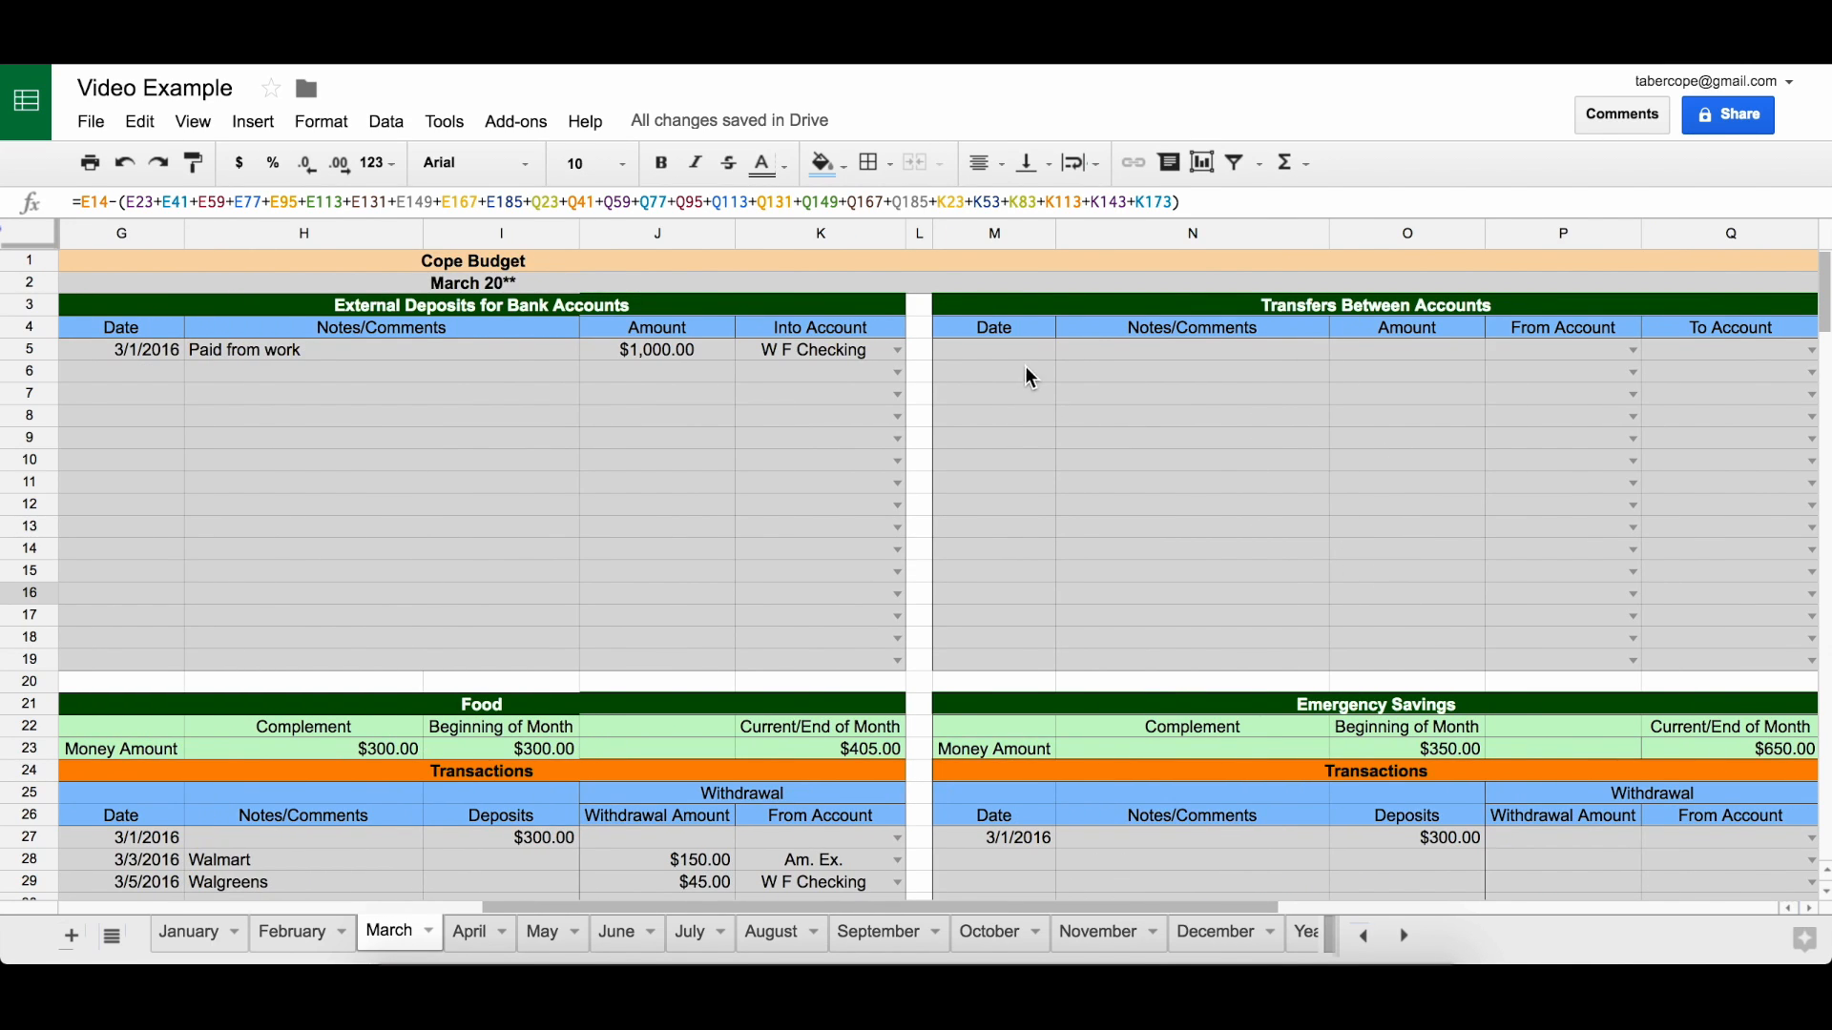
left_click(1015, 350)
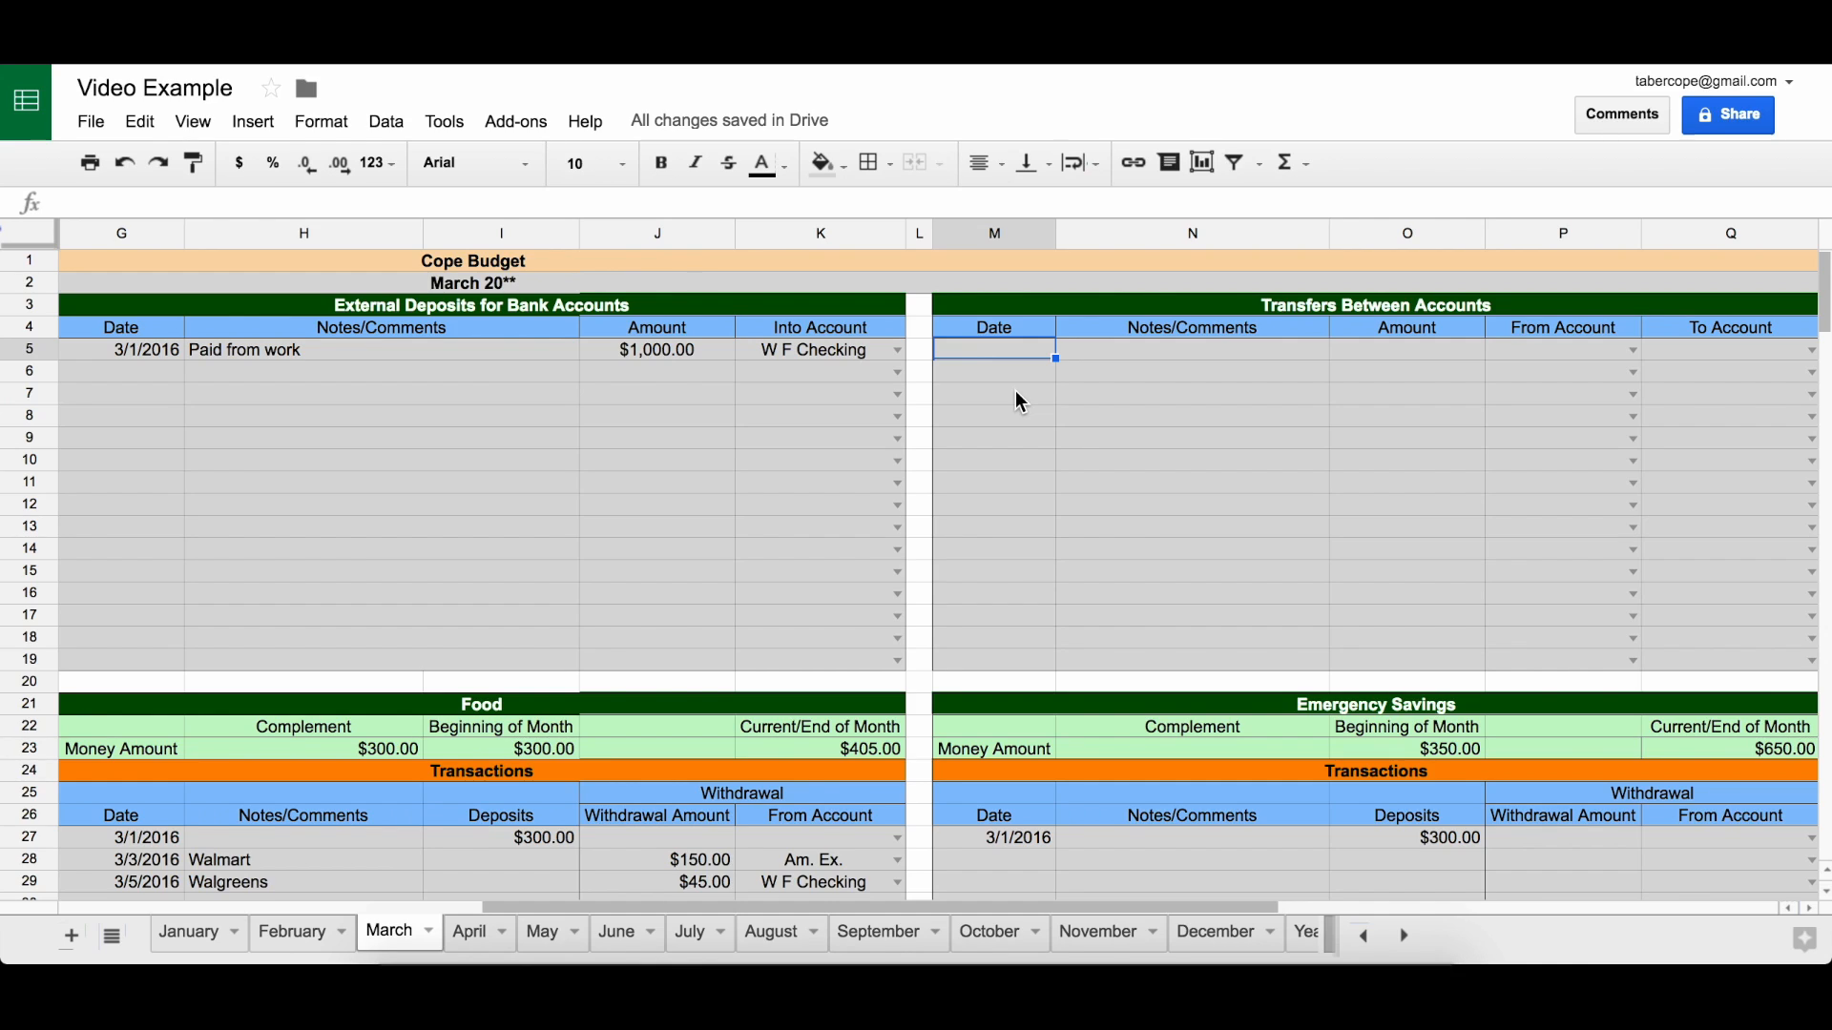
type("3")
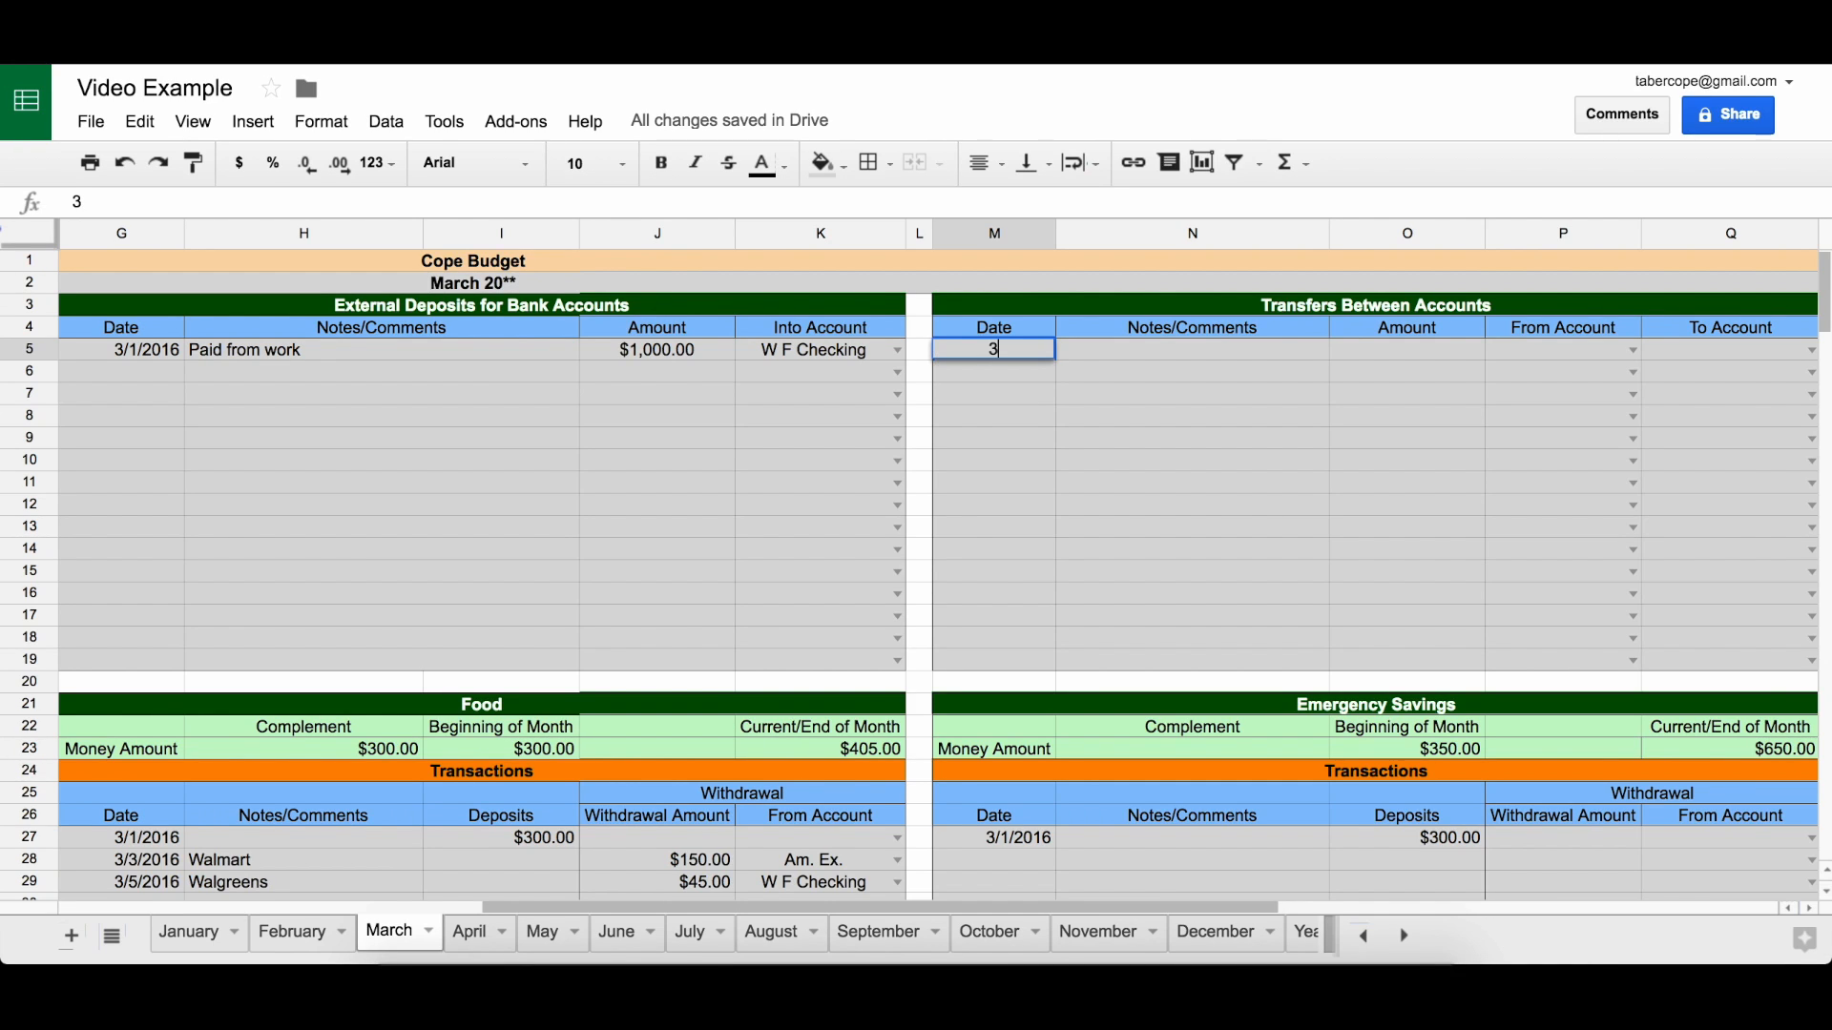
type("-6-16")
key("Tab")
type("Transfer")
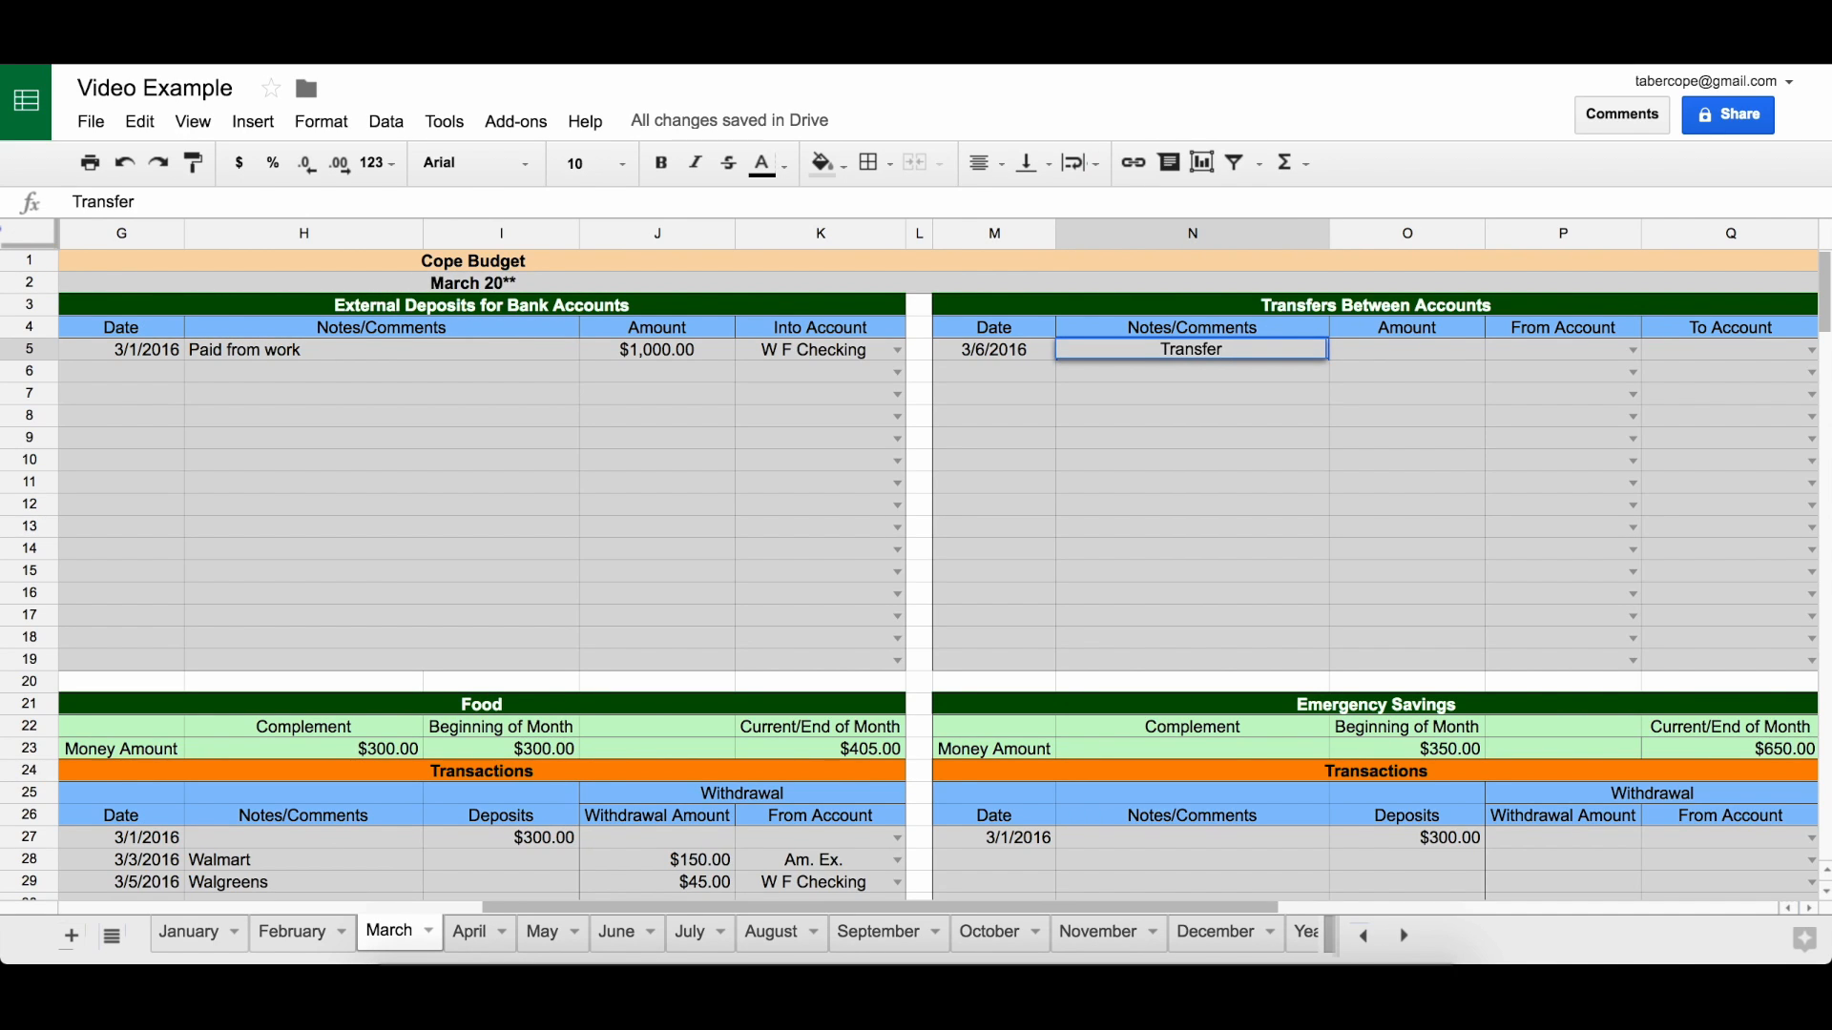
key("Tab")
type("400")
key("Tab")
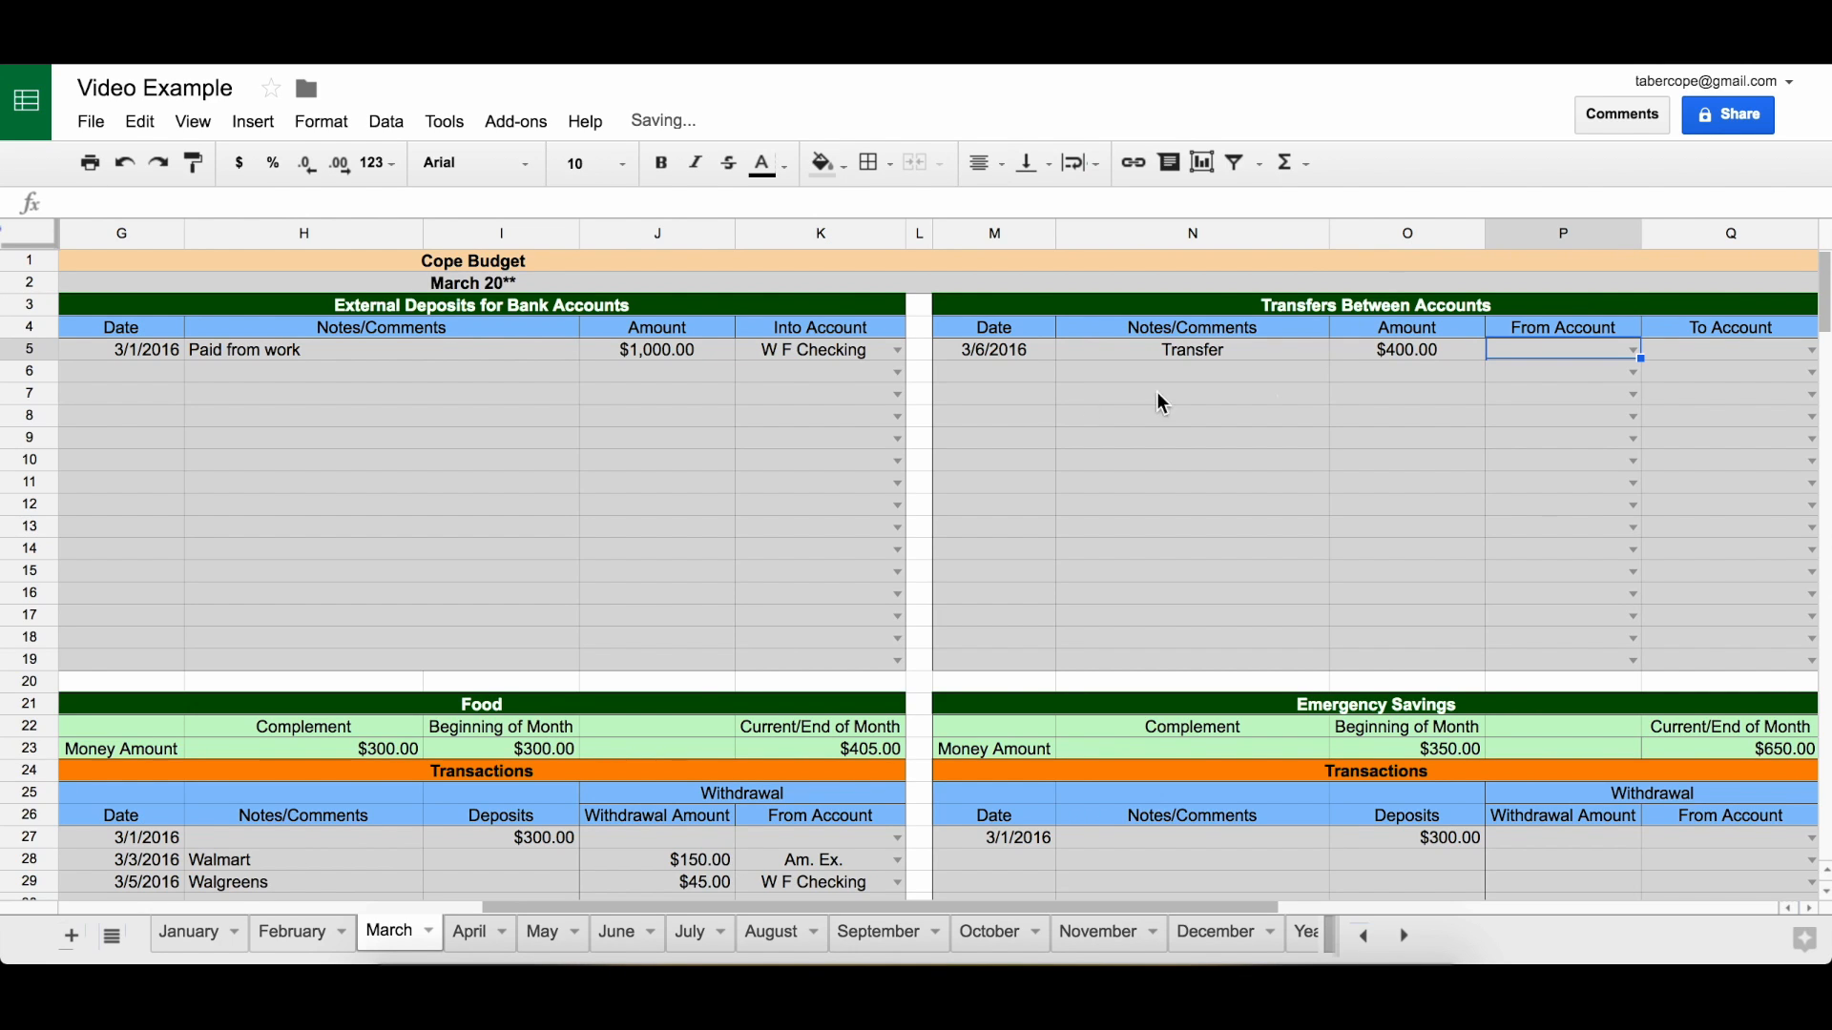
- Set the 3/6/2016 transfer to go from W F Checking to B of A Checking
left_click(1632, 351)
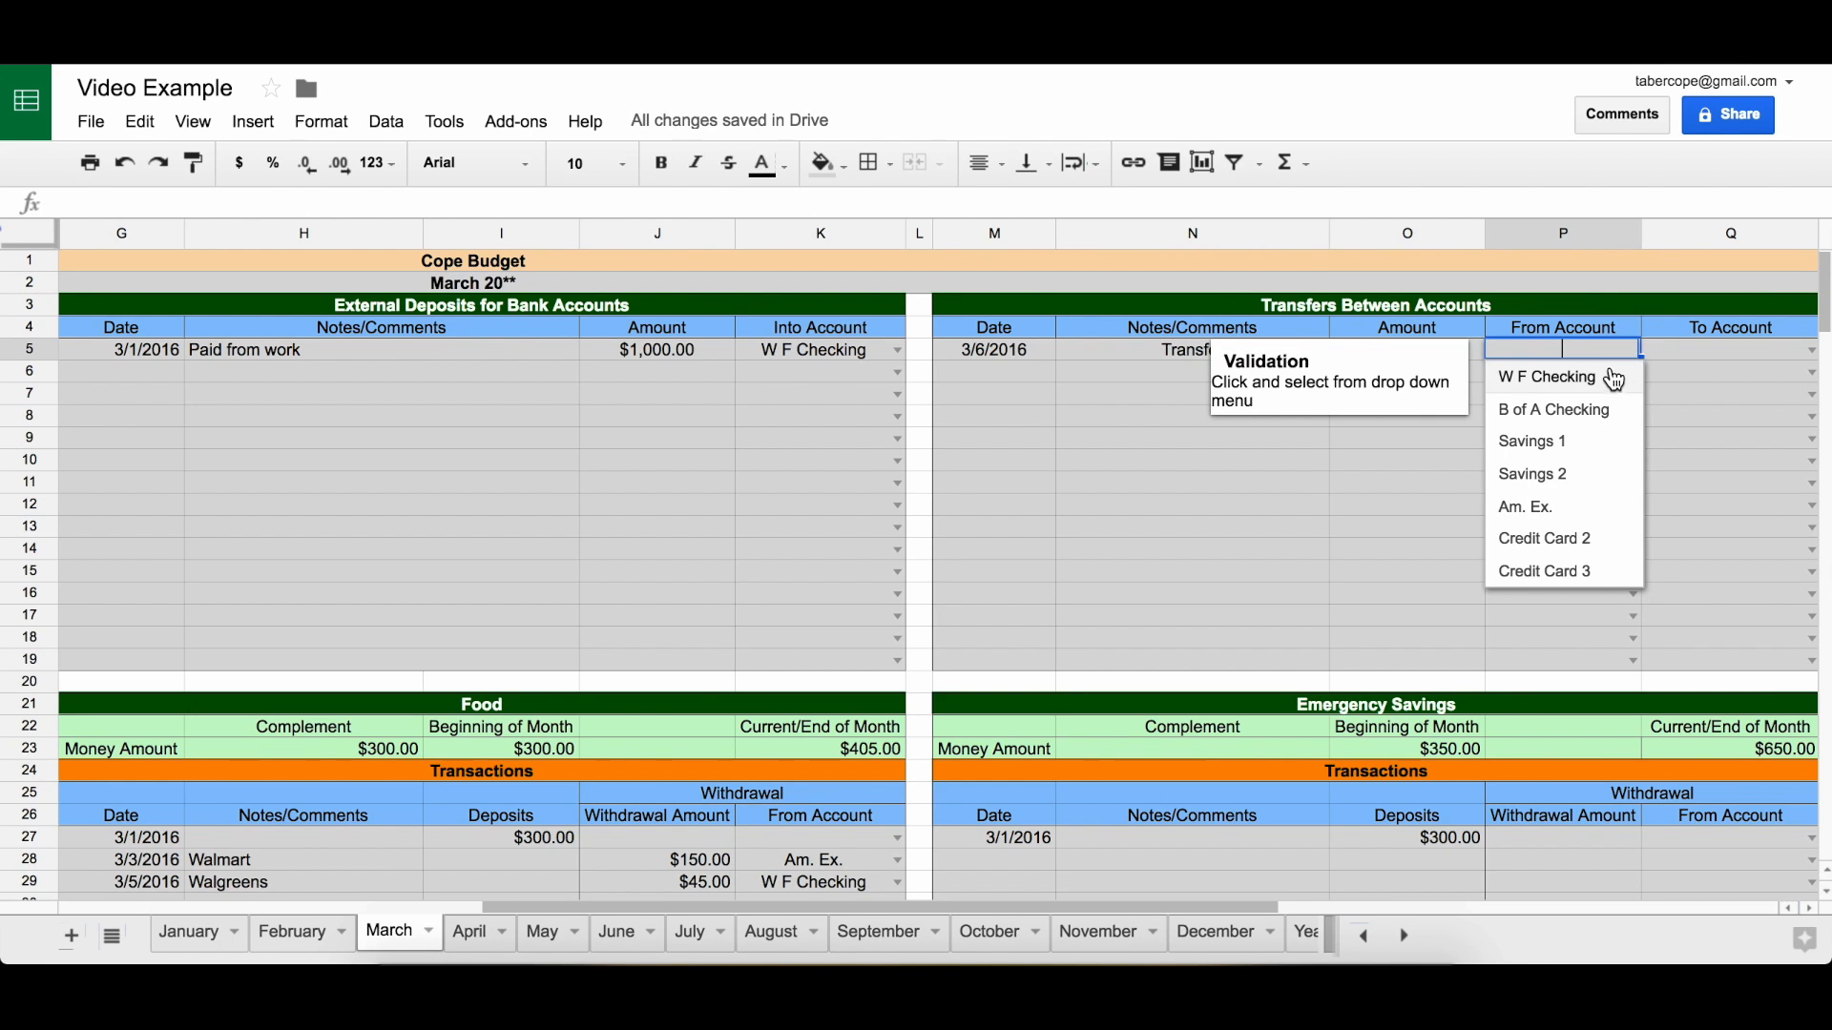
left_click(1618, 377)
left_click(1813, 355)
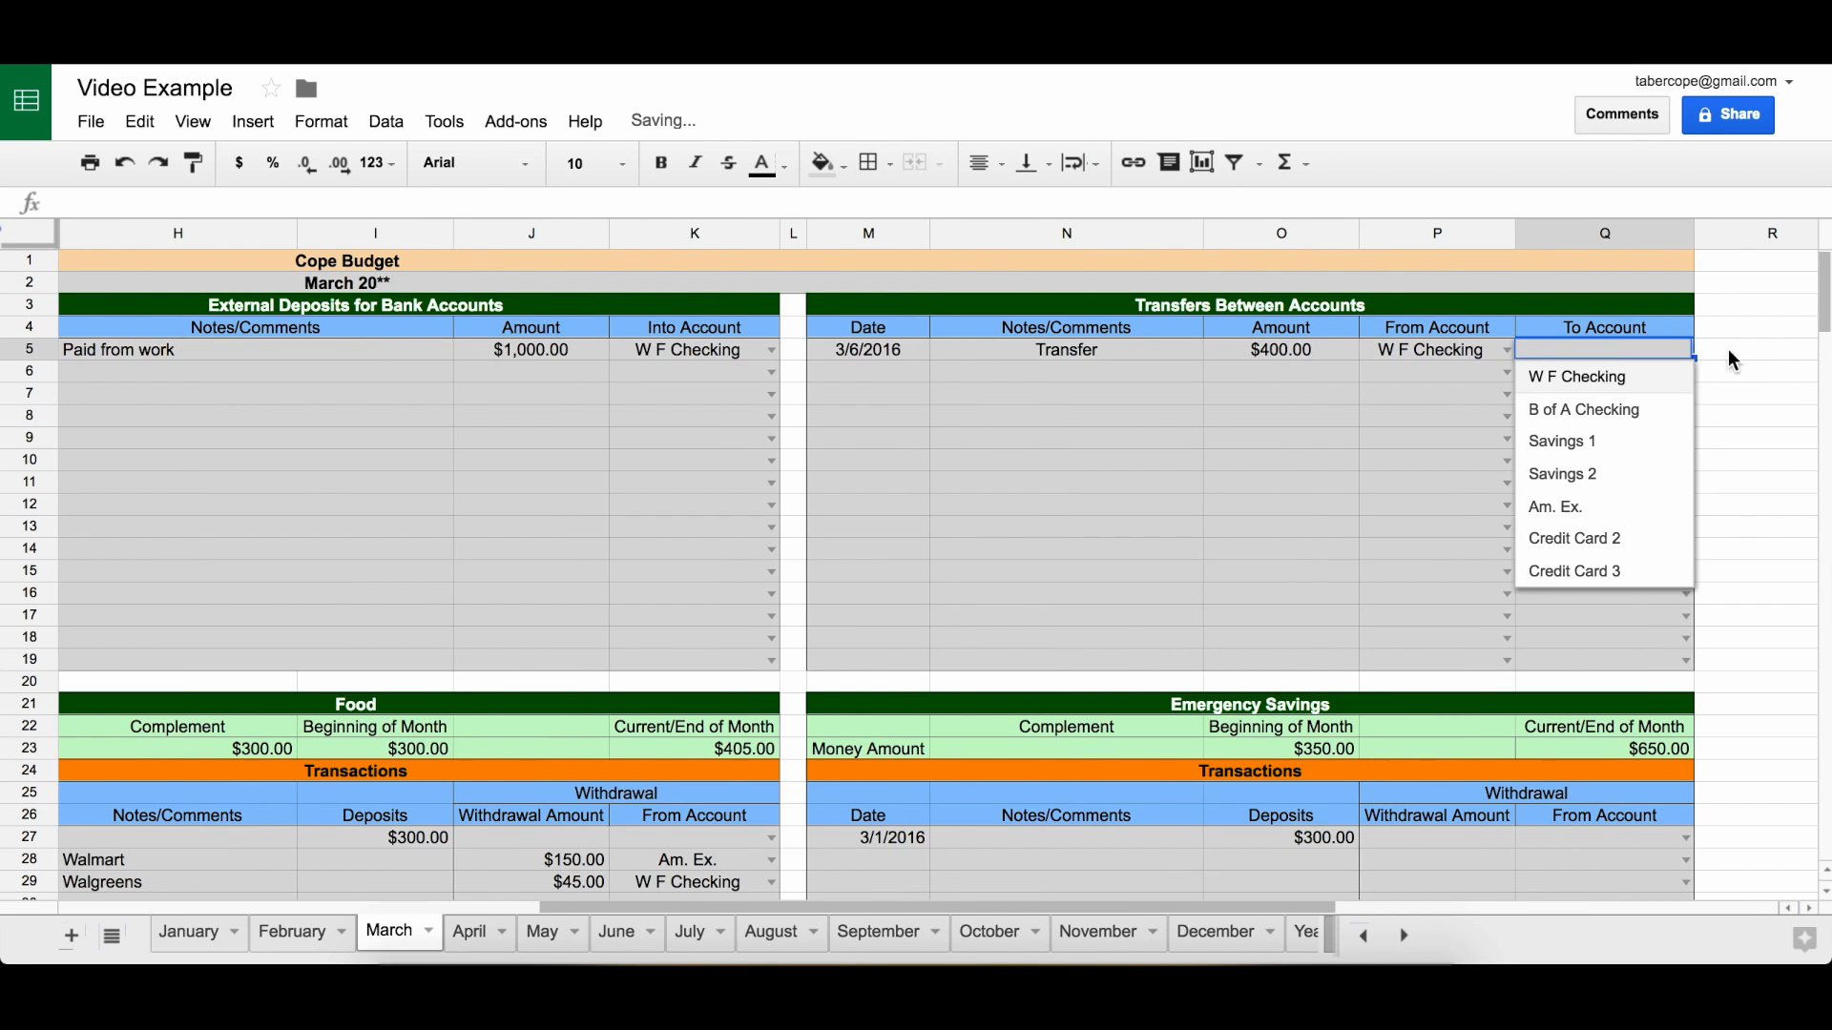
left_click(1639, 413)
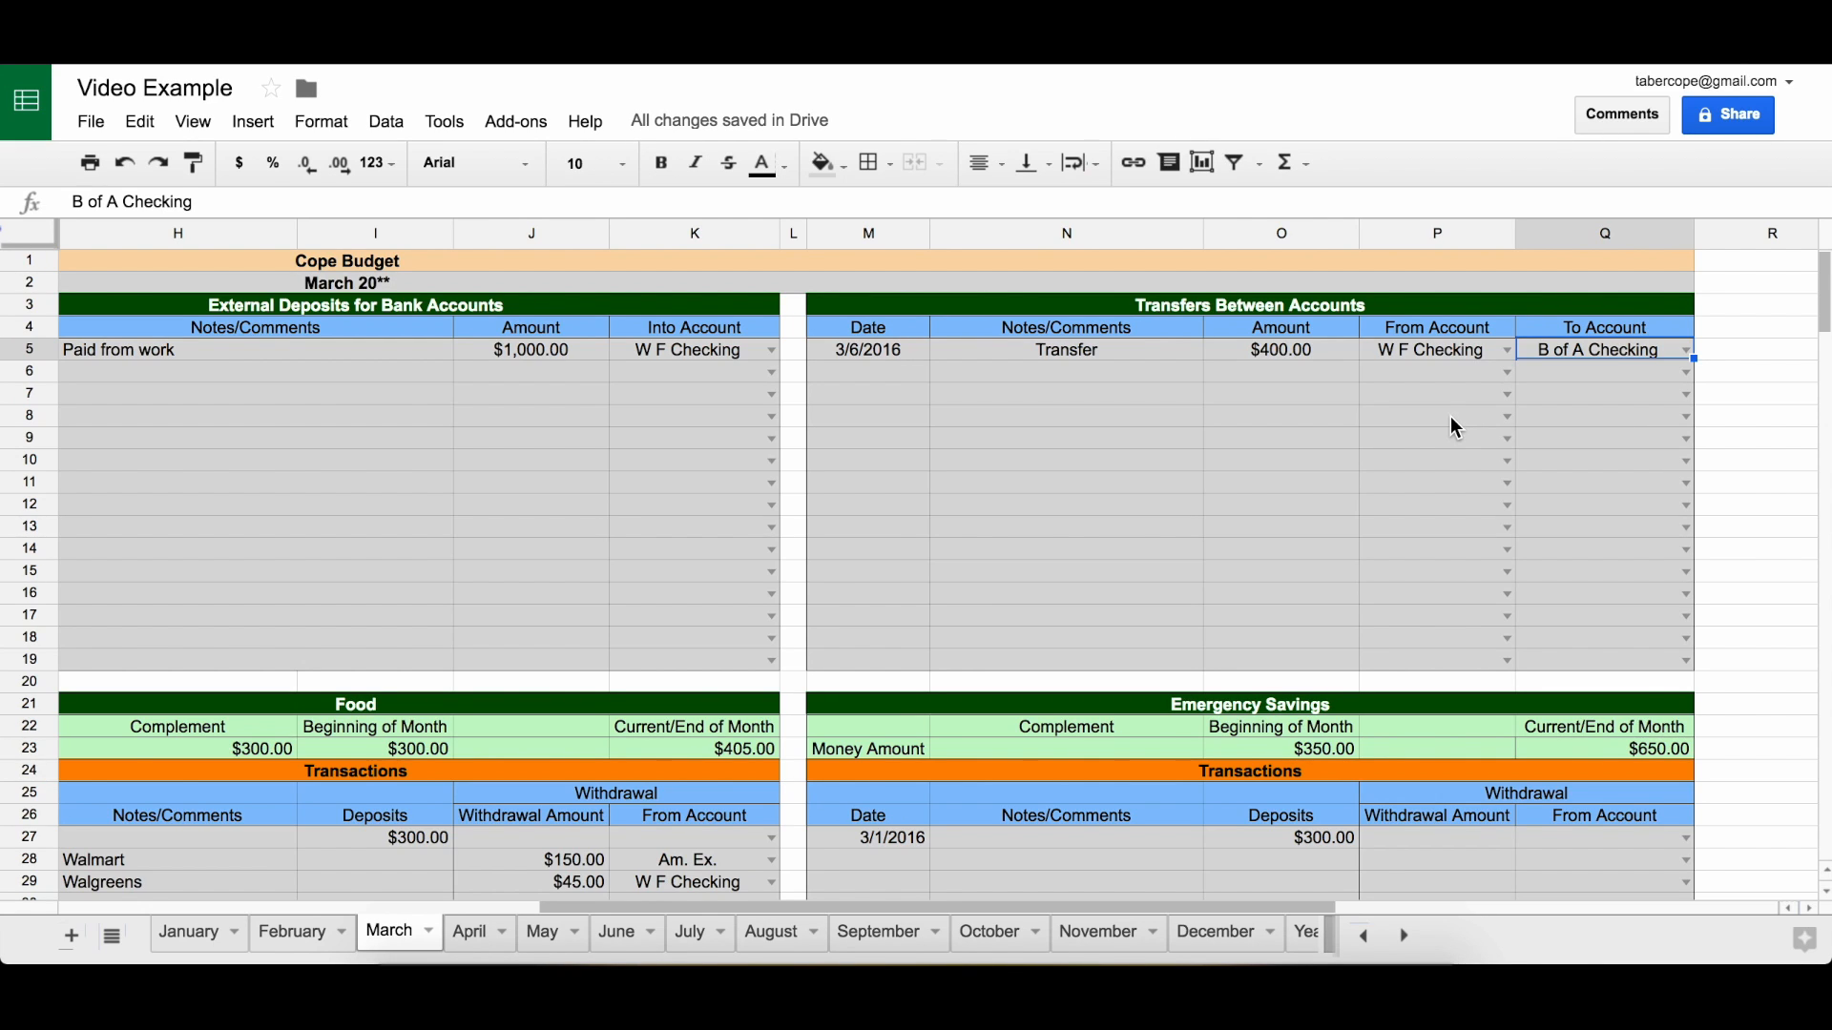
- Check the Current/End of Month amounts of W F Checking and B of A Checking in the Money Flow table
scroll(1453, 426, "left", 10)
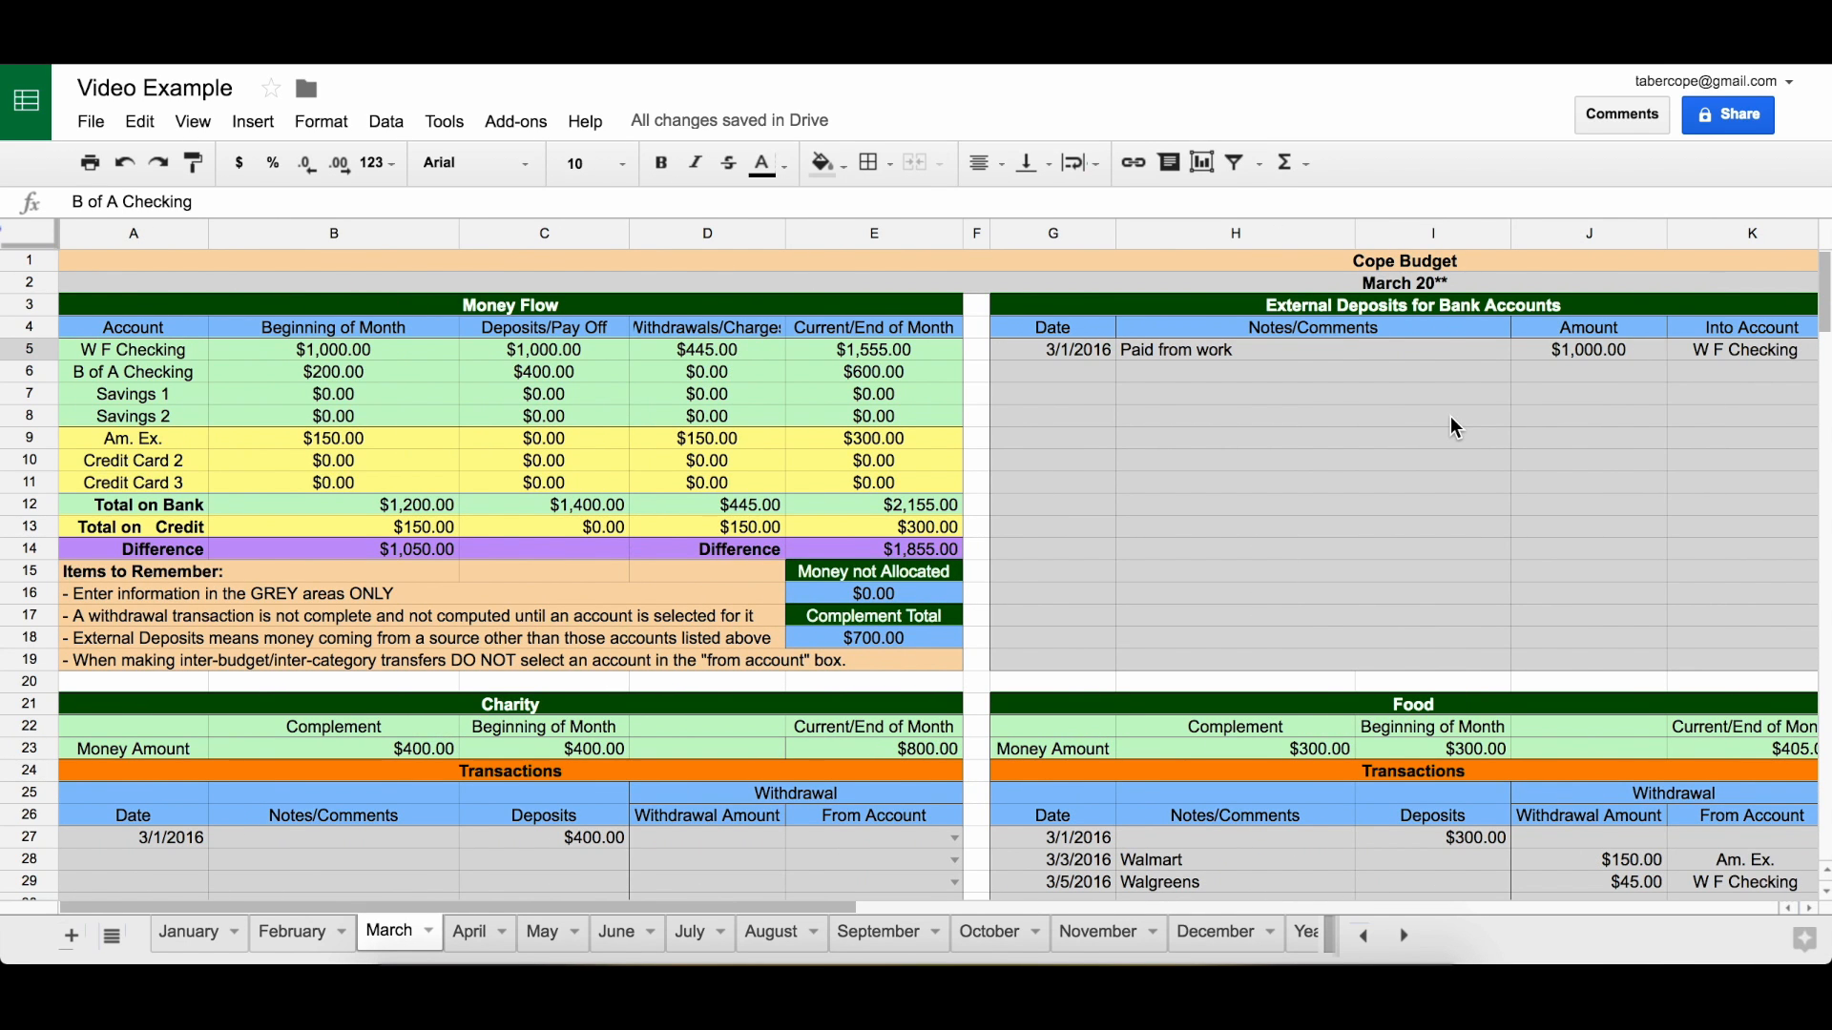
left_click(941, 353)
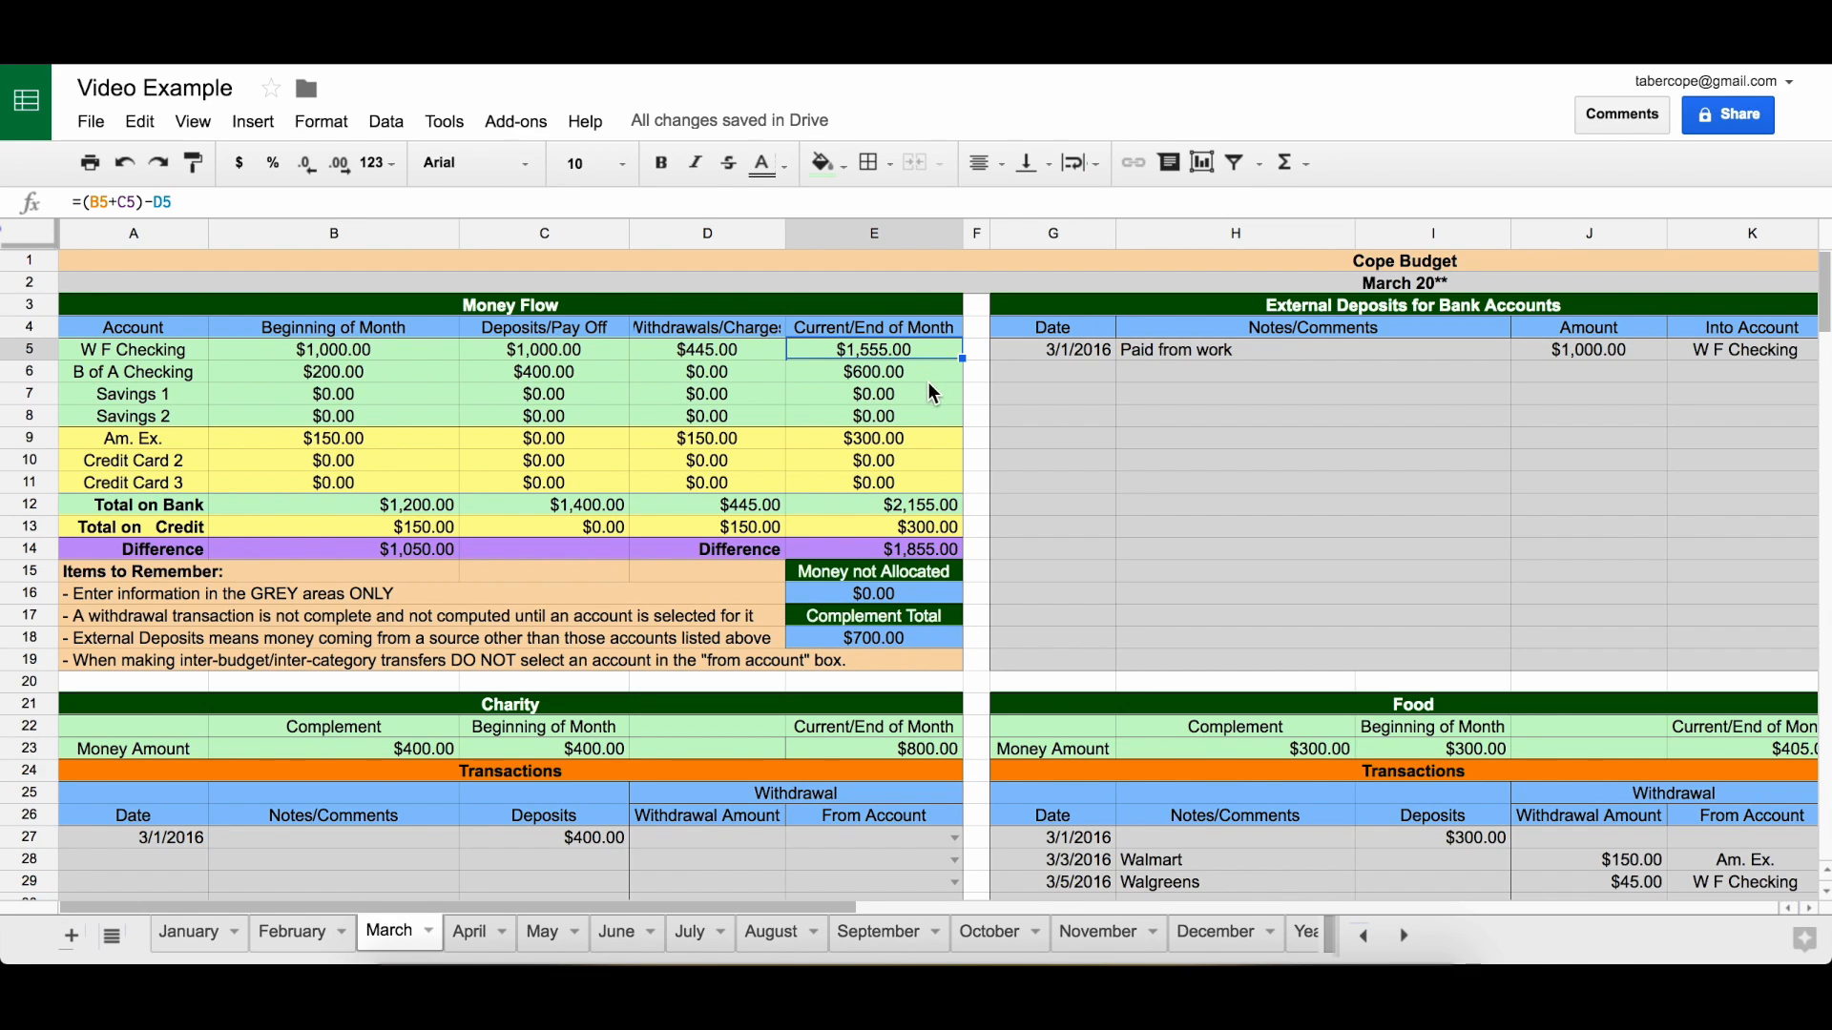
left_click(928, 374)
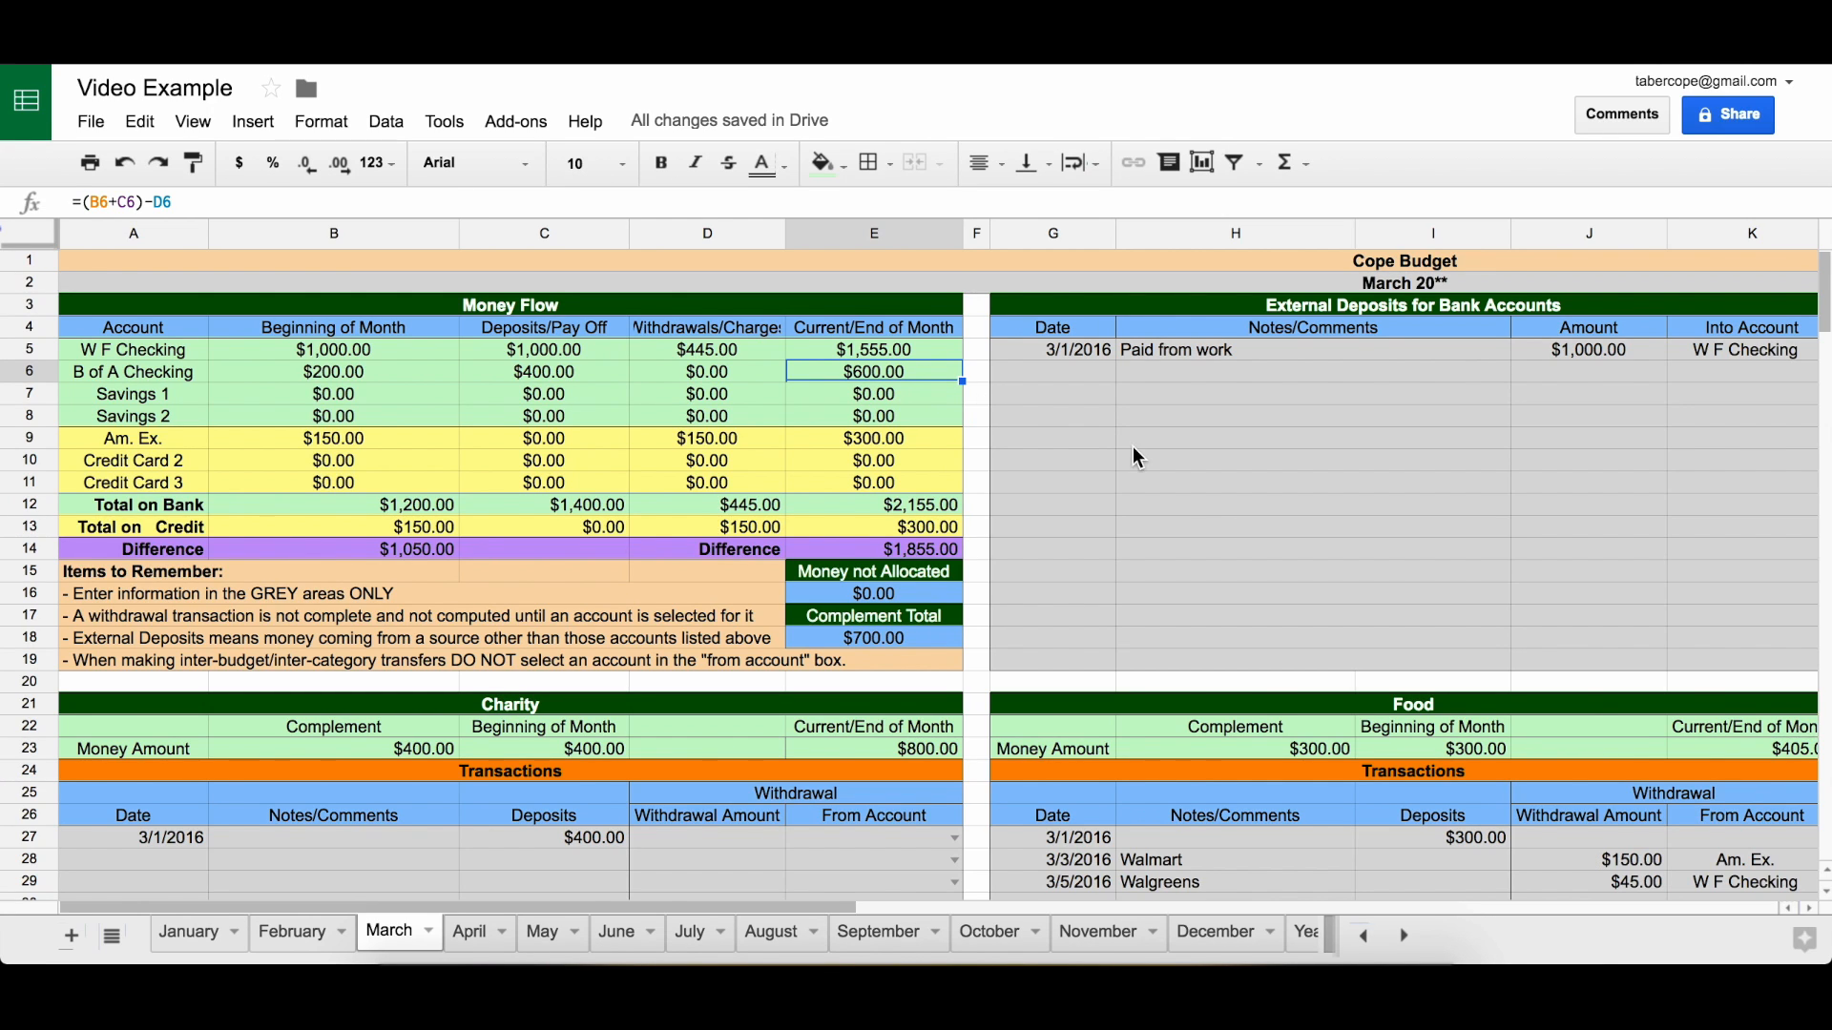
- Add a second transfer under March's Transfers Between Accounts dated 3-15-16 with the note "Paid off Am. Ex." and an amount of 300
scroll(1132, 446, "right", 5)
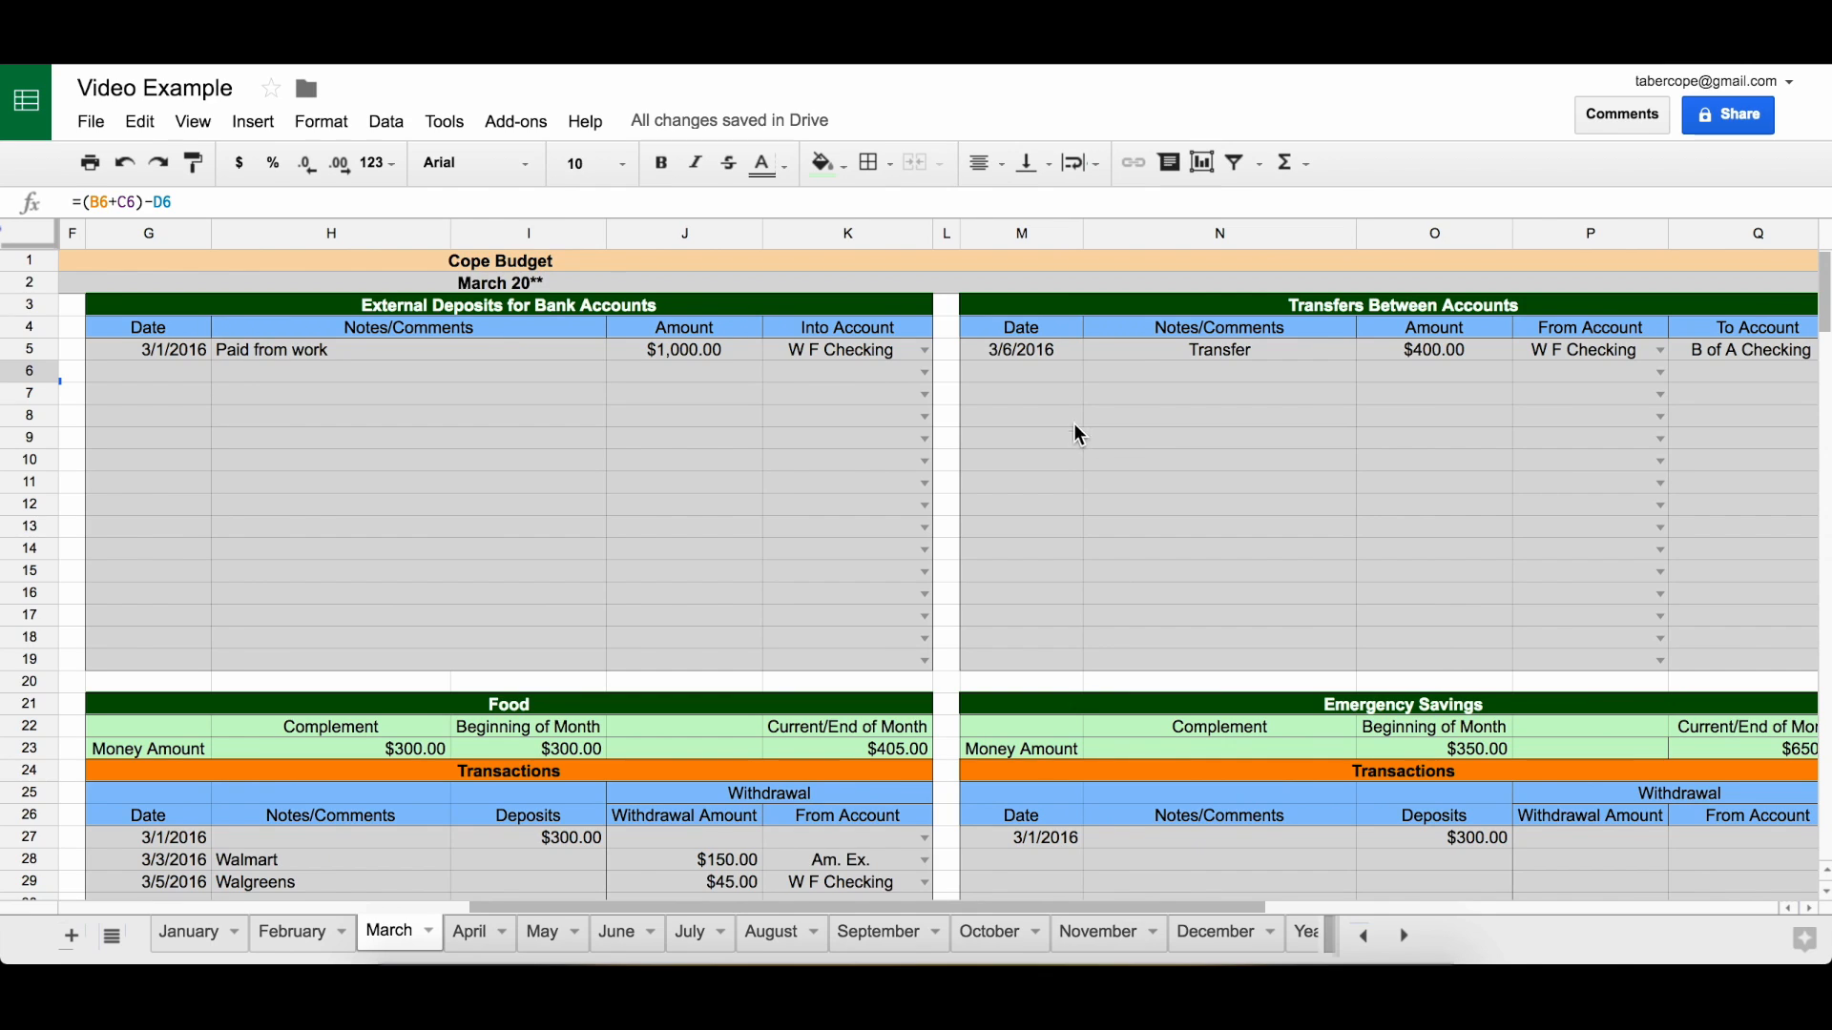
left_click(1030, 372)
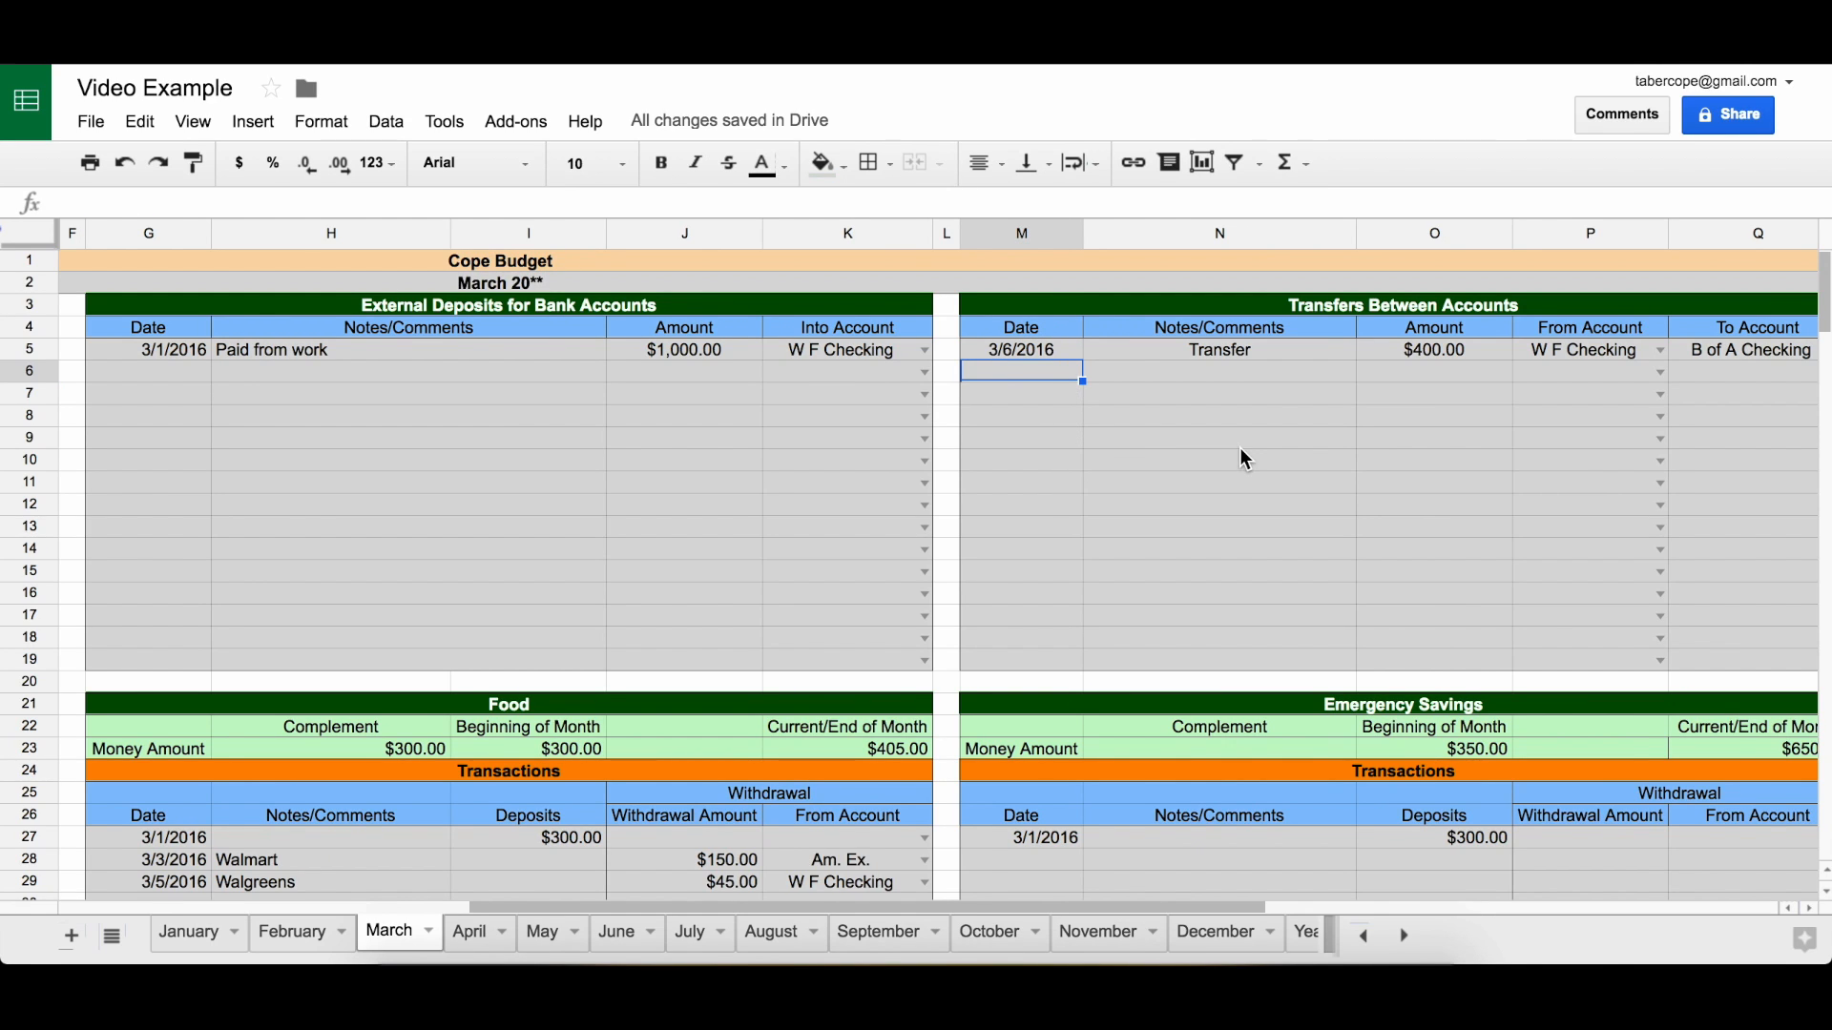
scroll(1244, 458, "right", 1)
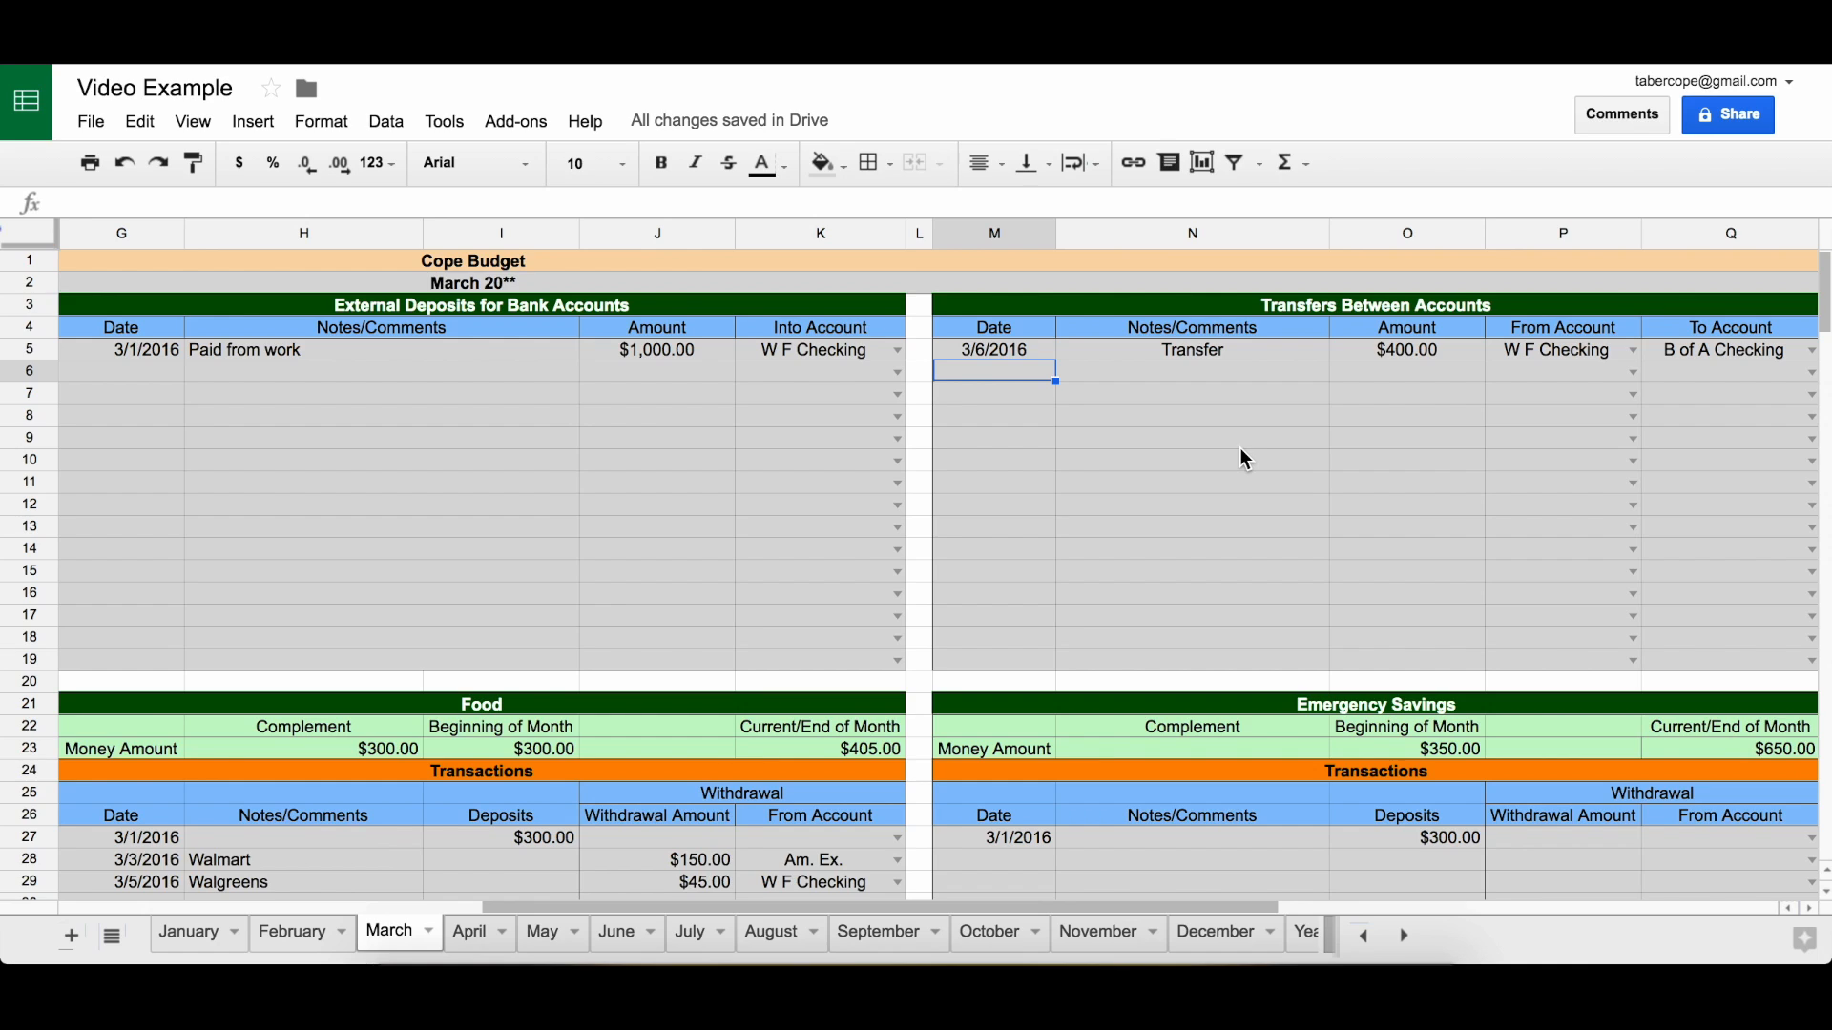
type("3-15-16")
key("Tab")
type("Pai")
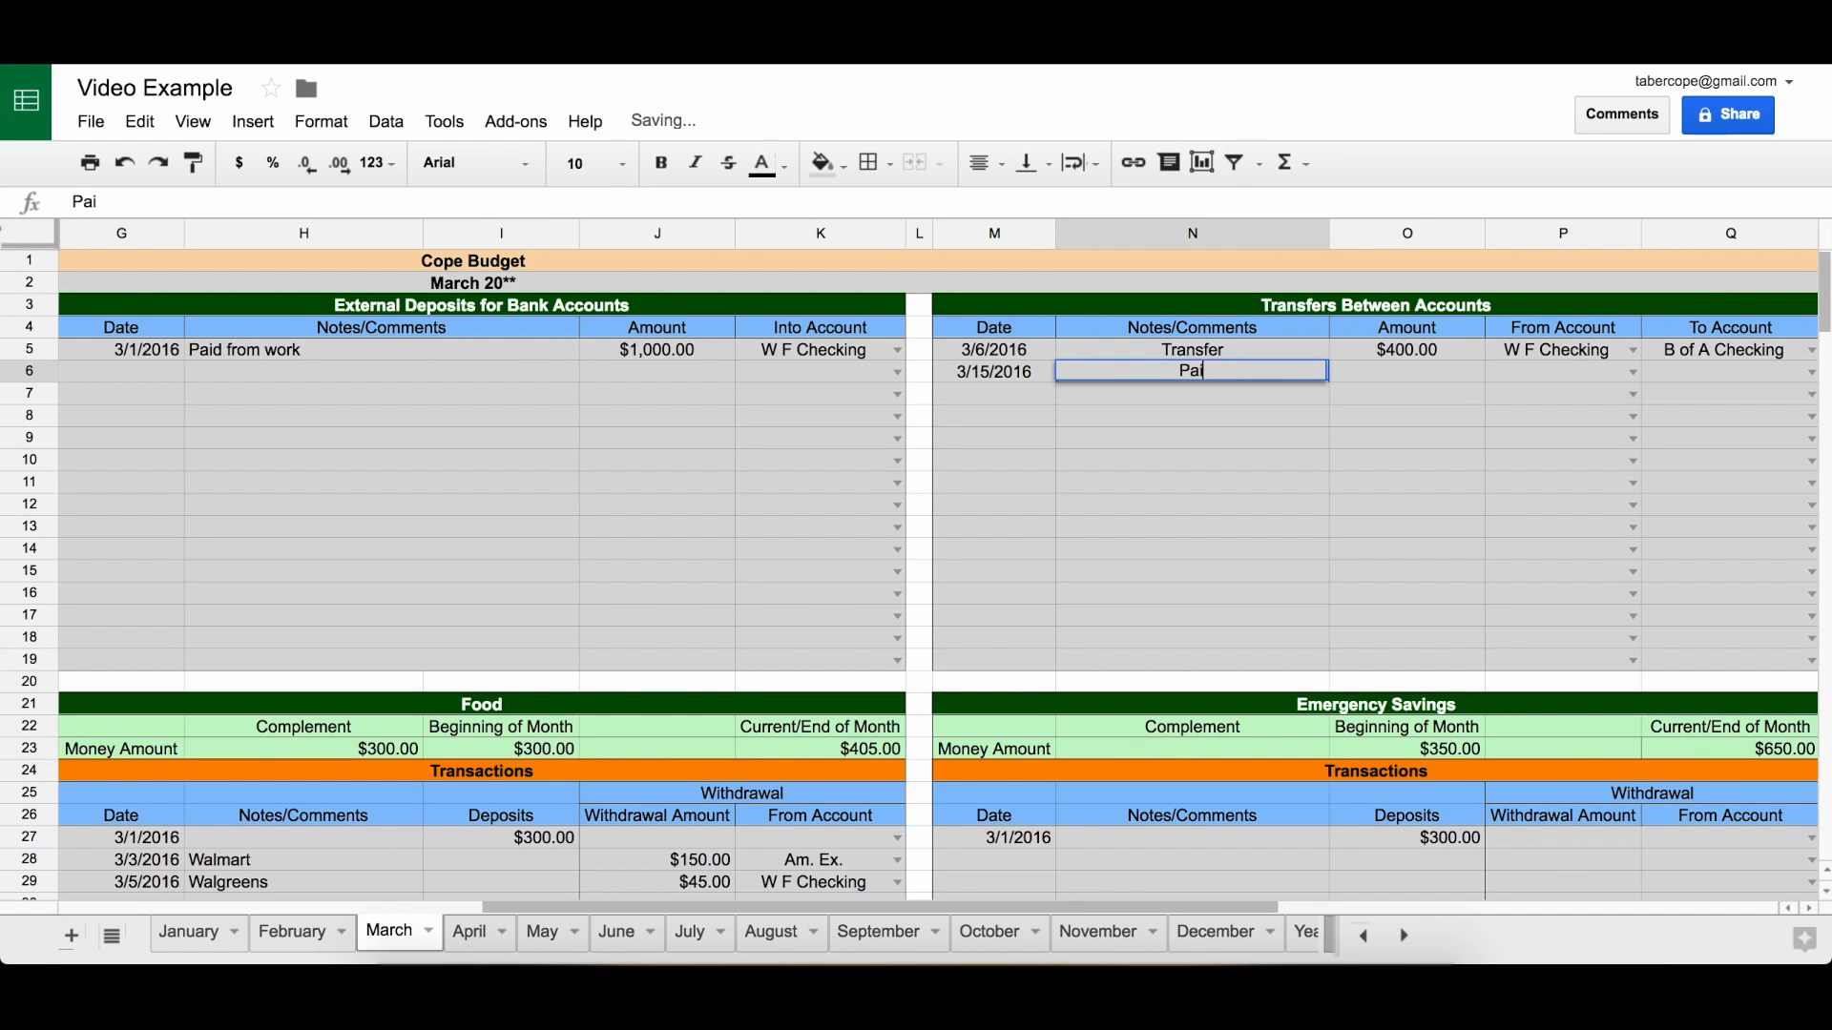
type("d off Am. Ex.")
key("Tab")
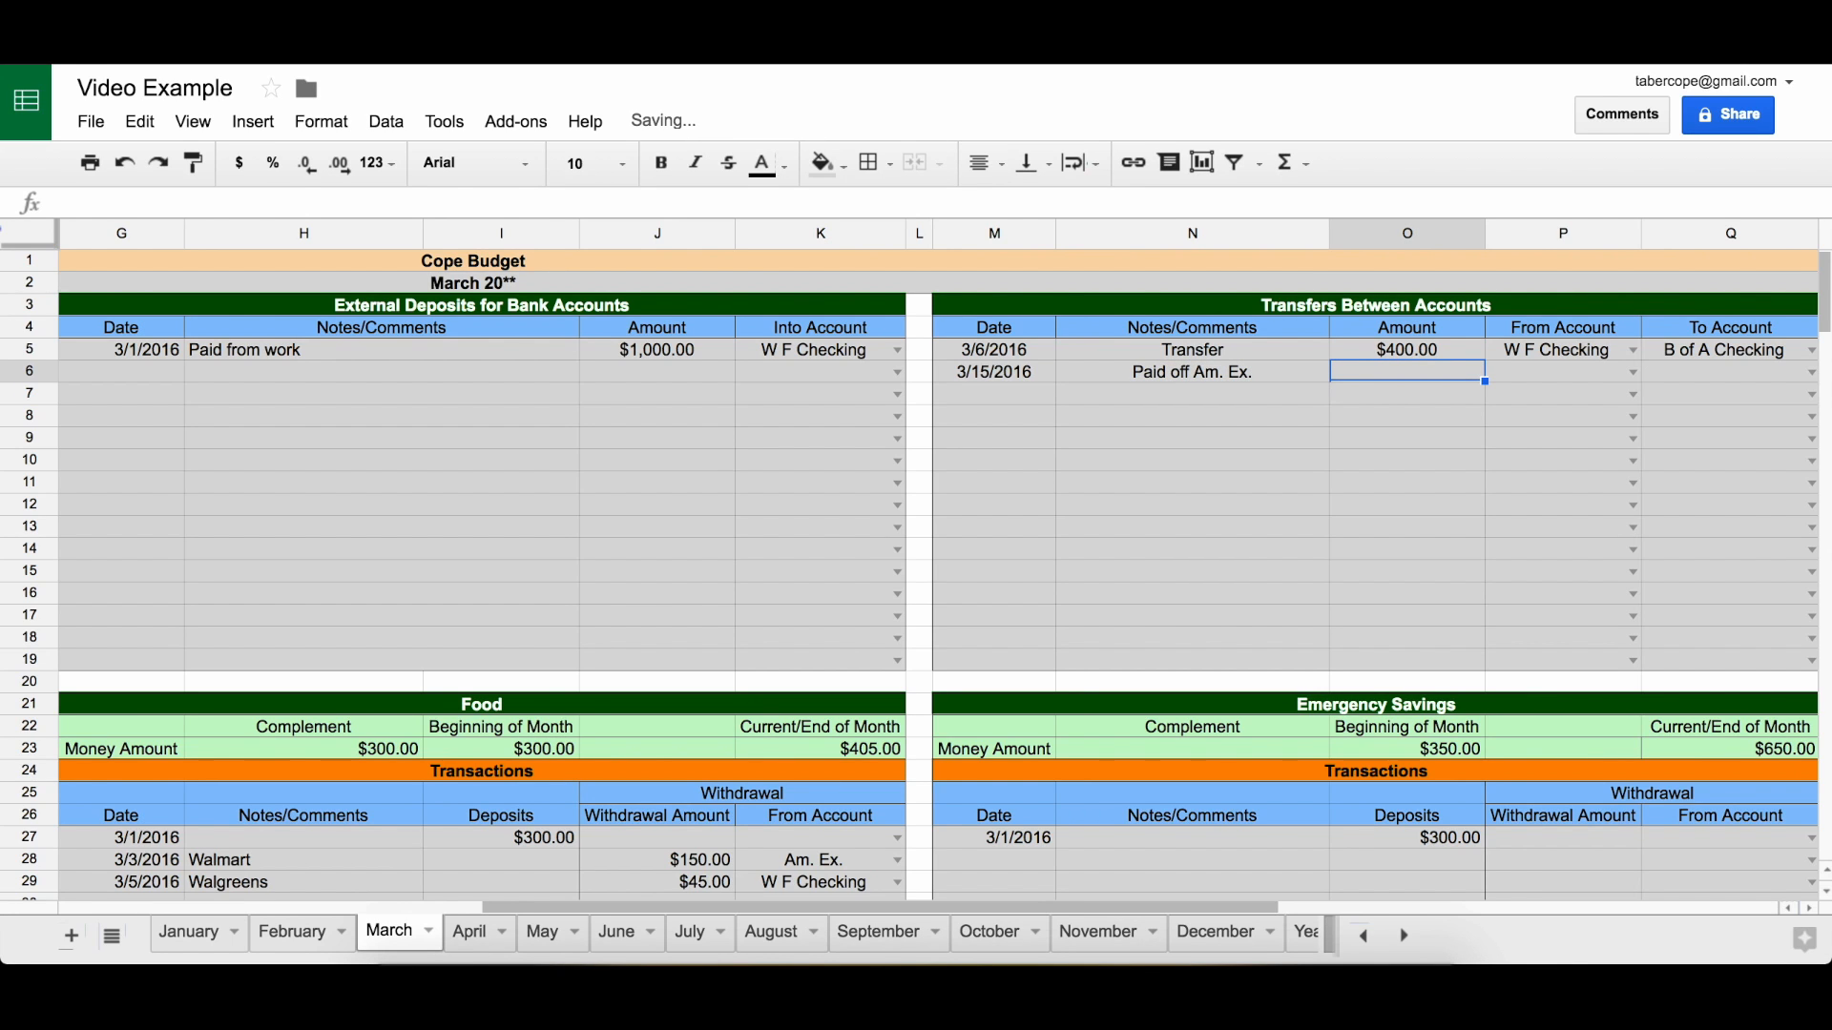
scroll(937, 565, "left", 10)
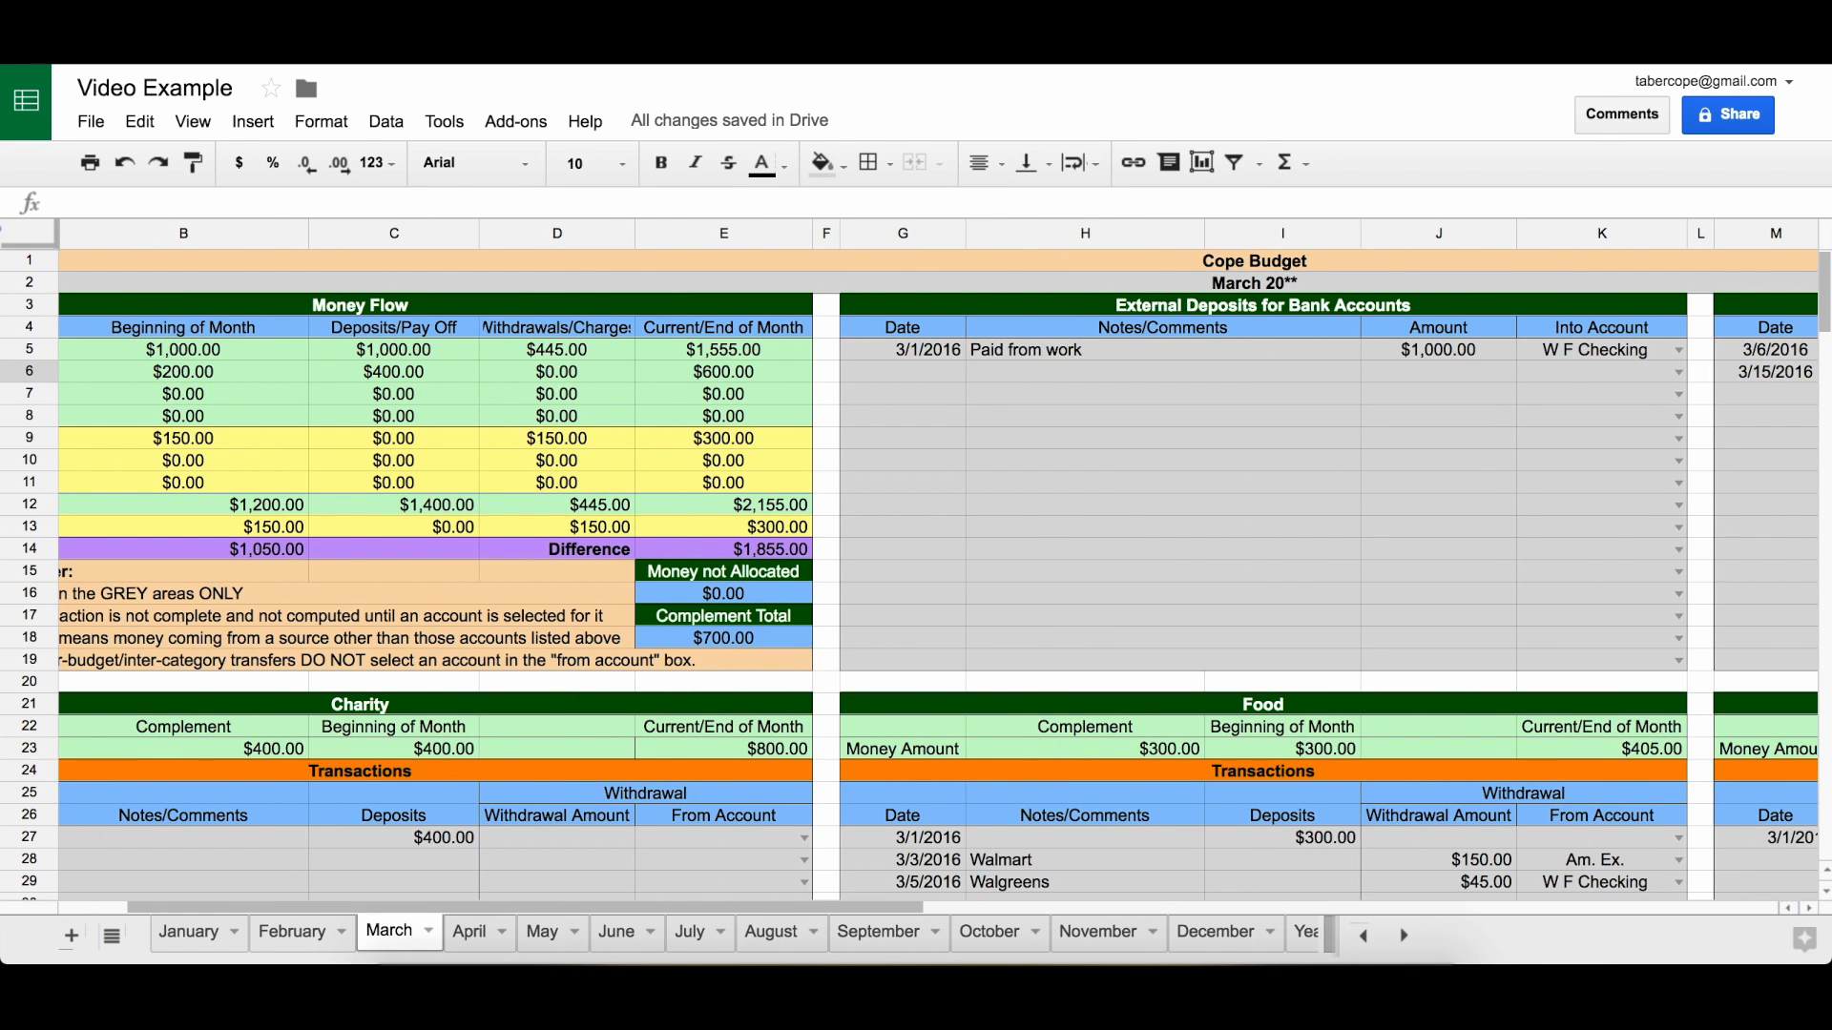
scroll(937, 565, "right", 10)
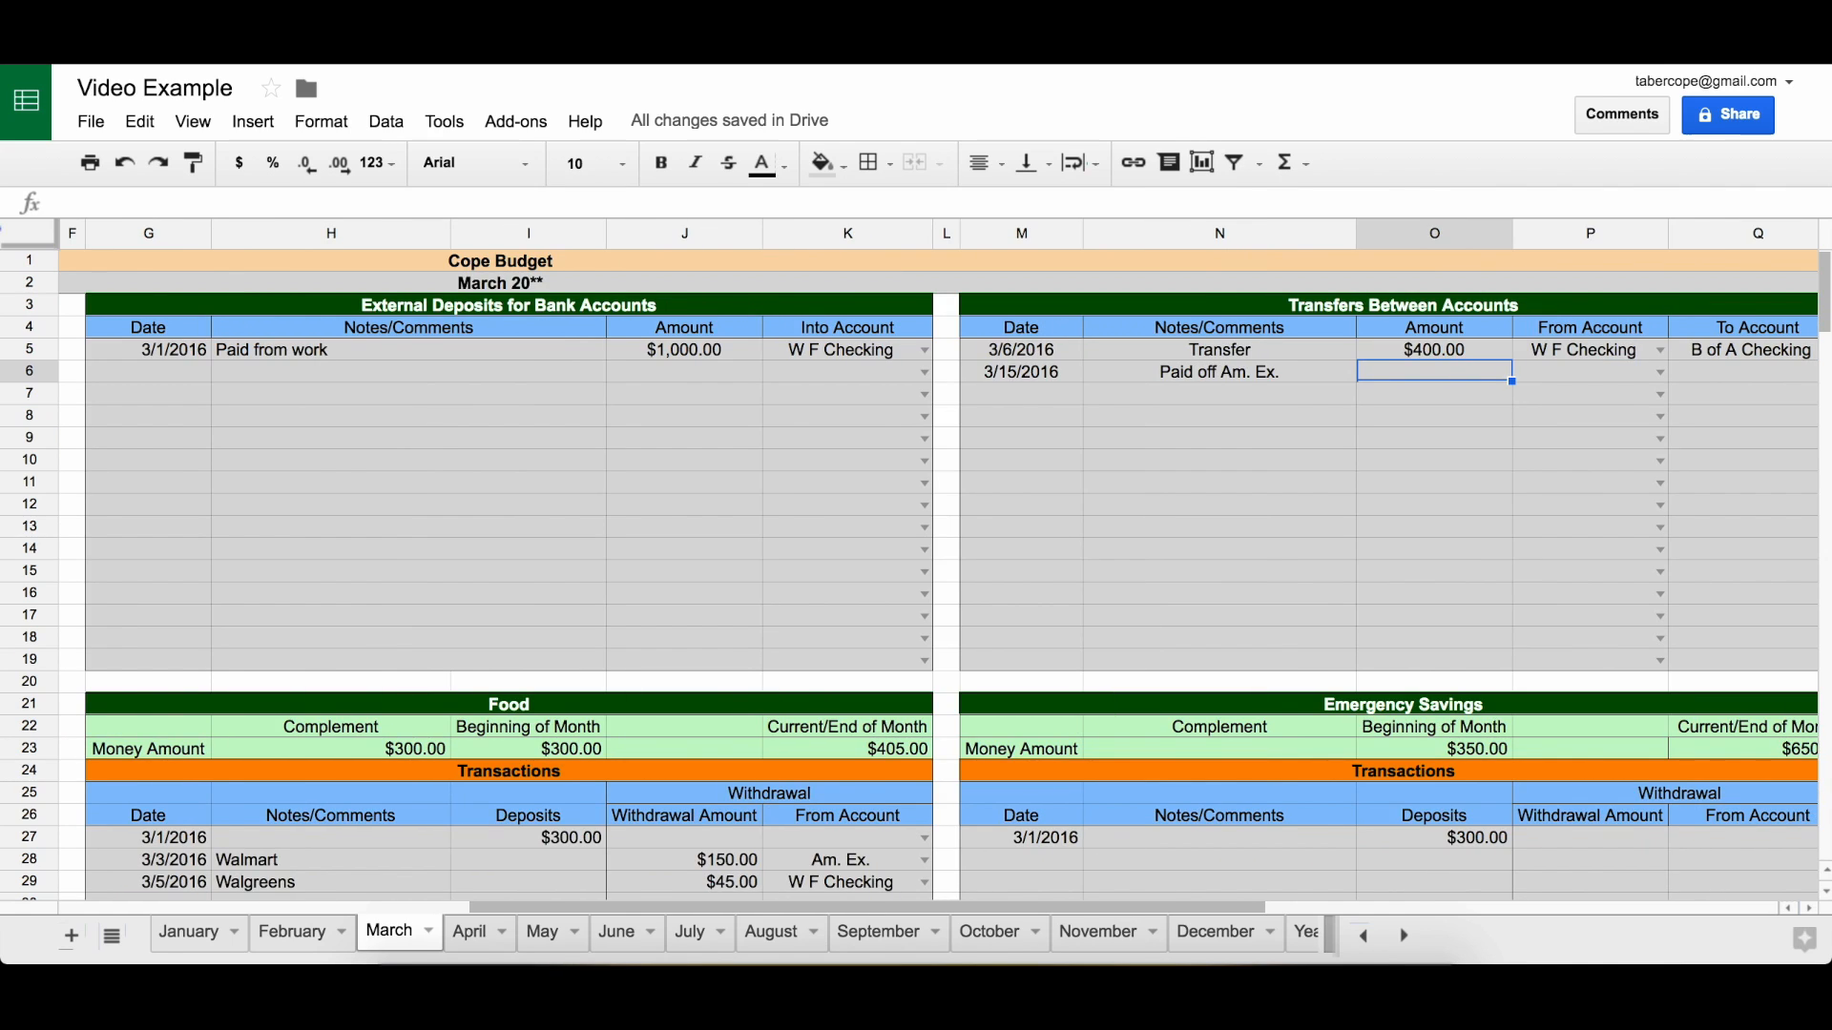
type("300")
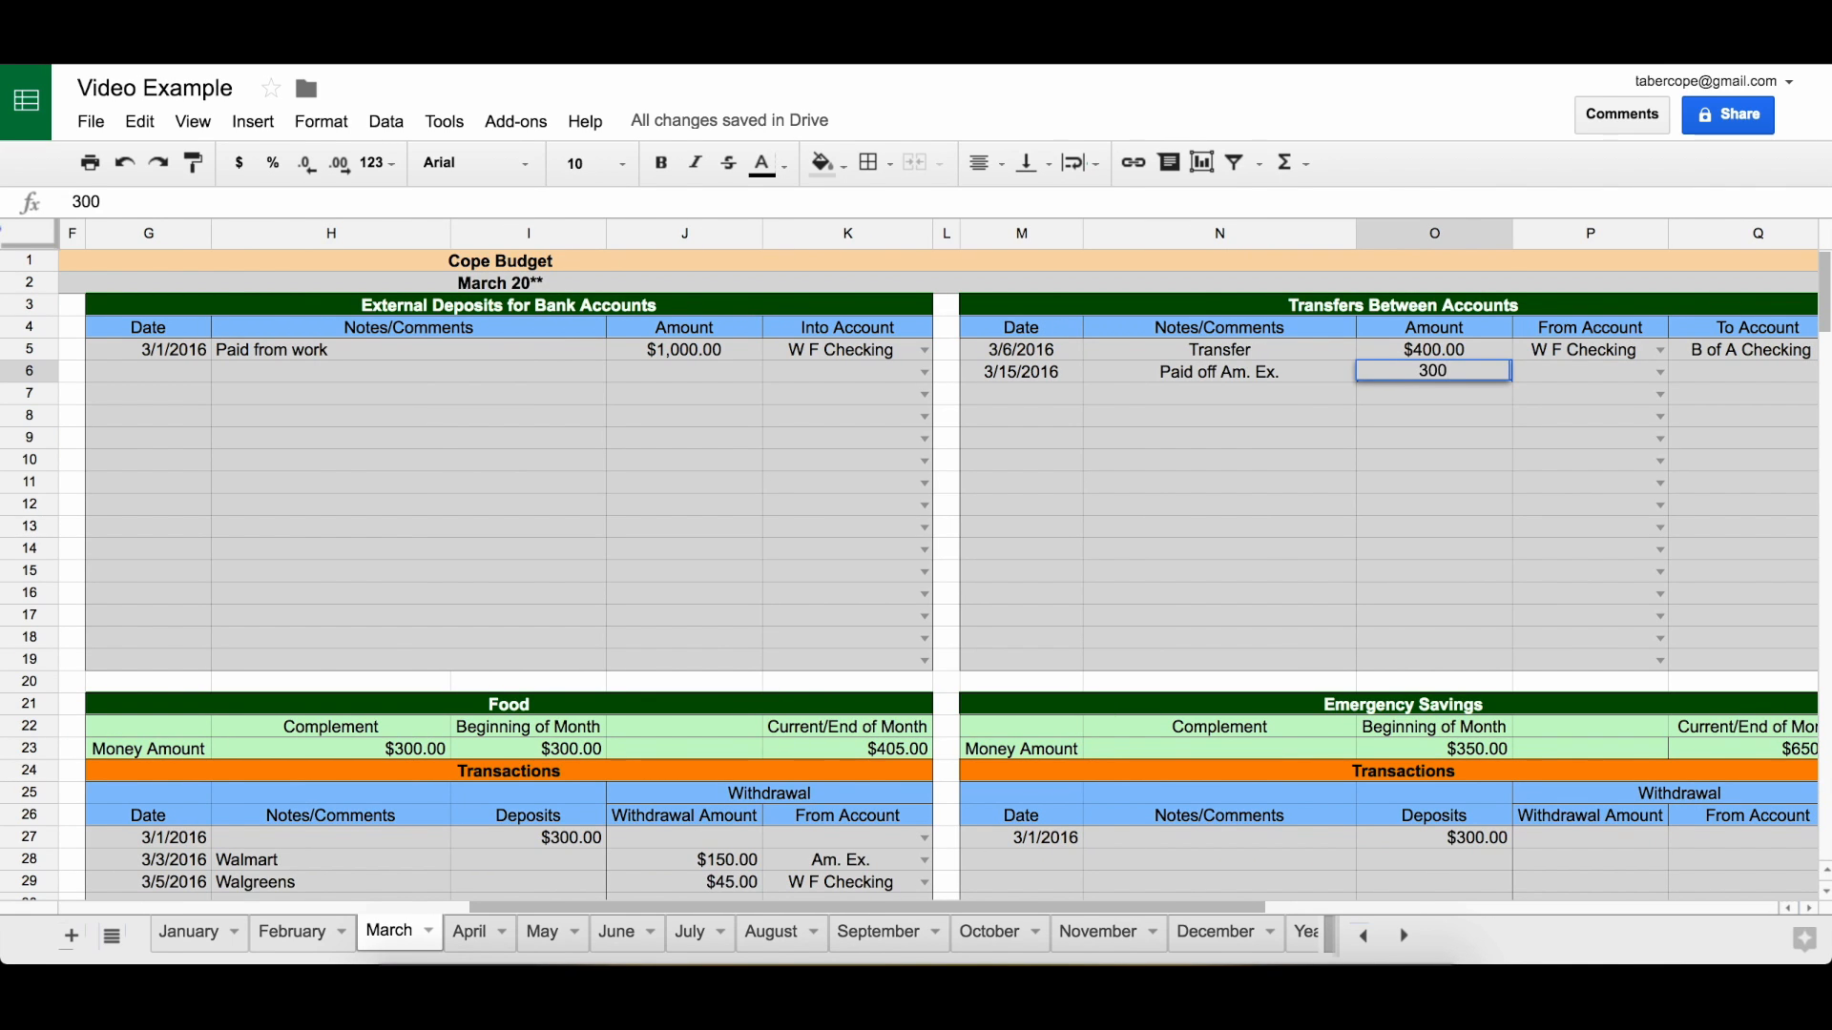
key("Tab")
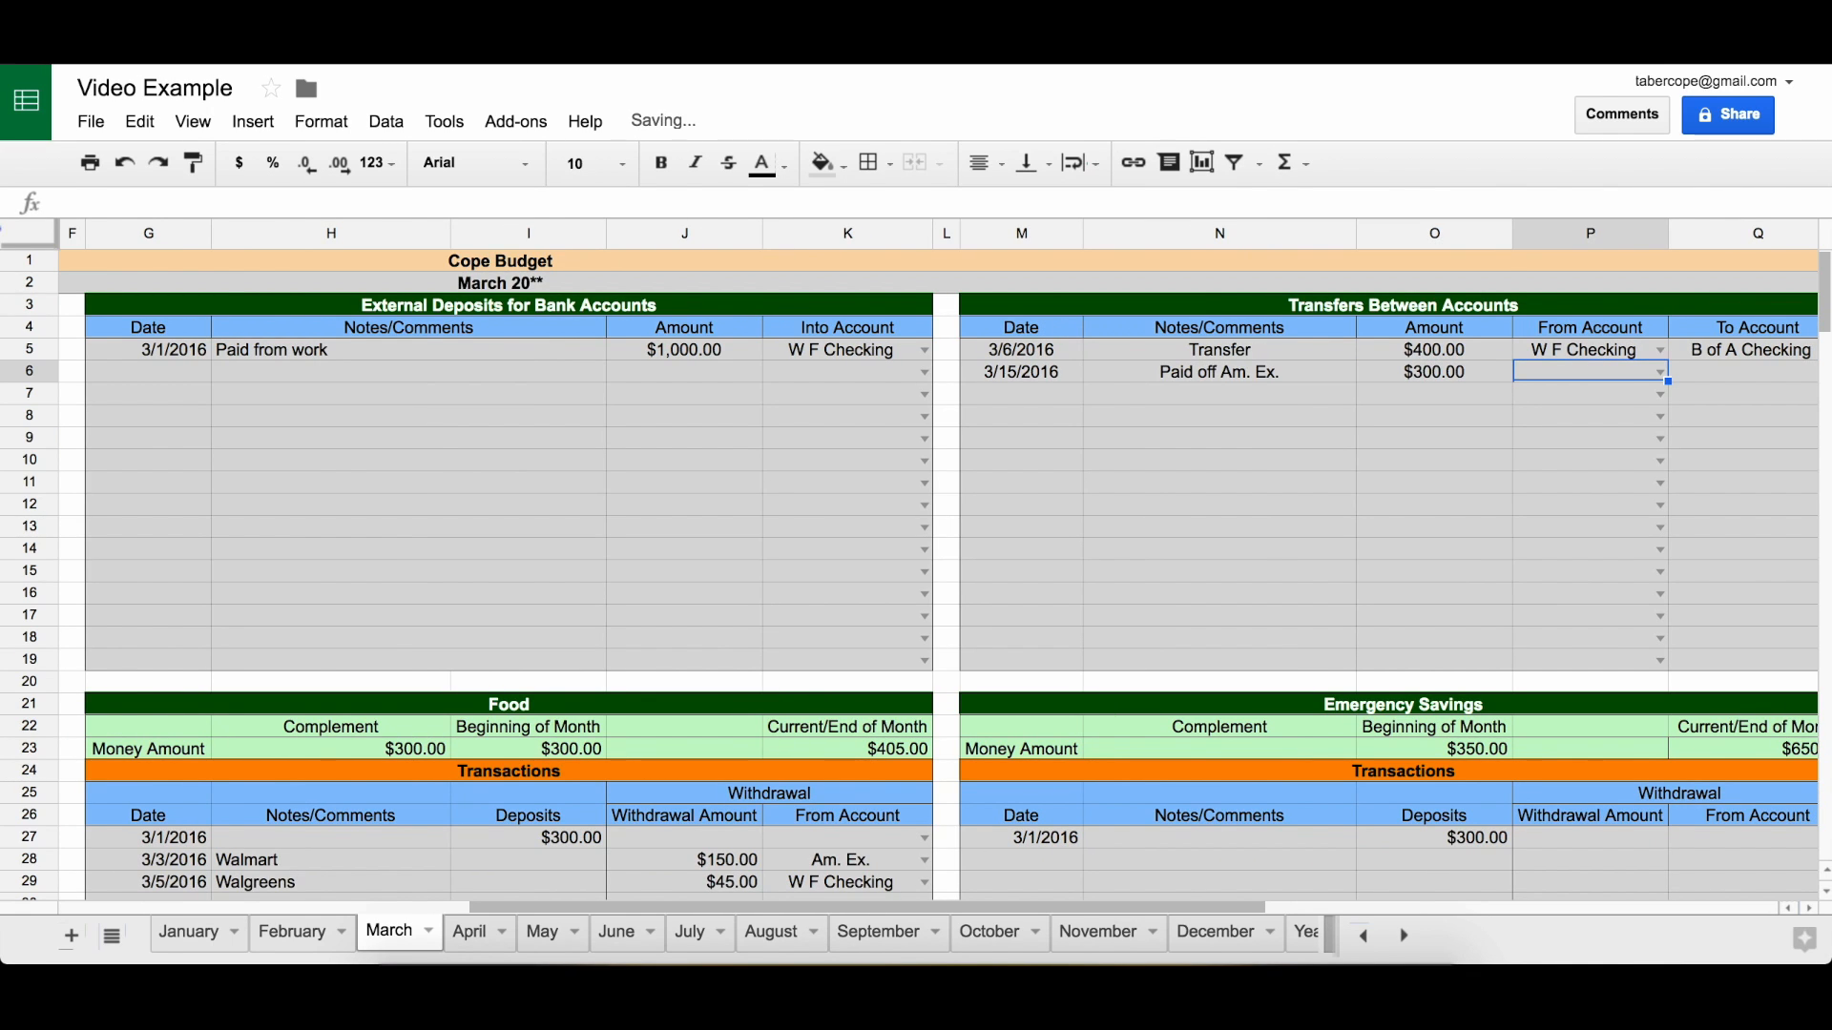
- Set the 3/15/2016 transfer to go from W F Checking to Am. Ex
left_click(1661, 373)
left_click(1622, 396)
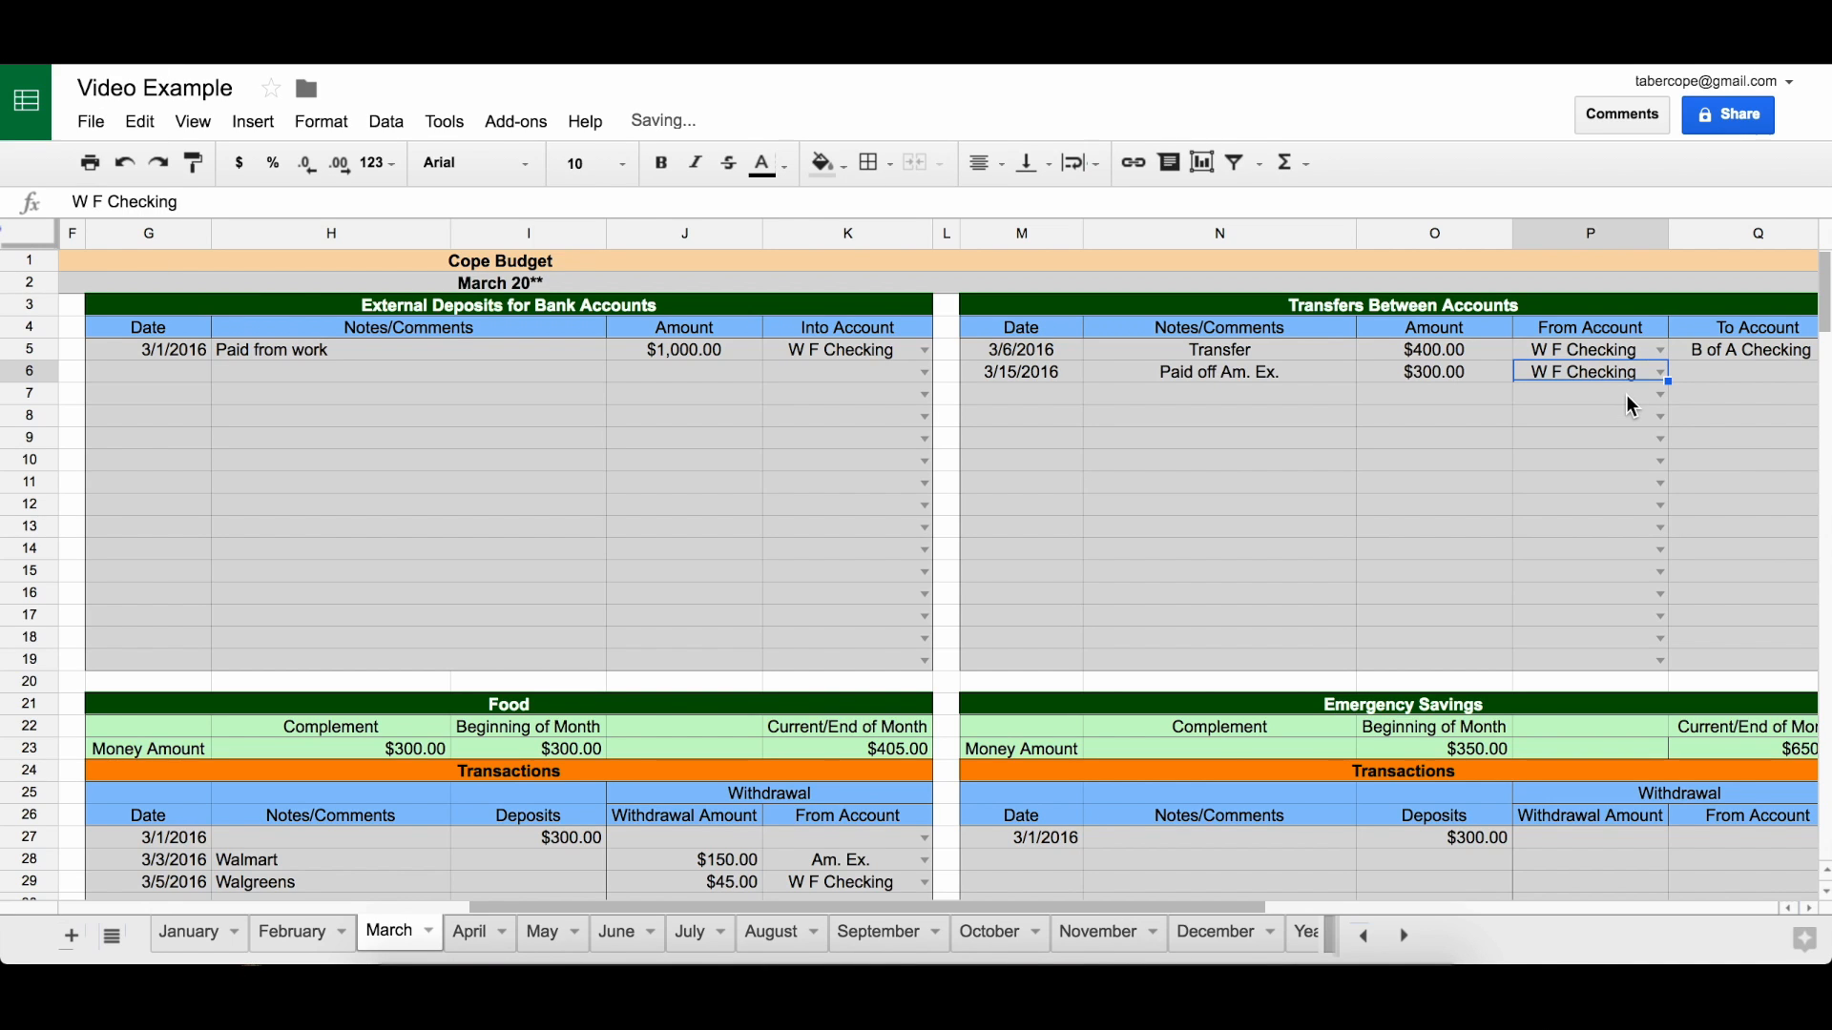
left_click(1798, 376)
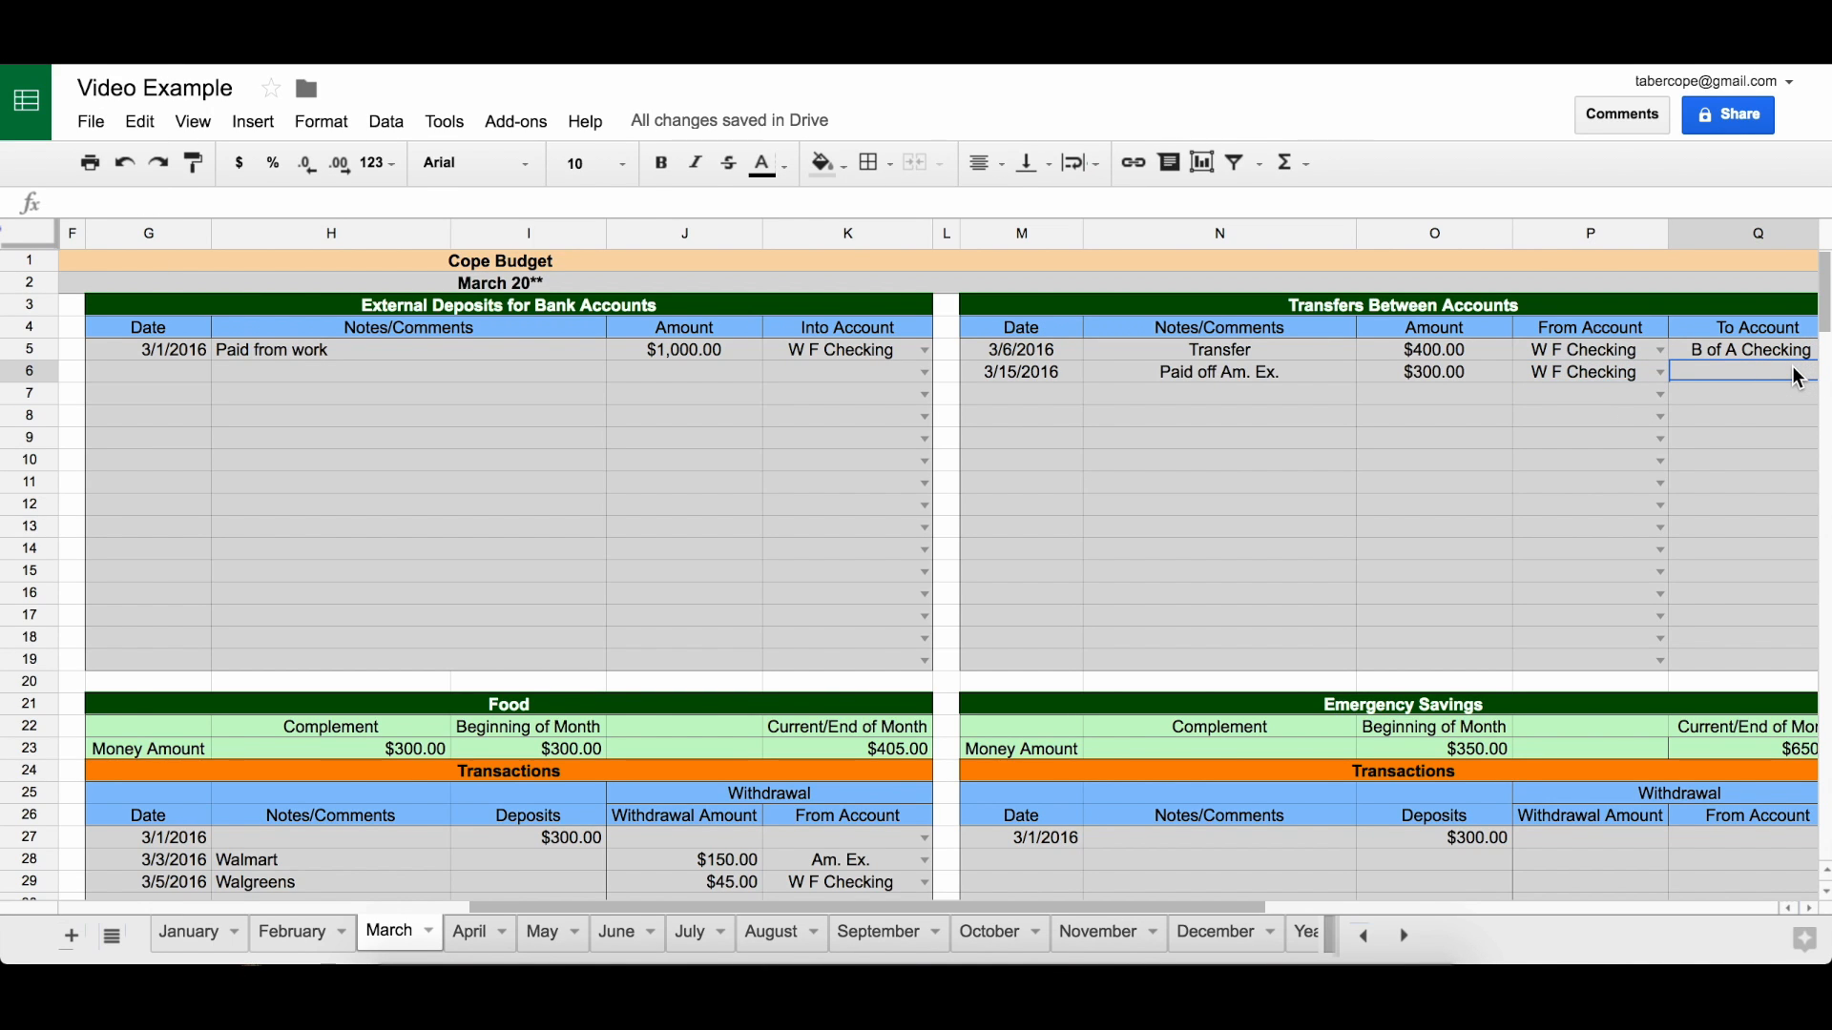
key("Tab")
left_click(1448, 374)
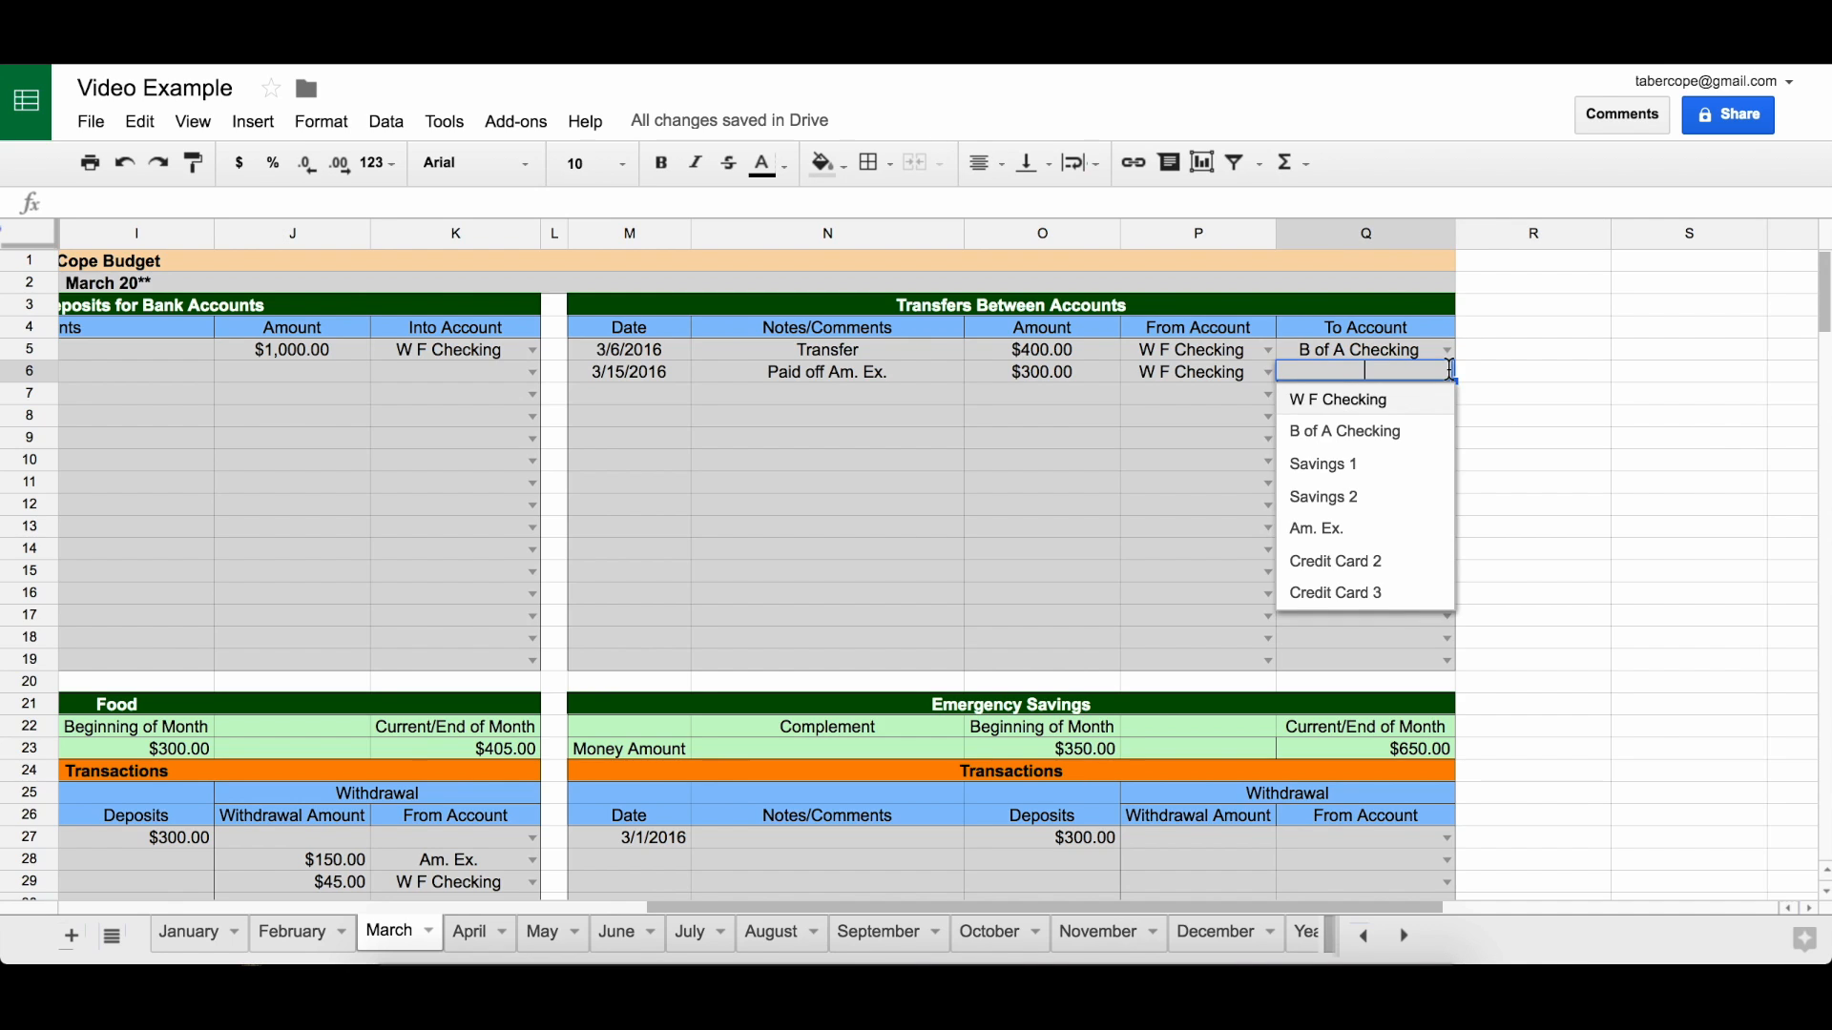
left_click(1363, 527)
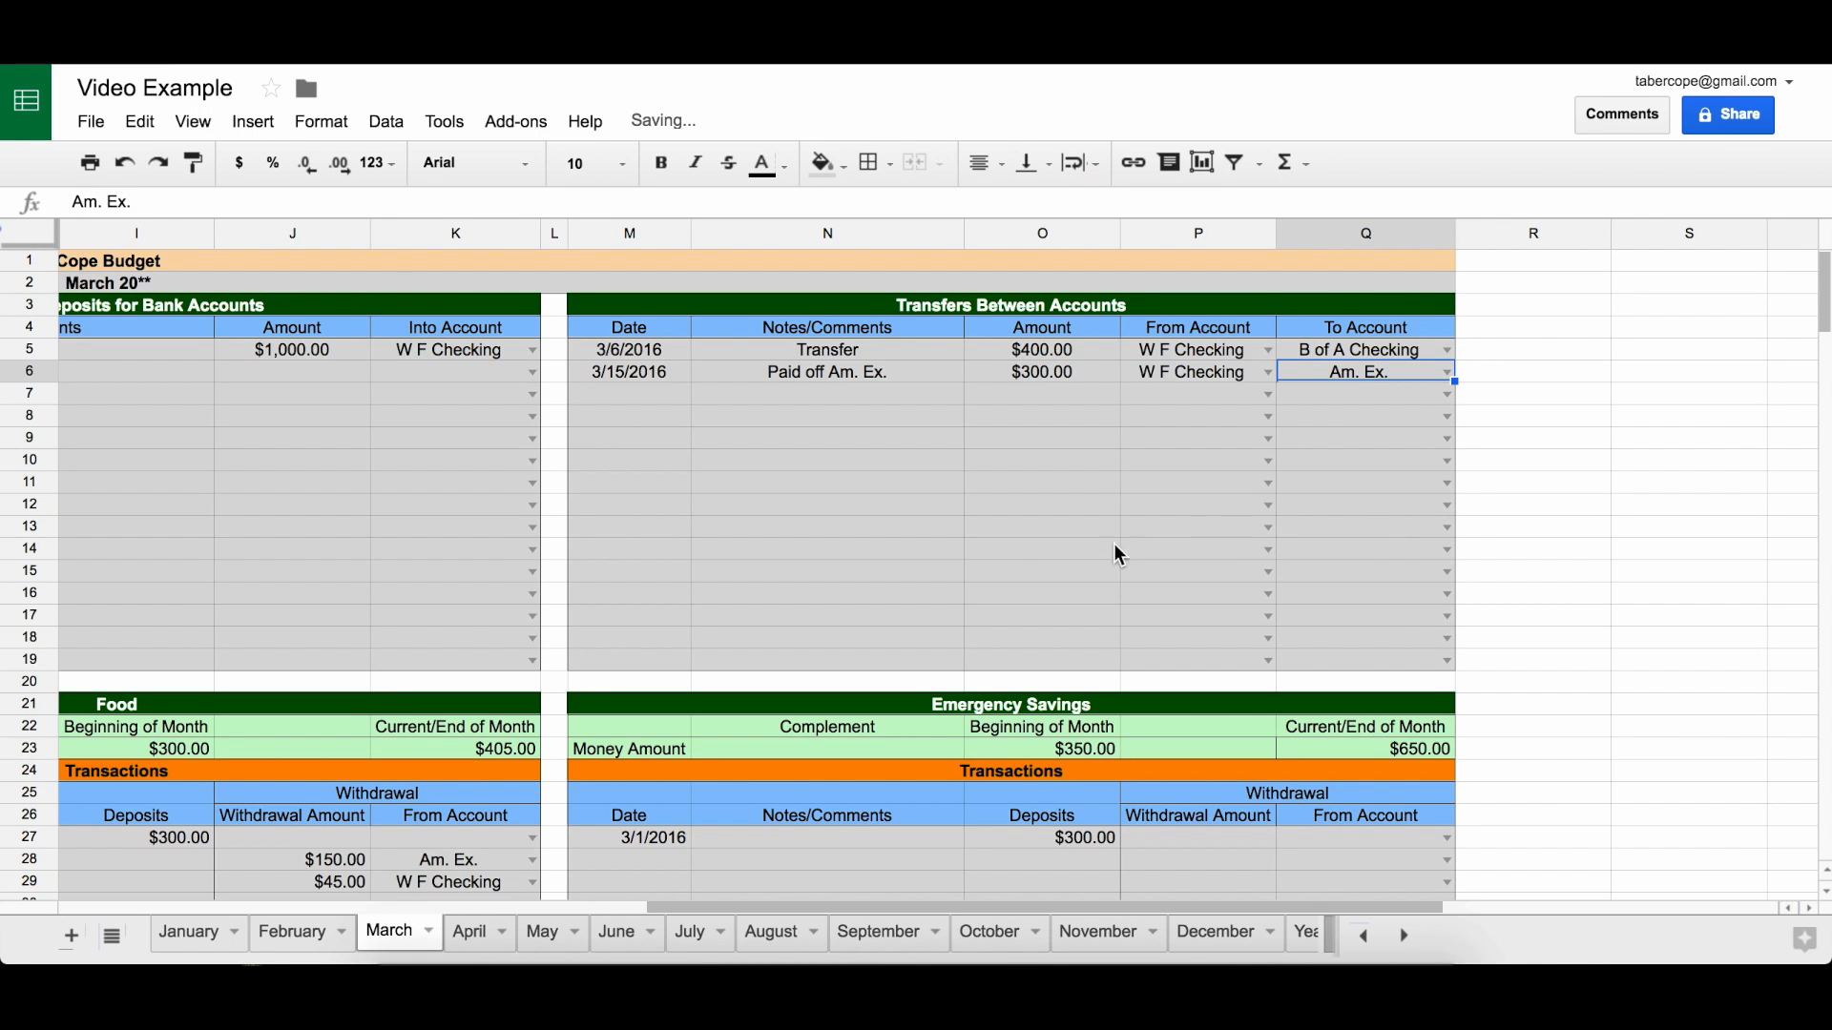
- Check the Deposits/Pay Off and Current/End of Month amounts for Am. Ex. in the Money Flow table
scroll(1028, 553, "left", 15)
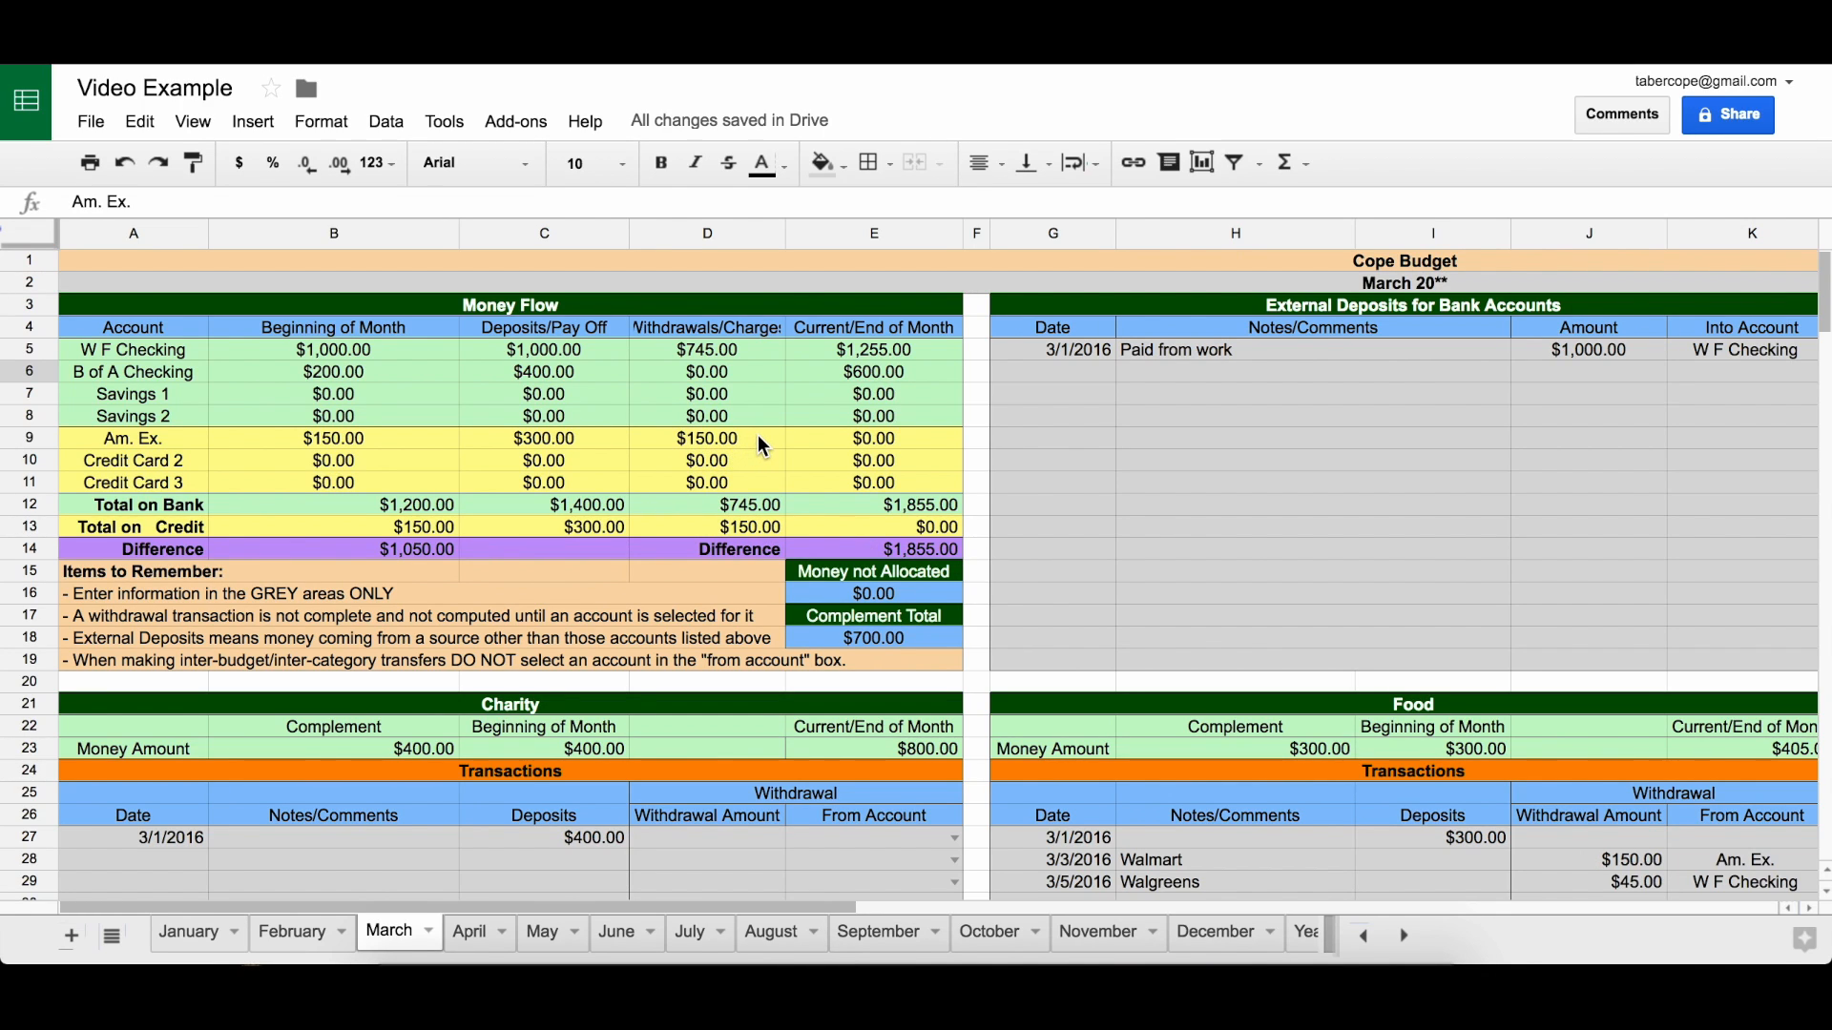
left_click(613, 437)
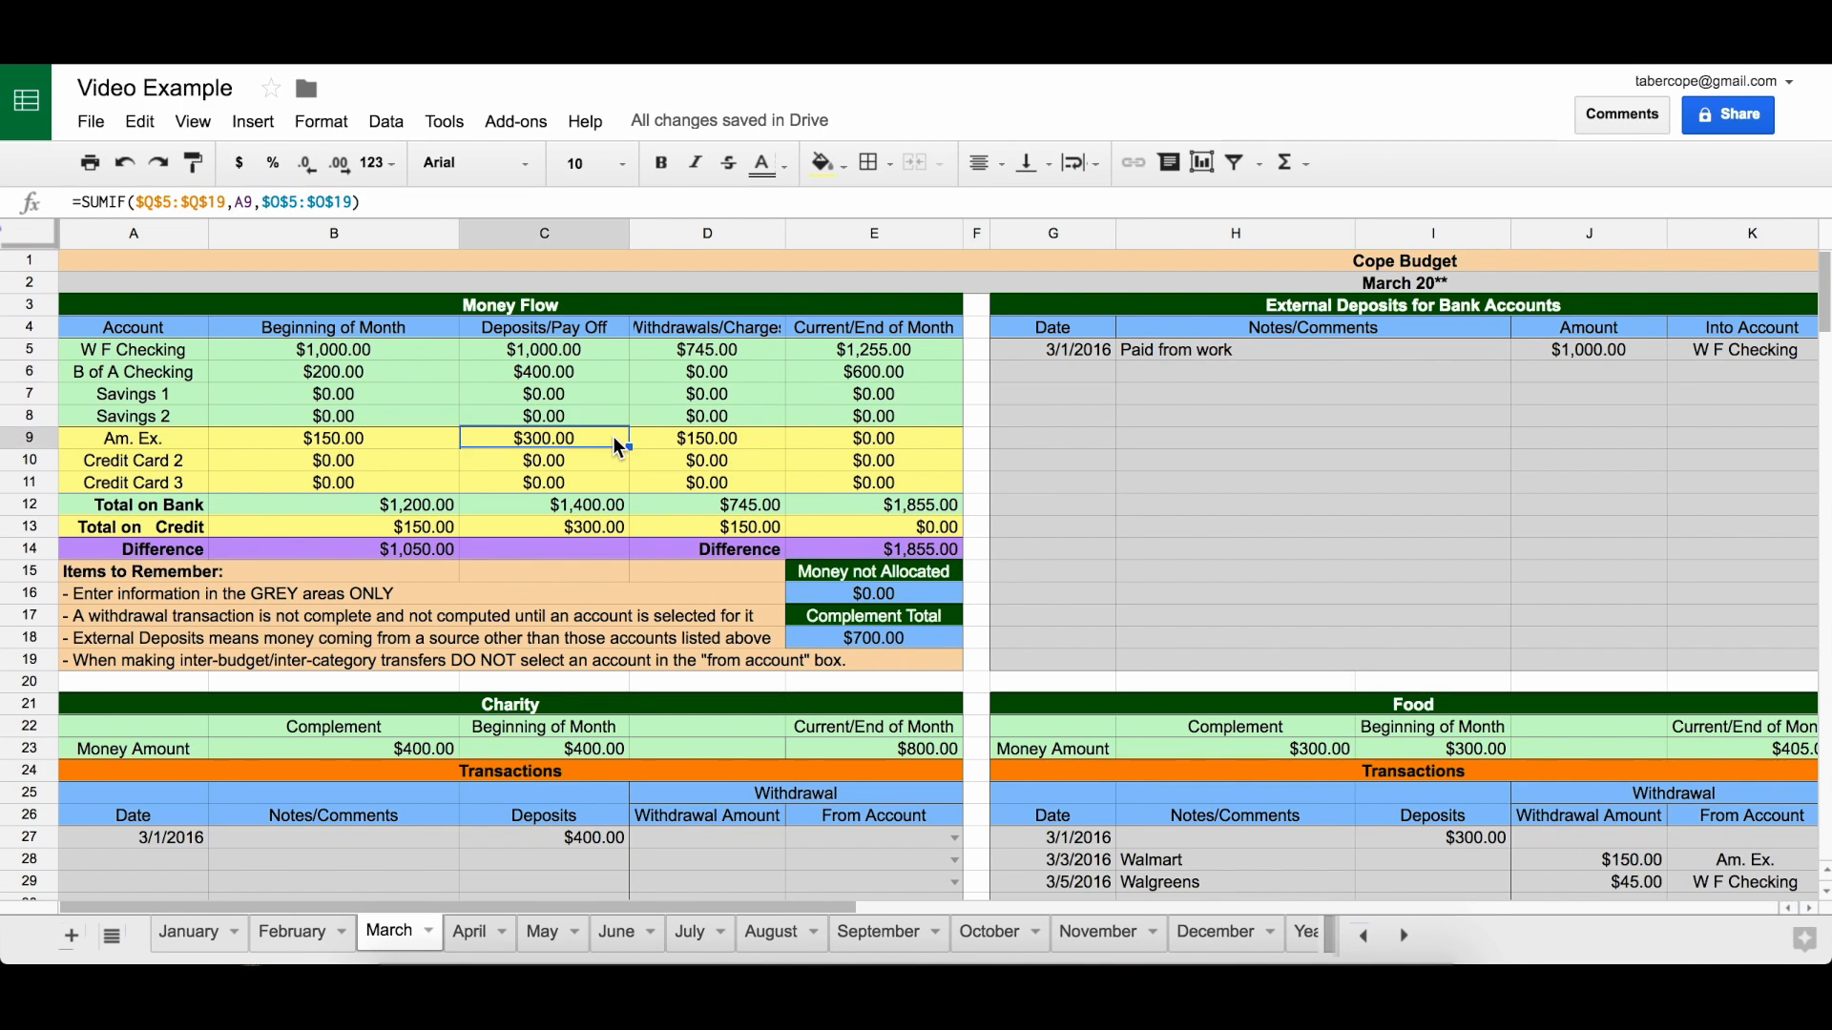
left_click(911, 442)
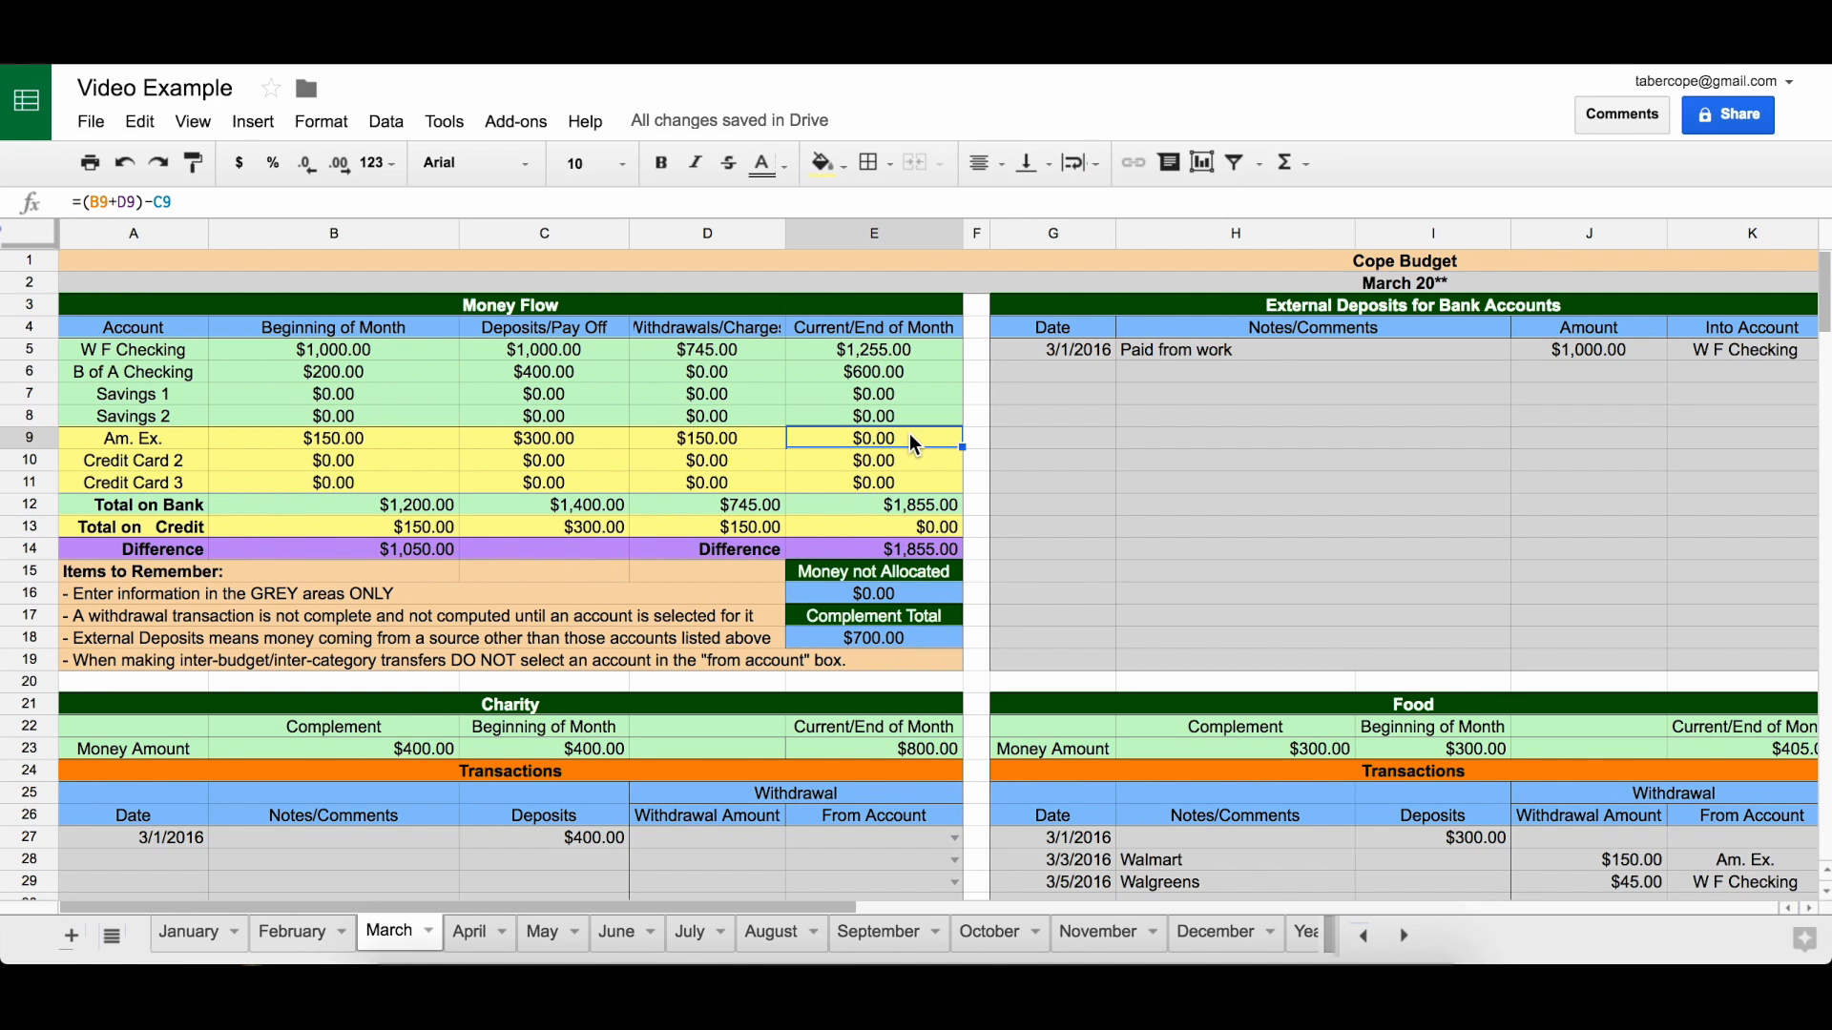
- Look over March's budget category tables, including Charity, Food, Toileteries/Beauty Care, Housing Necessities, Housing Maintenance and Transportation
scroll(1057, 503, "down", 5)
scroll(1057, 504, "right", 2)
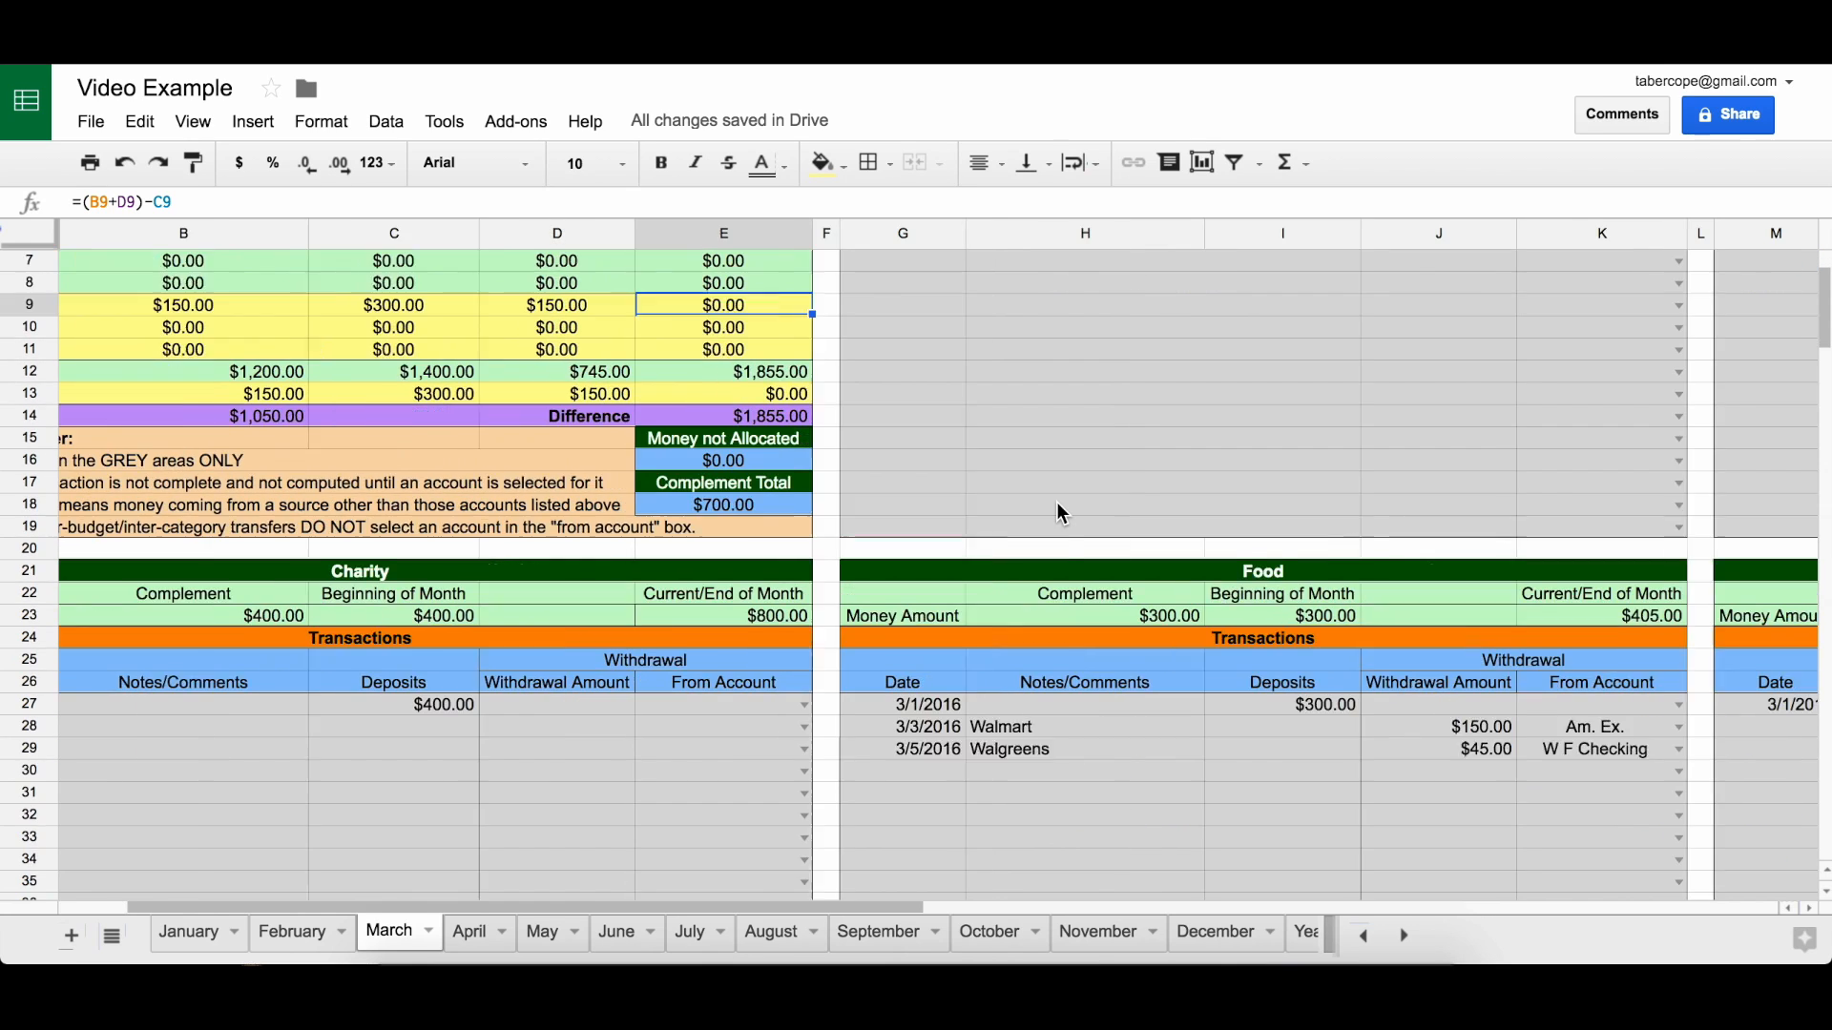
scroll(1059, 505, "down", 2)
scroll(1059, 506, "right", 3)
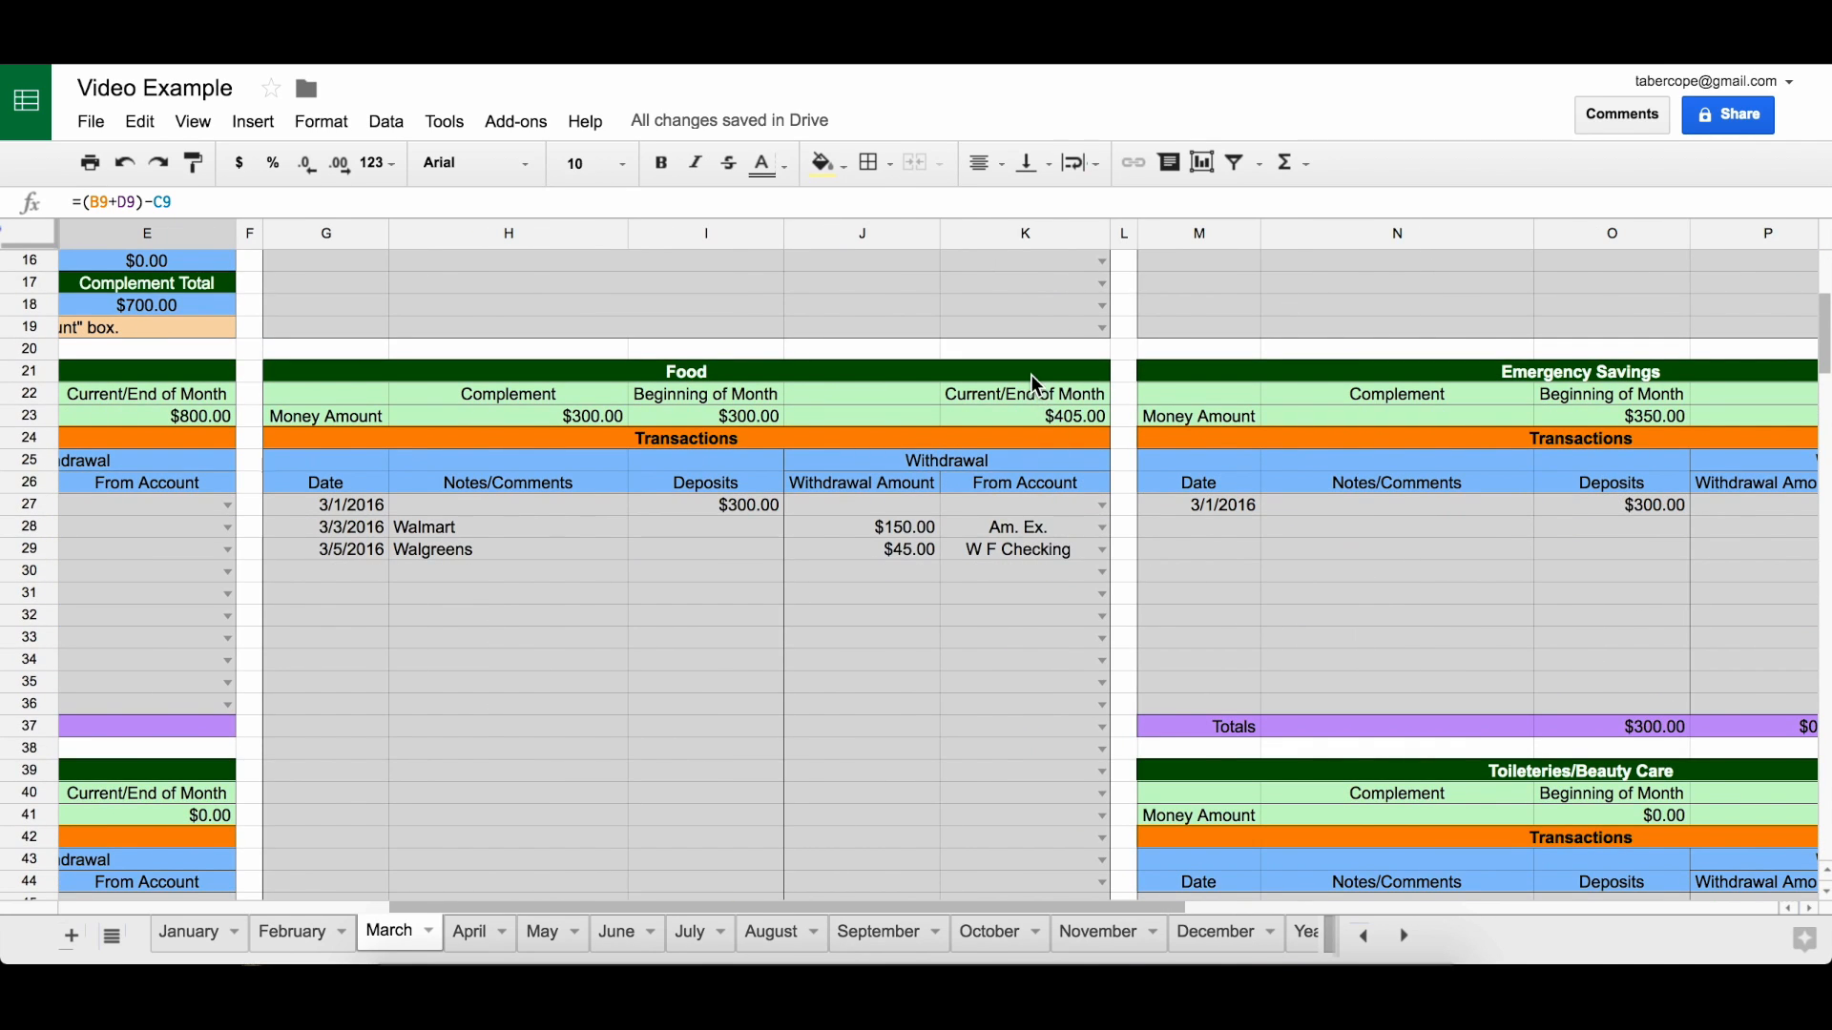
scroll(1016, 449, "down", 2)
scroll(1016, 448, "right", 2)
scroll(1018, 454, "down", 4)
scroll(1018, 453, "right", 2)
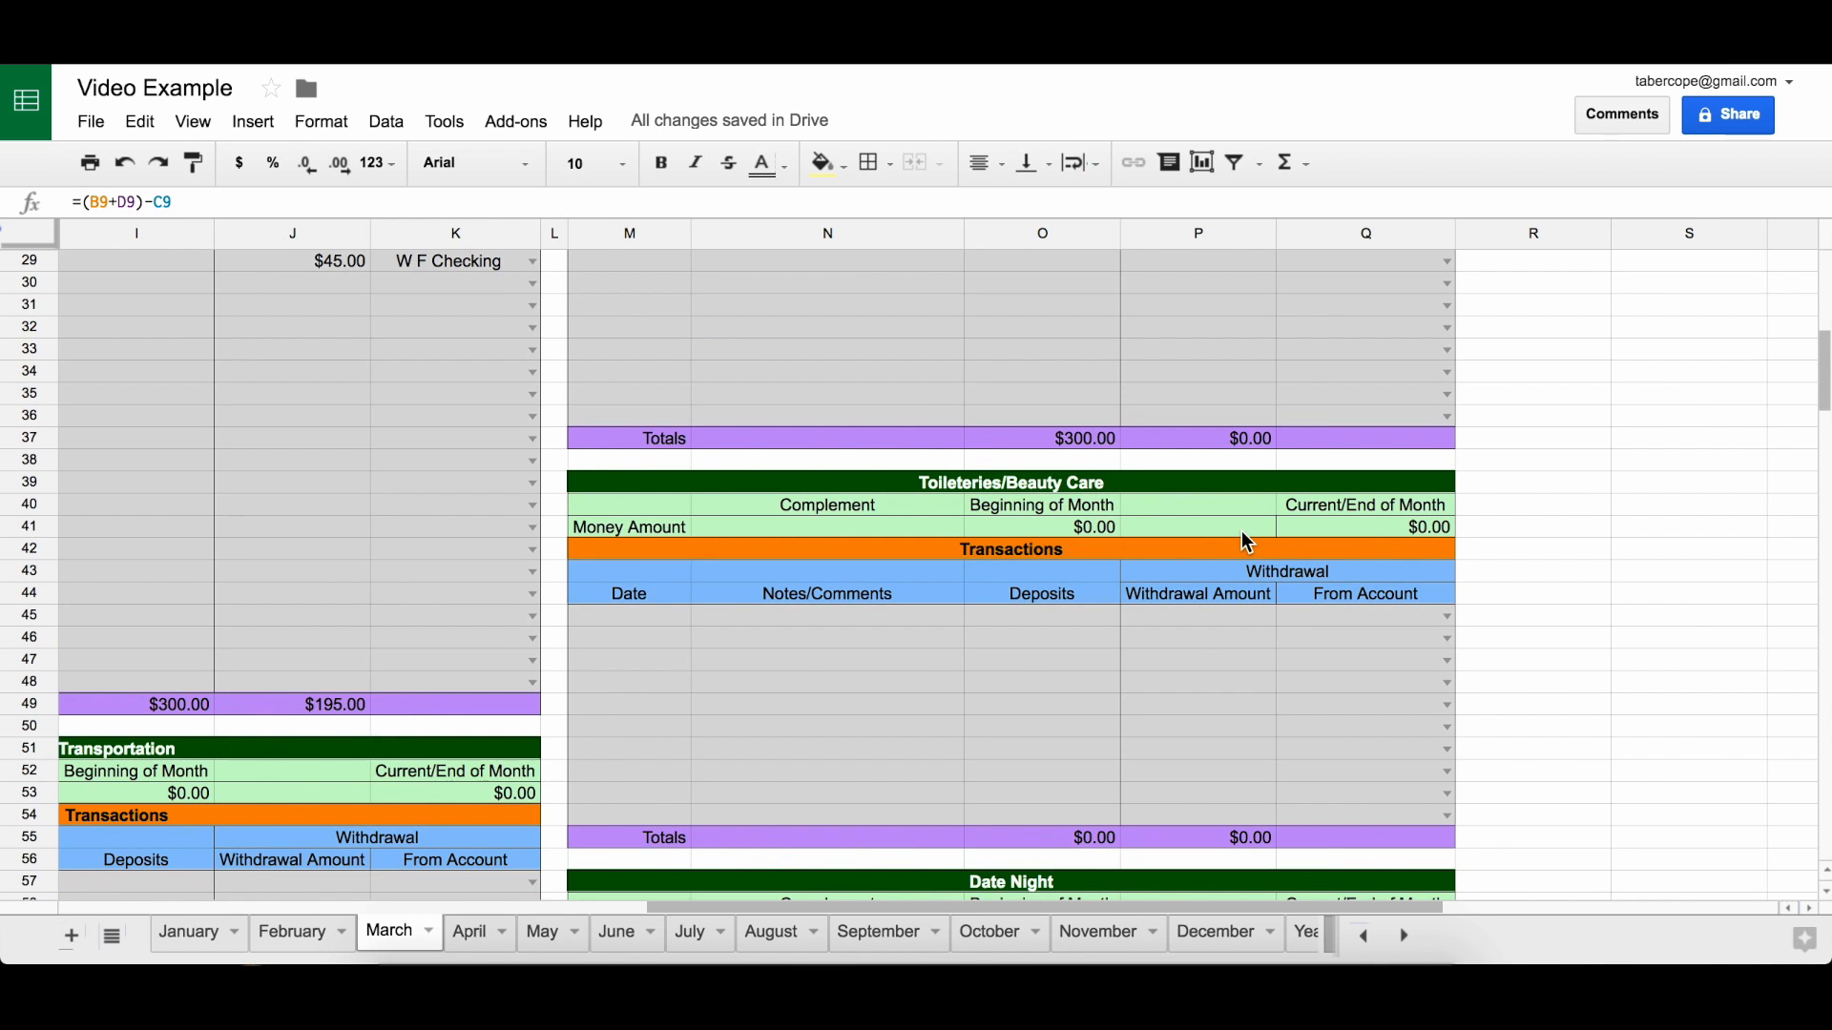
scroll(1243, 536, "left", 7)
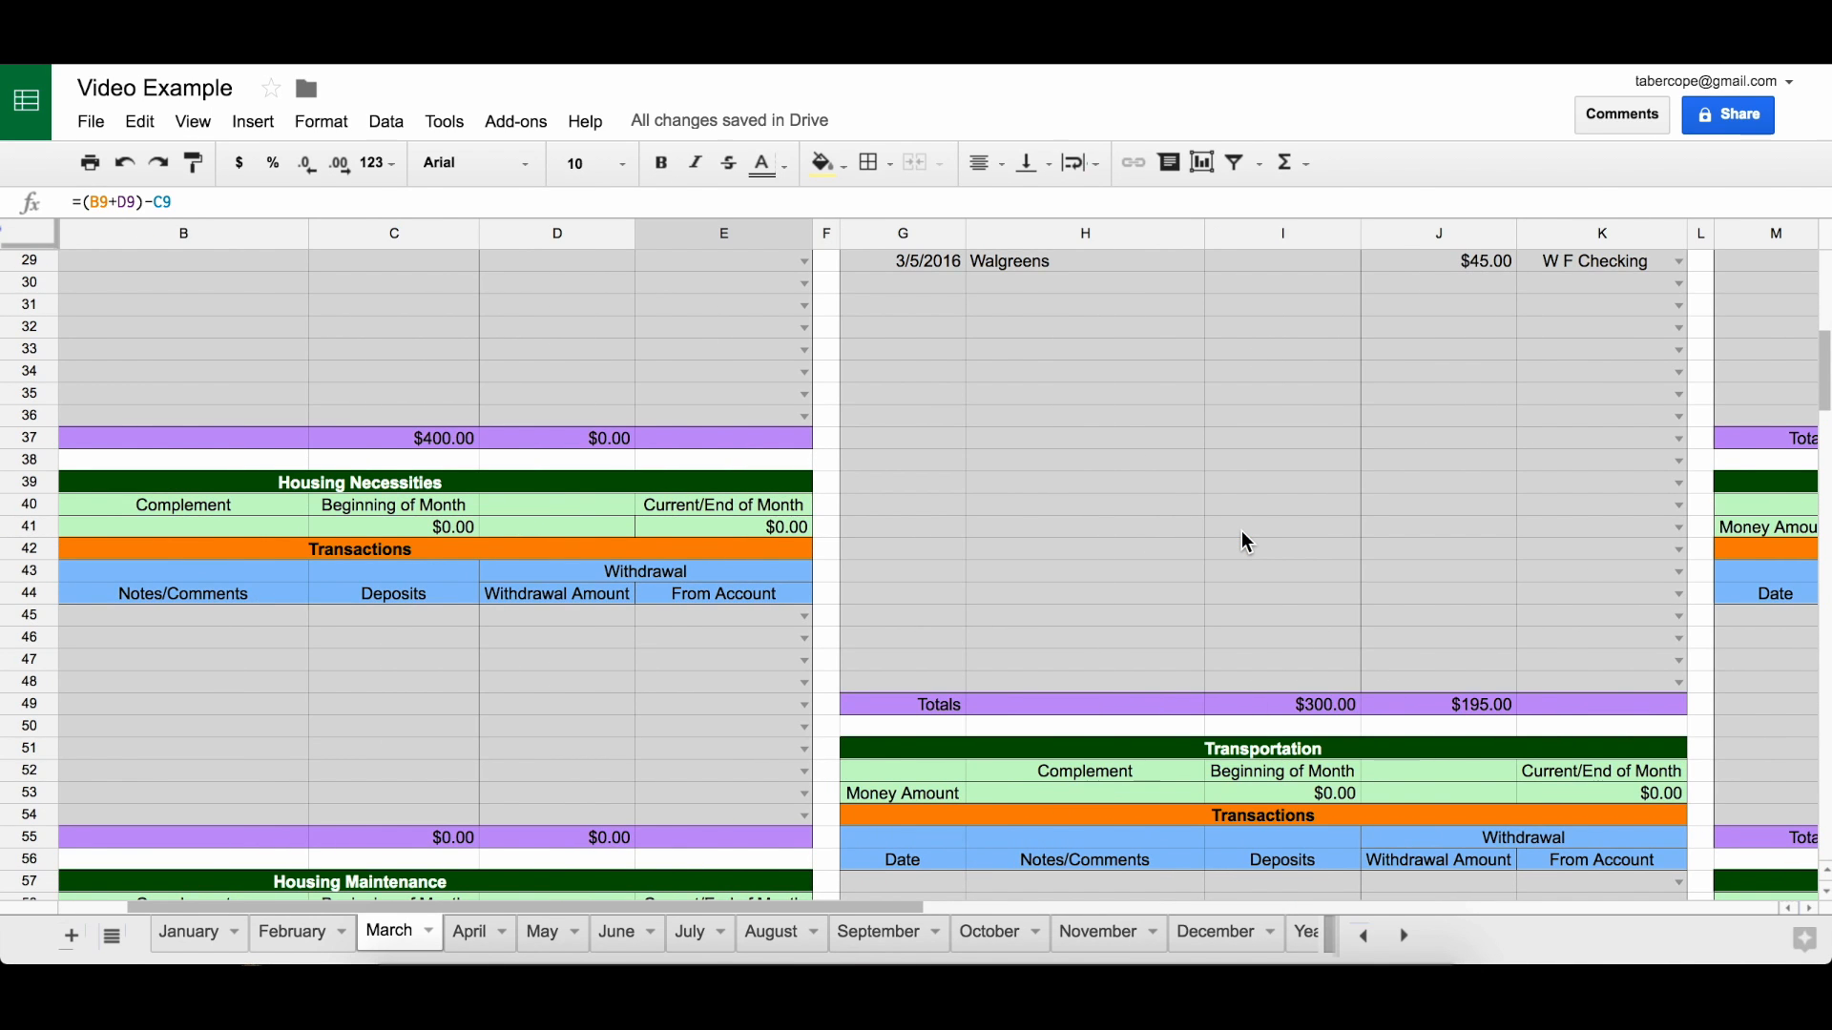
scroll(1242, 532, "down", 5)
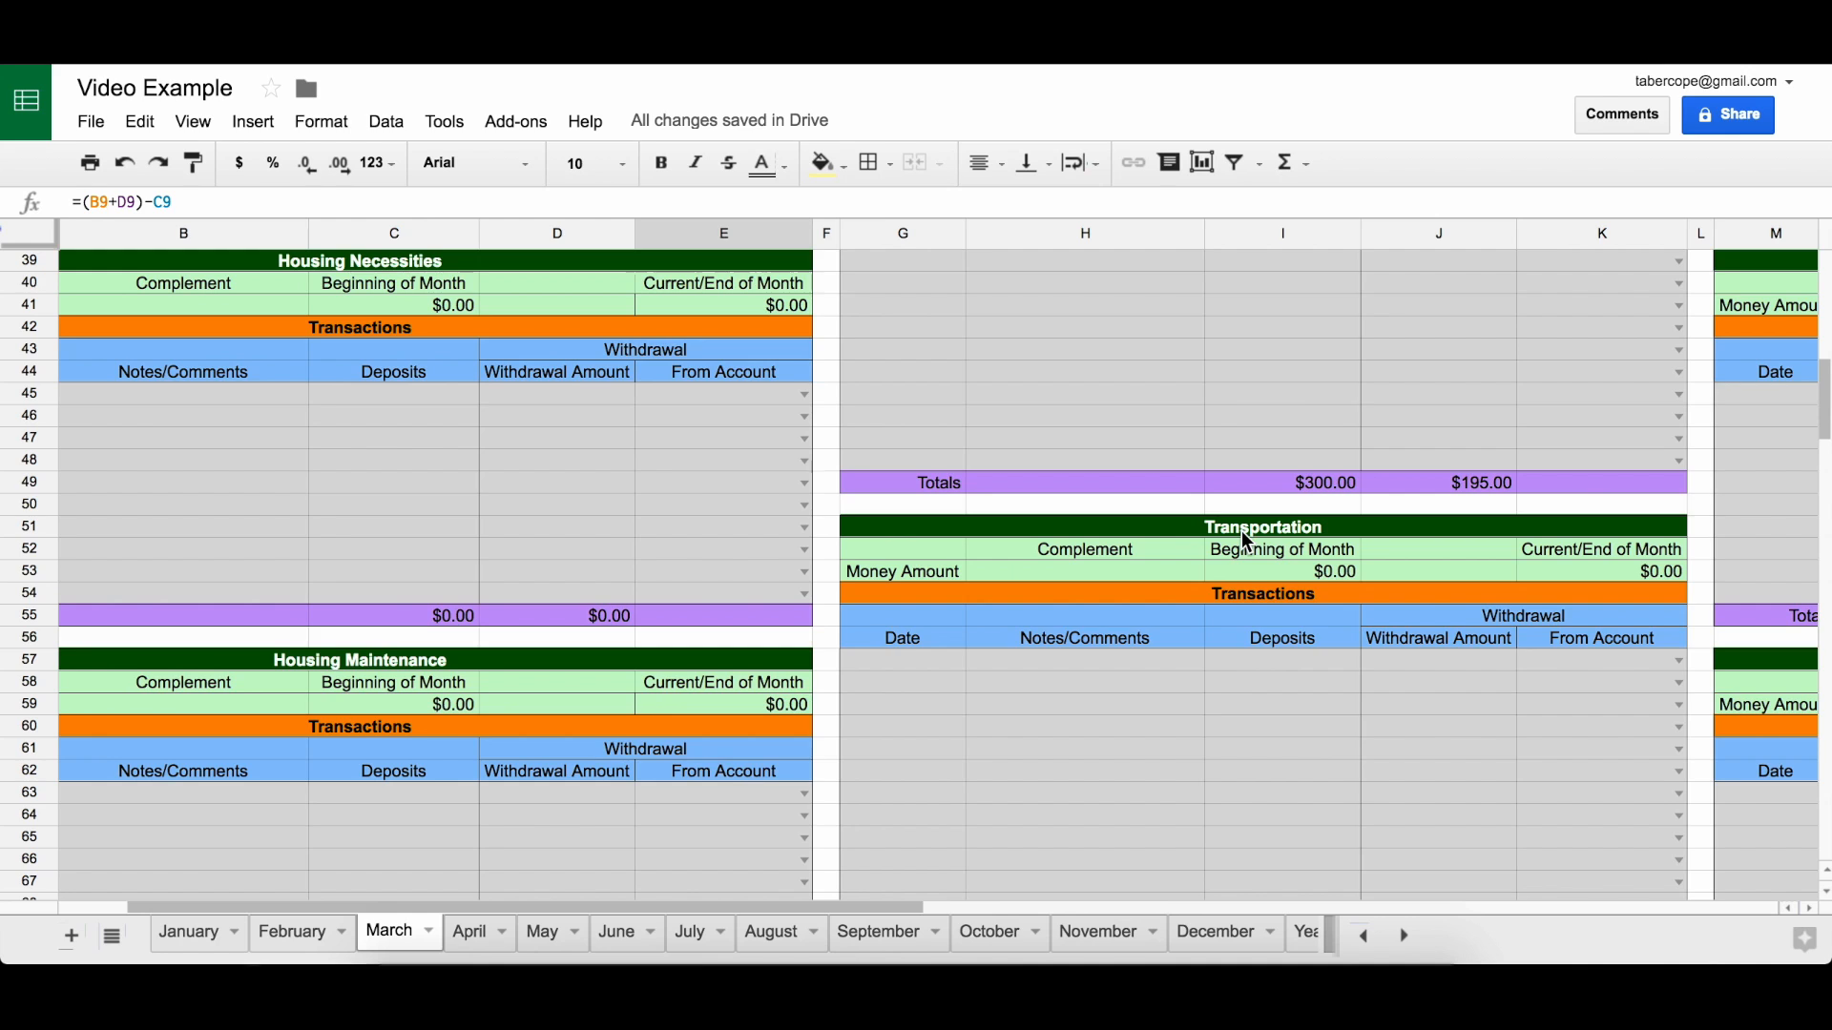
scroll(1243, 536, "up", 5)
scroll(1243, 536, "left", 2)
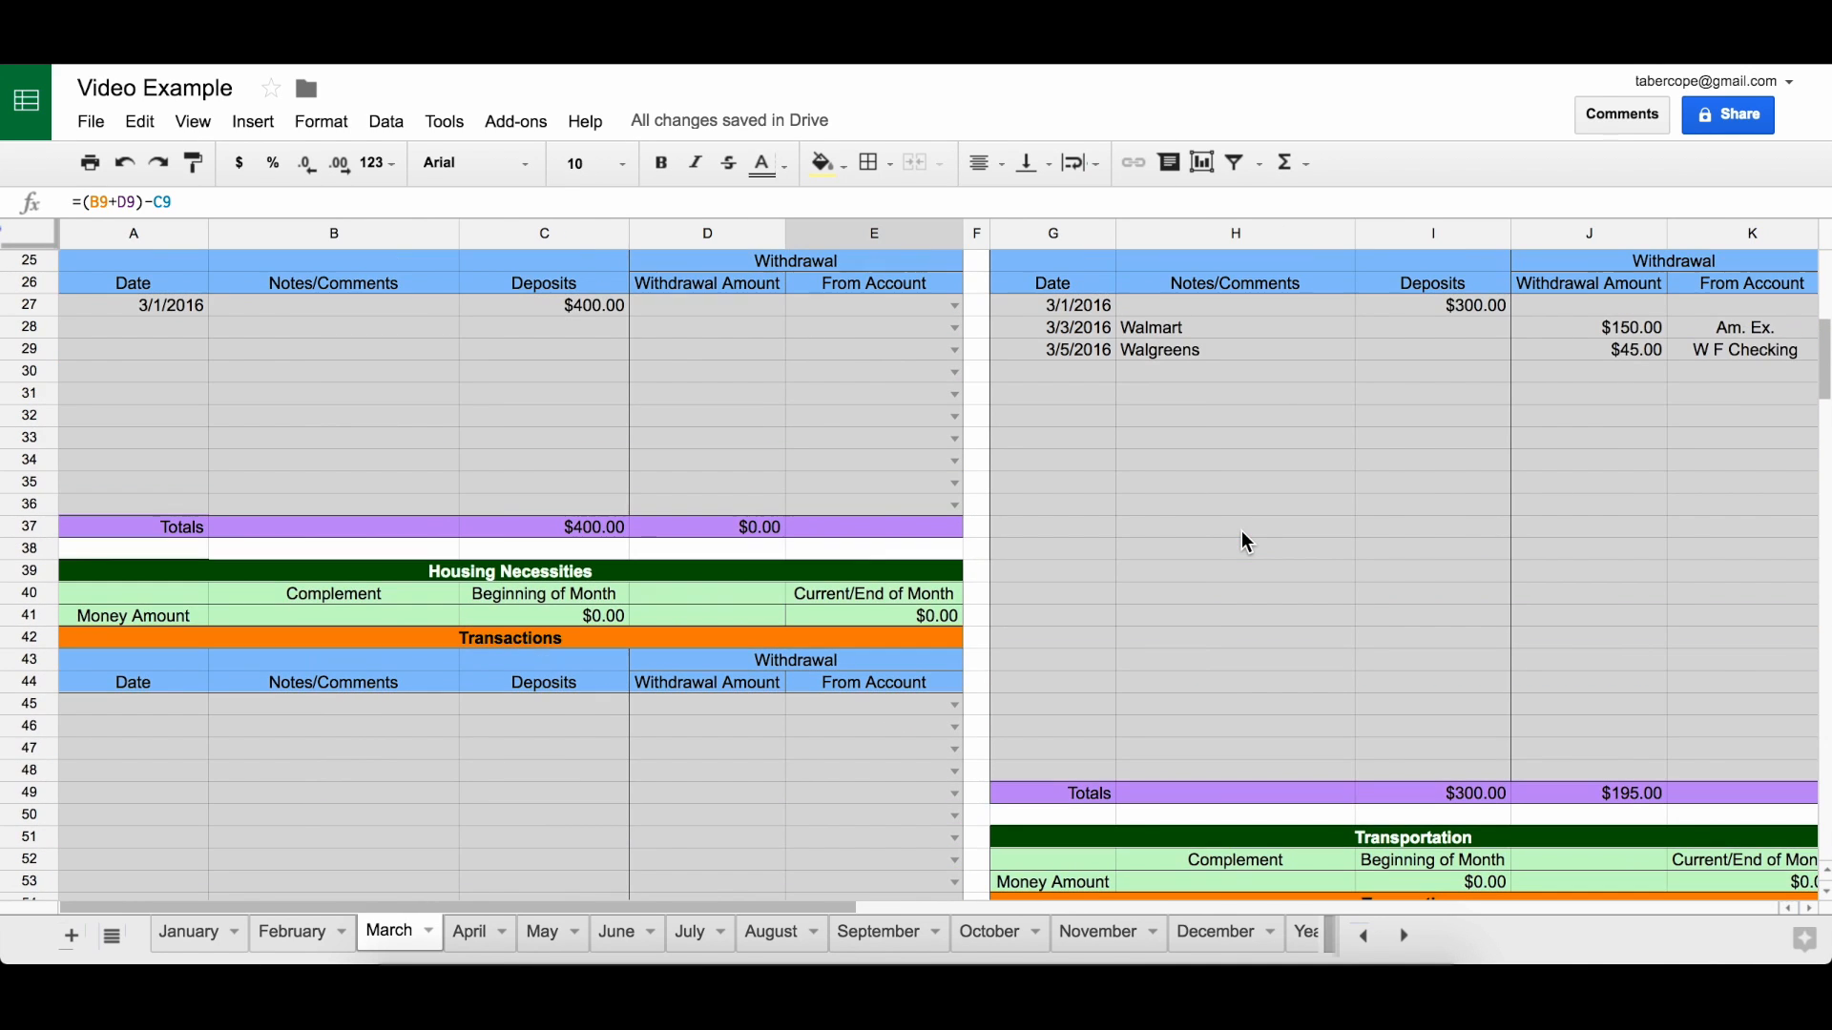
scroll(1243, 536, "up", 3)
scroll(1247, 542, "up", 5)
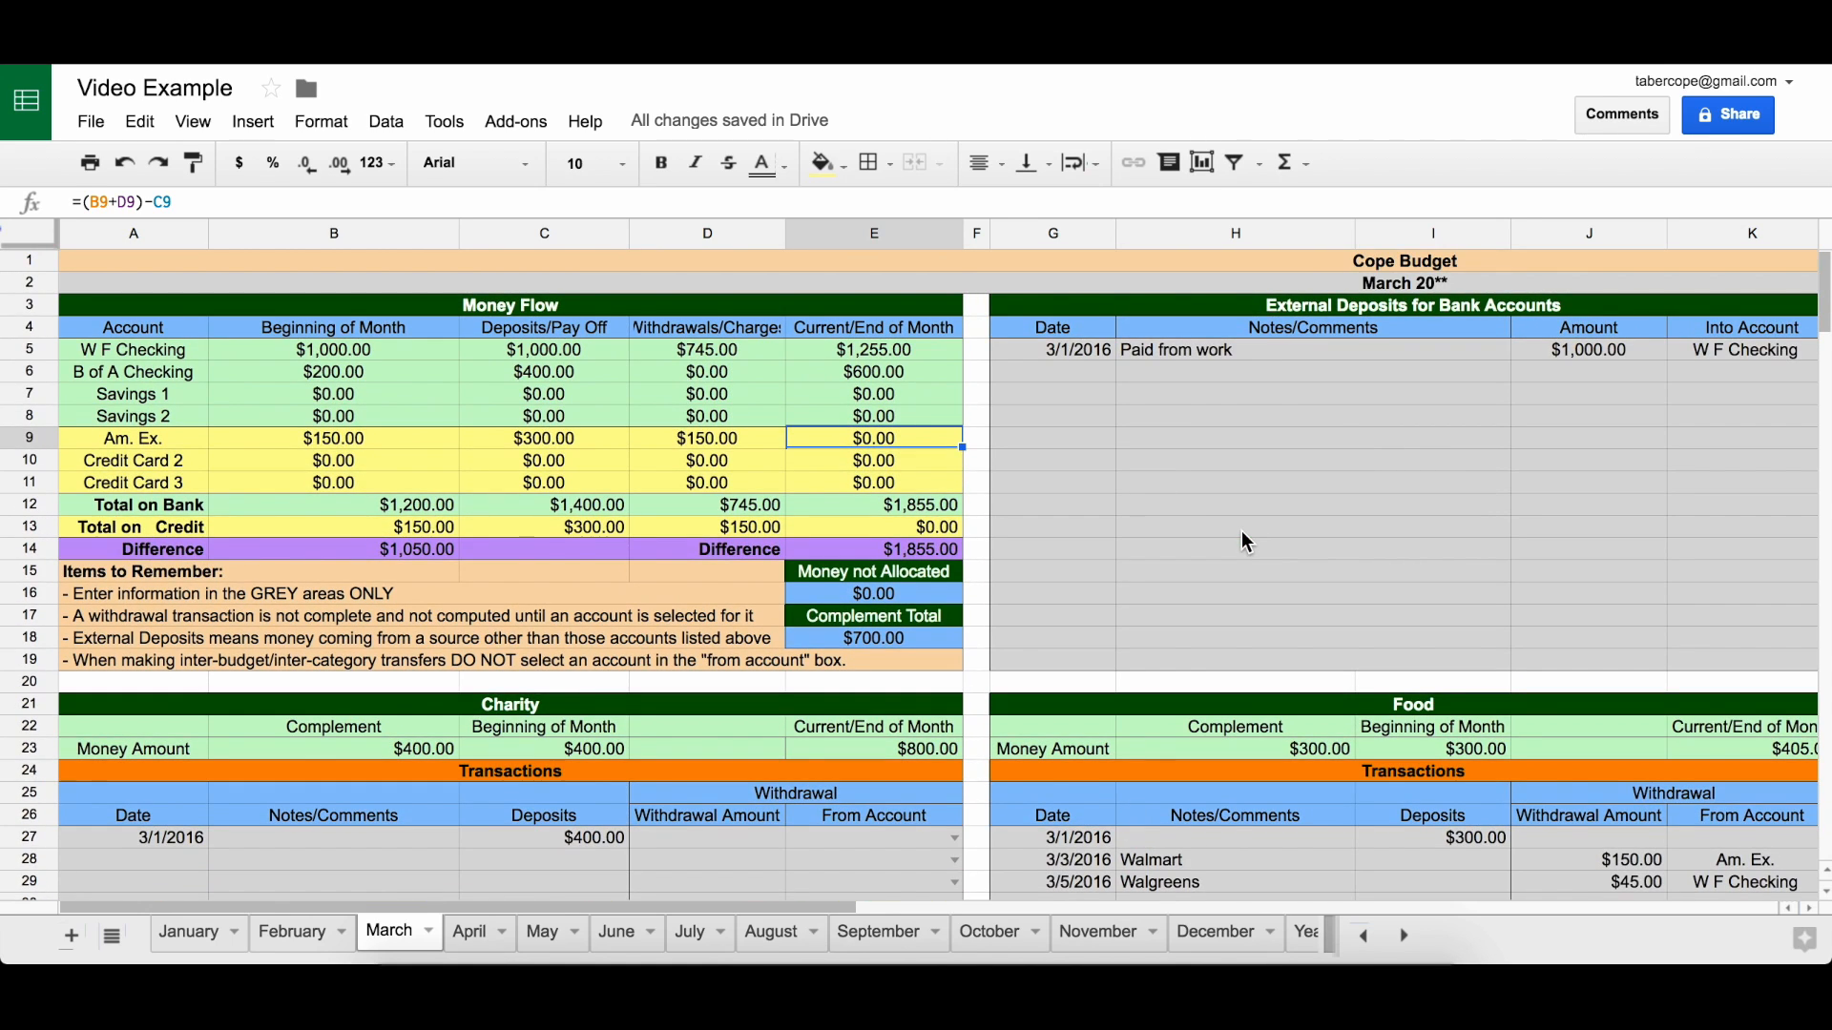
- Check the Current/End of Month amounts in the Money Flow table from Credit Card 2 up to W F Checking
left_click(937, 462)
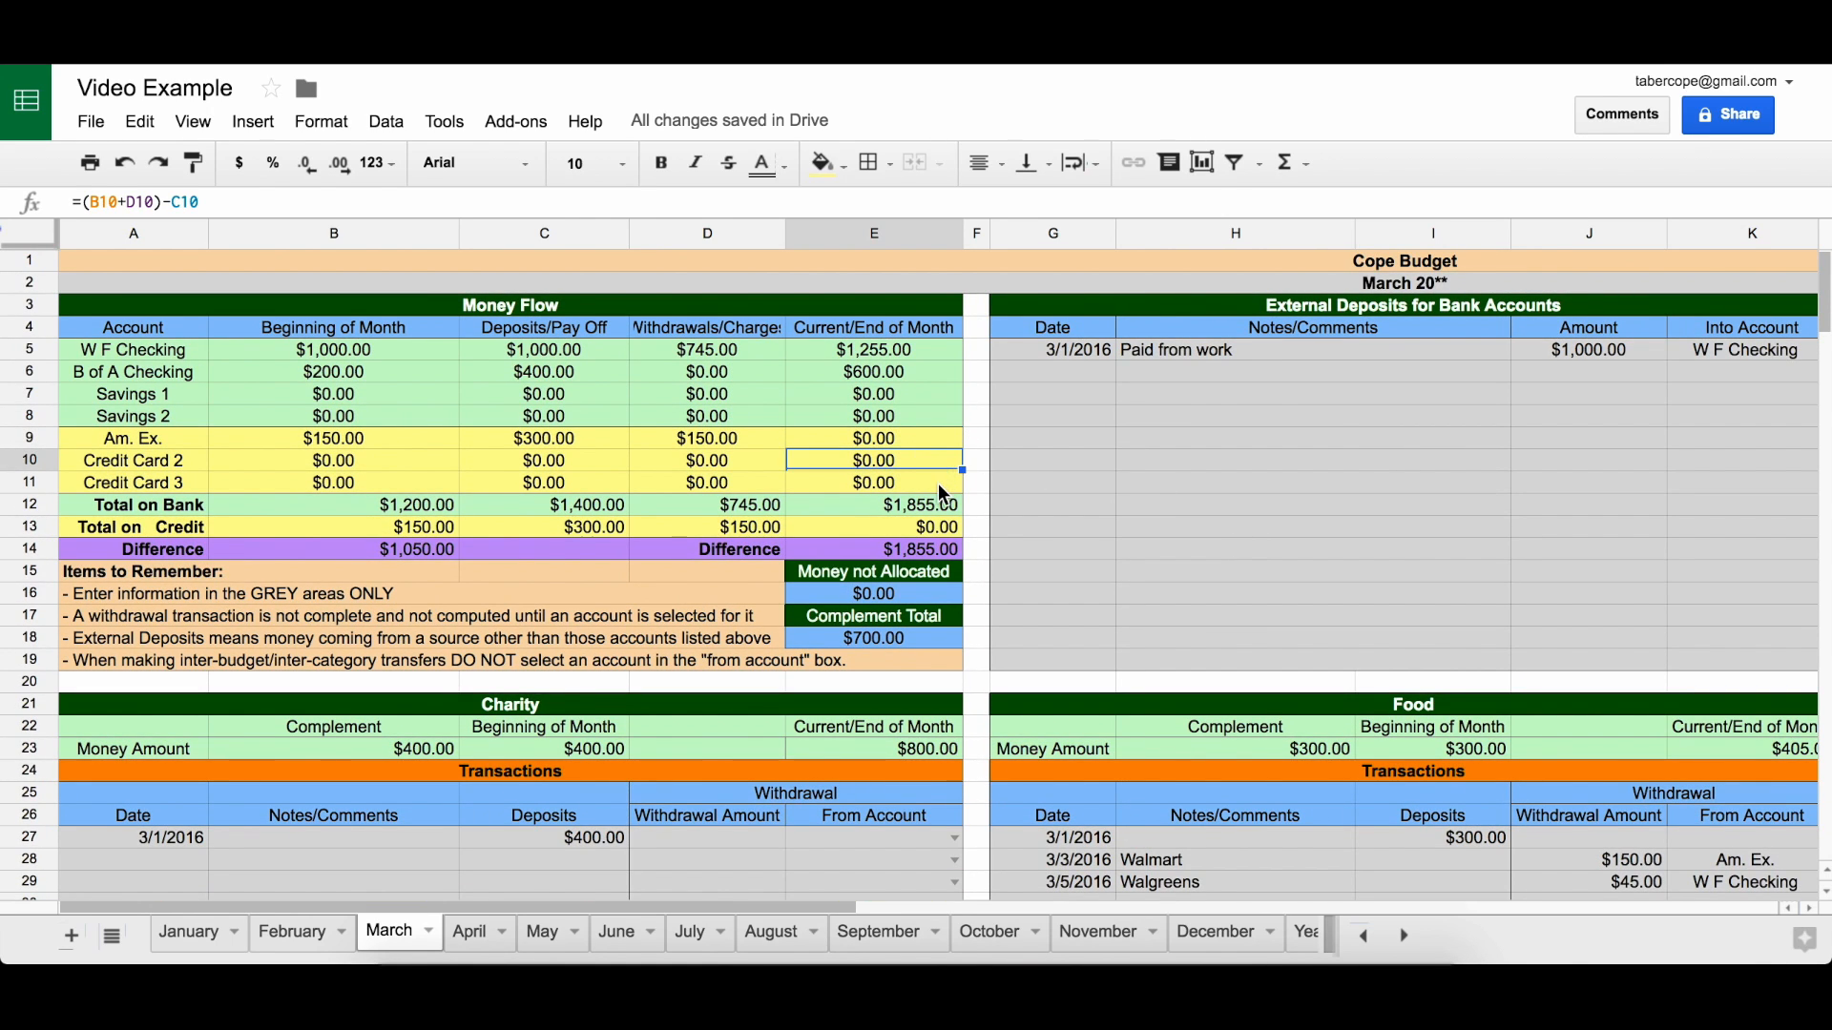
left_click(937, 439)
left_click(936, 416)
left_click(933, 394)
left_click(934, 373)
left_click(931, 355)
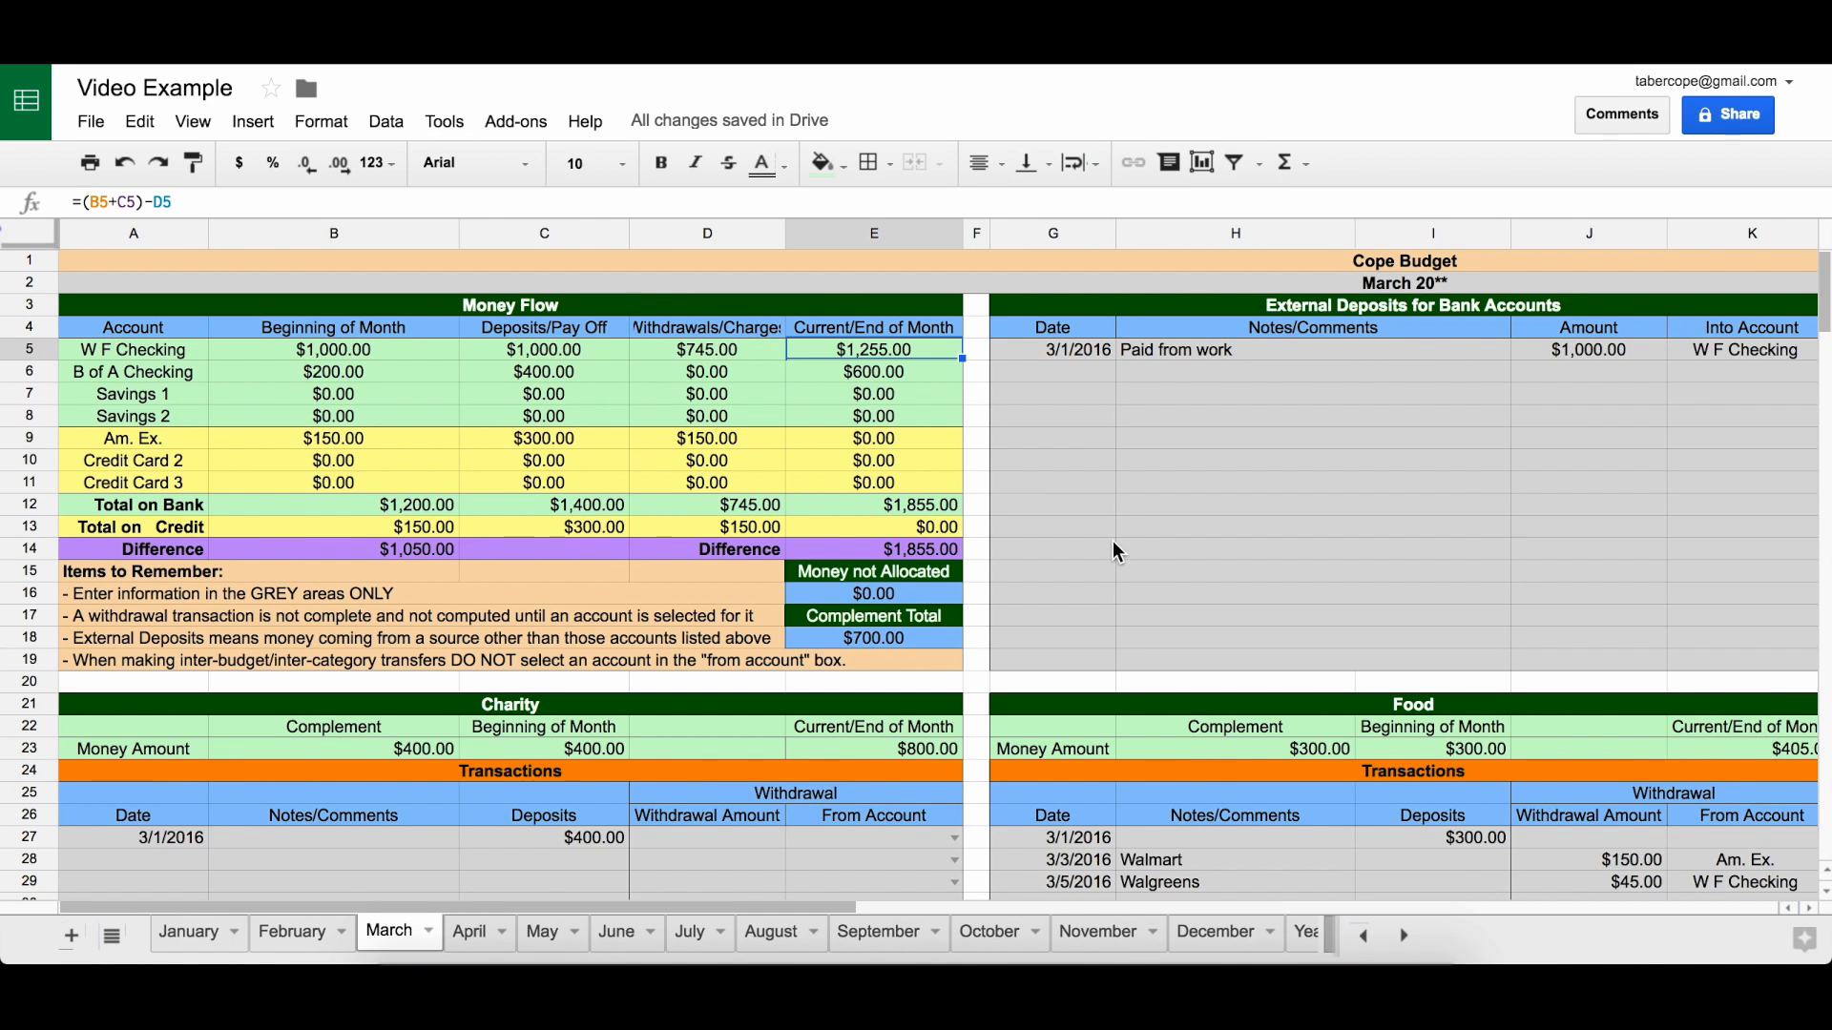
- Examine the Food and Emergency Savings transaction tables for March
scroll(1112, 541, "down", 3)
scroll(1112, 540, "right", 4)
scroll(1115, 544, "down", 2)
scroll(1114, 544, "right", 4)
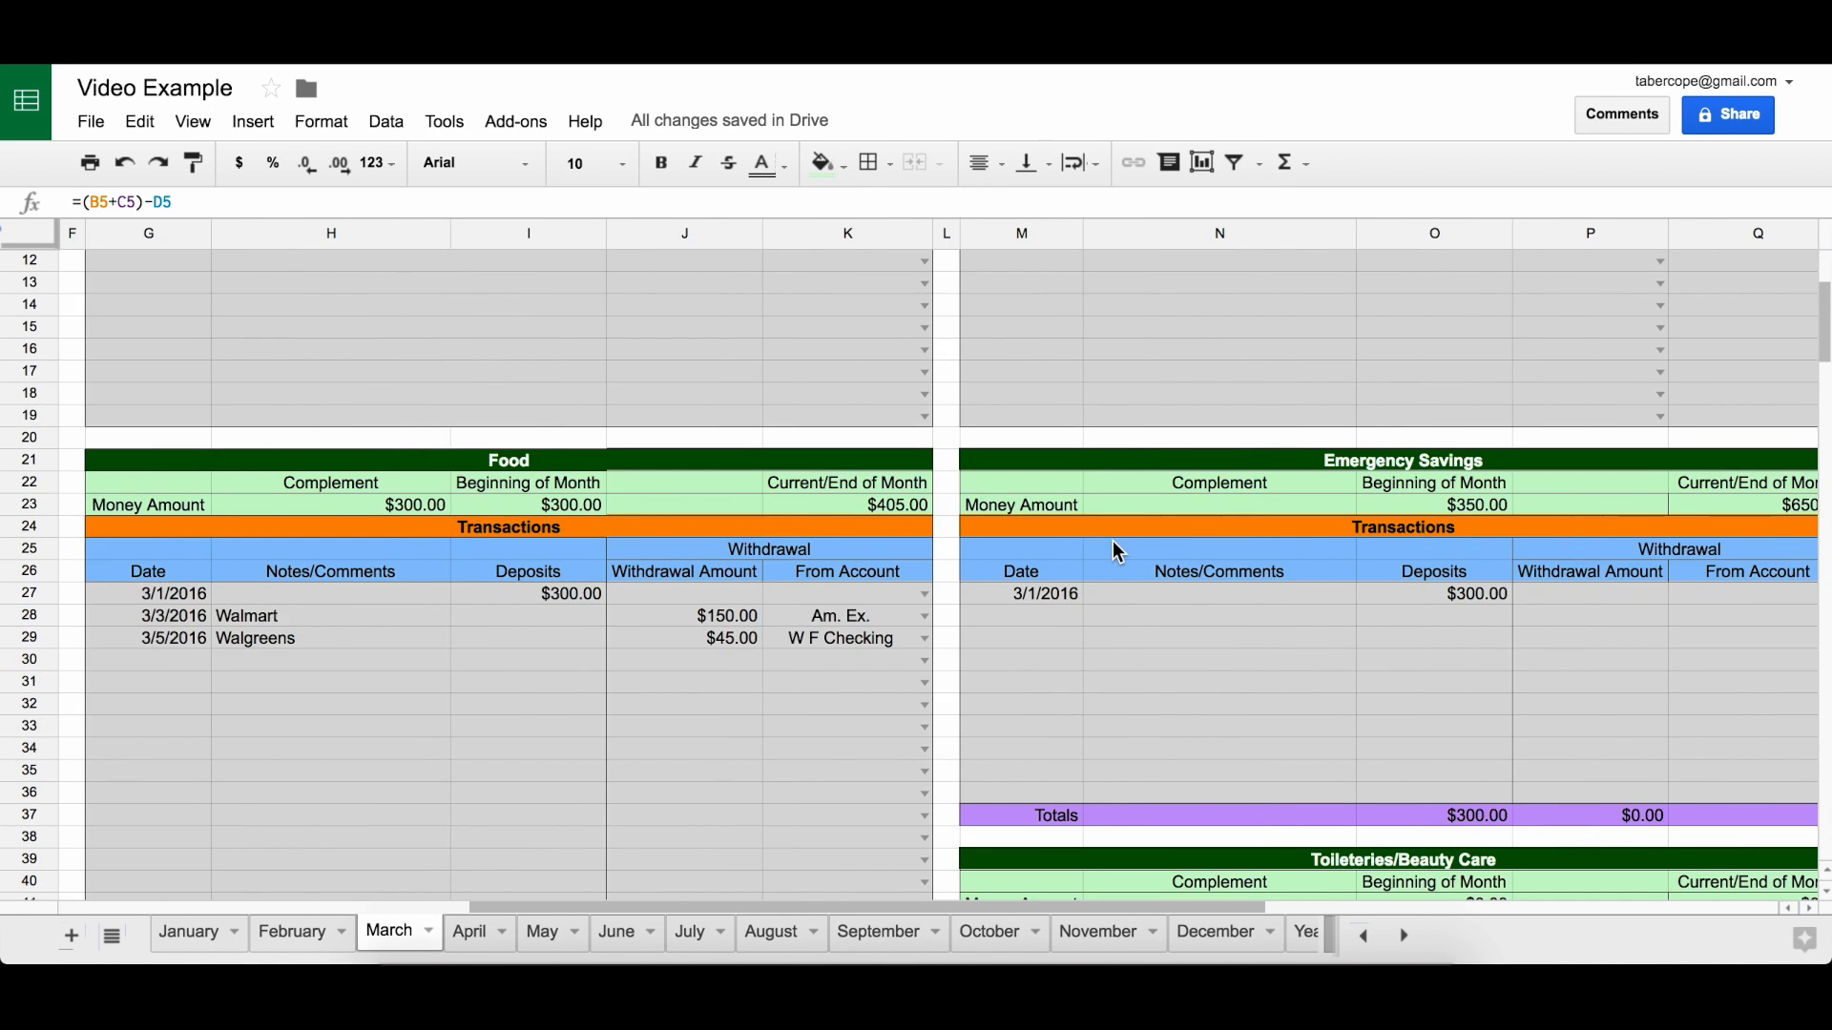